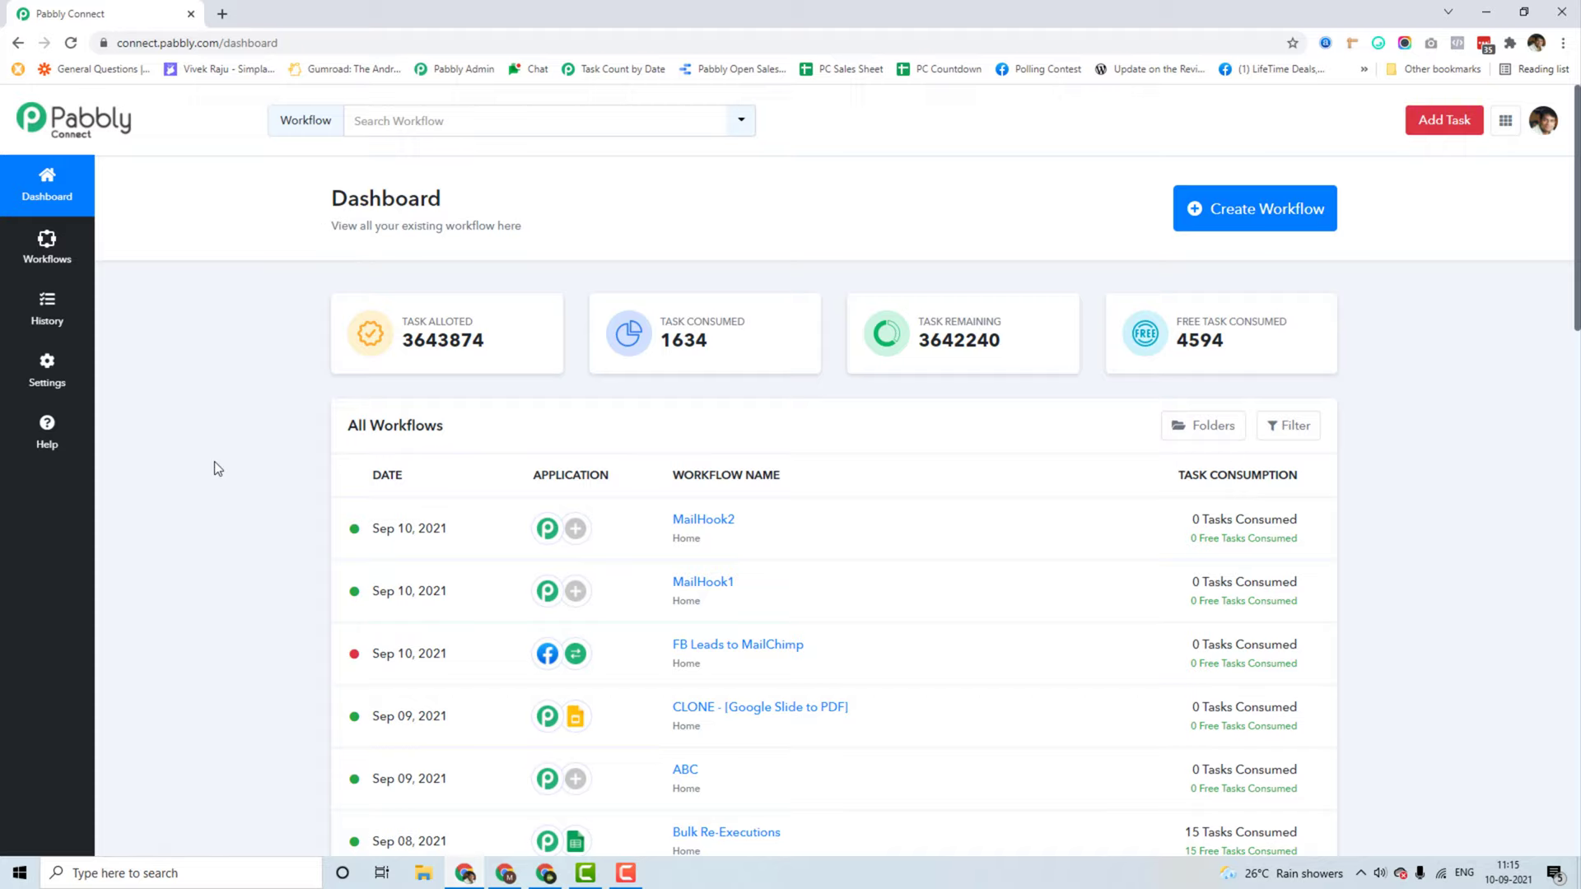
# Step: Create a new workflow named 'Gmail Autoforwarded Emails'
pyautogui.click(1265, 229)
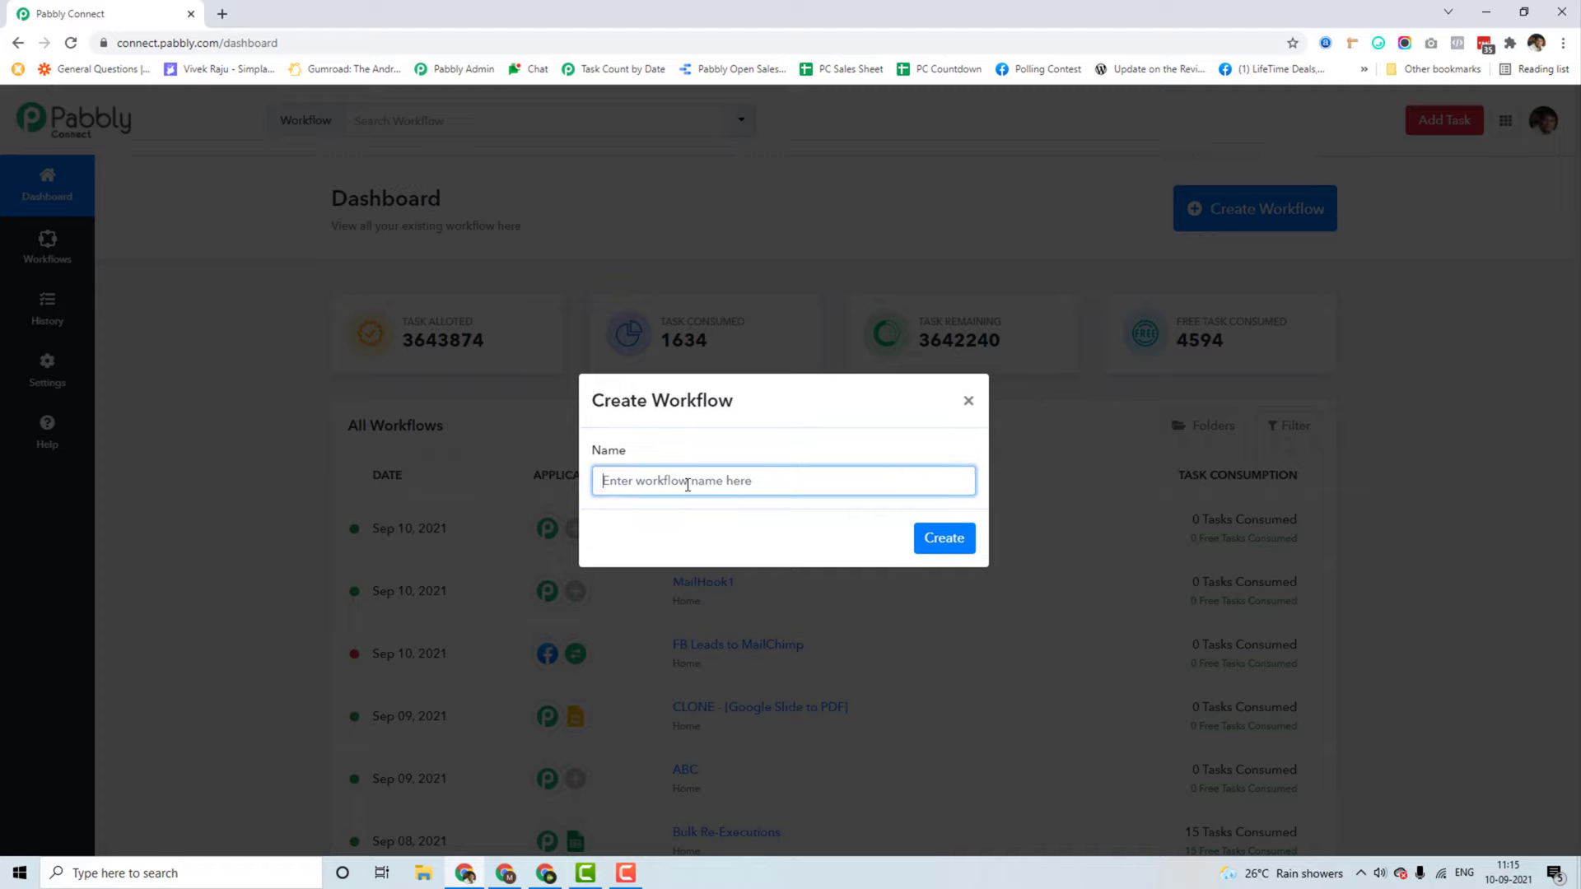
pyautogui.write('Gmail Autoforwarded Emails')
pyautogui.click(942, 543)
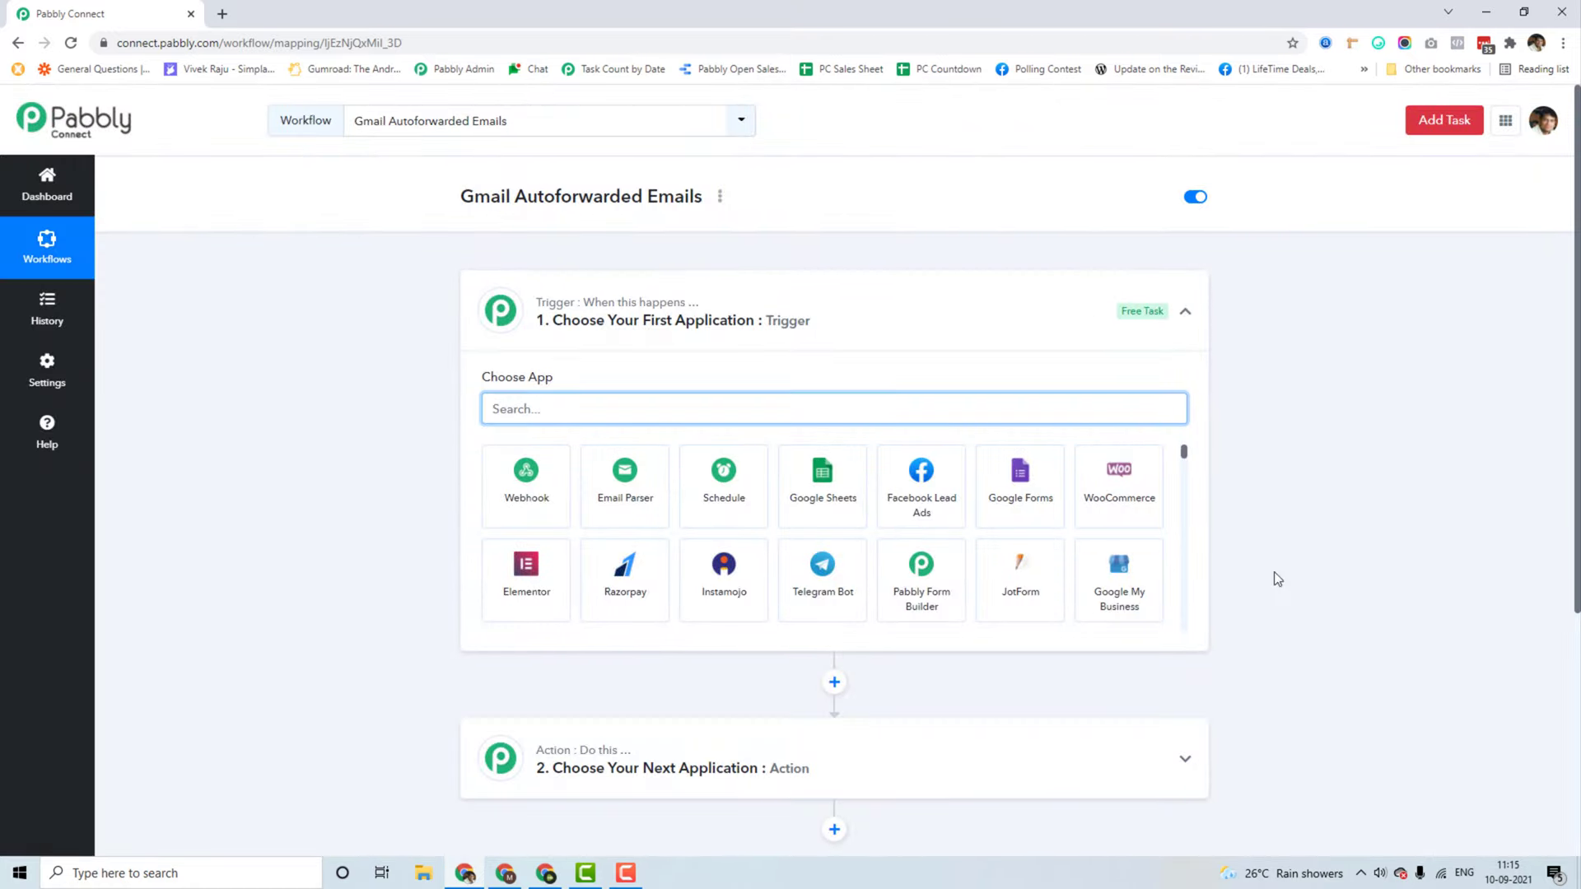
# Step: Set Email Parser as the trigger, copy its receiving address, and start capturing a response
pyautogui.write('email pars')
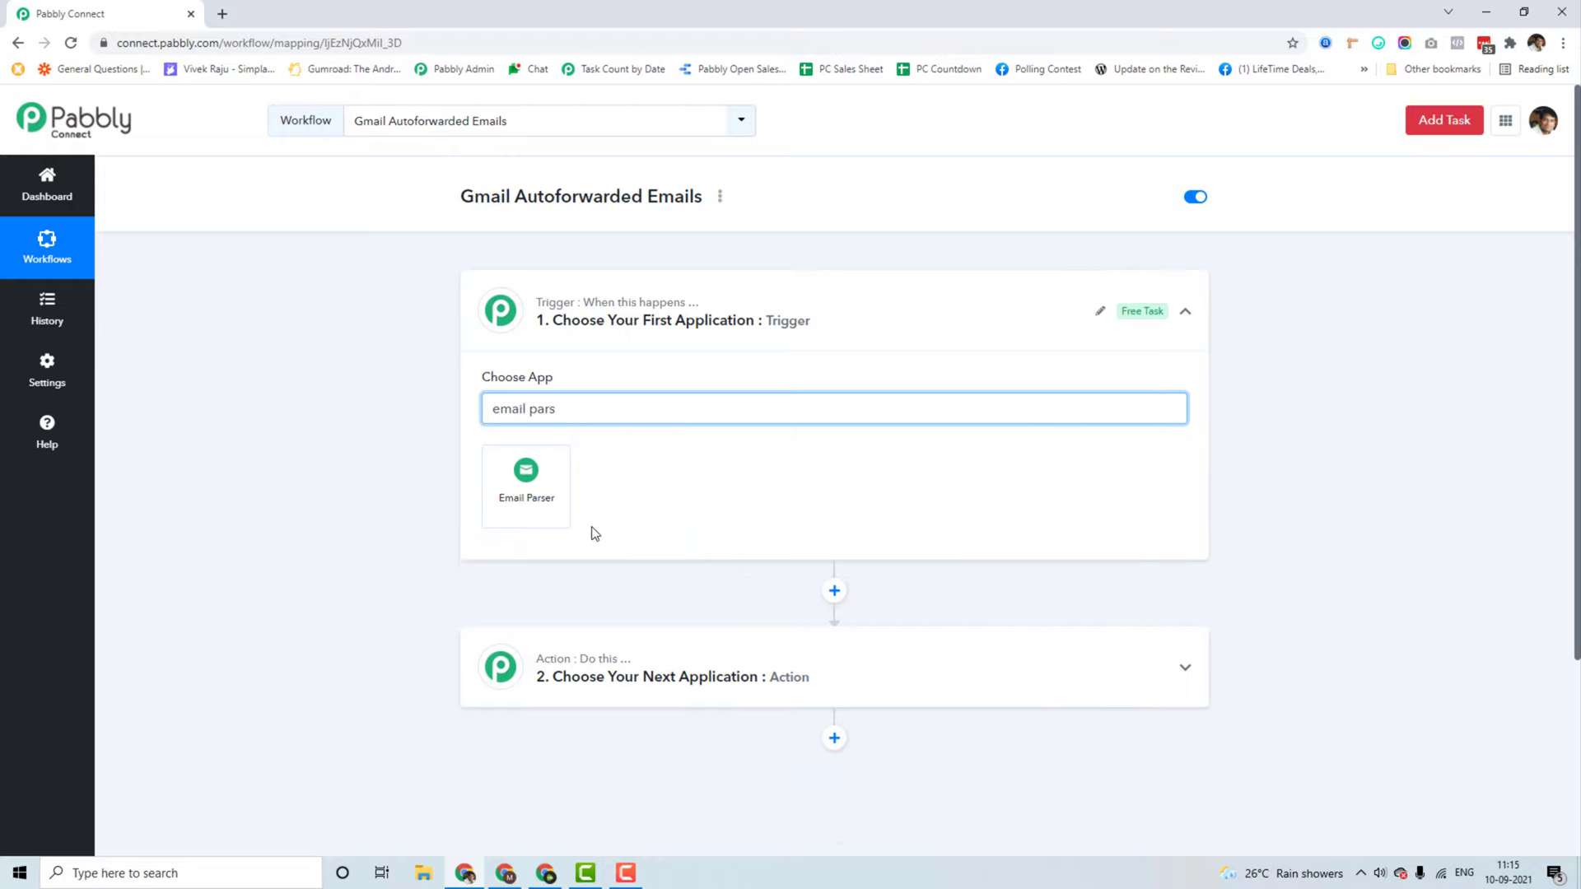
pyautogui.click(525, 498)
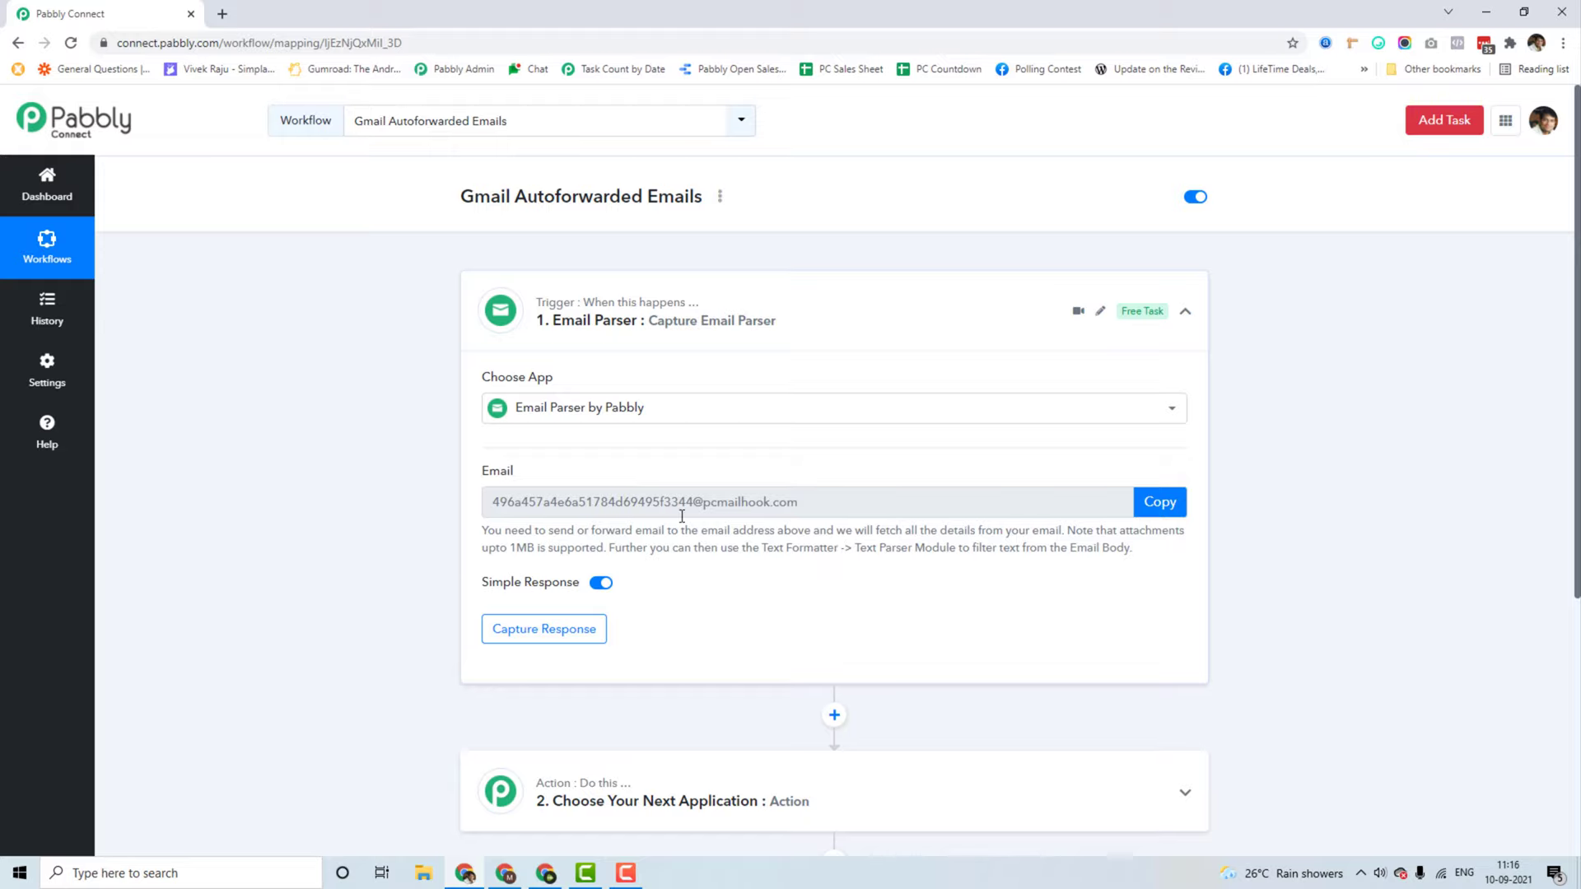
pyautogui.click(1159, 501)
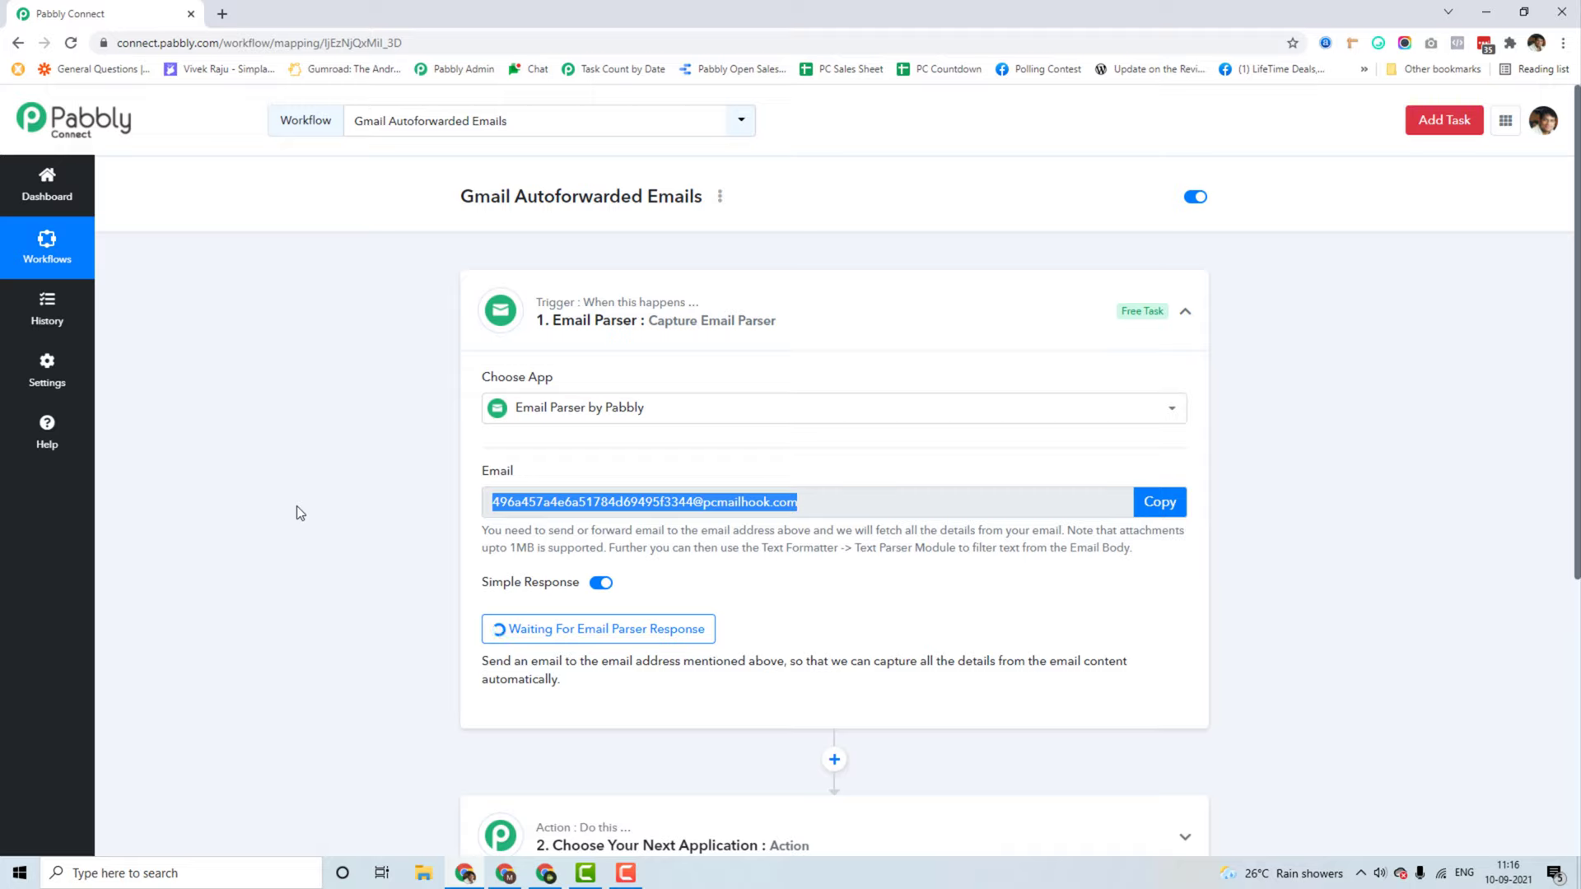
pyautogui.click(1138, 514)
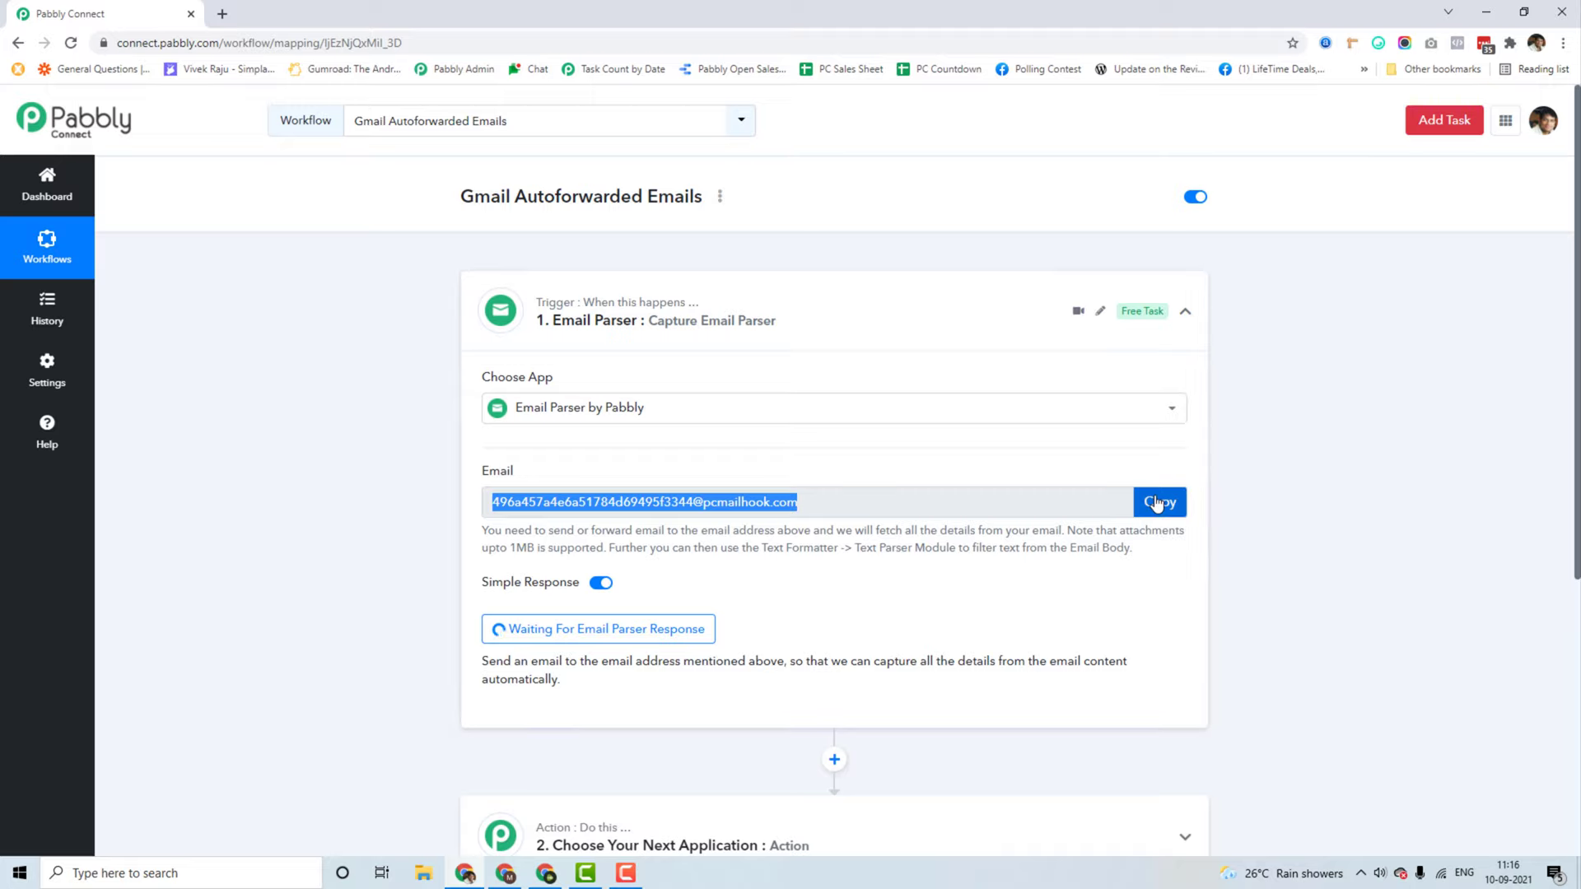
pyautogui.click(550, 878)
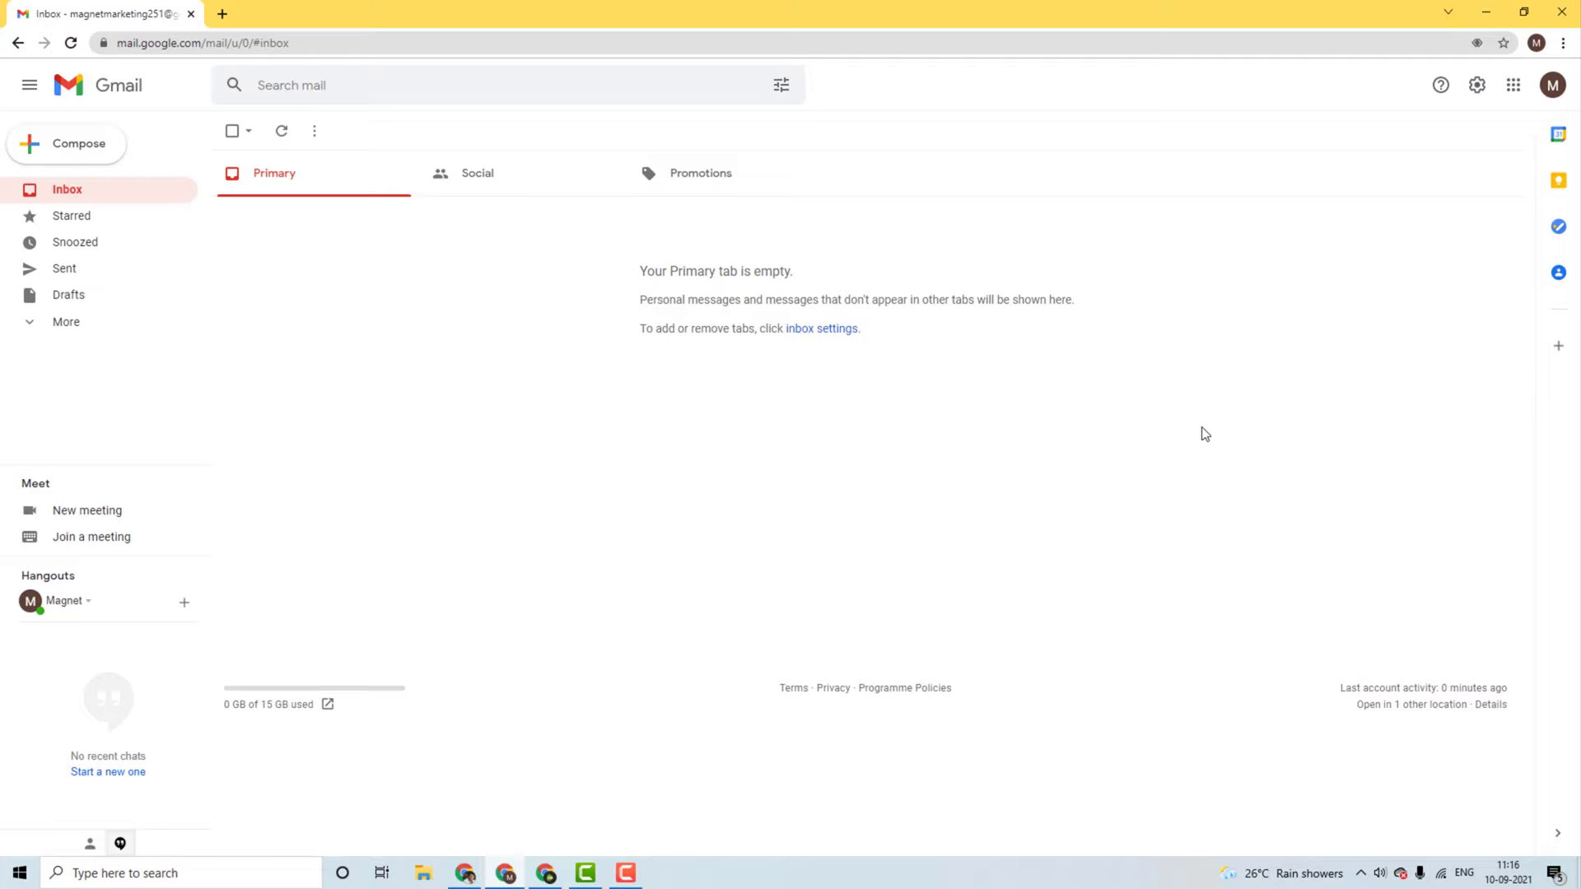
# Step: Open Gmail's full settings on the Forwarding and POP/IMAP tab
pyautogui.click(1476, 86)
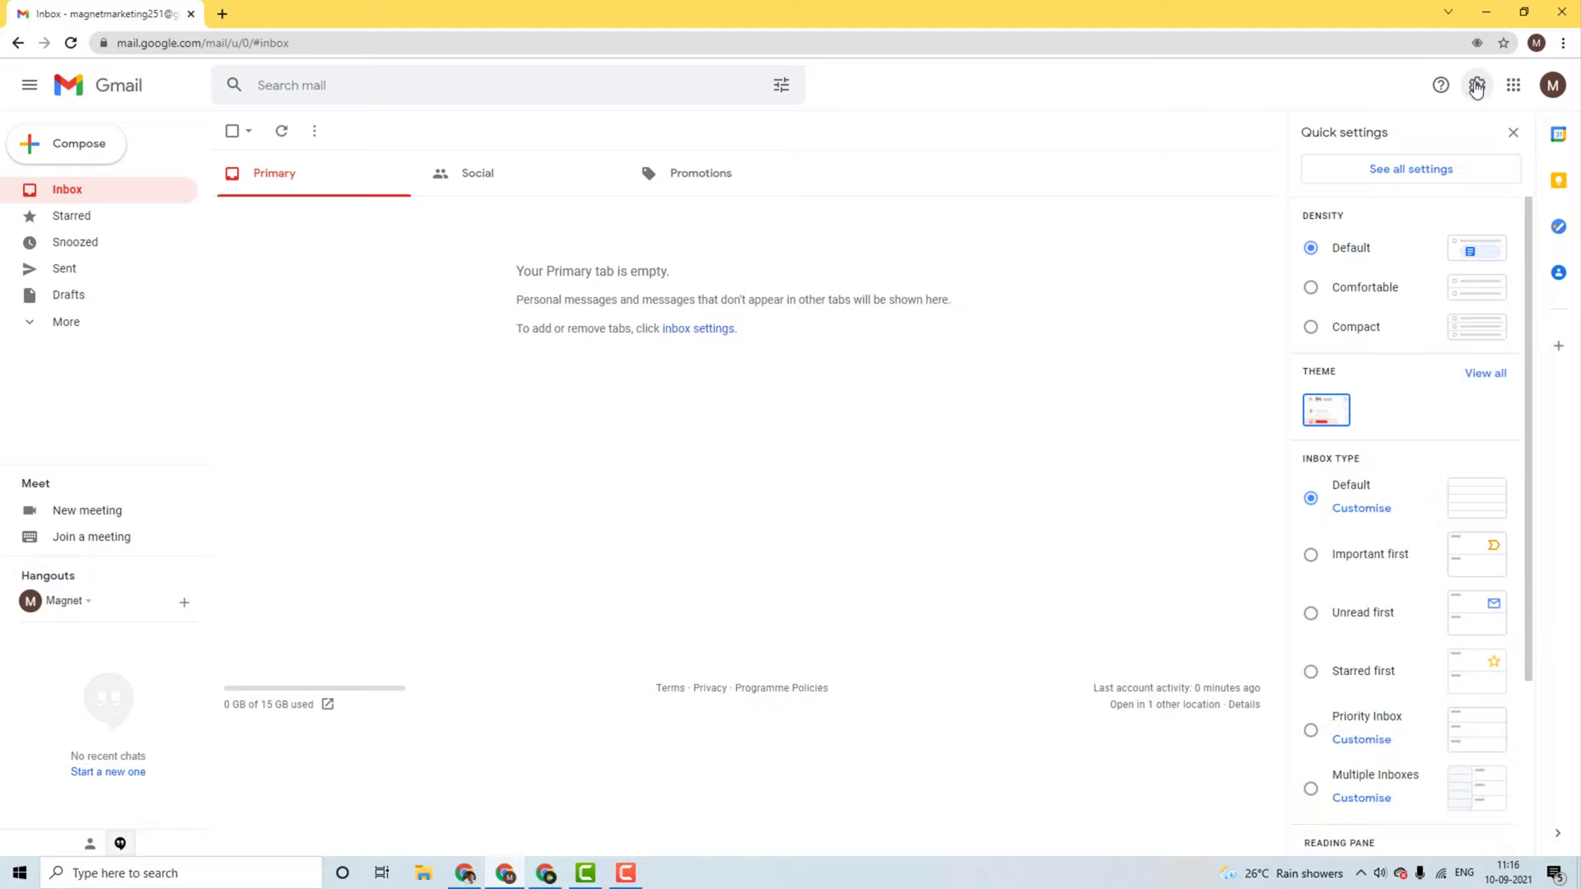
pyautogui.click(1398, 177)
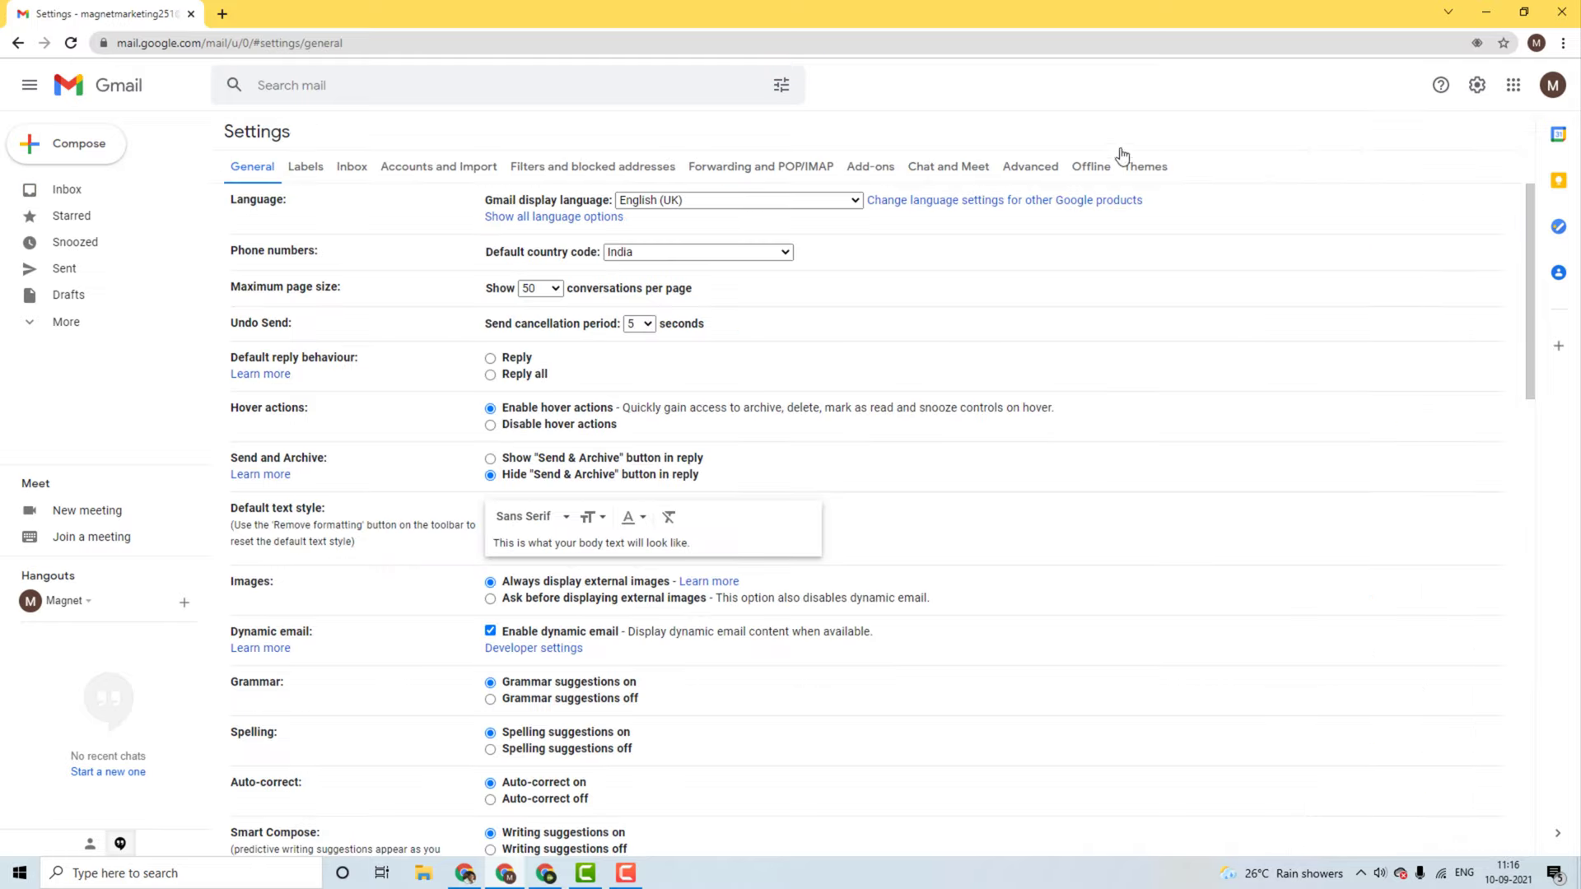
pyautogui.click(752, 173)
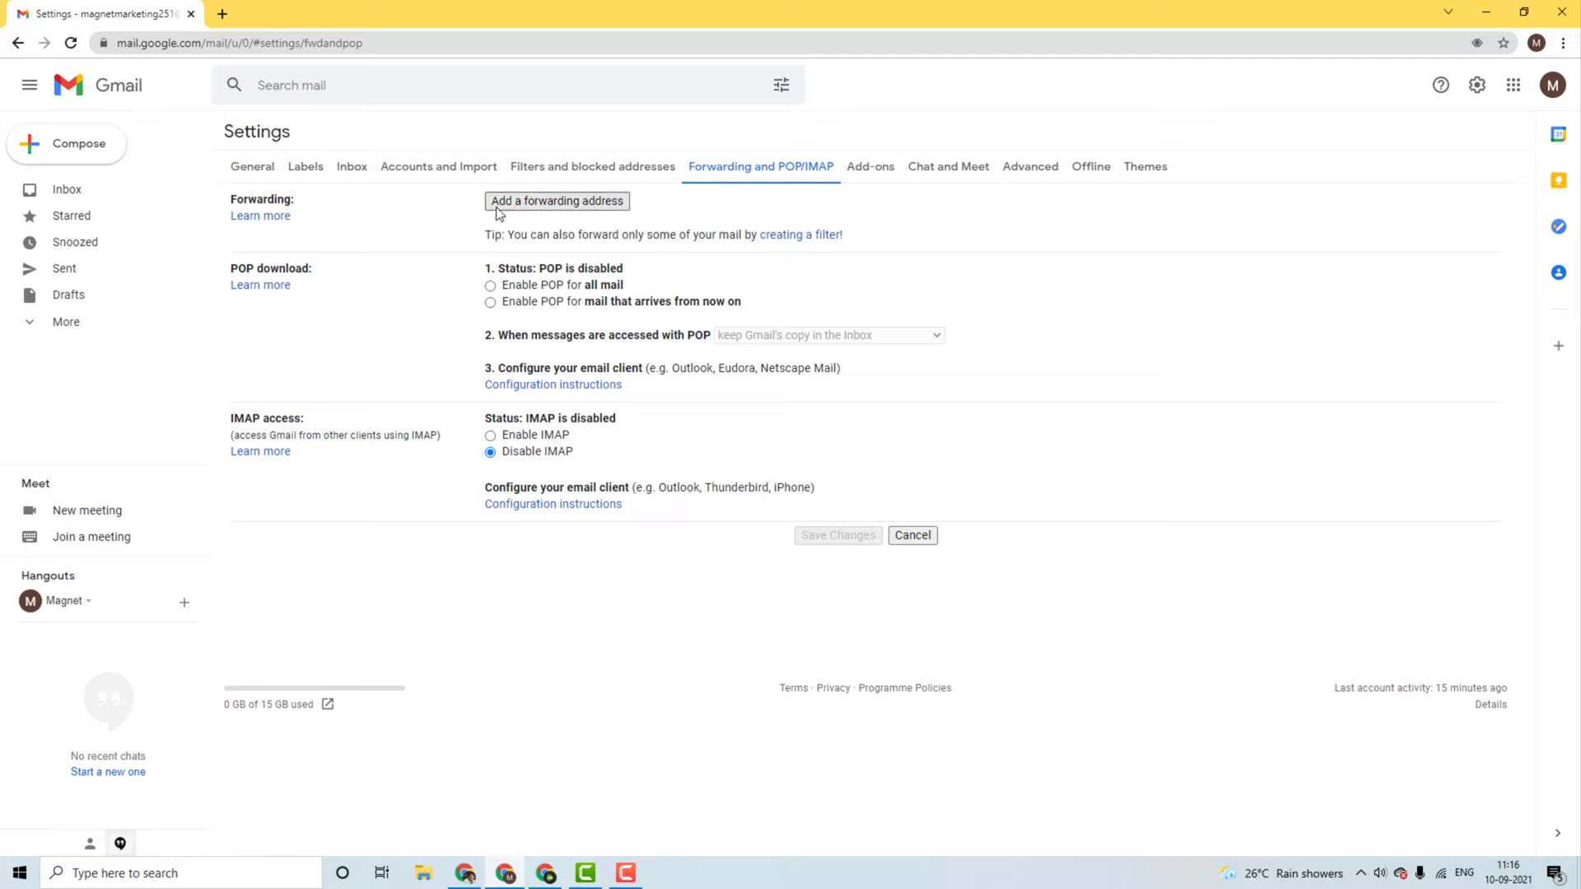
# Step: Add the copied Email Parser address as a forwarding address and confirm it
pyautogui.click(575, 206)
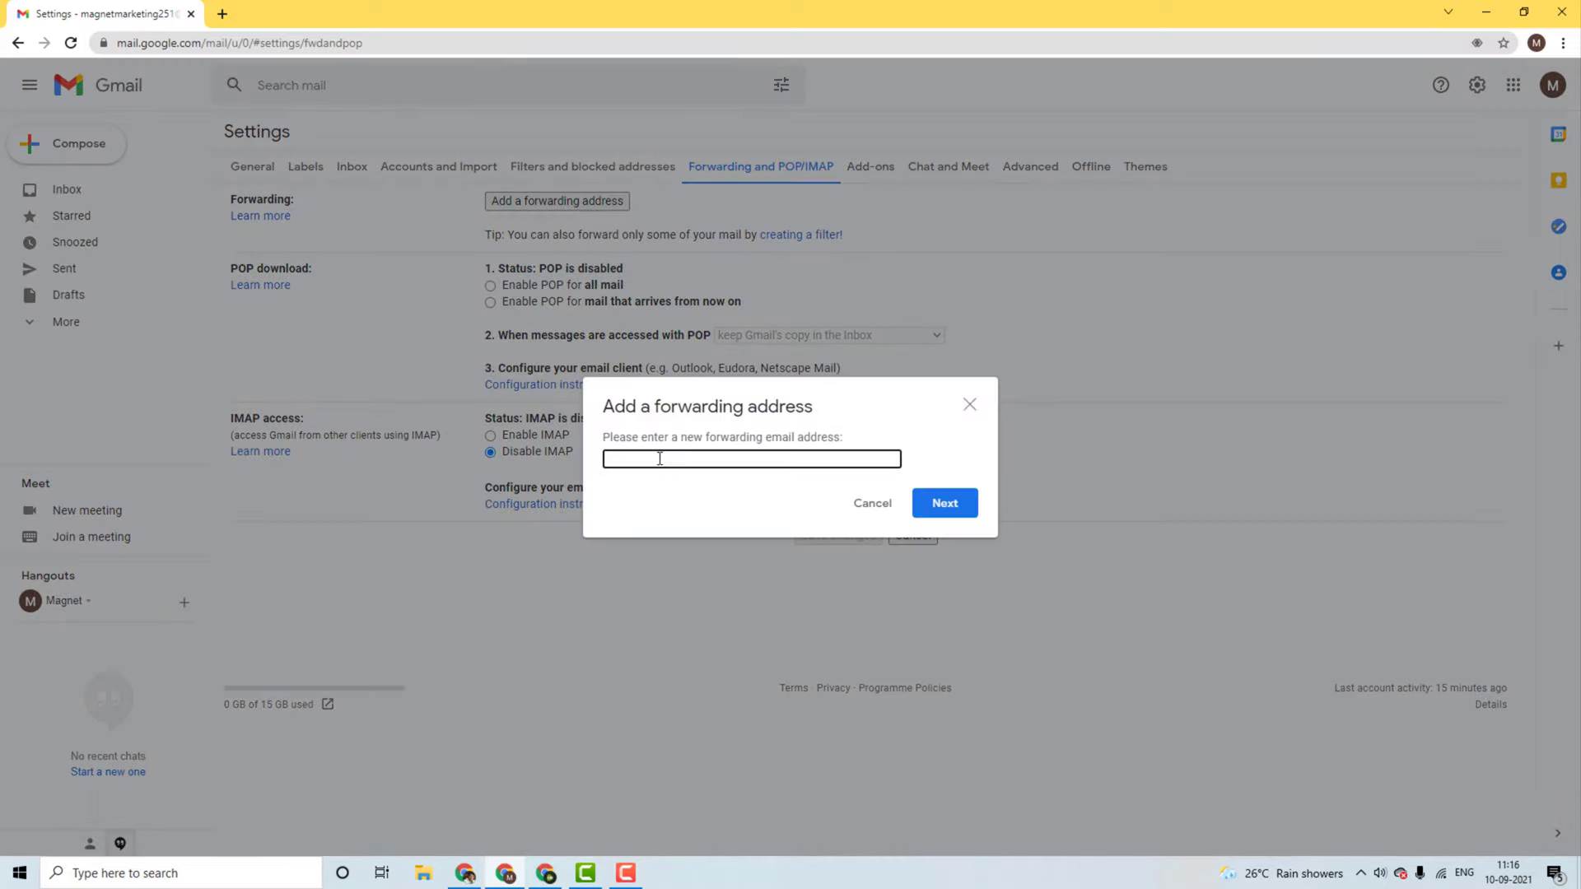
pyautogui.hotkey('ctrl', 'v')
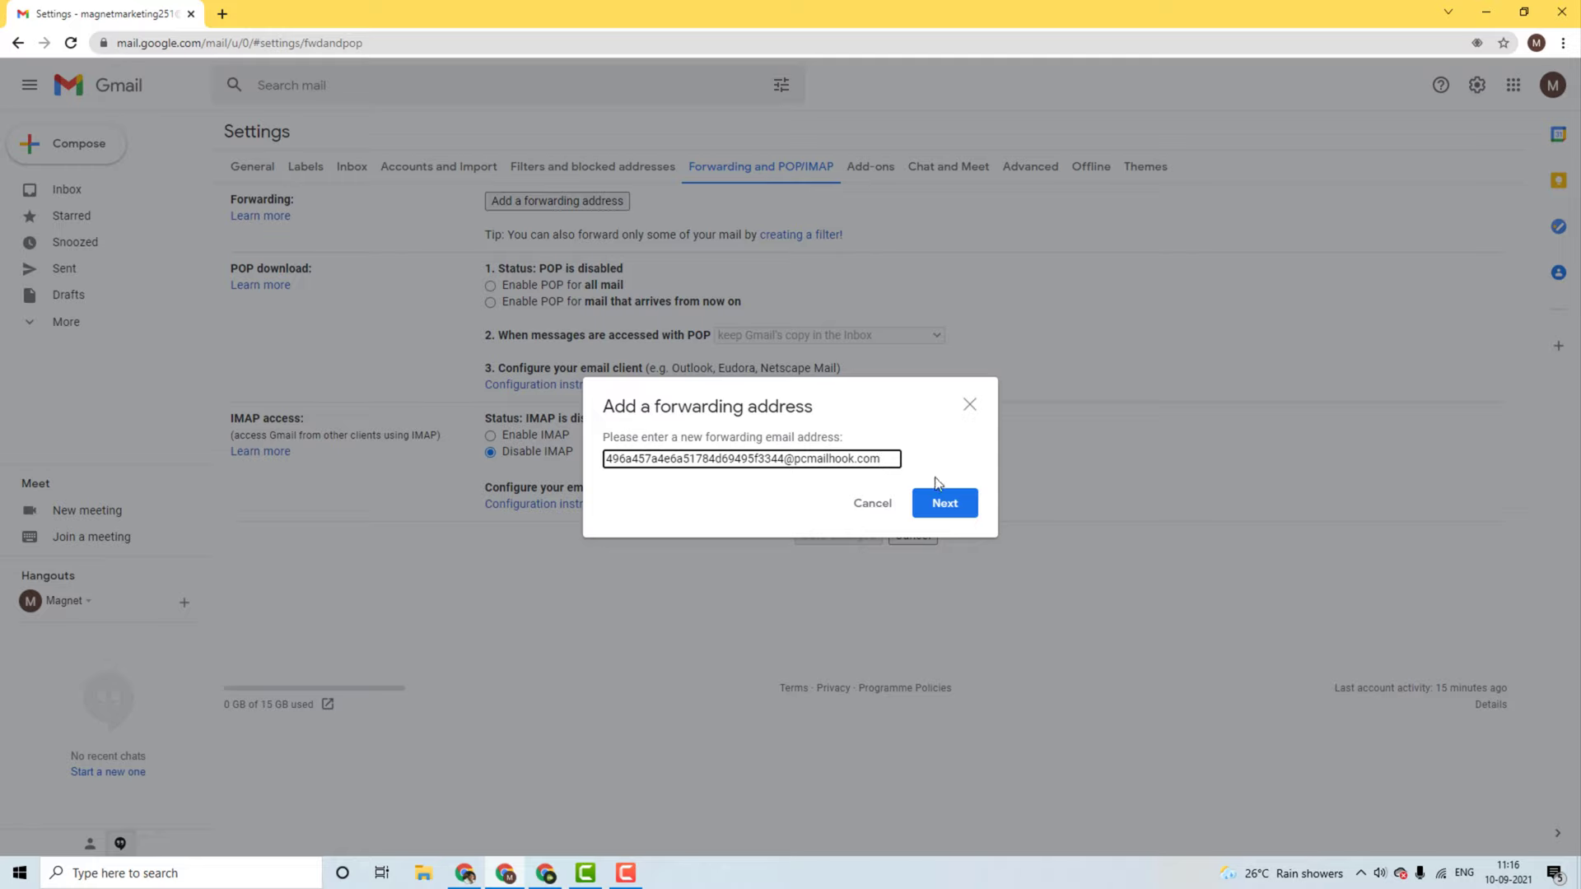
pyautogui.click(955, 504)
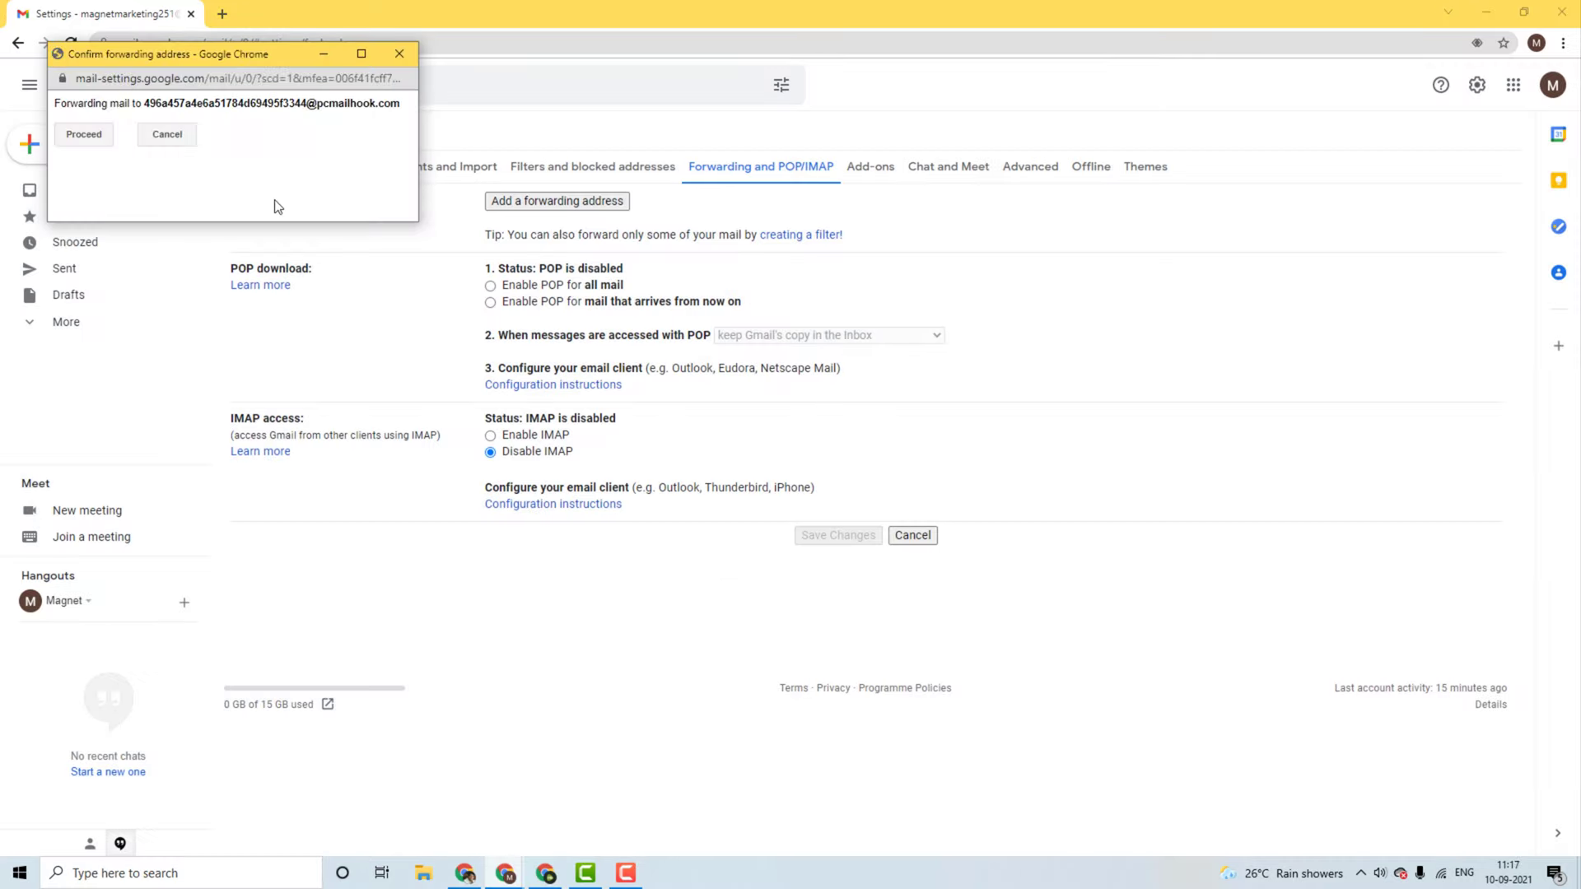
pyautogui.click(84, 140)
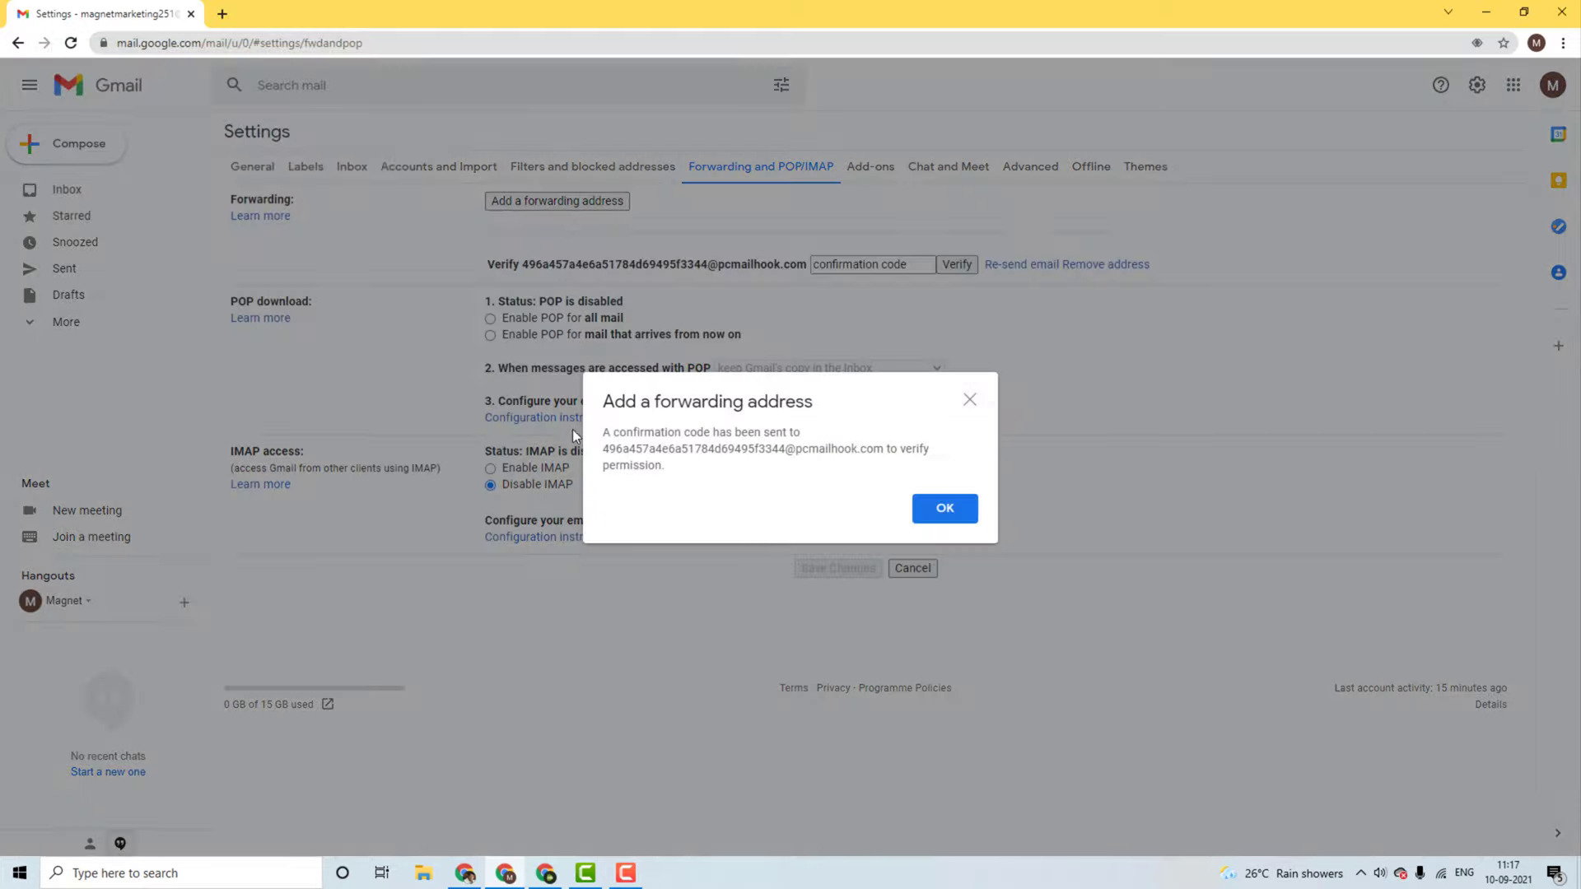
# Step: Dismiss the confirmation-code-sent notice and focus the verification code field
pyautogui.moveTo(602, 432); pyautogui.dragTo(840, 468)
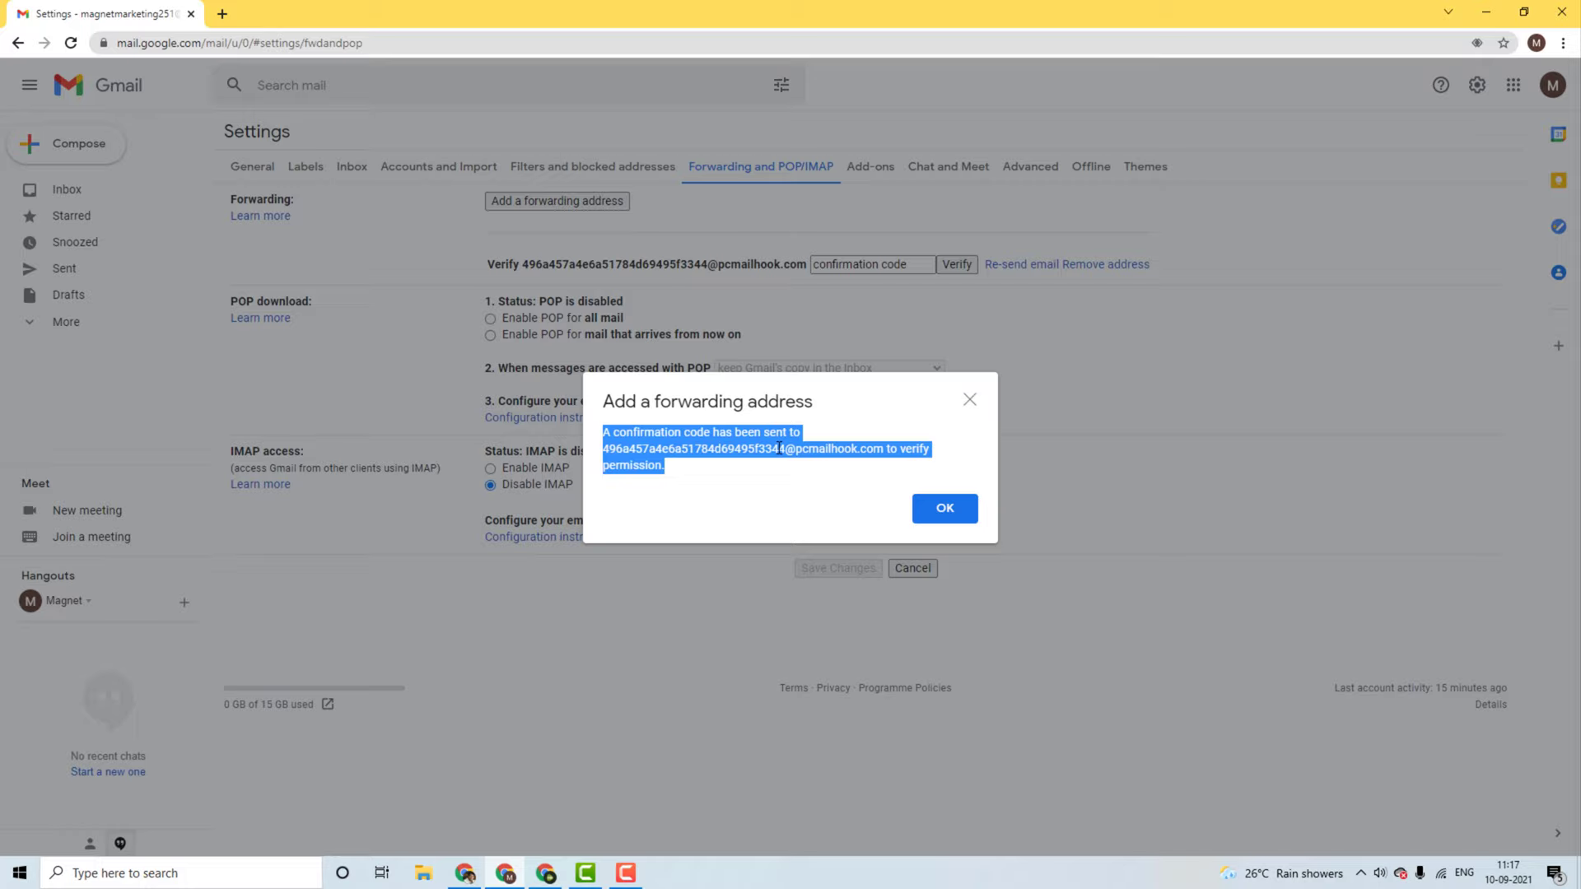
pyautogui.click(944, 509)
pyautogui.click(841, 266)
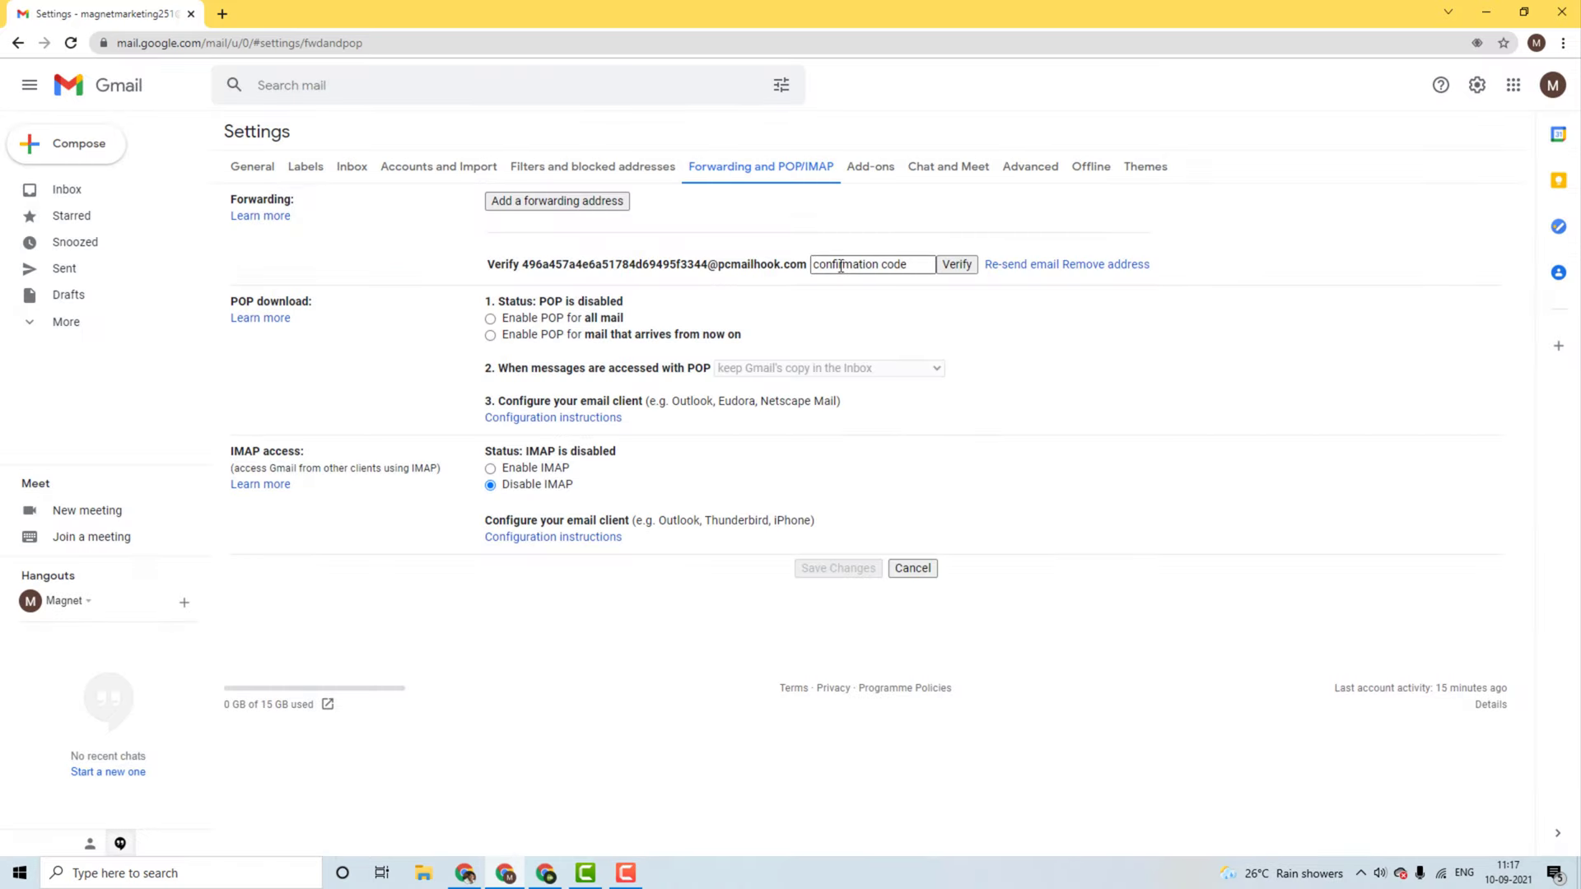
pyautogui.click(840, 266)
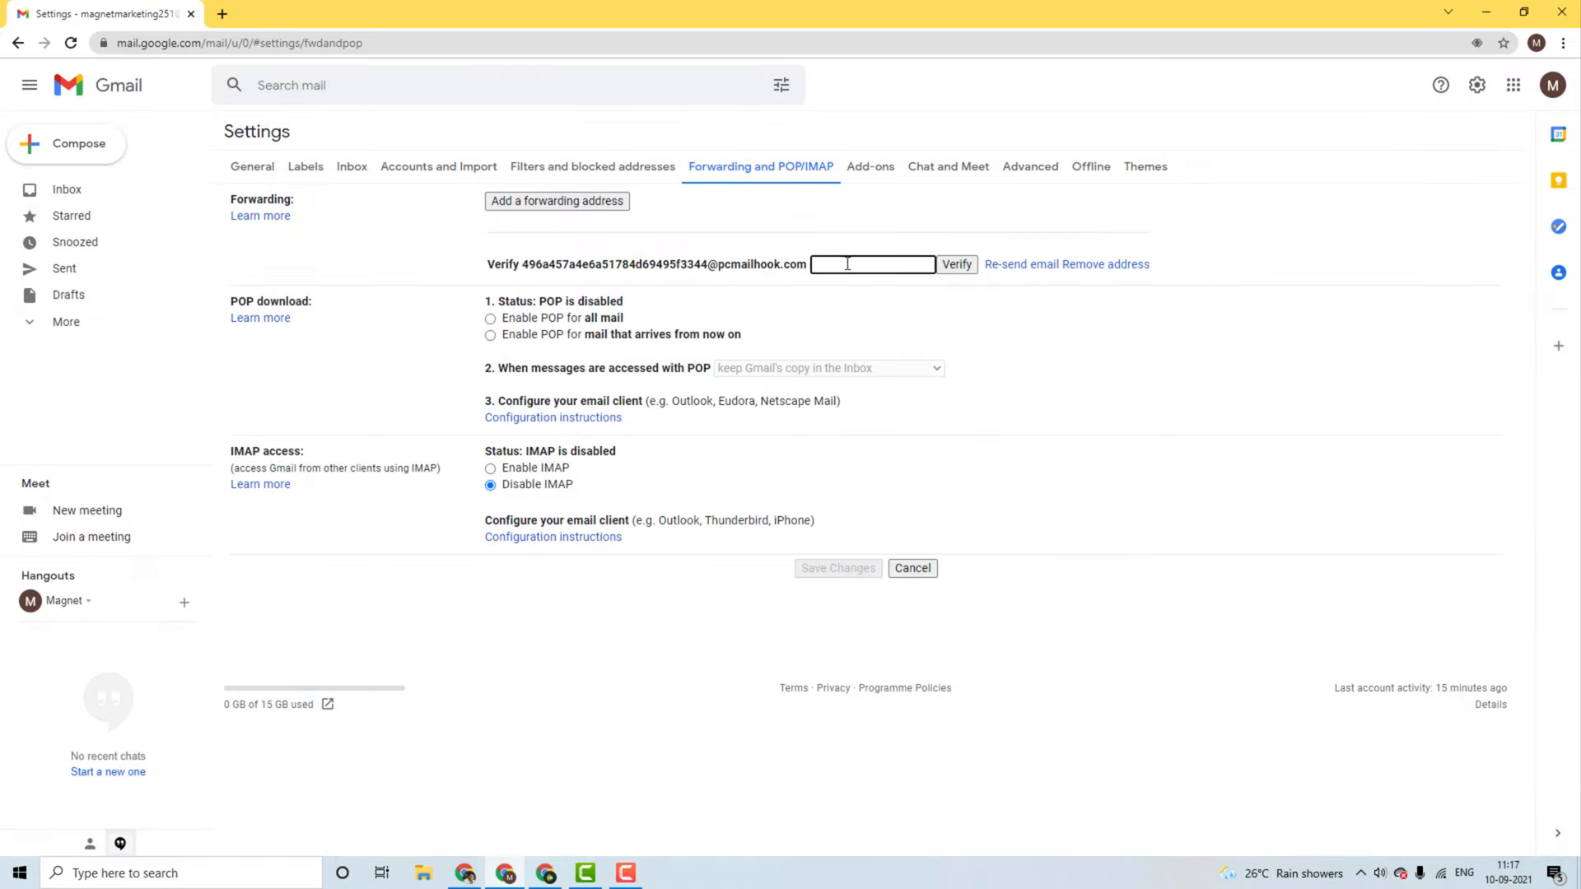
# Step: Return to the Pabbly workflow and hide the browser bookmarks bar to view the captured response
pyautogui.click(458, 879)
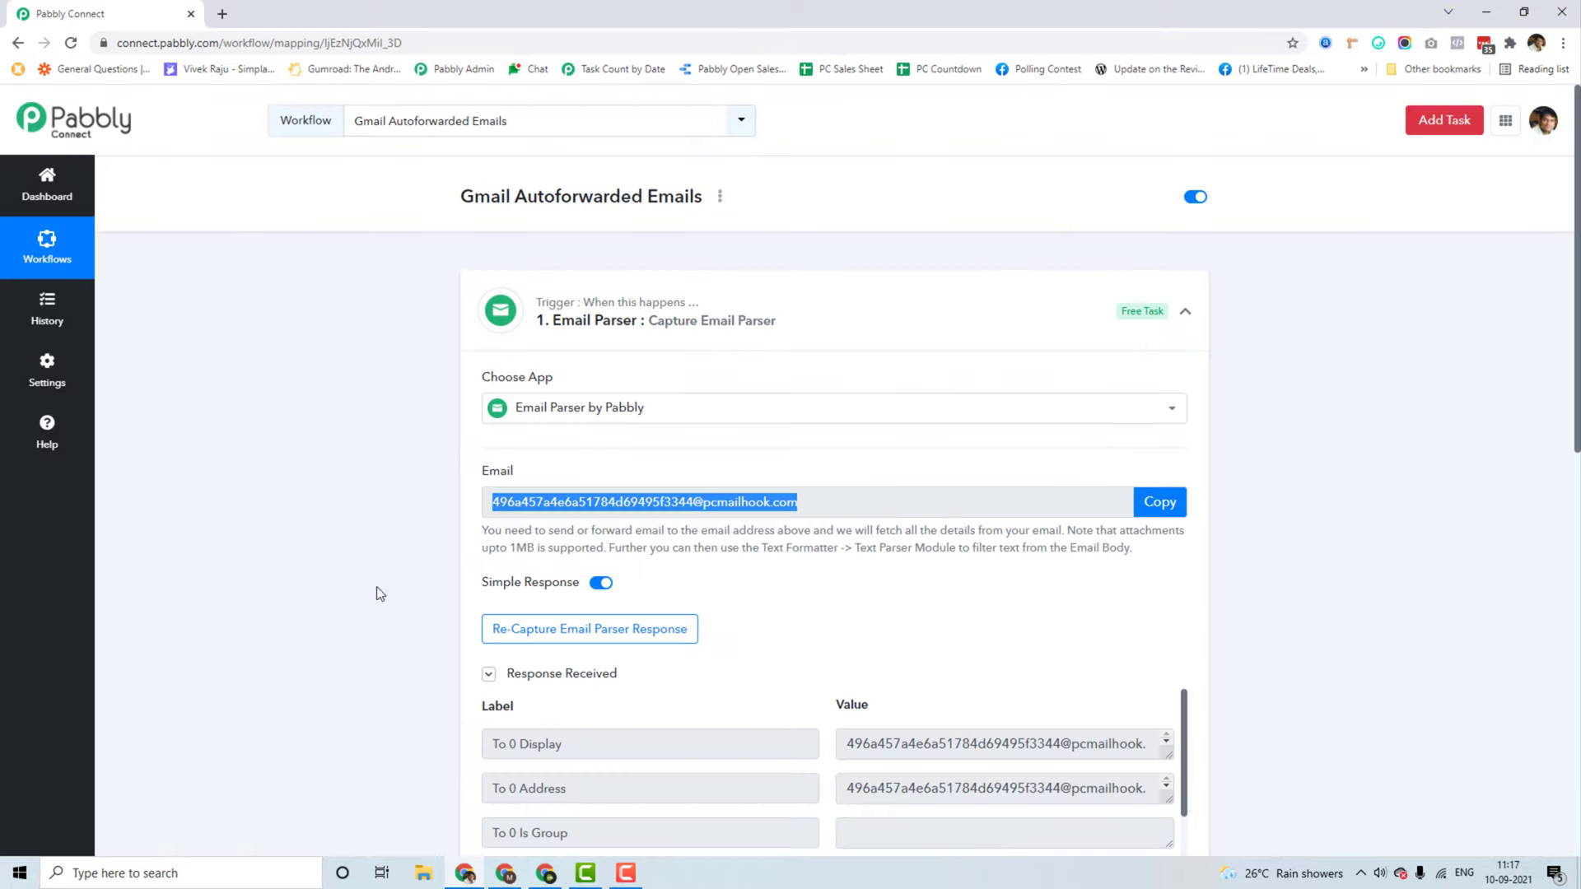
pyautogui.click(314, 558)
pyautogui.scroll(-3, 310, 555)
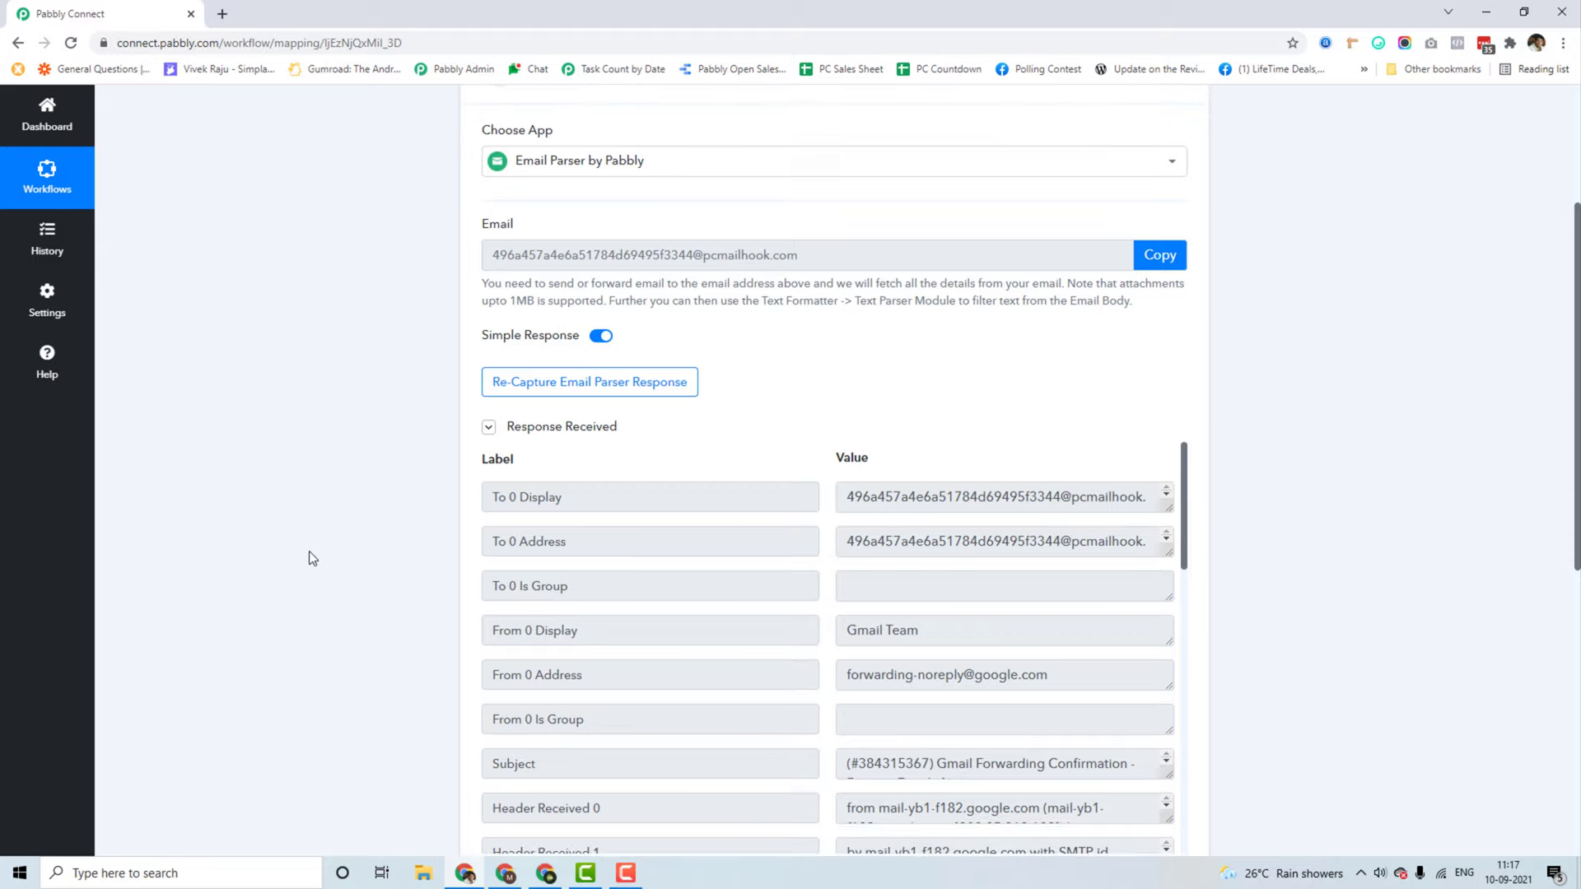
pyautogui.scroll(-2, 403, 530)
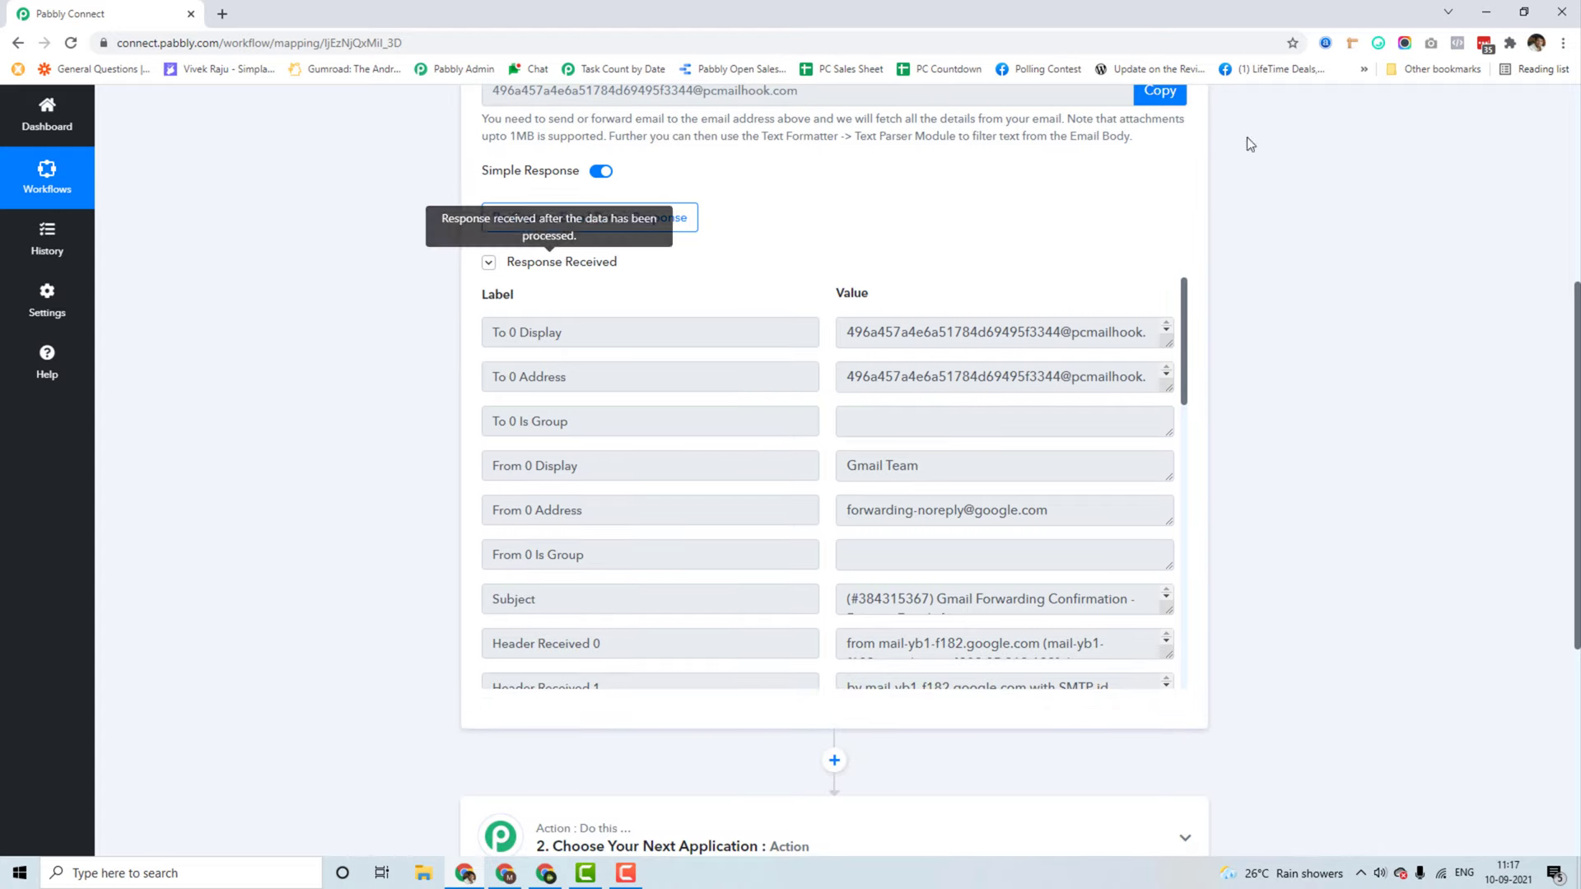
pyautogui.rightClick(1347, 70)
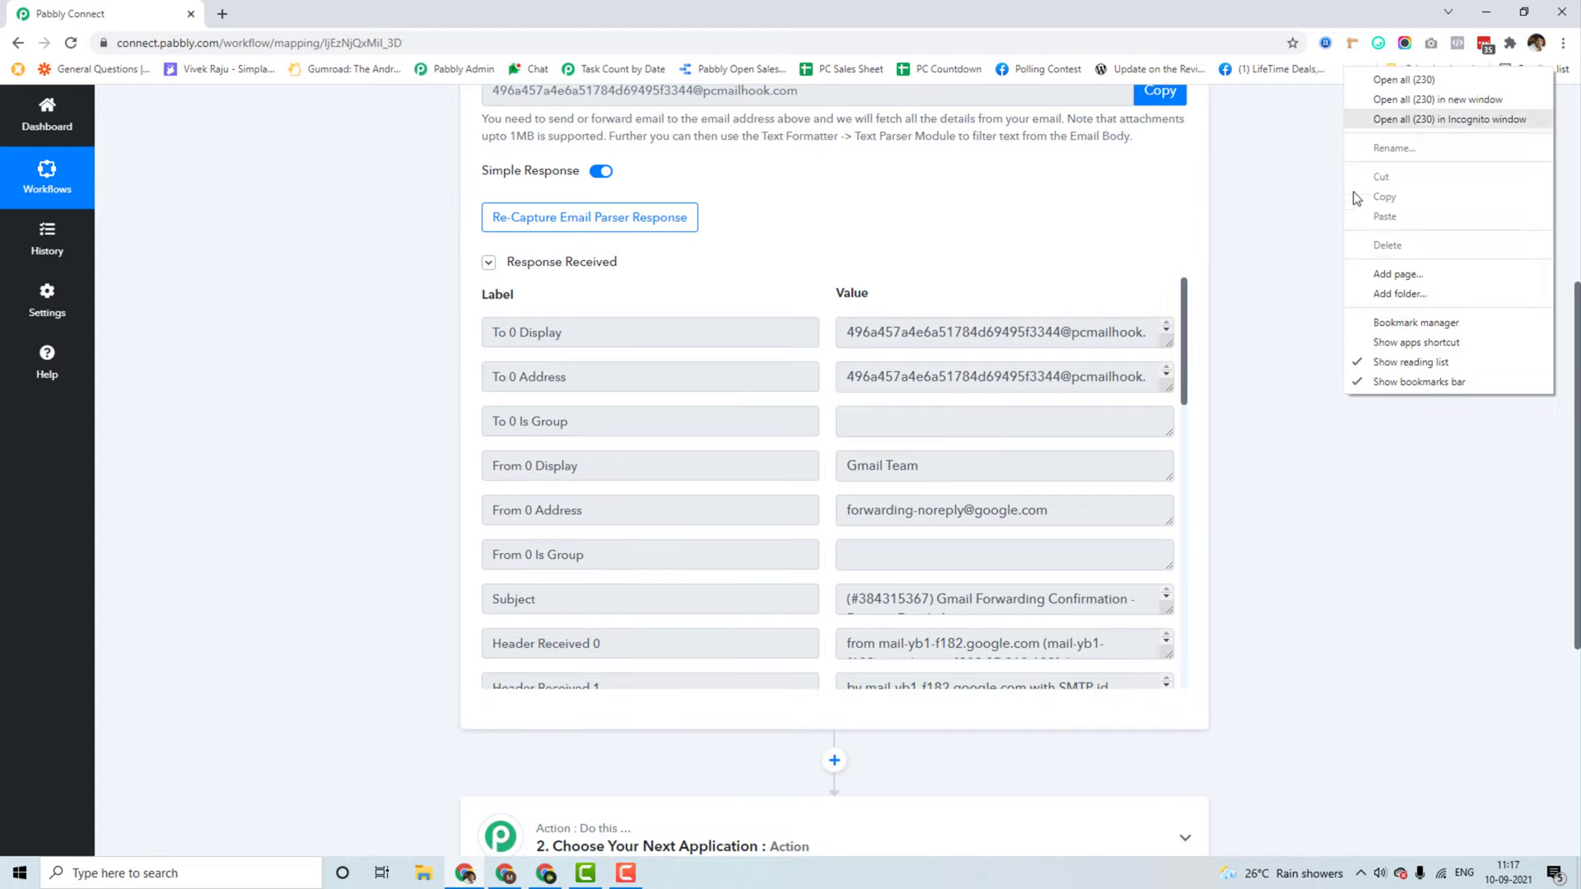
pyautogui.click(1400, 381)
pyautogui.scroll(1, 300, 247)
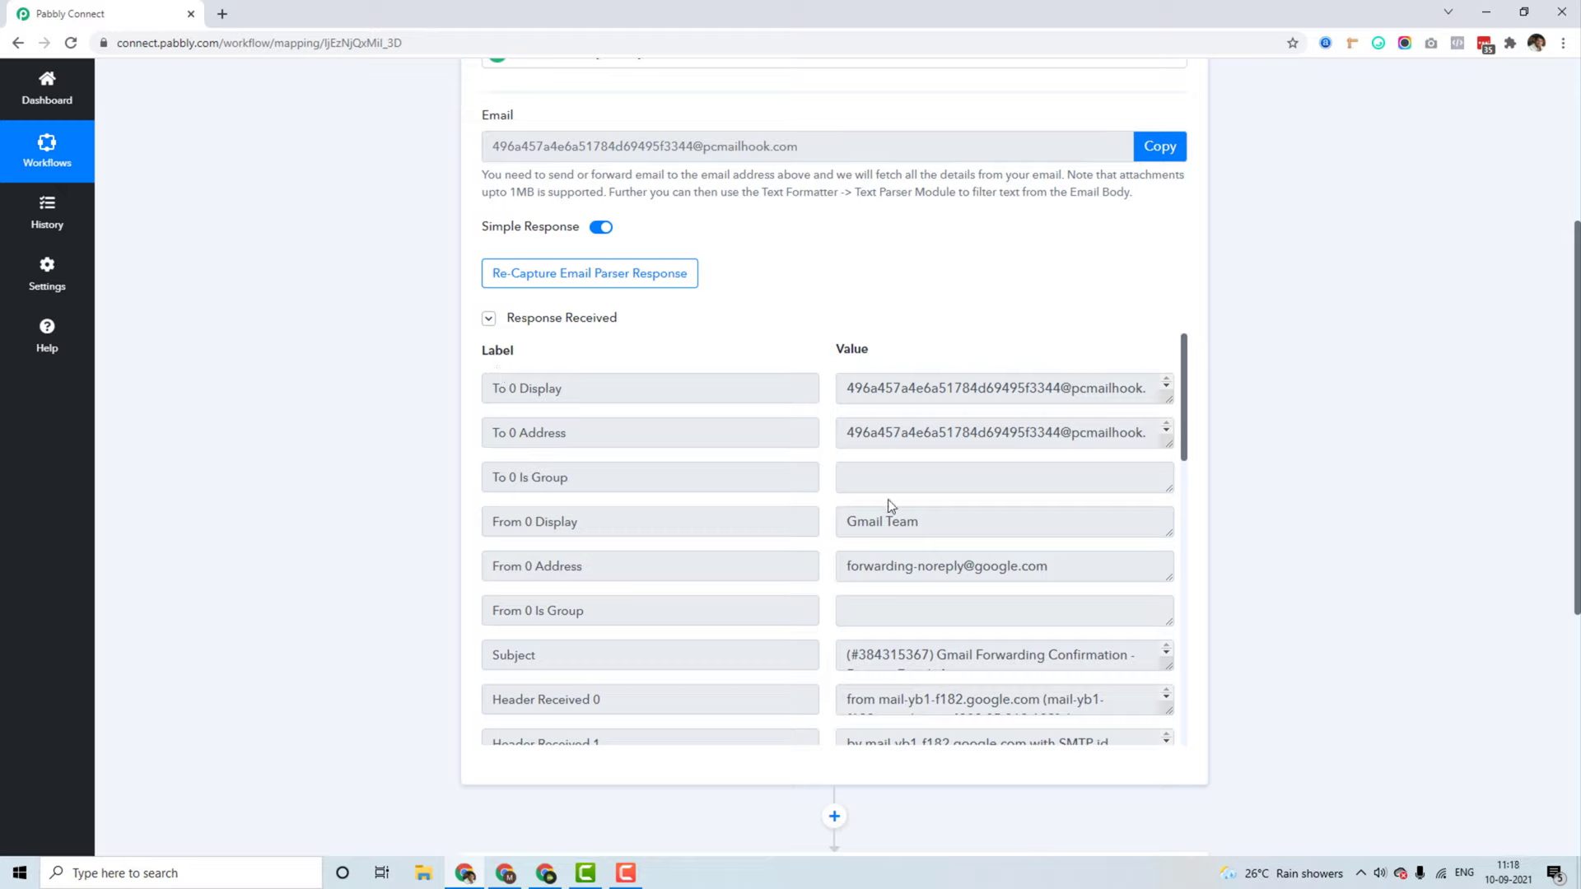
# Step: Inspect the captured email's sender, Gmail Team, in the Response Received list
pyautogui.moveTo(853, 522); pyautogui.dragTo(938, 524)
pyautogui.click(939, 523)
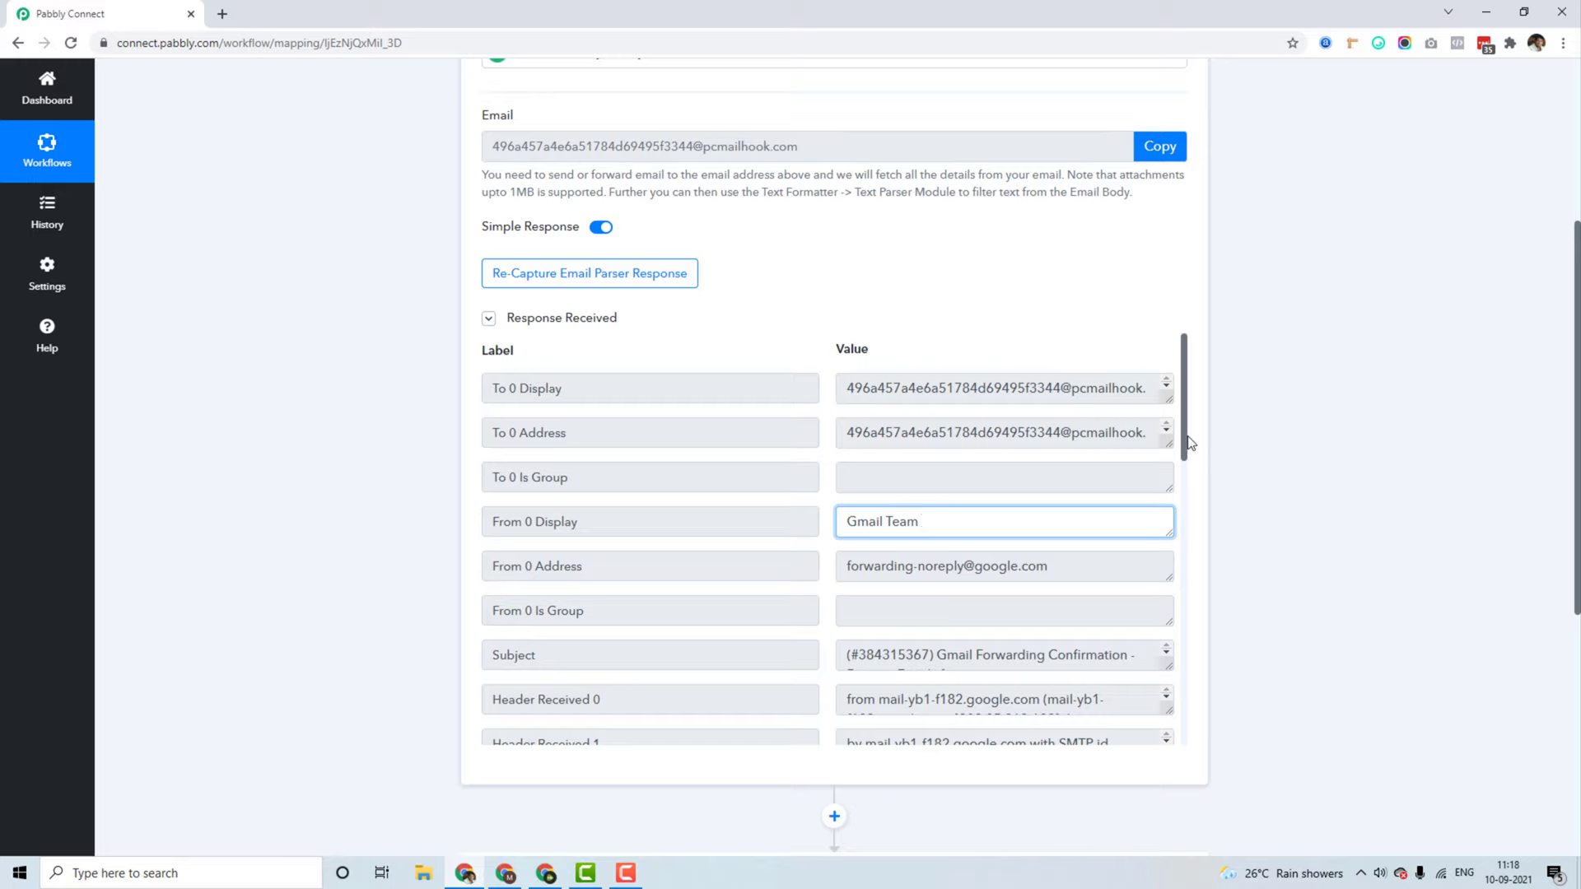
pyautogui.moveTo(1188, 437); pyautogui.dragTo(1192, 478)
pyautogui.moveTo(1086, 440); pyautogui.dragTo(845, 439)
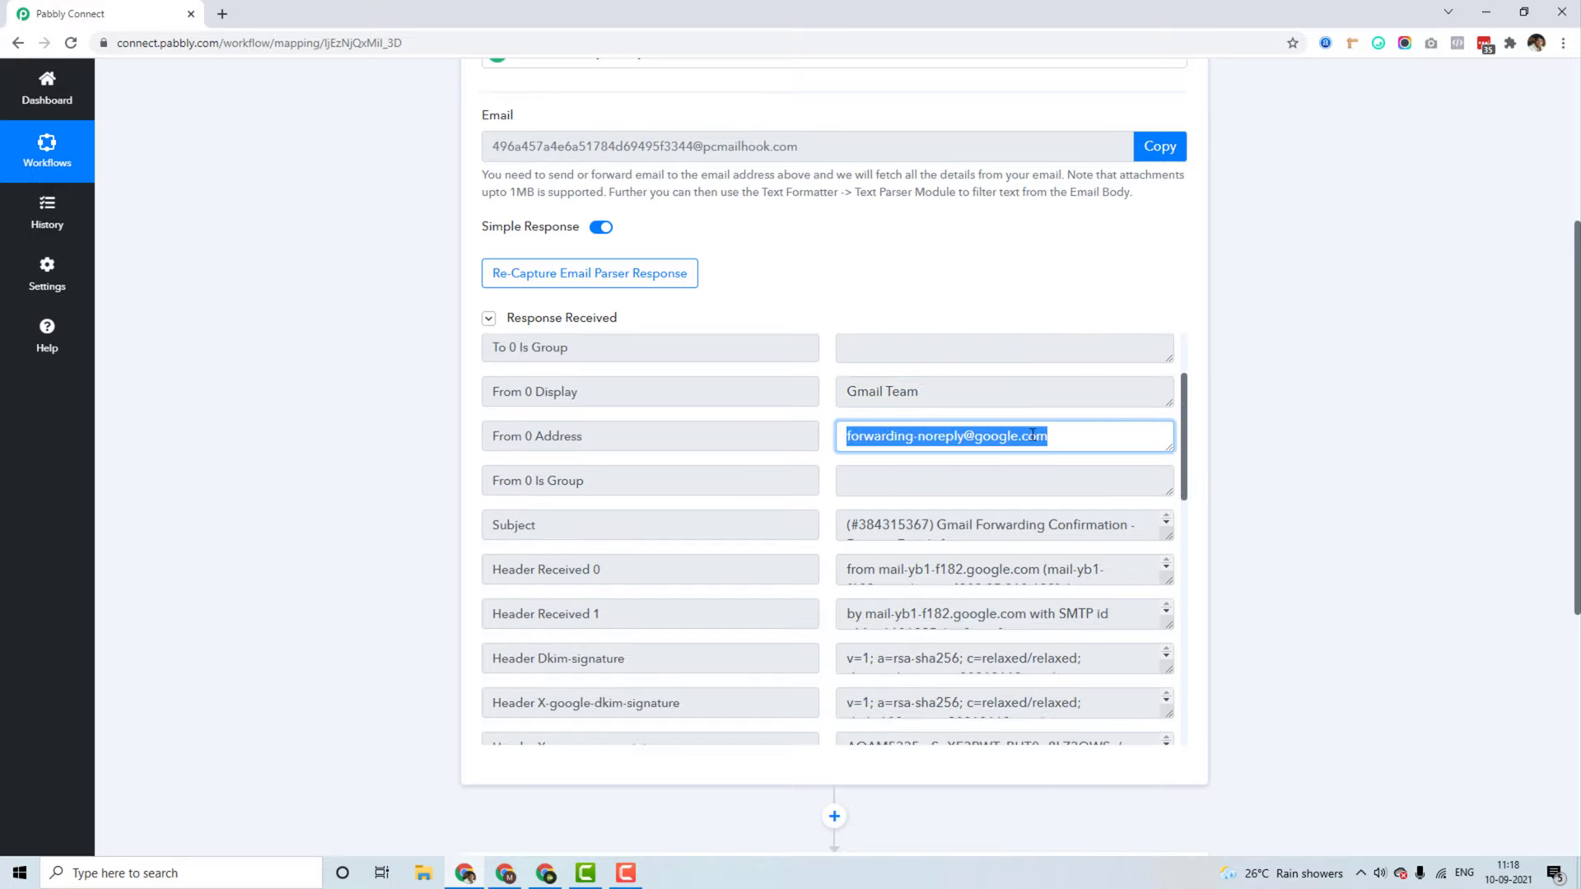
pyautogui.click(1147, 436)
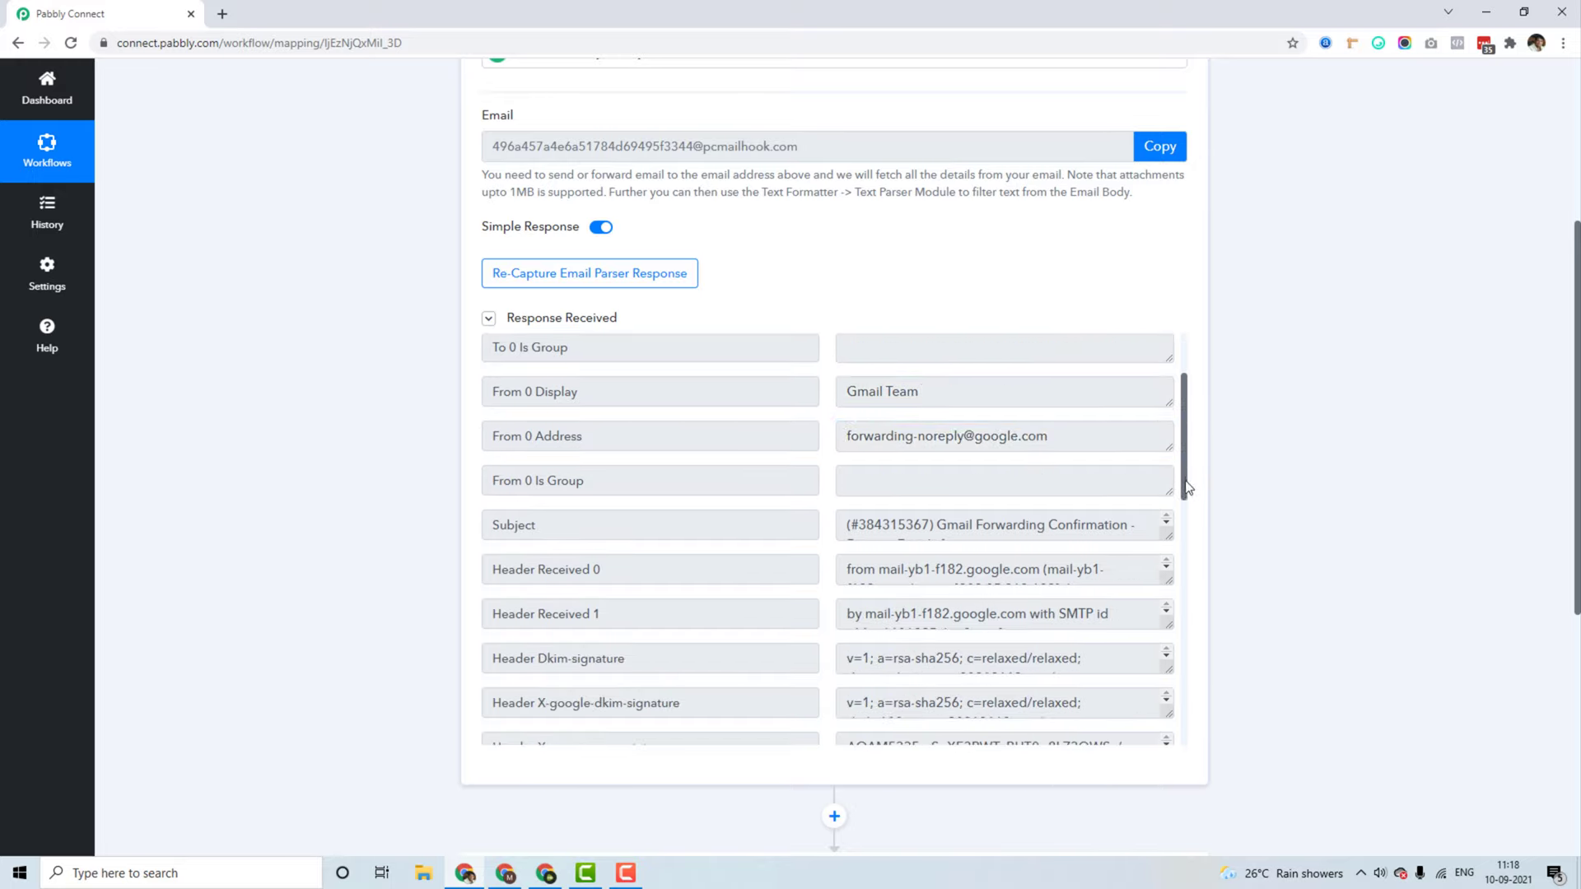
pyautogui.scroll(-3, 1173, 527)
pyautogui.scroll(-5, 1171, 554)
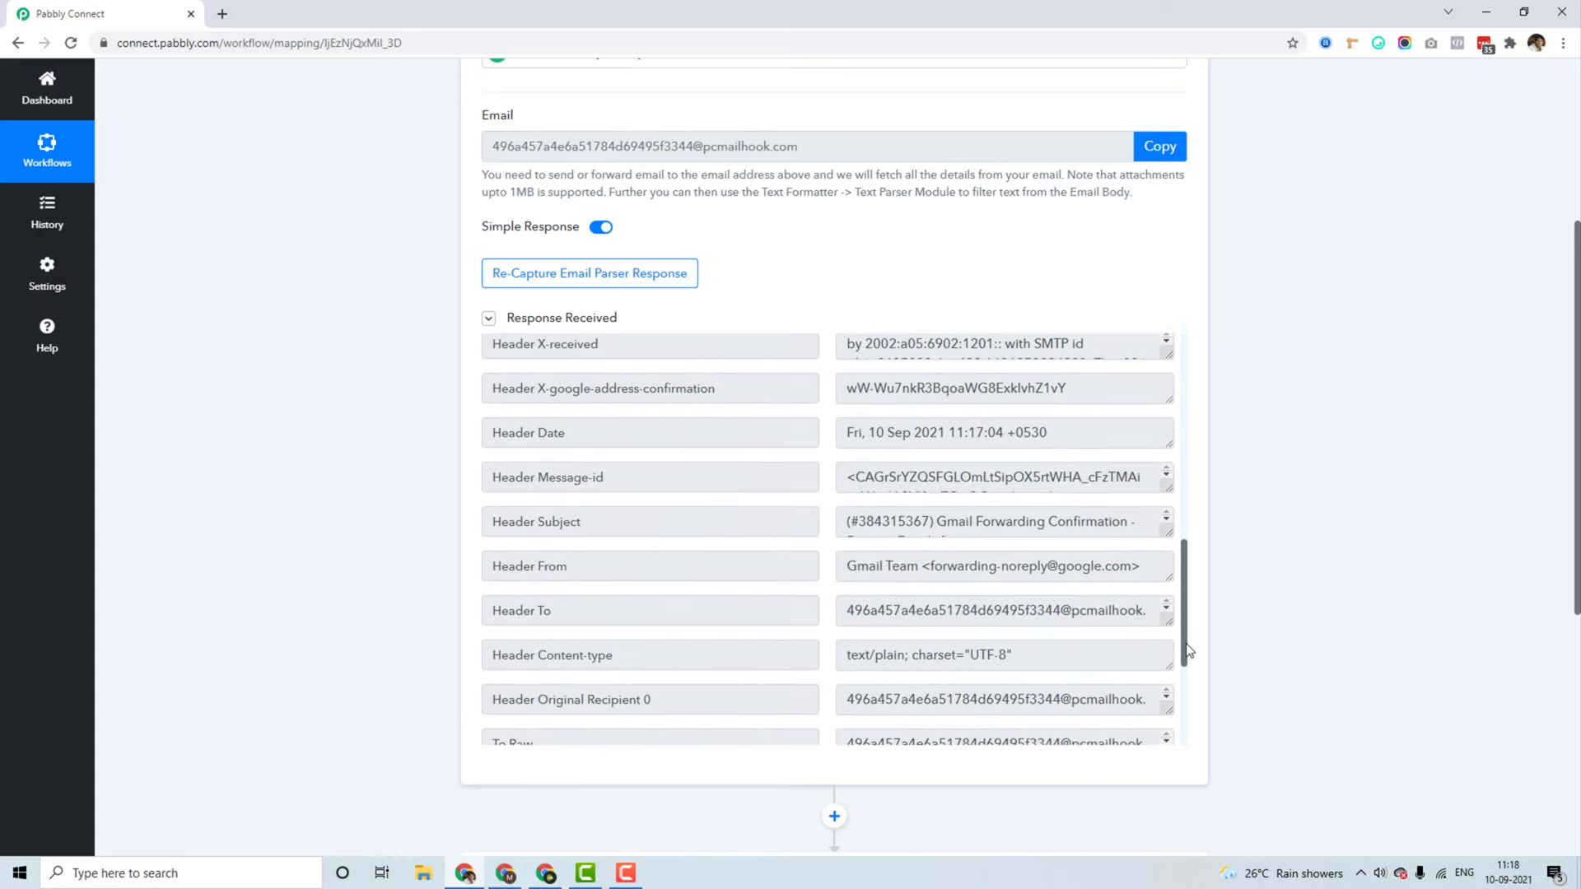
pyautogui.moveTo(1187, 644); pyautogui.dragTo(1186, 745)
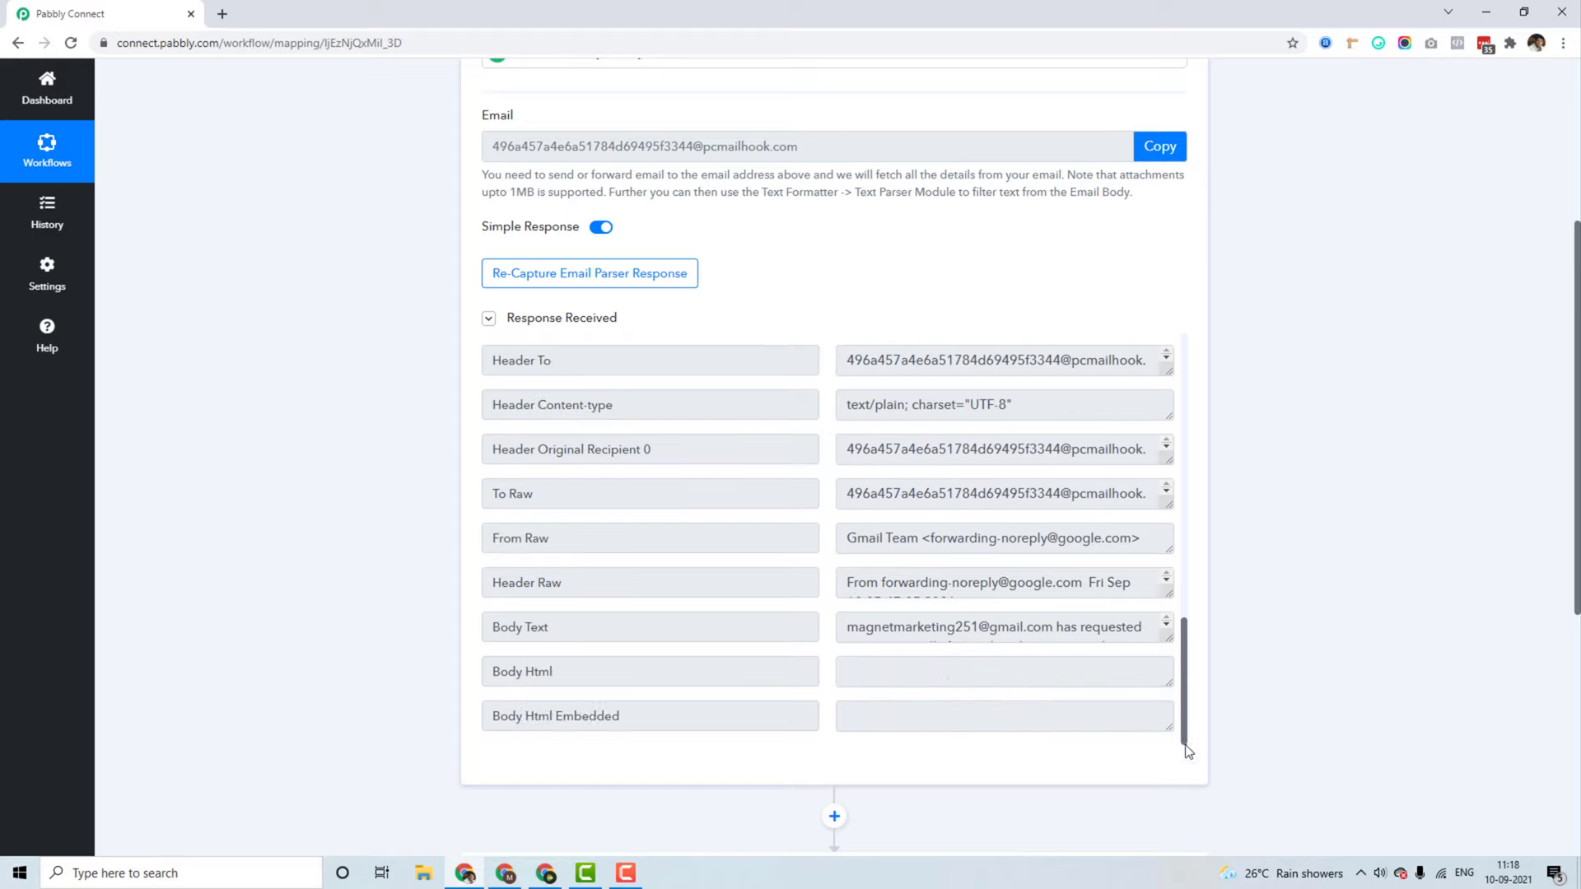
pyautogui.moveTo(566, 628); pyautogui.dragTo(473, 637)
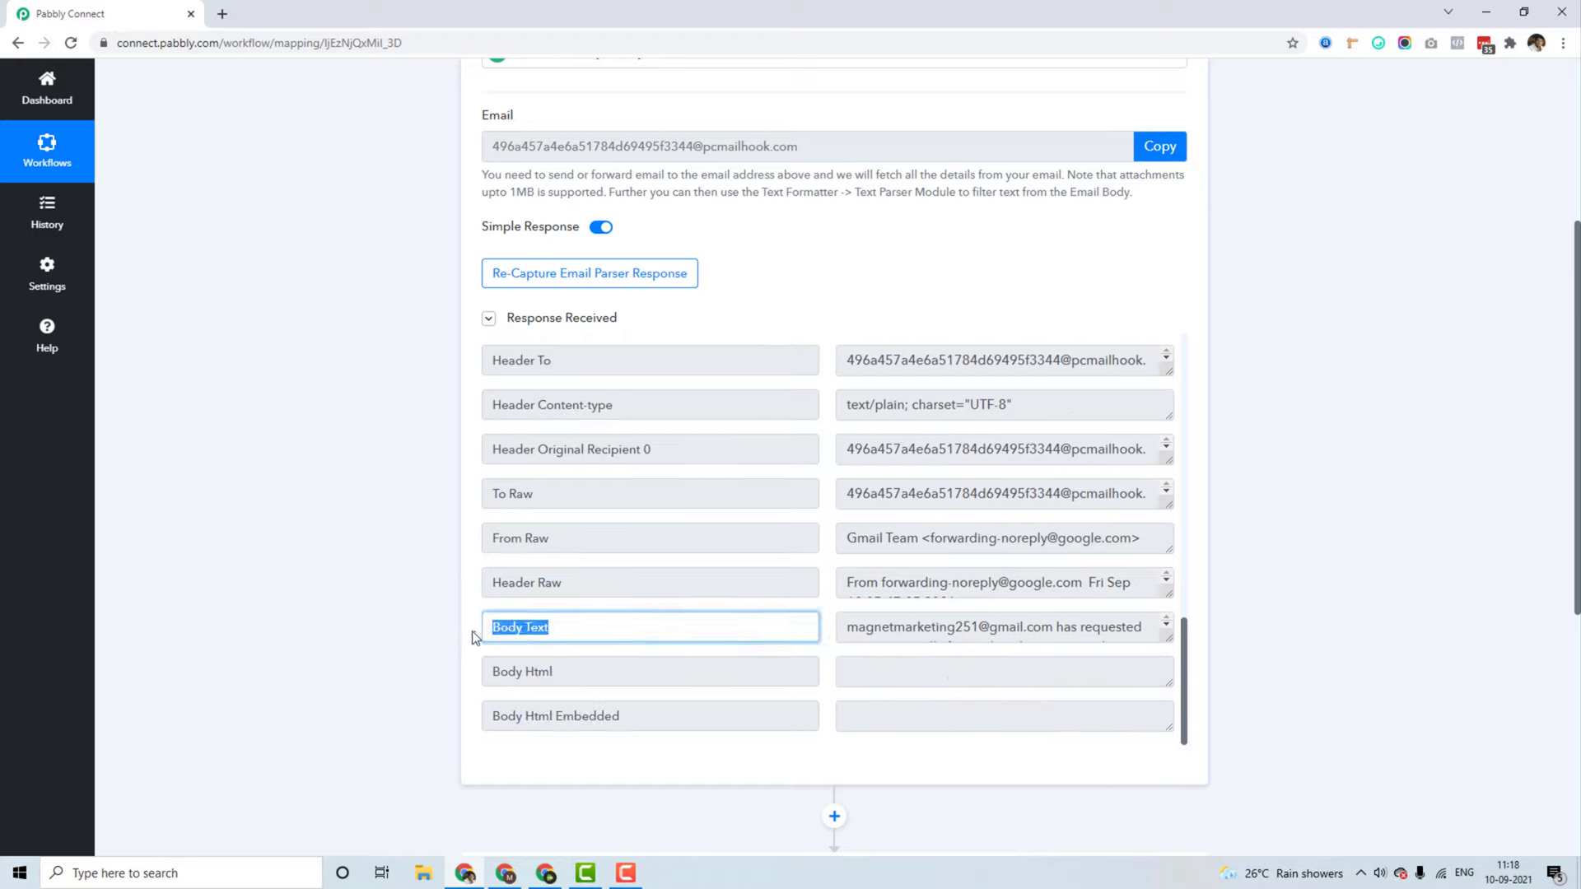
pyautogui.click(358, 615)
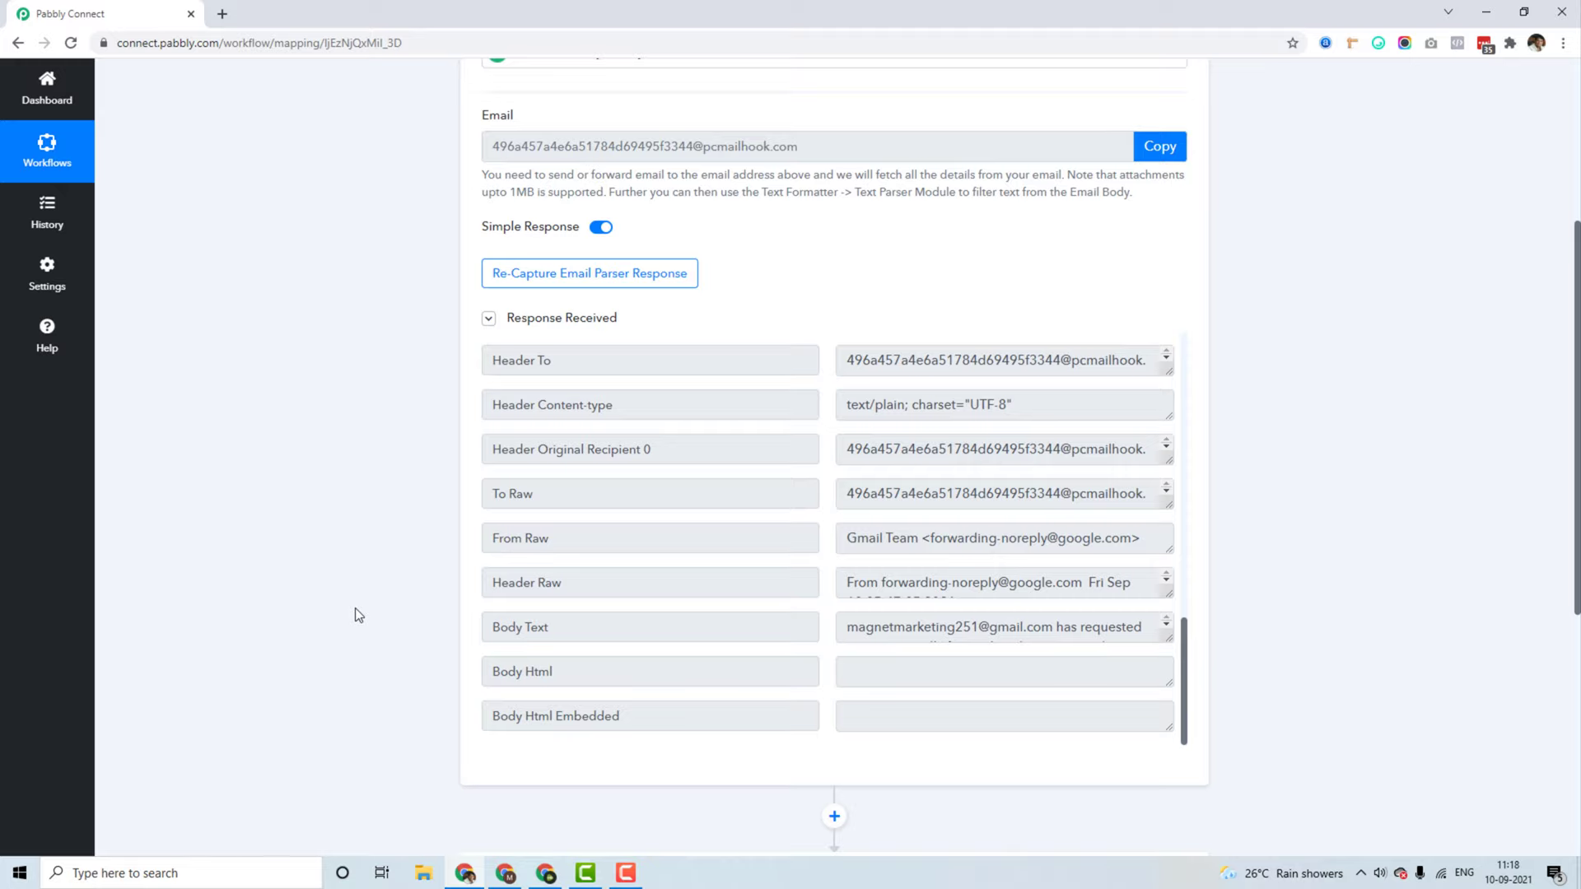
# Step: Locate the Body Text field and scroll through the forwarding email's body
pyautogui.doubleClick(515, 626)
pyautogui.moveTo(537, 627); pyautogui.dragTo(569, 627)
pyautogui.click(571, 627)
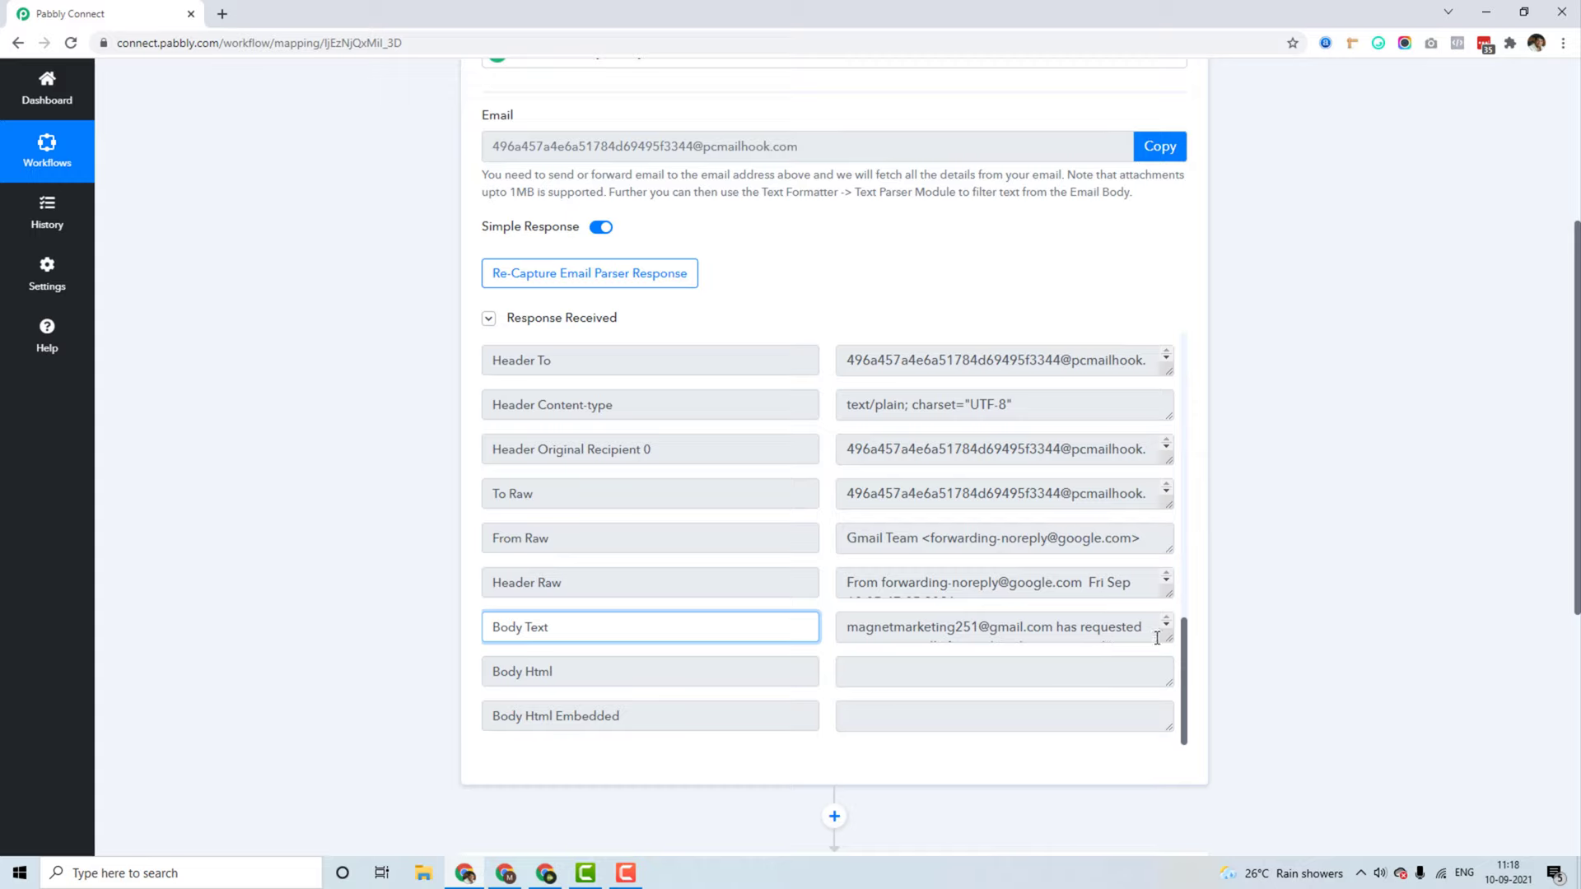
pyautogui.moveTo(1167, 639); pyautogui.dragTo(1166, 745)
pyautogui.scroll(-3, 1278, 545)
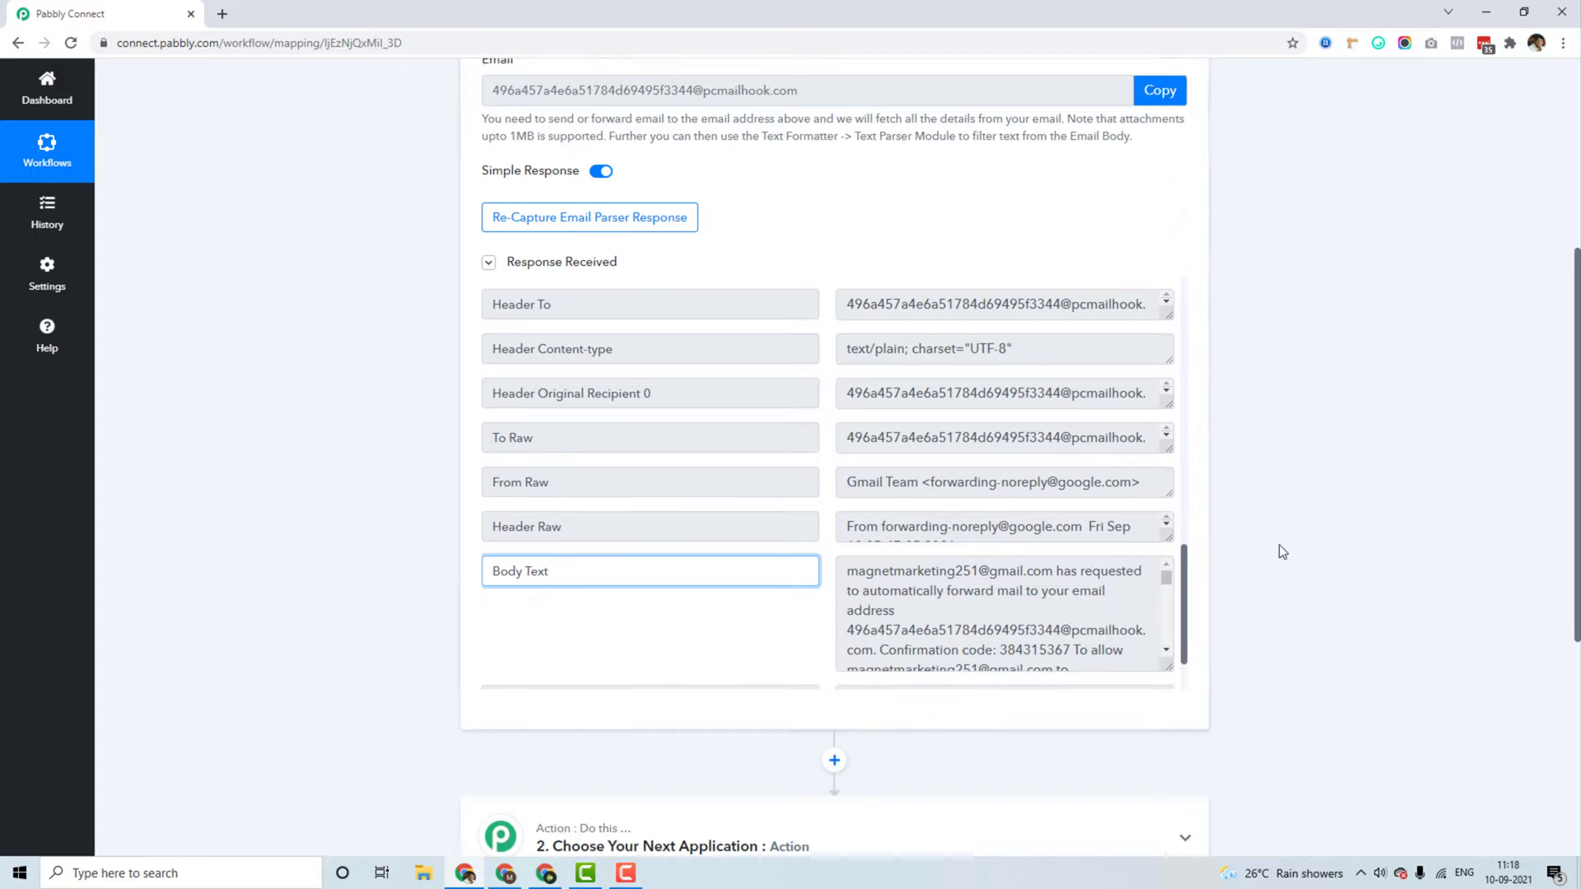
pyautogui.moveTo(1170, 476); pyautogui.dragTo(1173, 642)
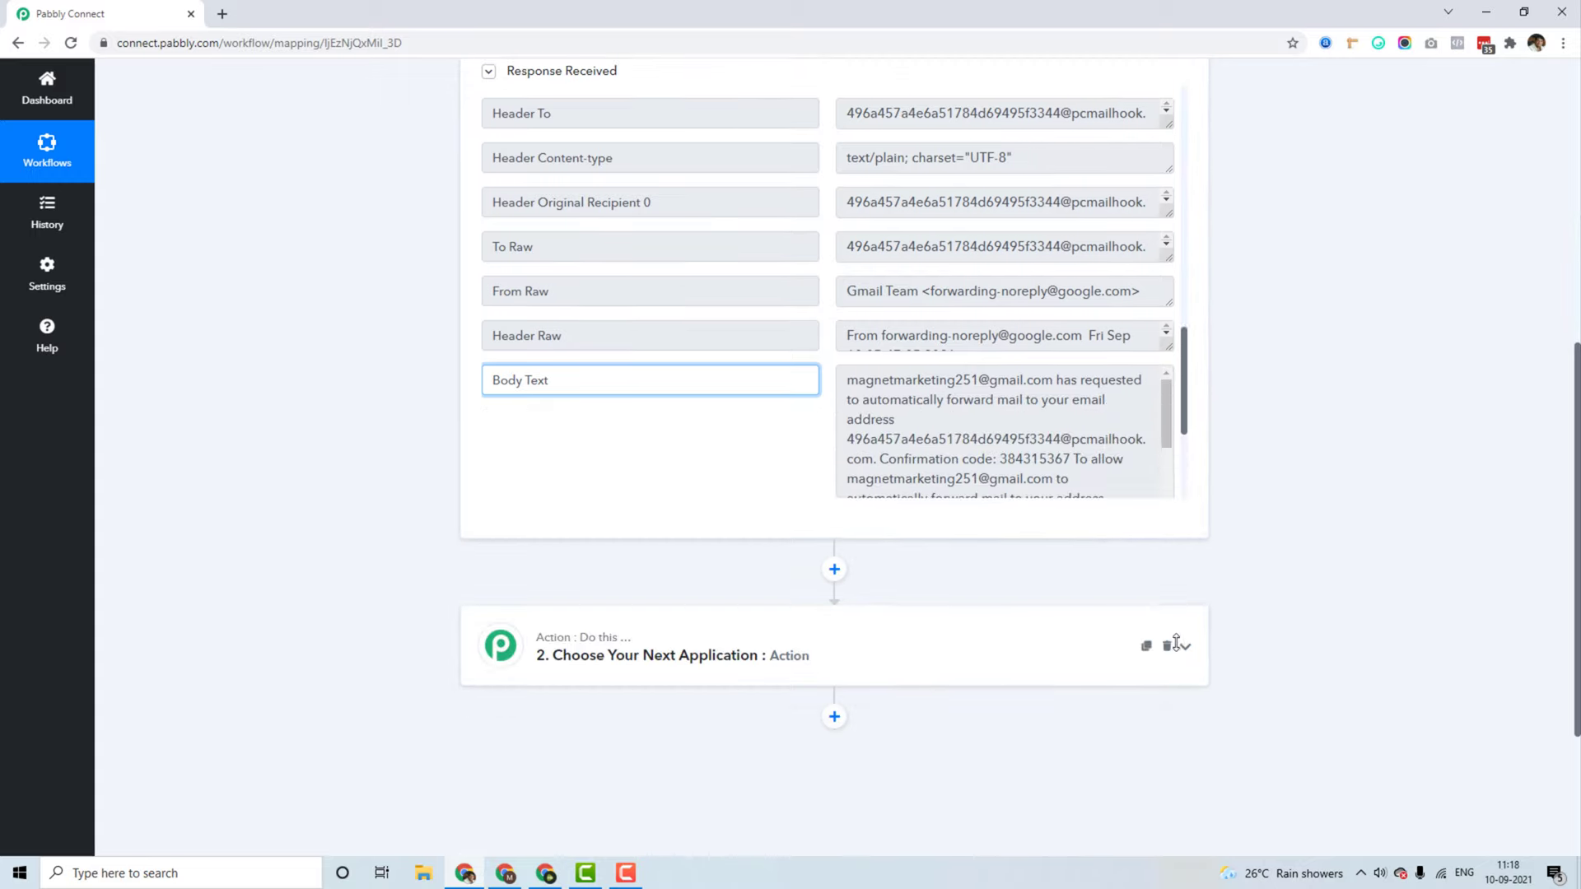
pyautogui.moveTo(1180, 407); pyautogui.dragTo(1184, 432)
pyautogui.scroll(-3, 1184, 431)
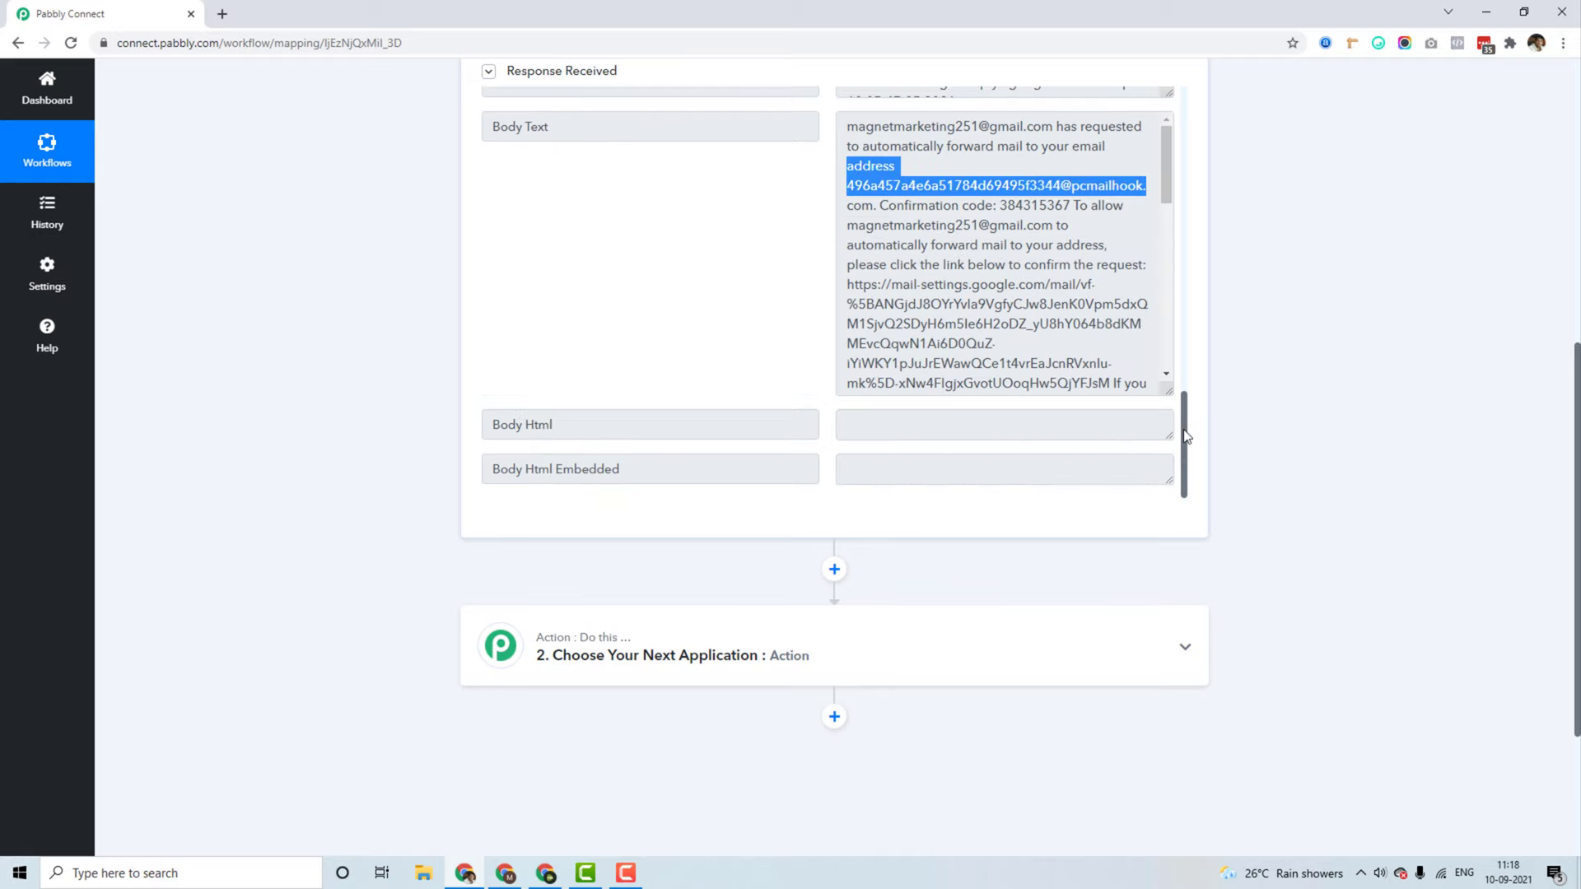
pyautogui.click(1201, 411)
pyautogui.scroll(2, 1201, 412)
pyautogui.click(1164, 354)
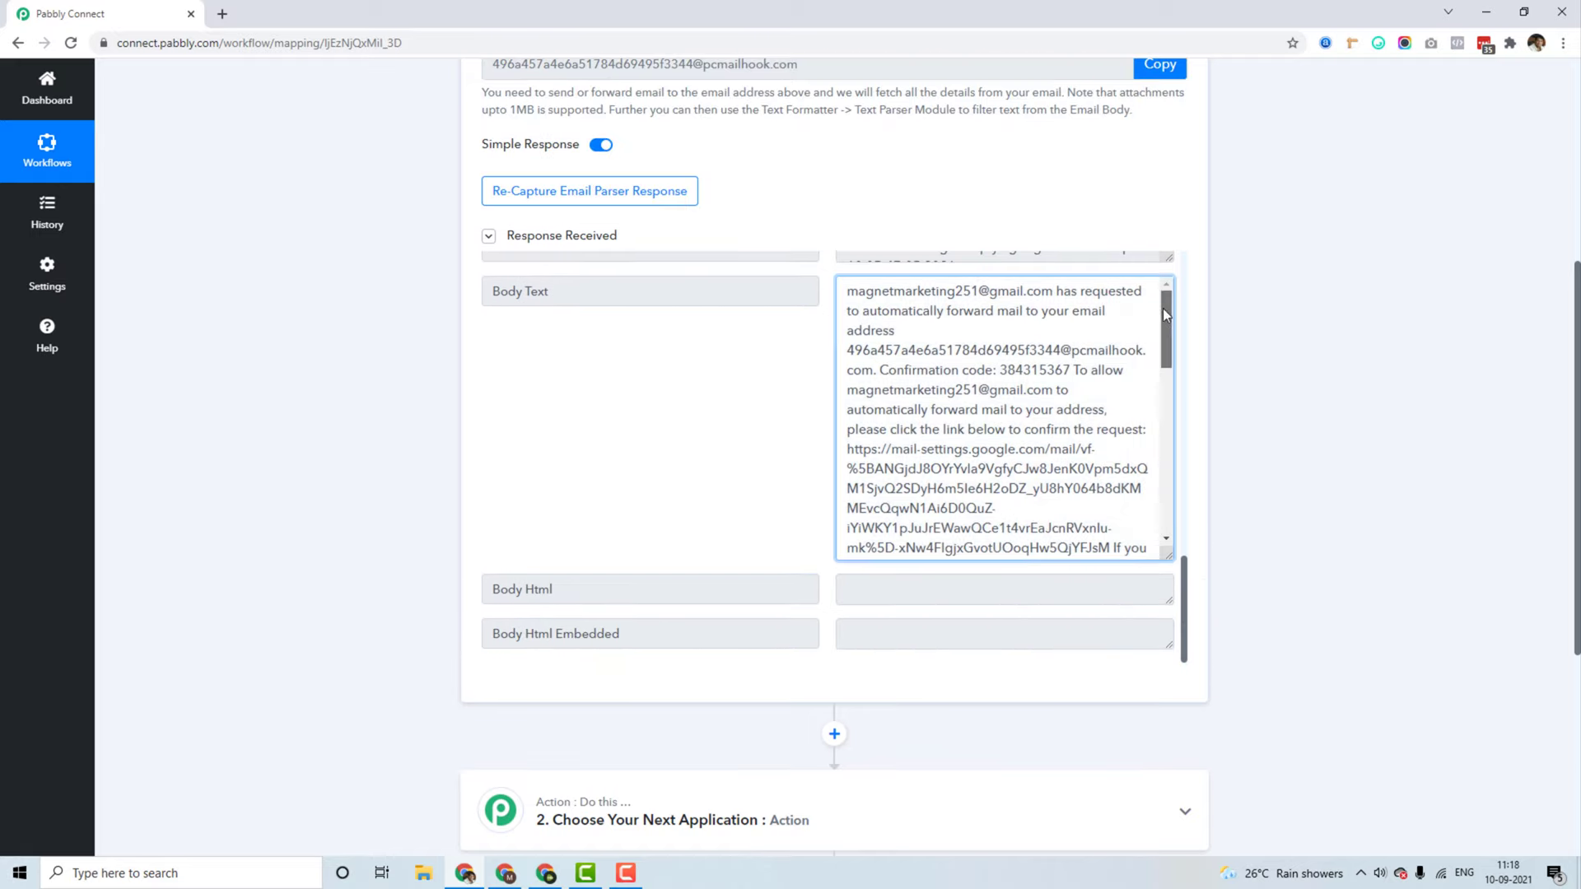
# Step: Read the body text for the requesting Gmail address and the forwarding address
pyautogui.moveTo(847, 291); pyautogui.dragTo(906, 373)
pyautogui.click(881, 356)
pyautogui.click(886, 370)
pyautogui.click(912, 372)
pyautogui.moveTo(1002, 371); pyautogui.dragTo(1099, 293)
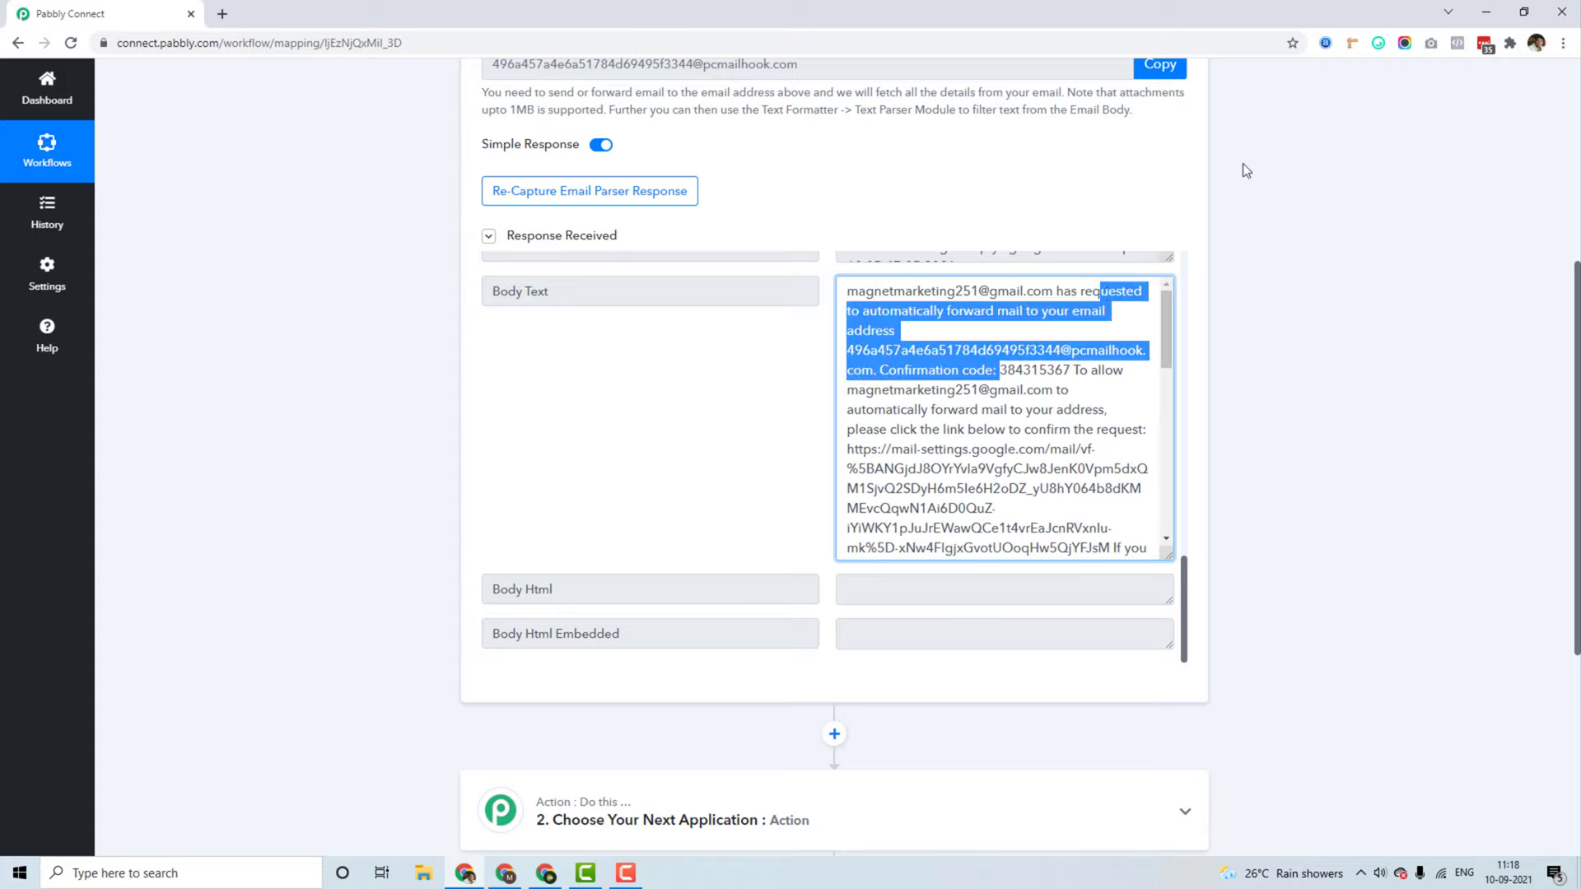
pyautogui.click(1242, 165)
pyautogui.scroll(-4, 1193, 427)
pyautogui.scroll(3, 1225, 423)
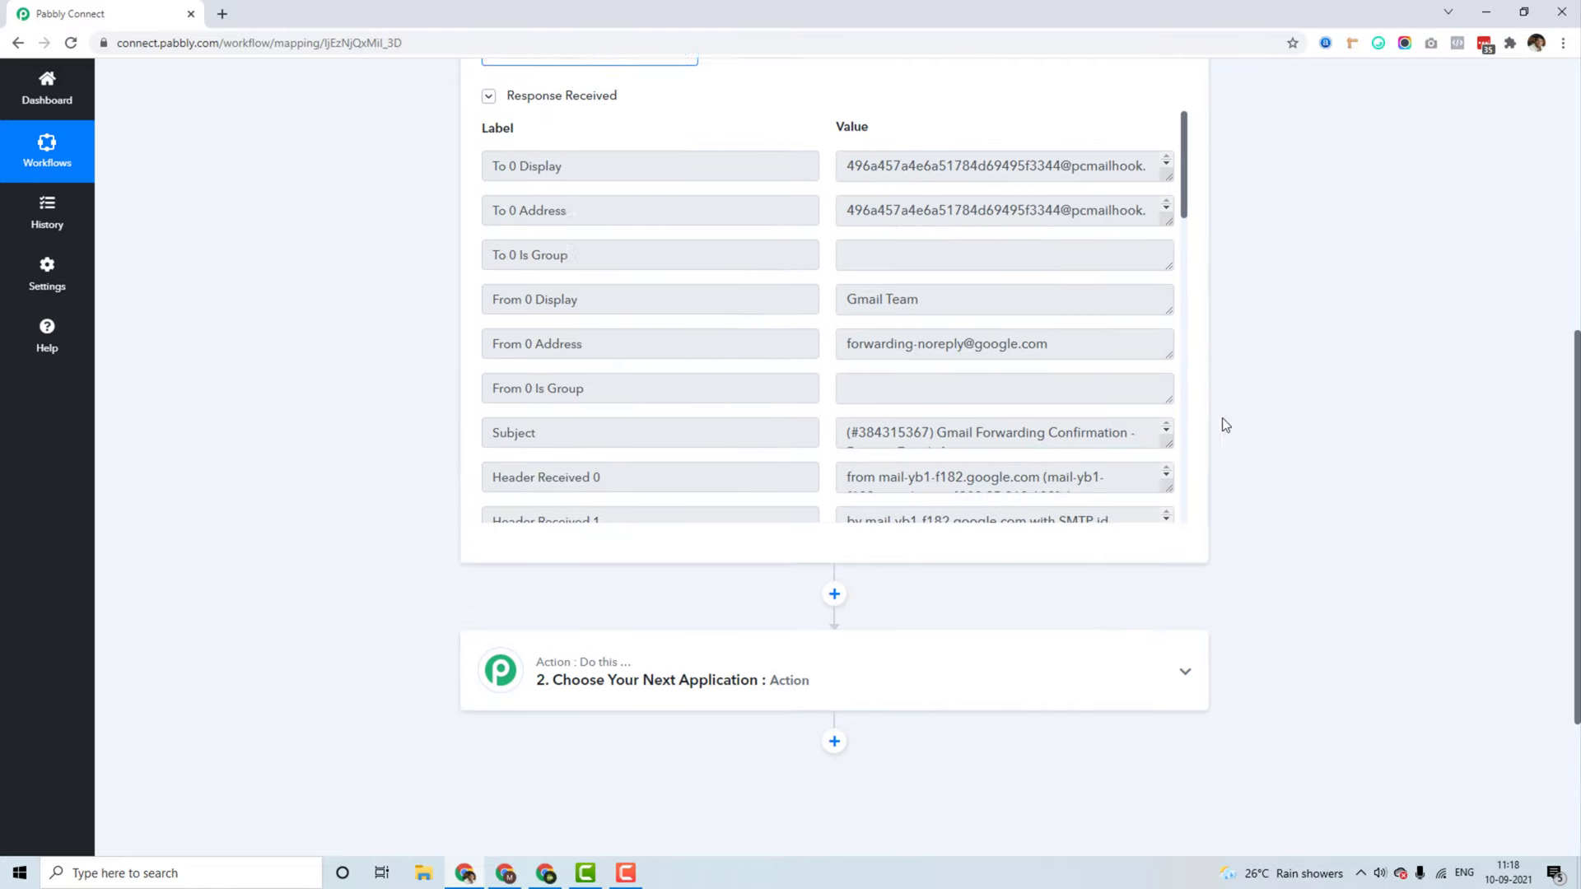
pyautogui.scroll(-15, 1054, 346)
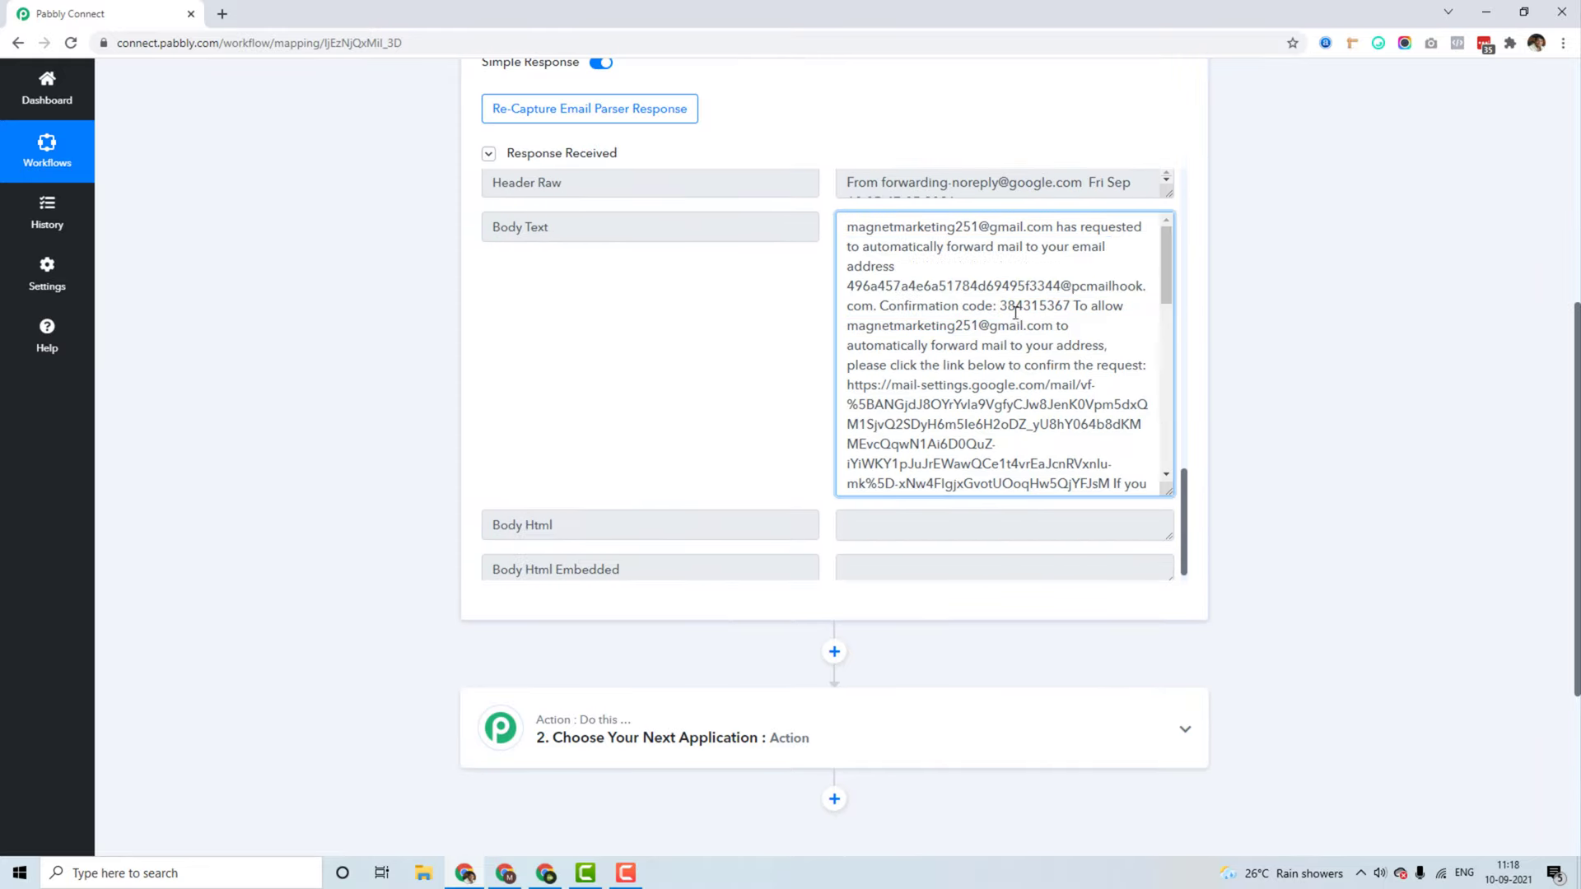
# Step: Select and copy the confirmation code from the Body Text
pyautogui.click(1017, 311)
pyautogui.doubleClick(1034, 306)
pyautogui.rightClick(1028, 306)
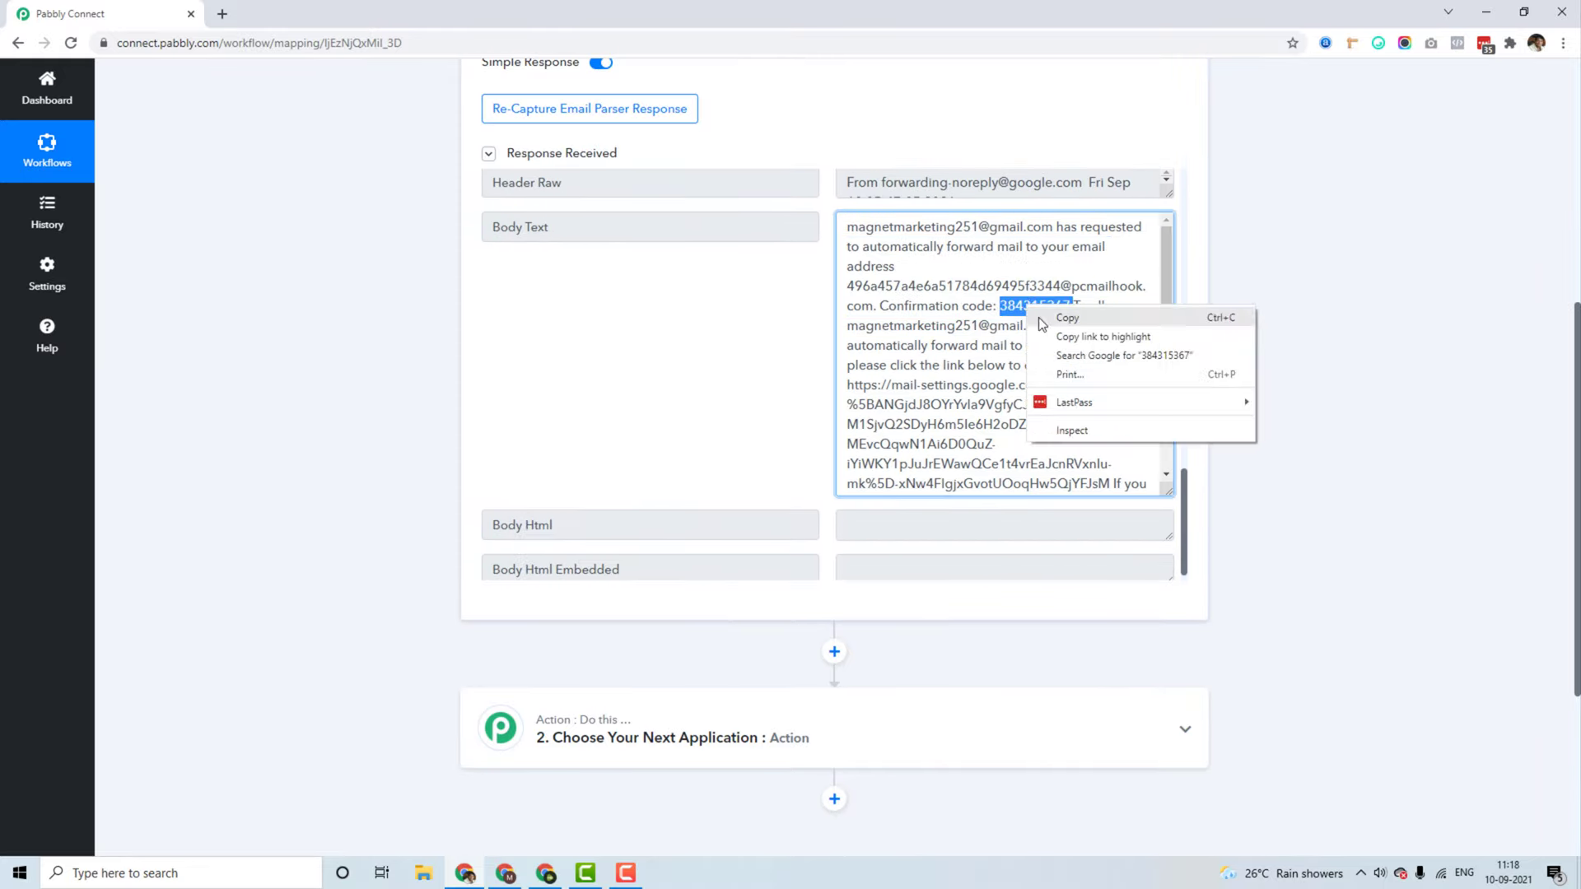
pyautogui.click(1039, 318)
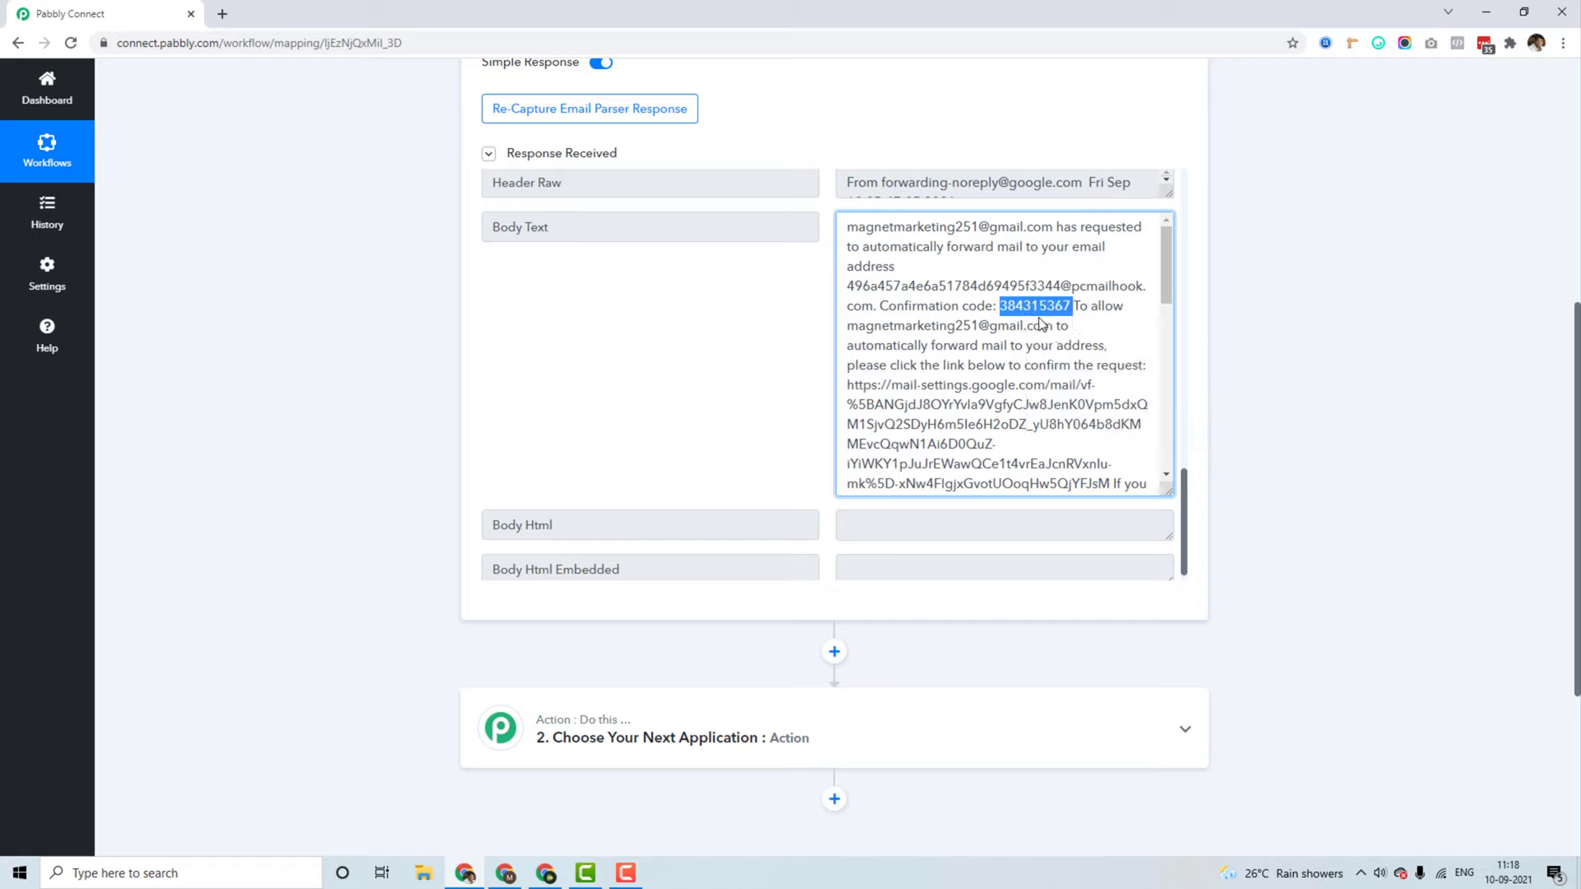
pyautogui.click(505, 873)
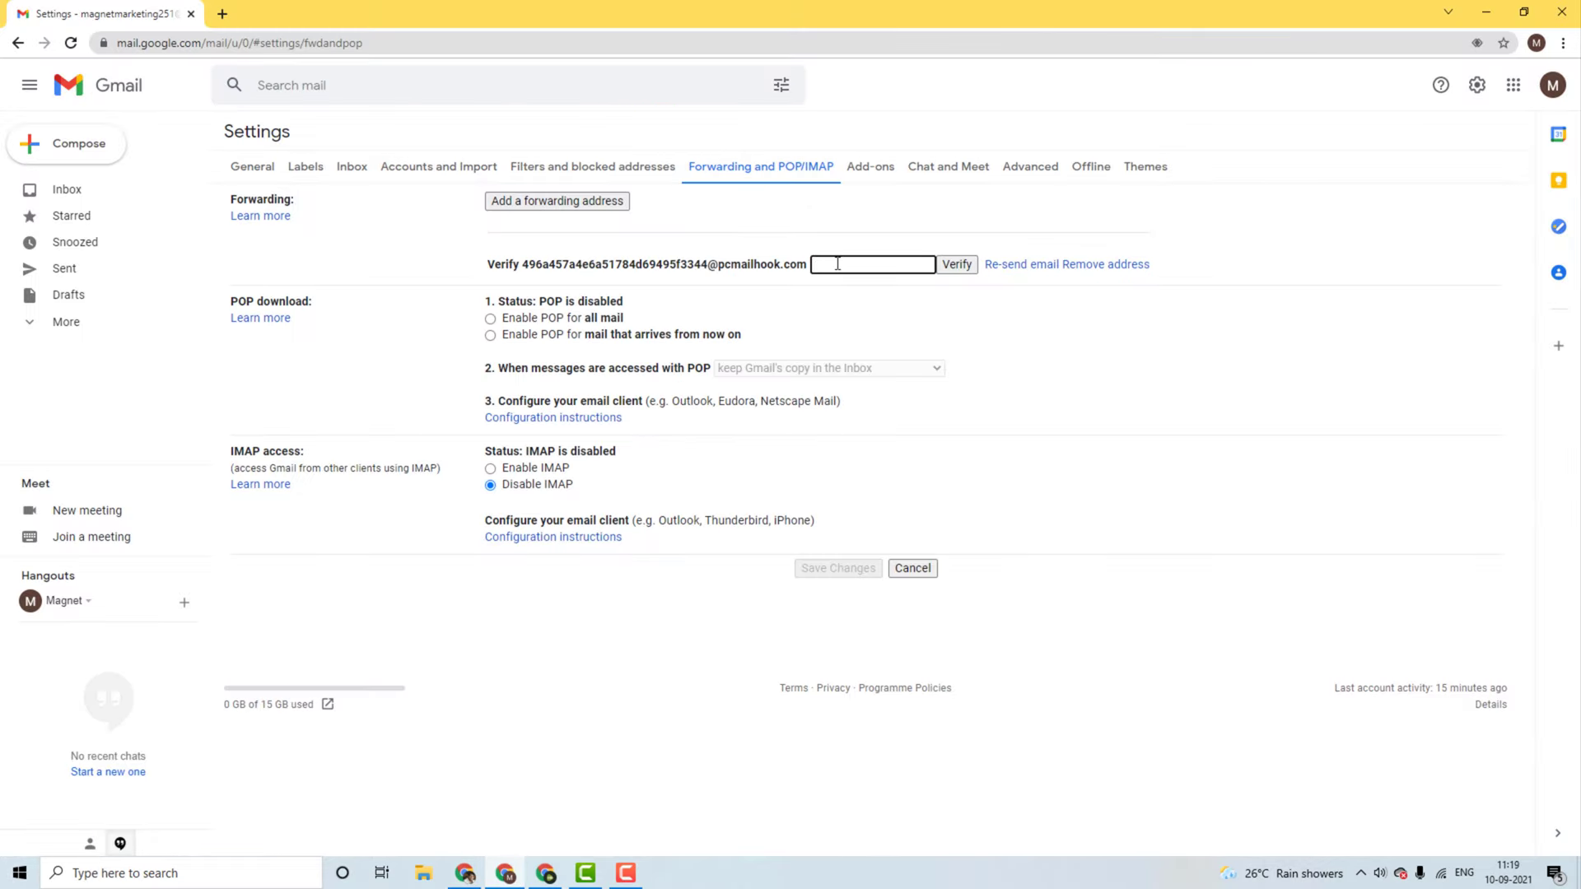
# Step: Verify the parser address with the pasted code, enable 'Forward a copy of incoming mail to', and save
pyautogui.hotkey('ctrl', 'v')
pyautogui.click(956, 264)
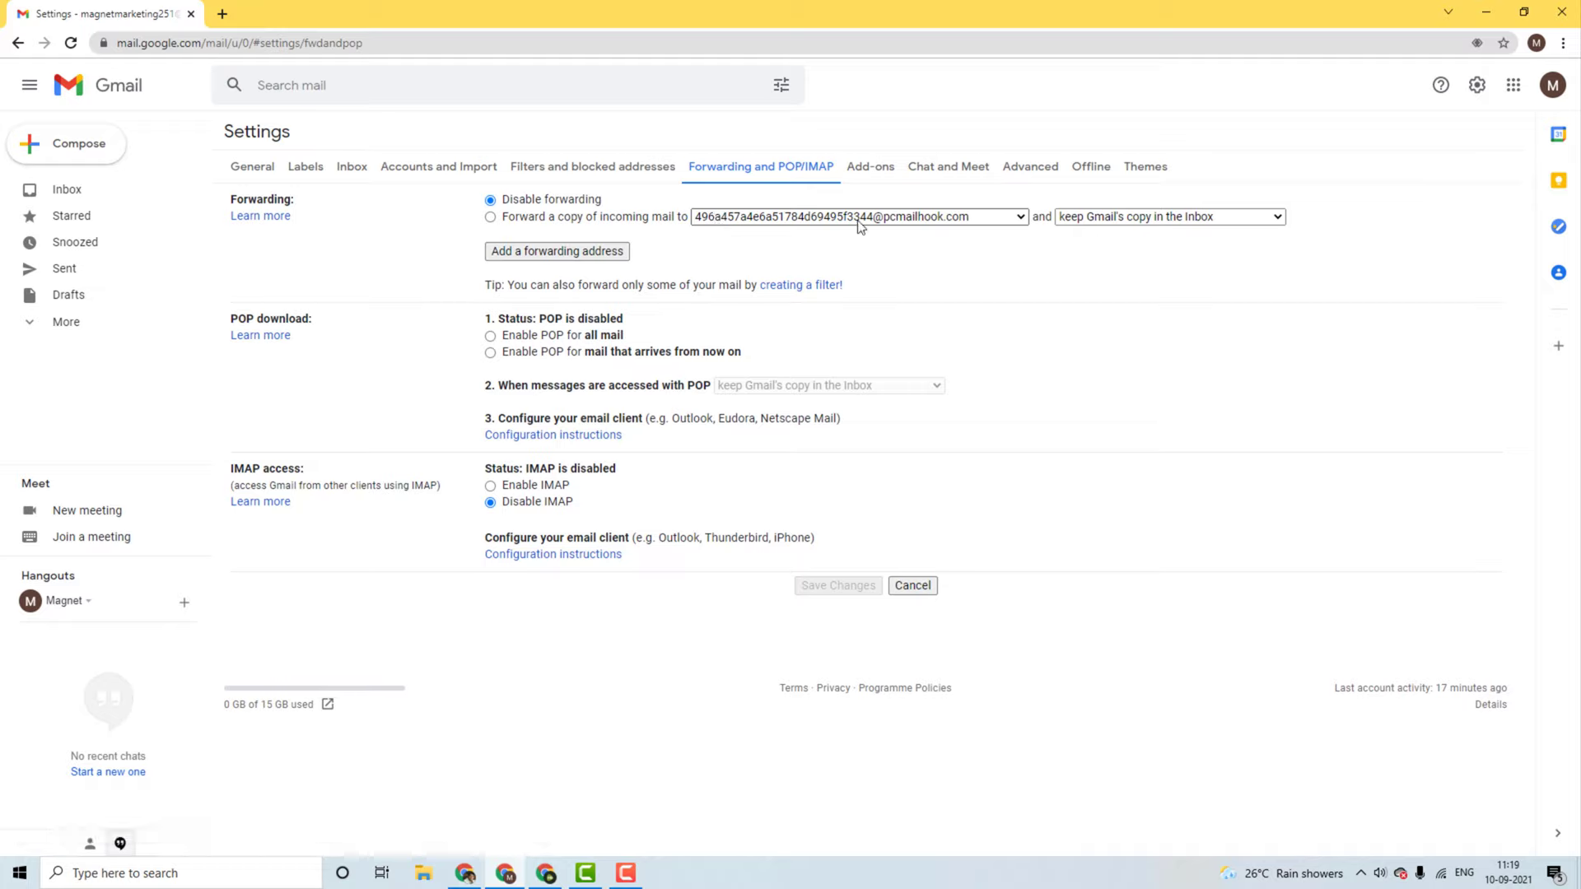
pyautogui.click(491, 219)
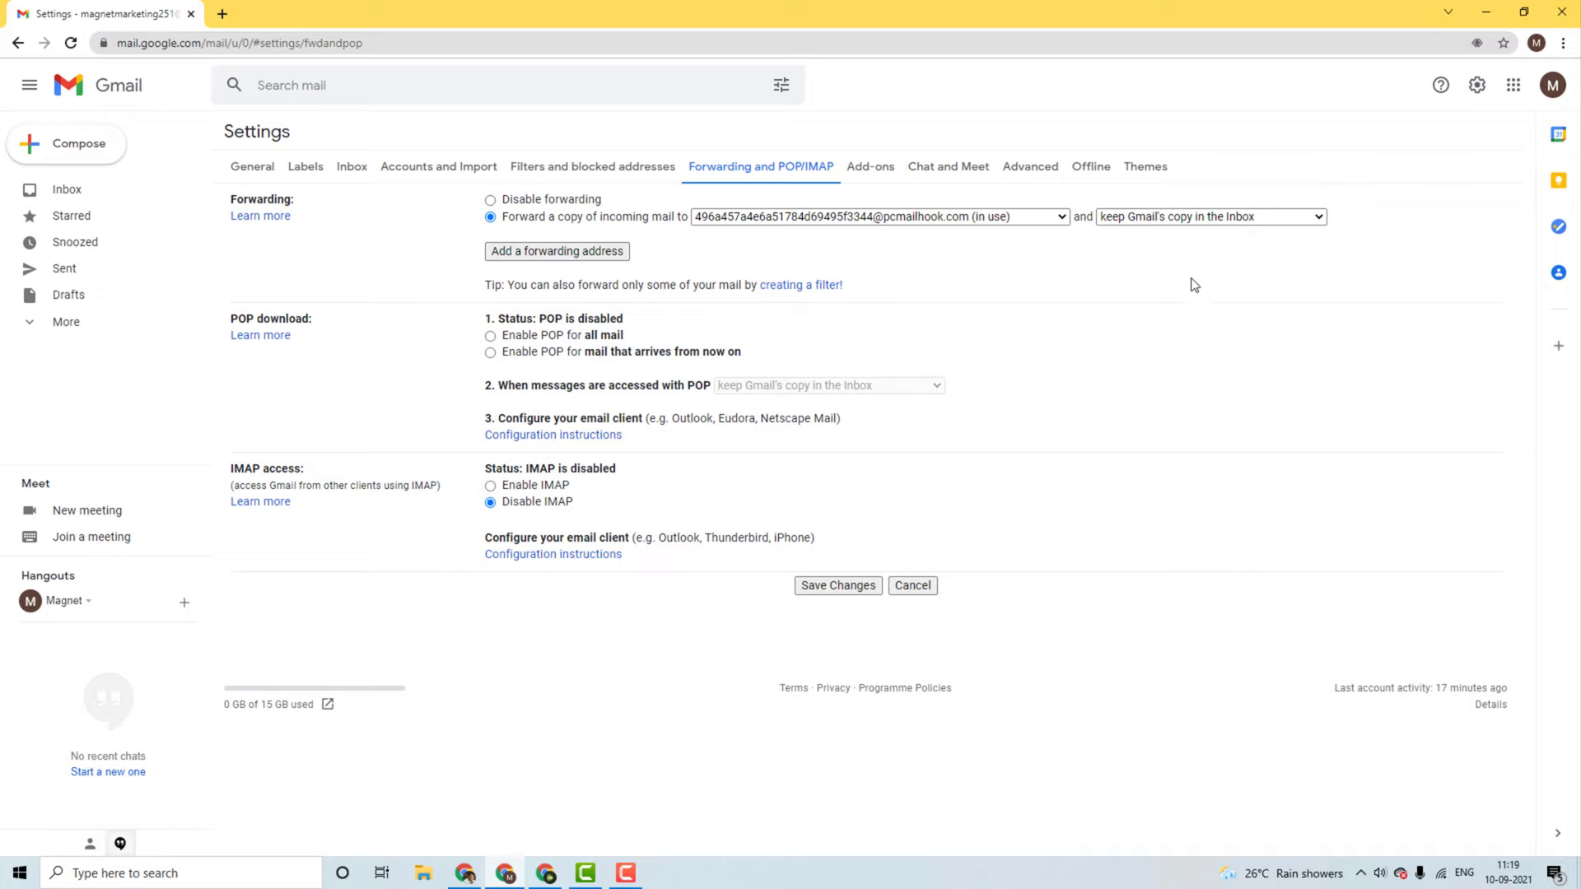
pyautogui.click(846, 587)
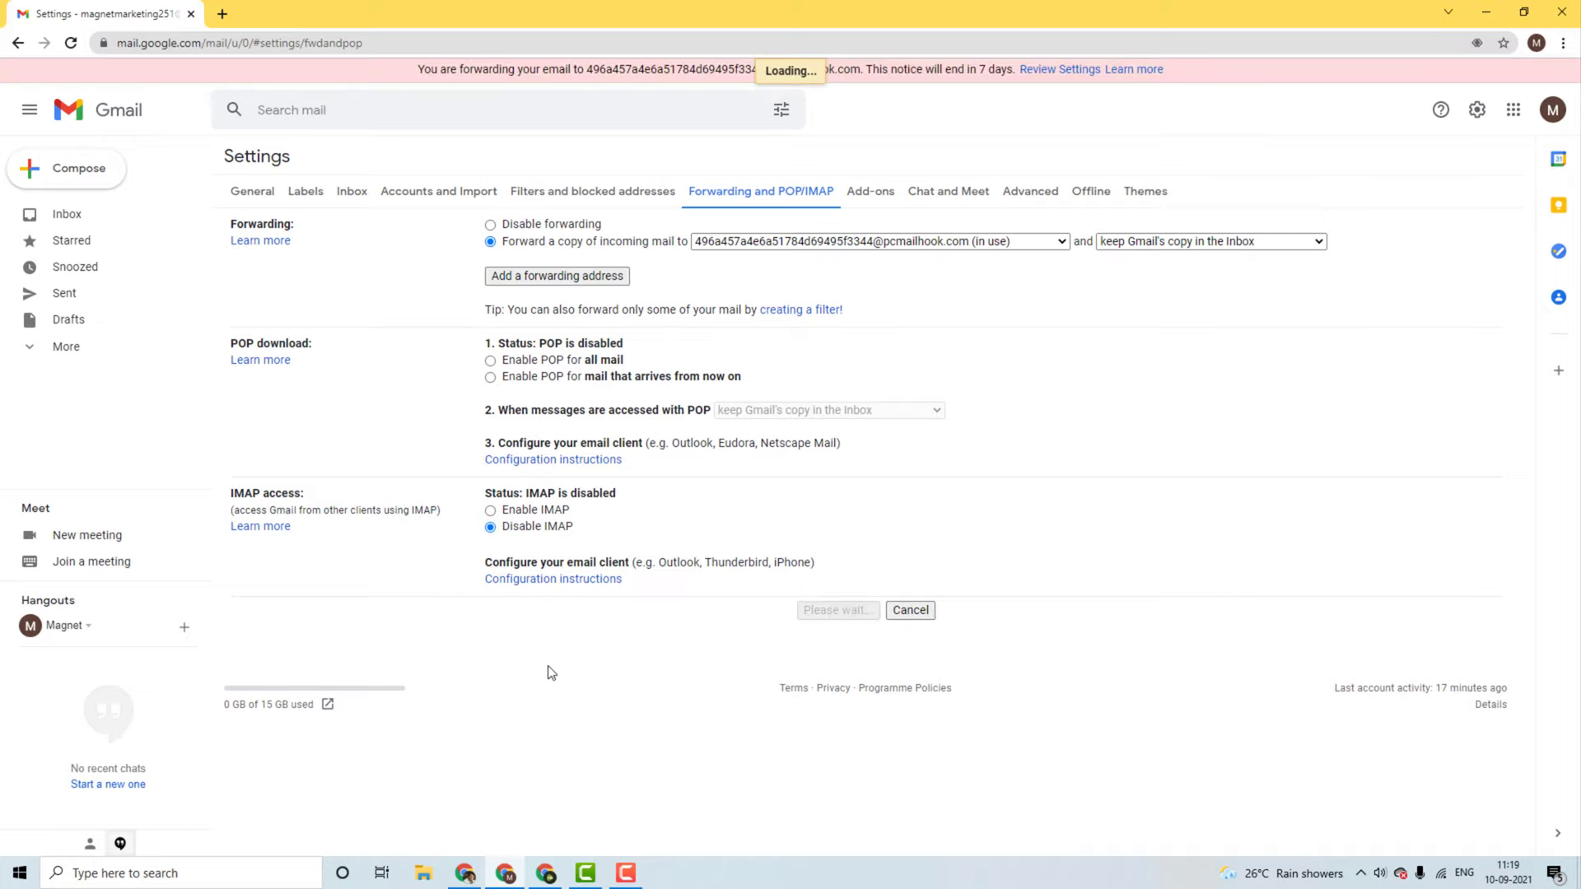
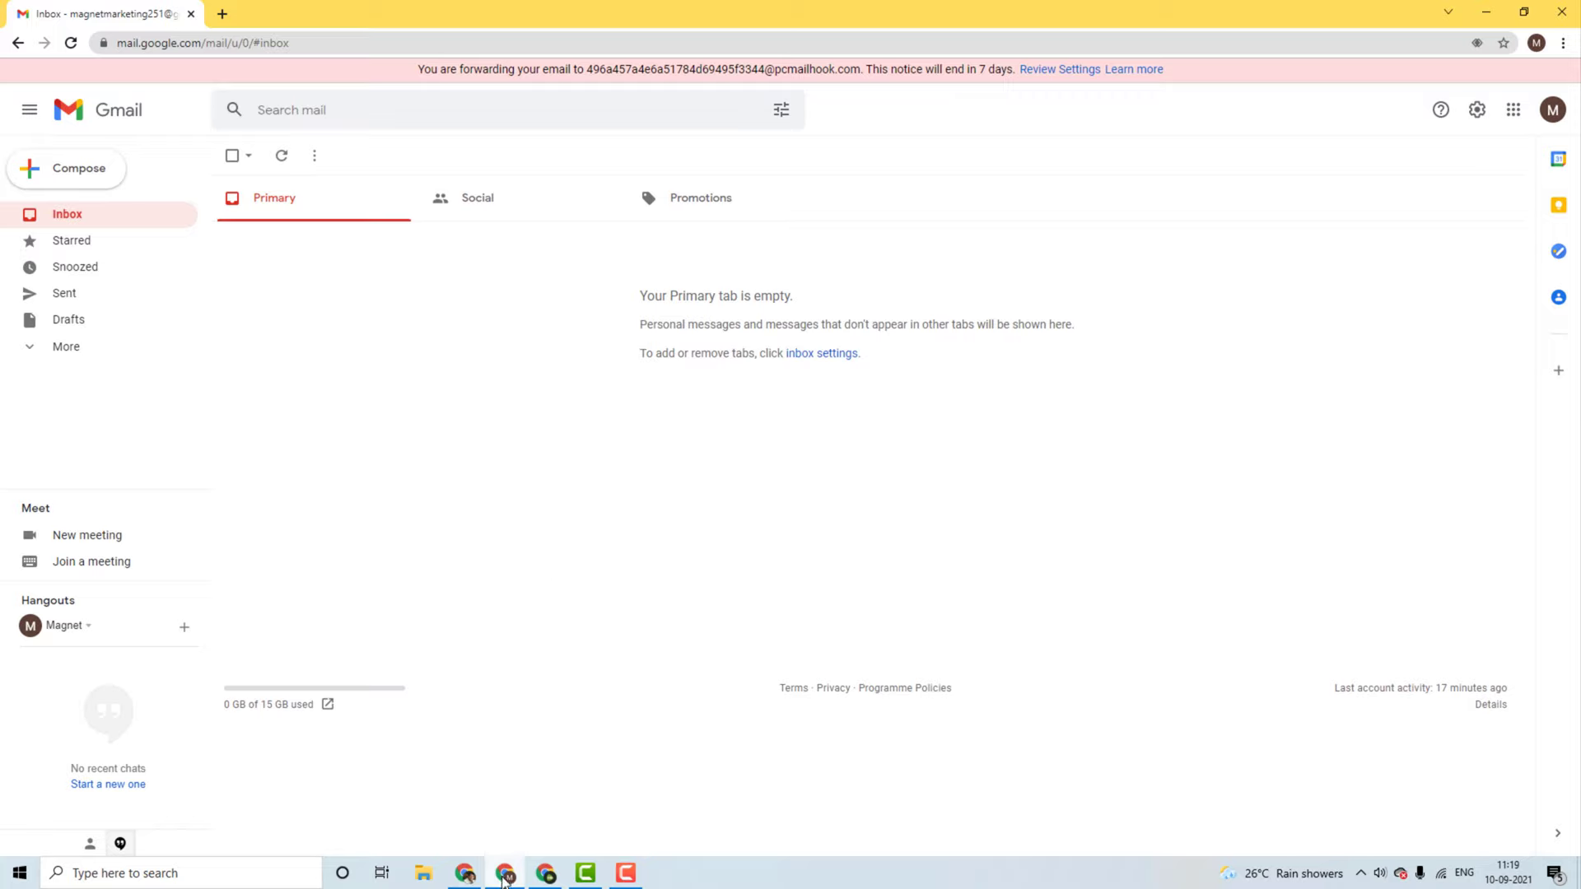
# Step: Go back to Pabbly Connect and scroll to the Email Parser trigger's captured forwarding-confirmation response
pyautogui.moveTo(469, 880)
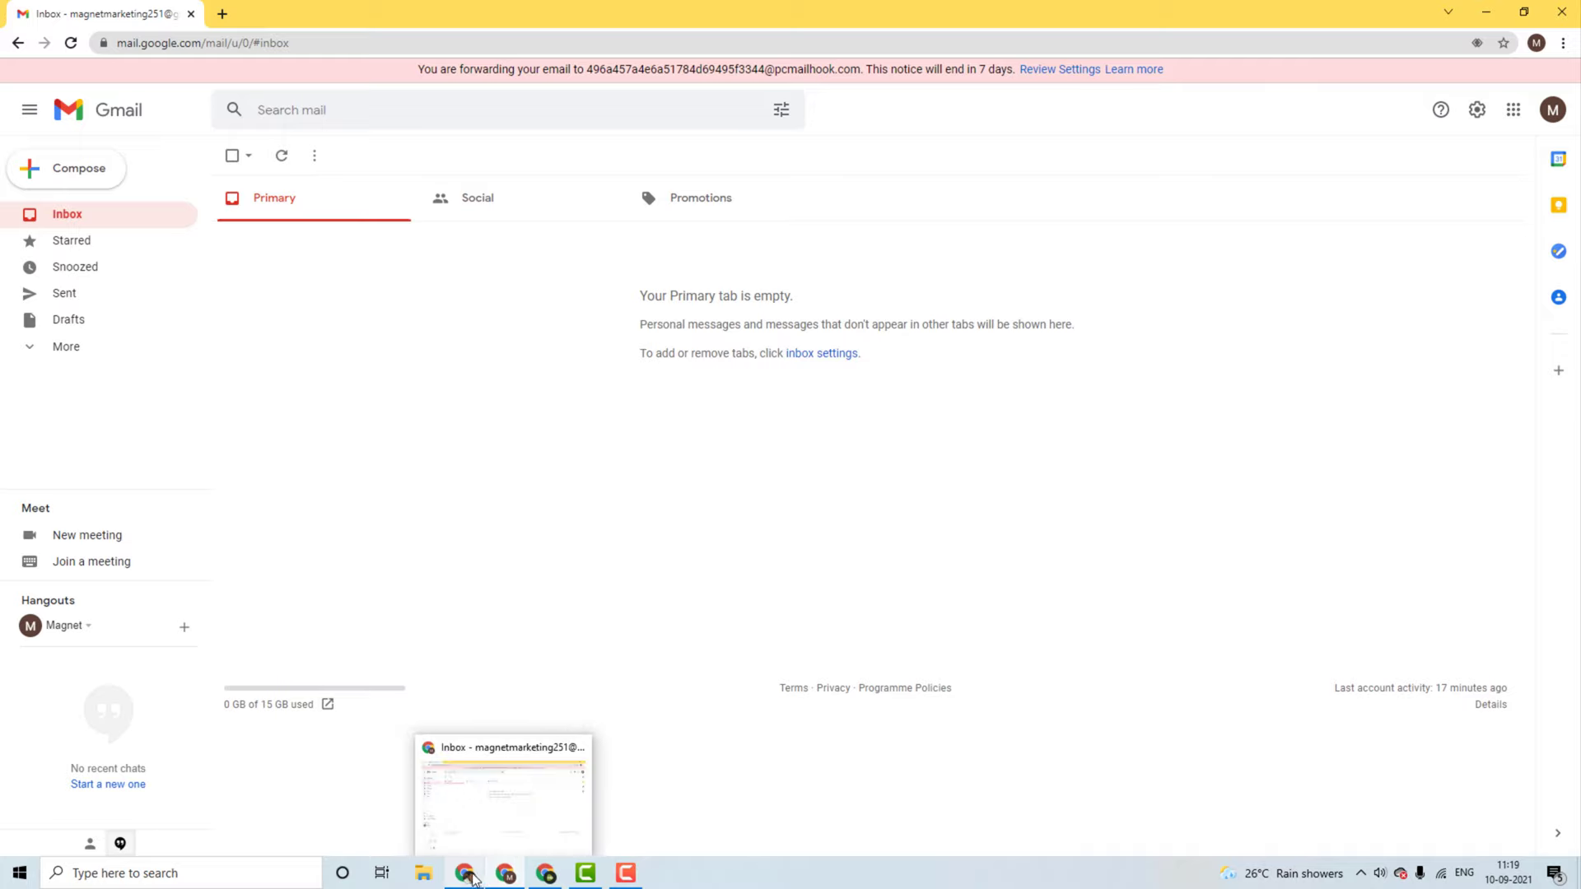
pyautogui.click(467, 877)
pyautogui.click(348, 423)
pyautogui.scroll(2, 348, 432)
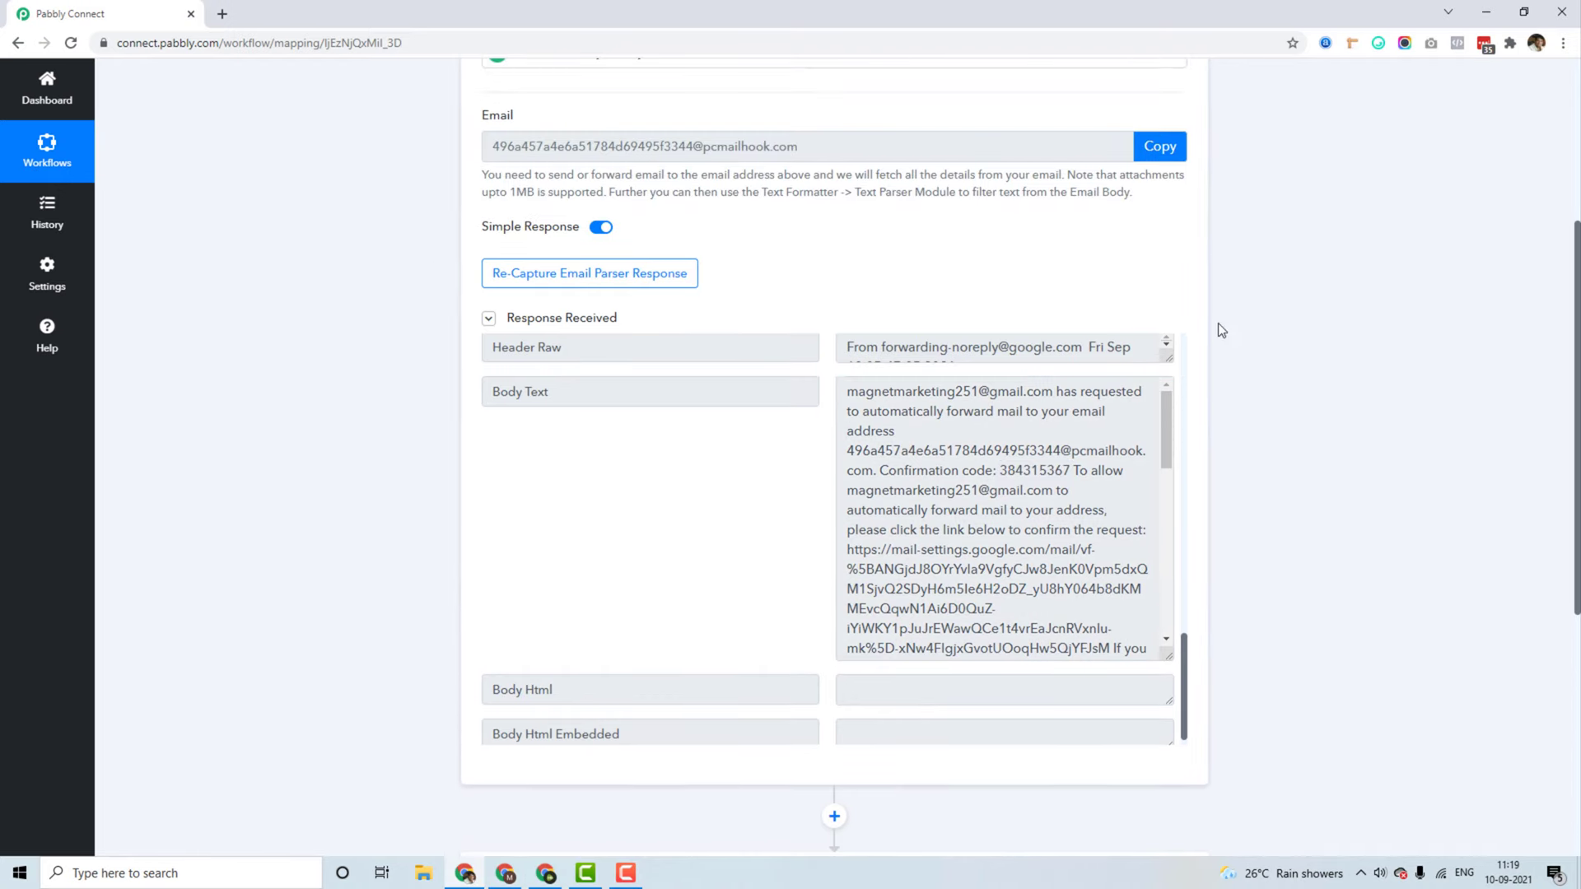
pyautogui.scroll(2, 1217, 746)
pyautogui.scroll(-1, 1217, 745)
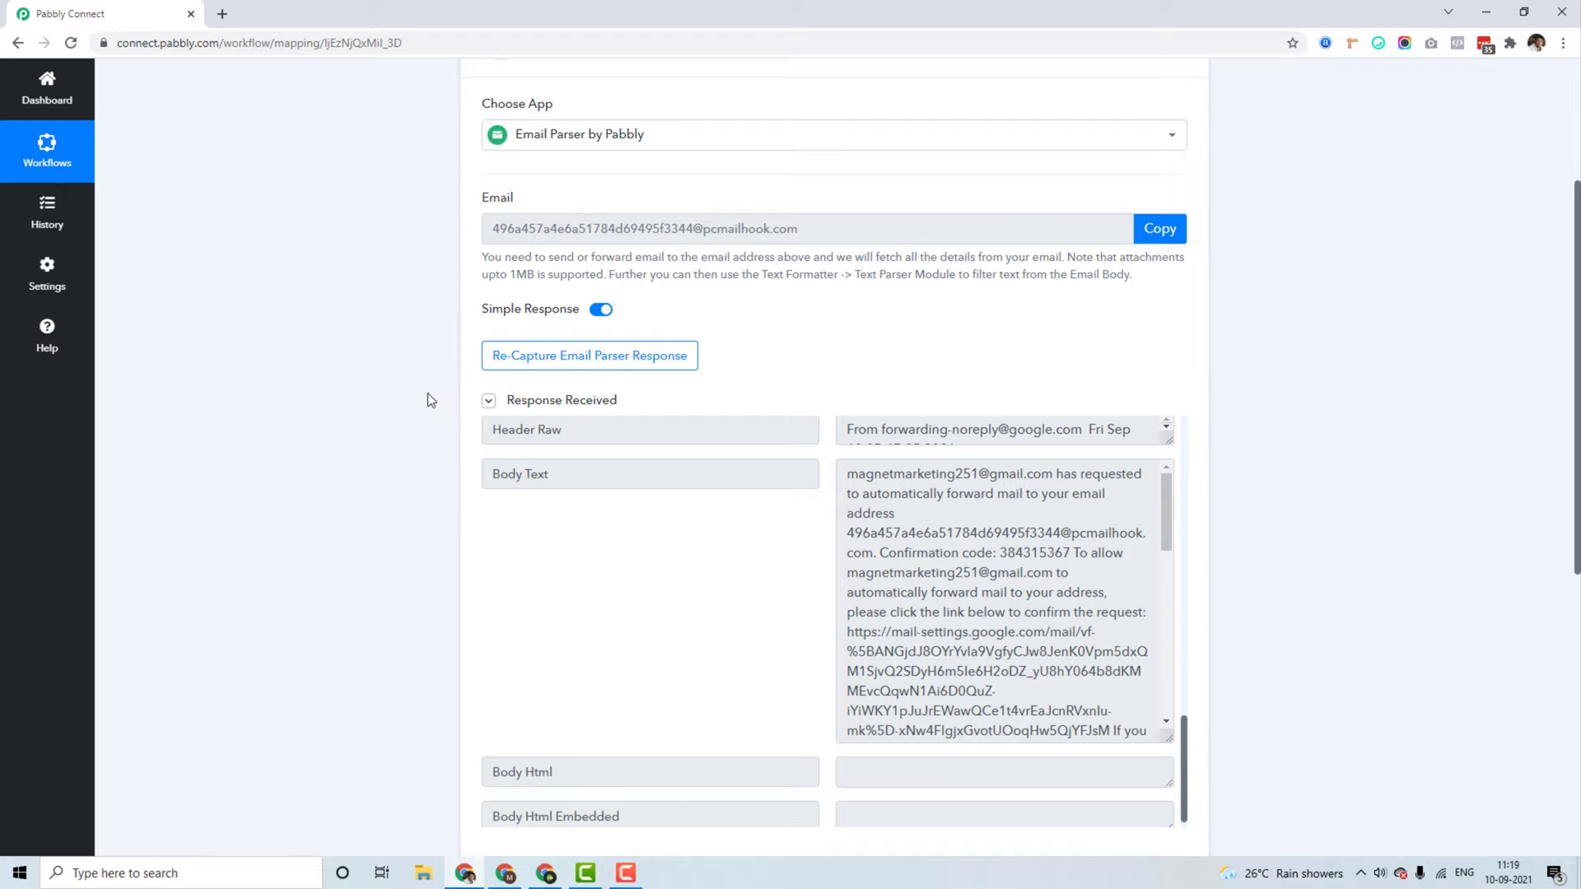
# Step: Re-capture the Email Parser response, confirm with Yes, and switch to the receiving Gmail inbox
pyautogui.click(551, 370)
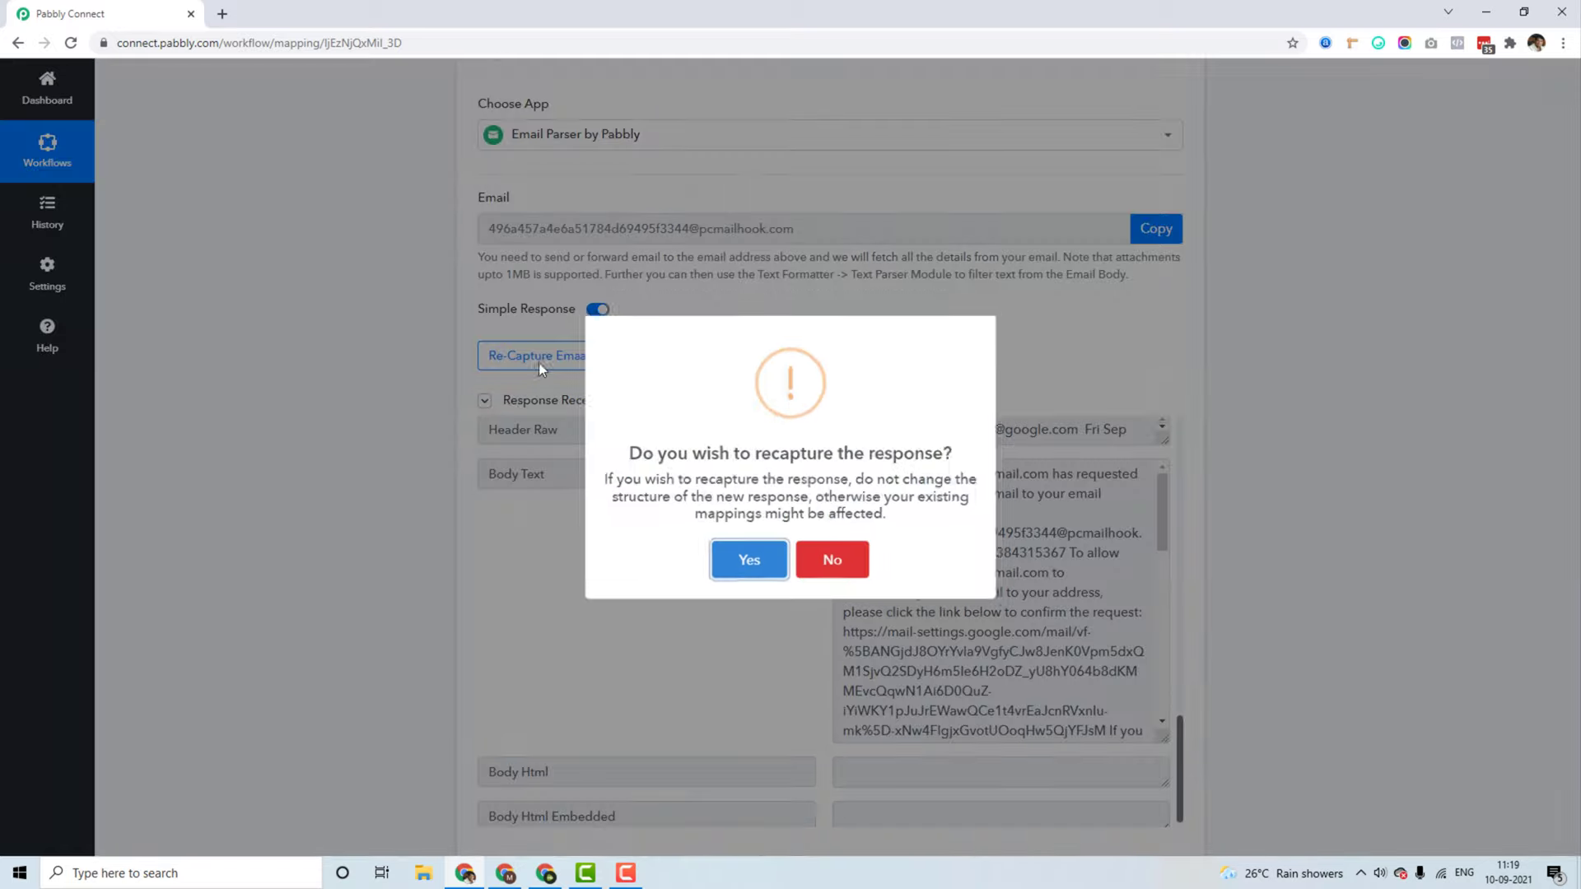
pyautogui.click(748, 565)
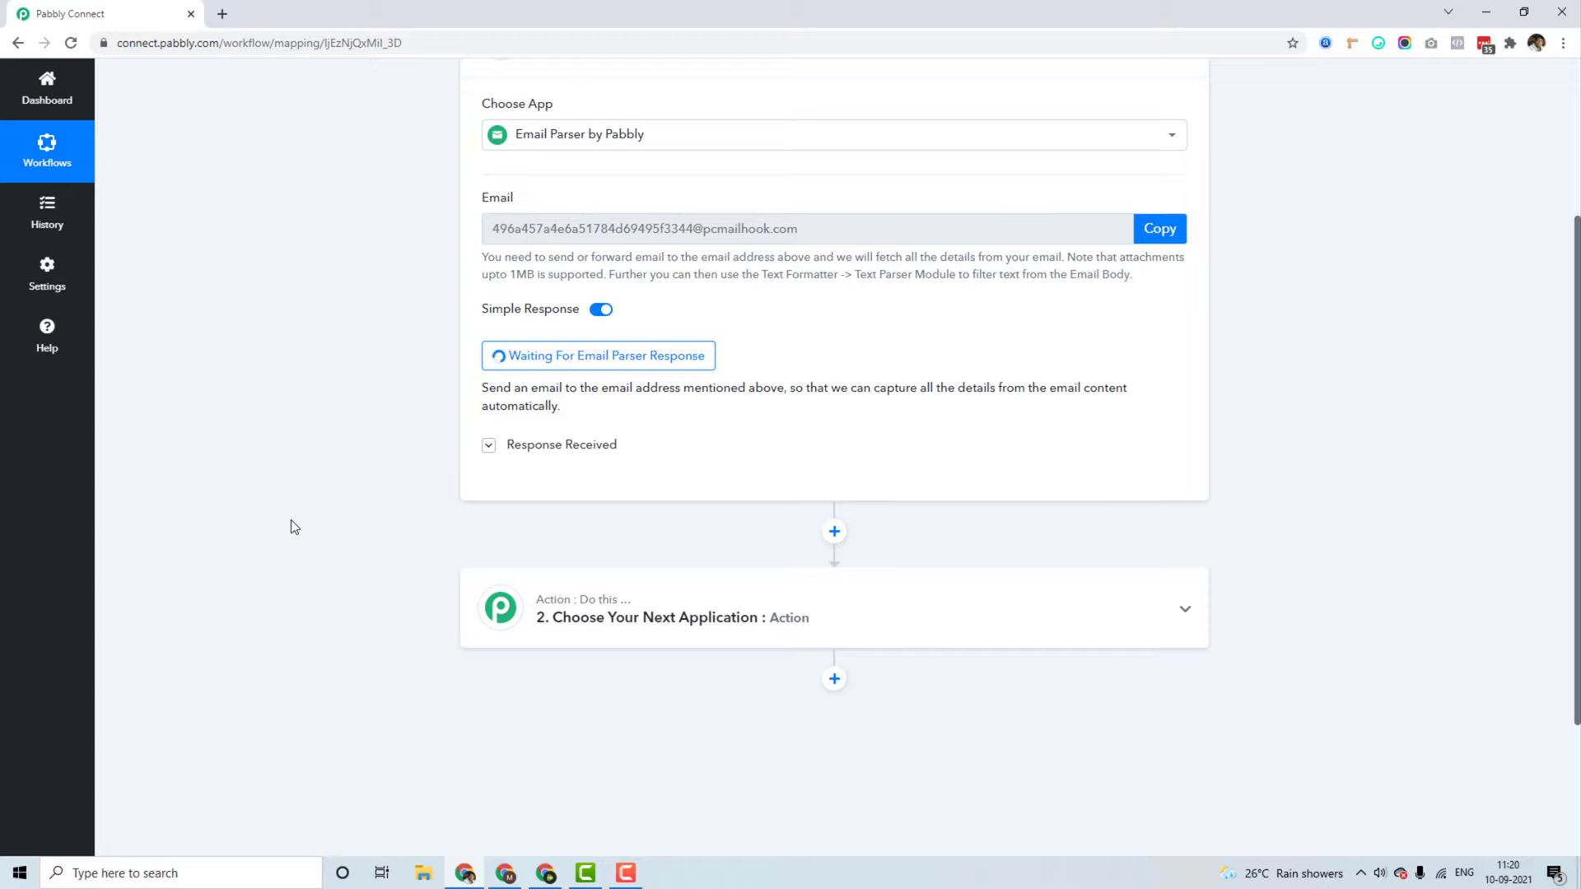
pyautogui.scroll(3, 290, 527)
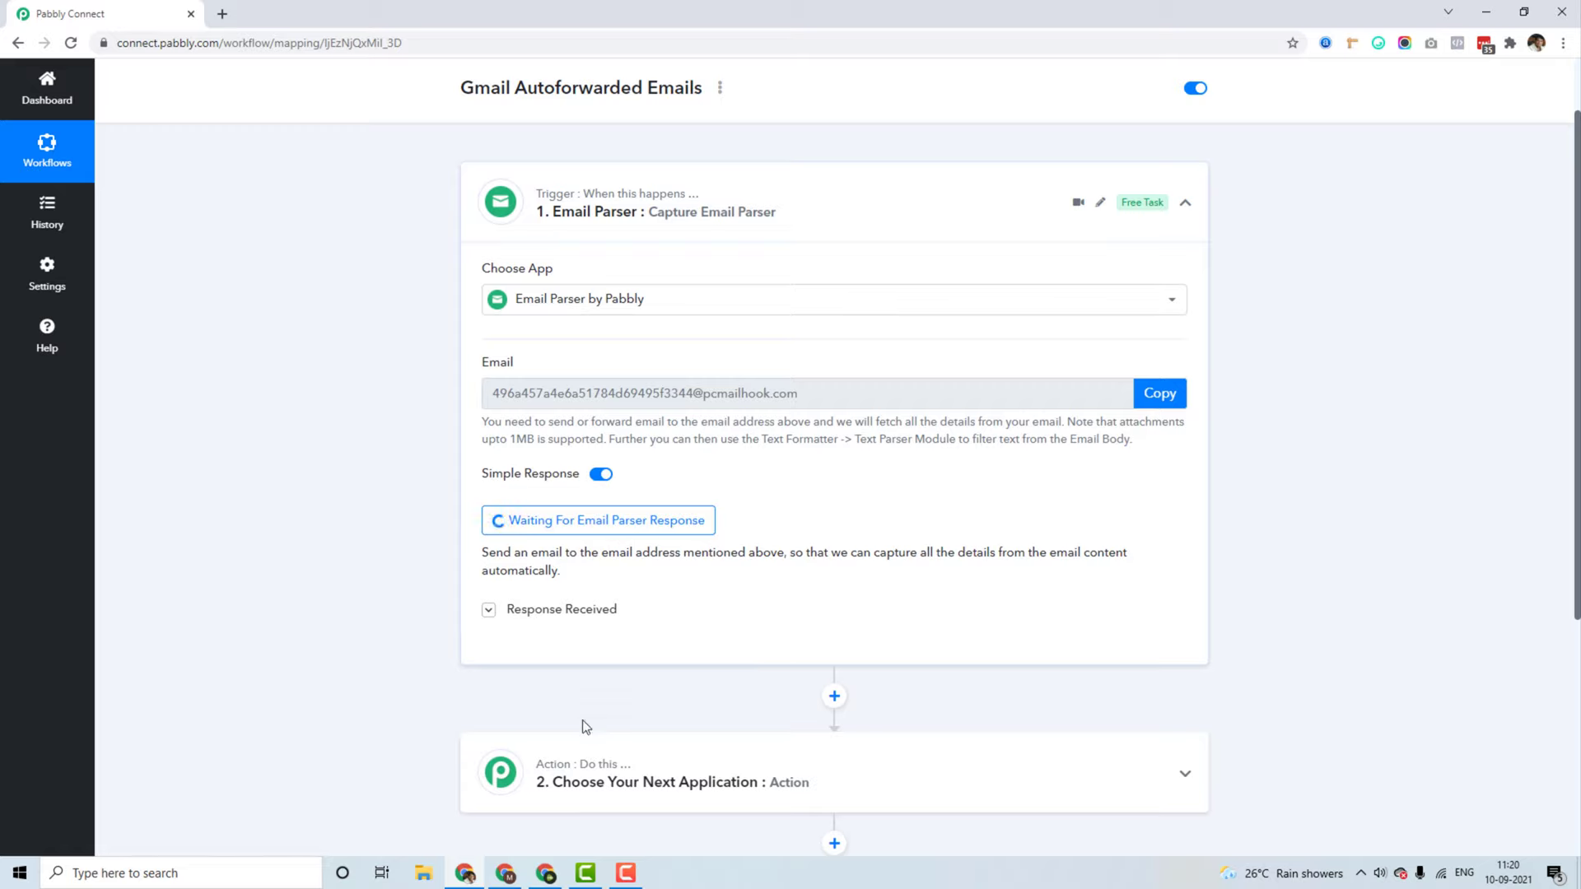
pyautogui.click(516, 880)
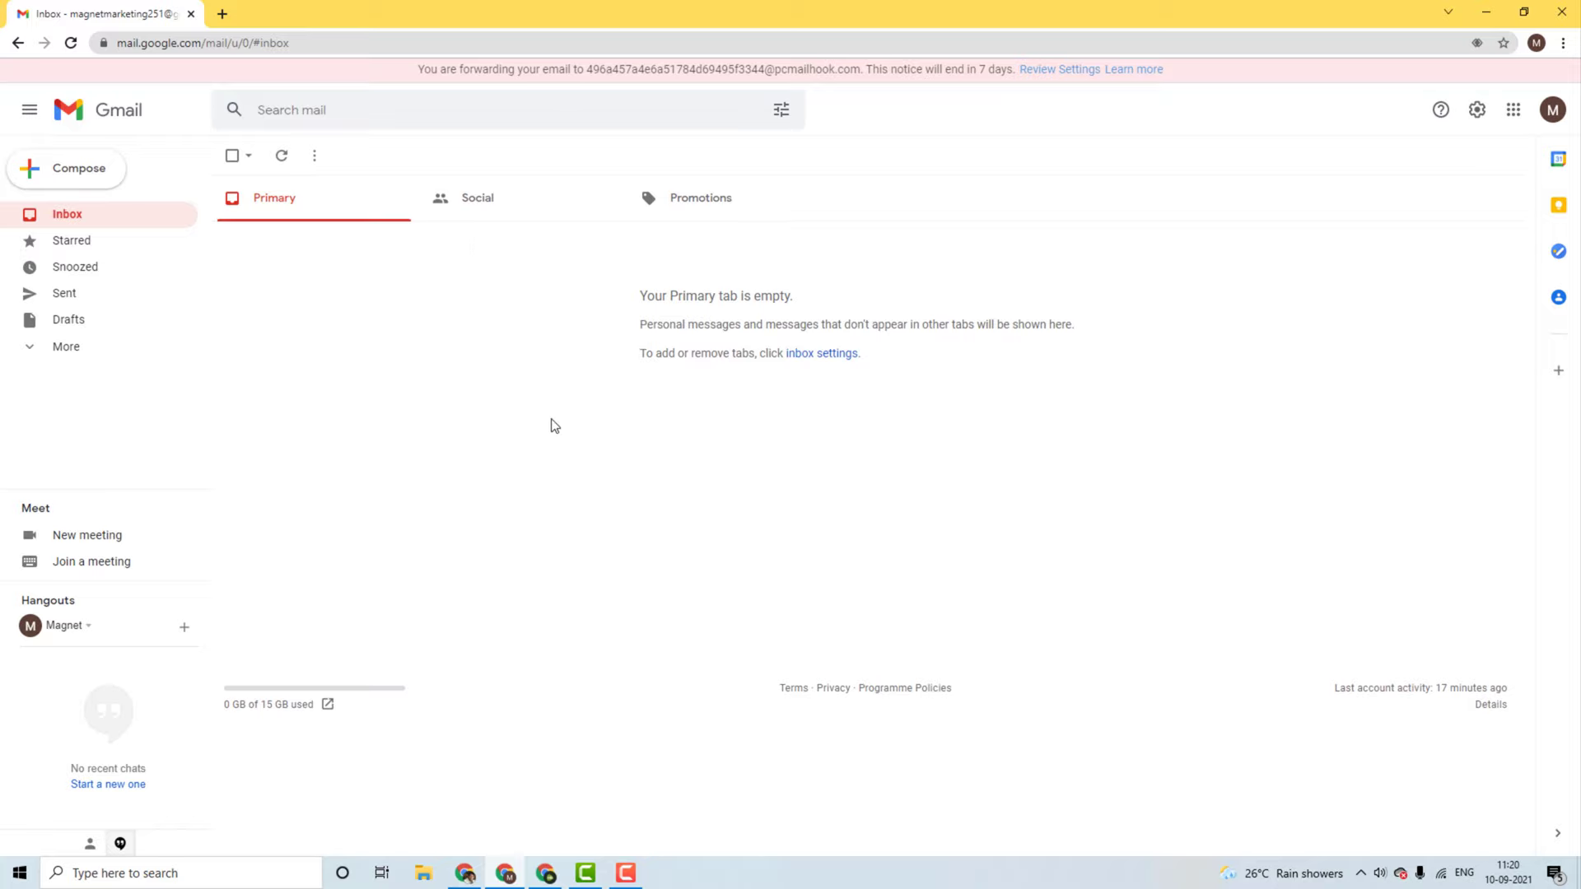
# Step: Start a new email addressed to the receiving account's e-mail address, copied from its account panel
pyautogui.click(547, 875)
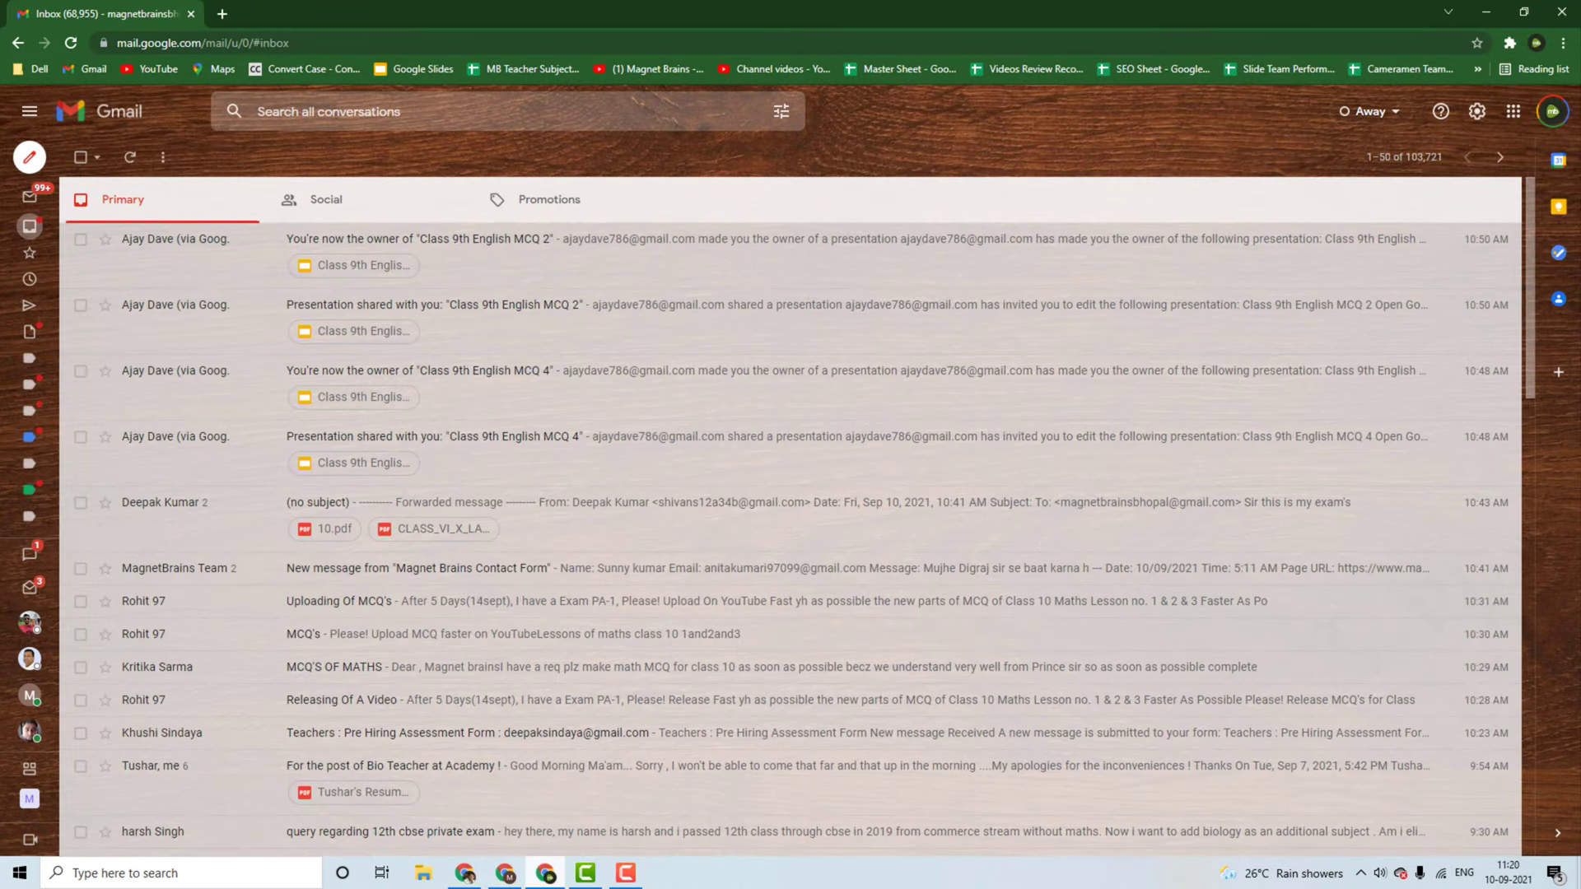
pyautogui.click(49, 158)
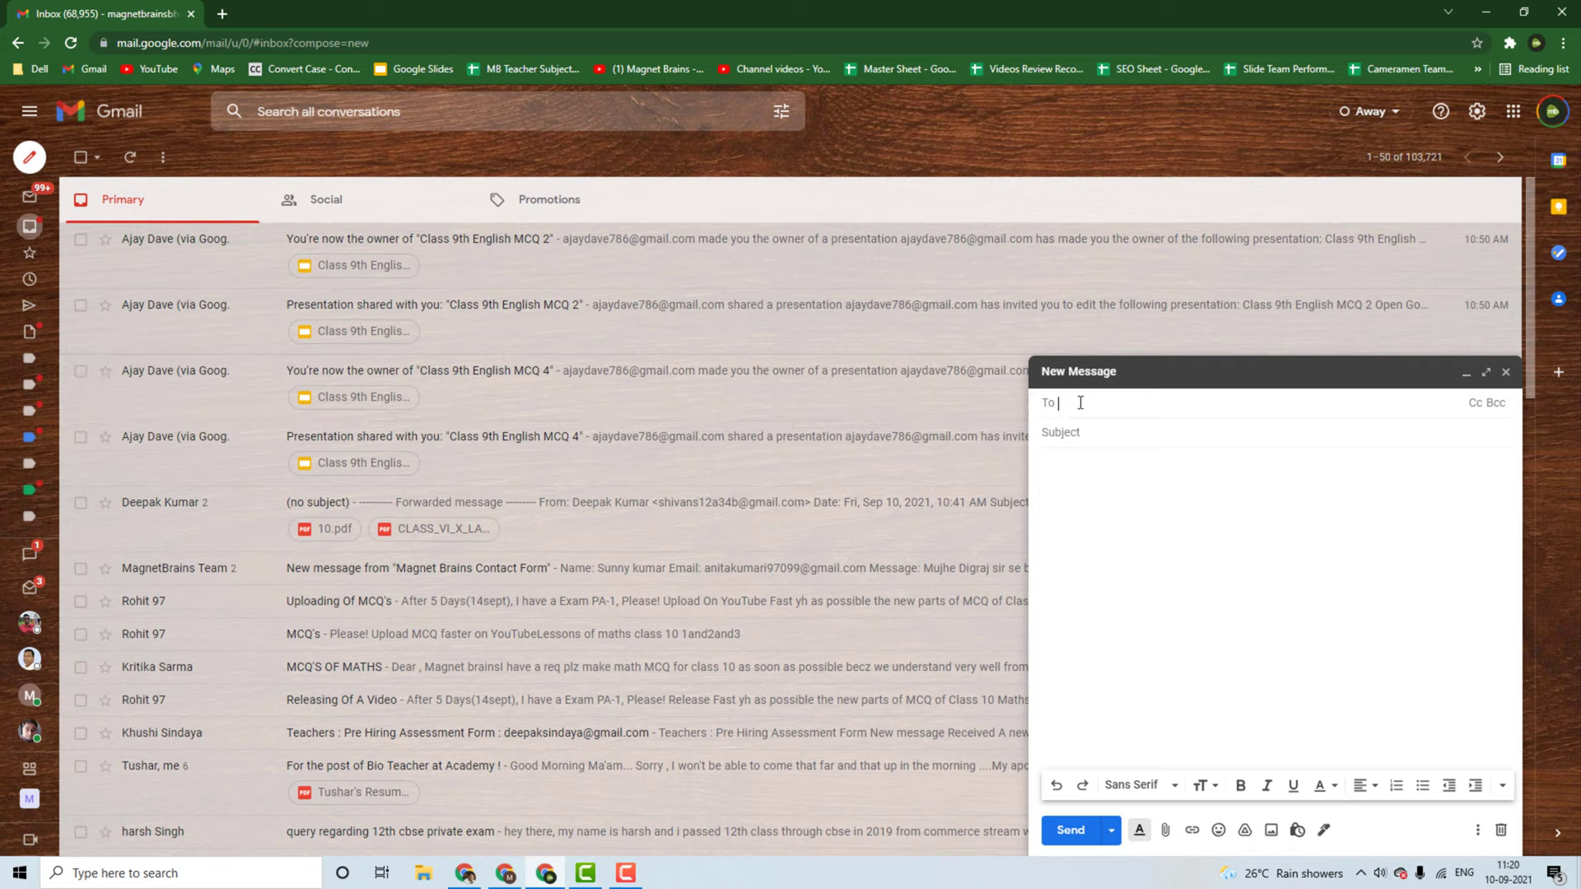
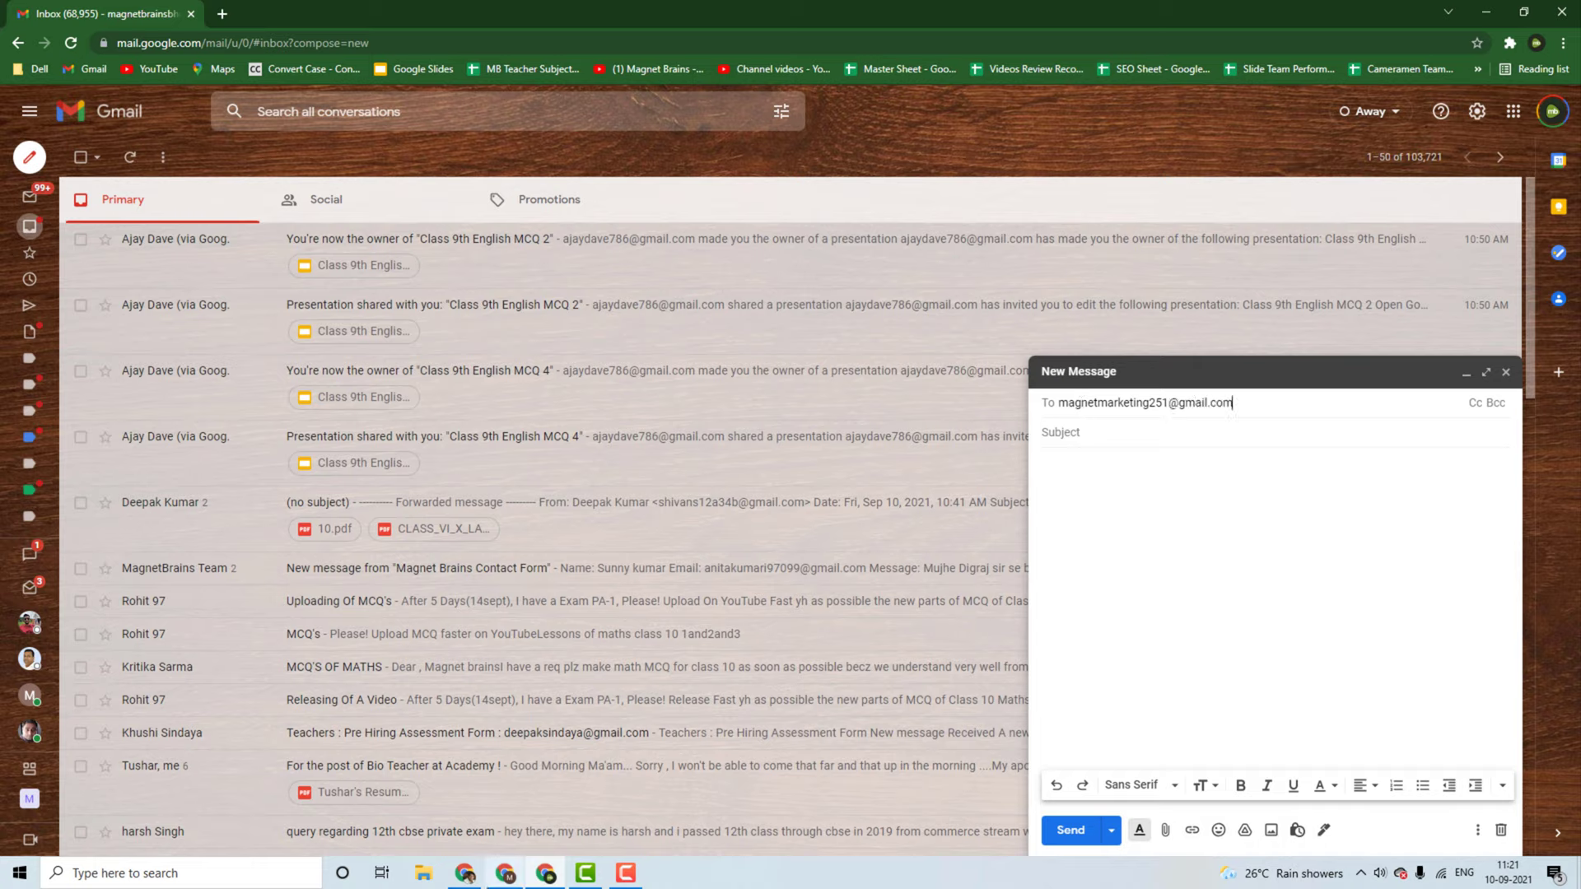
pyautogui.click(505, 872)
pyautogui.click(1555, 114)
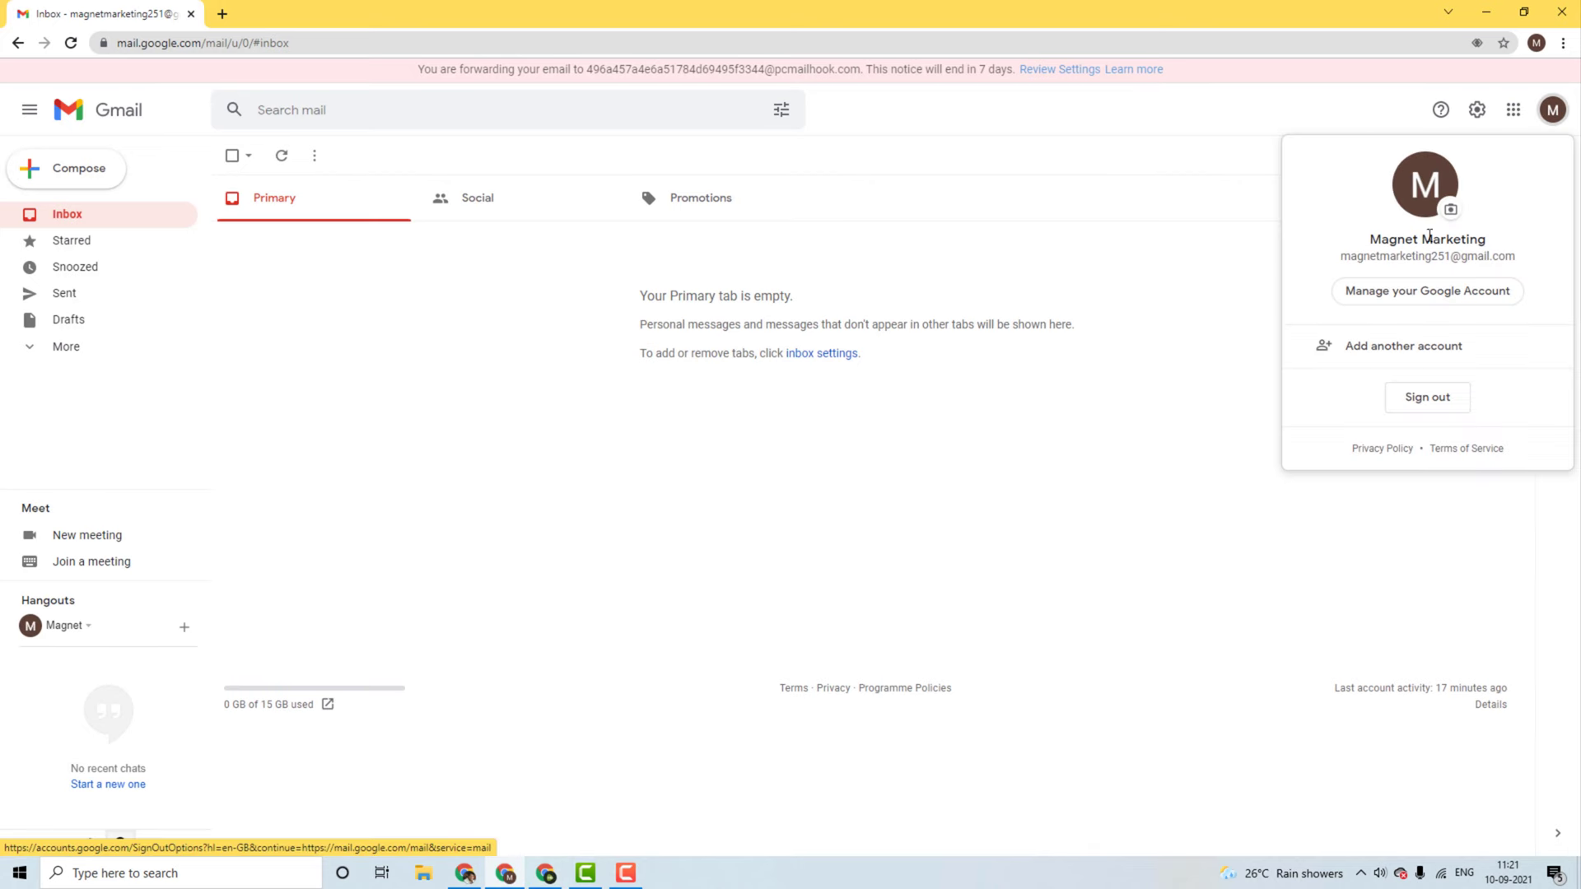
pyautogui.moveTo(1339, 257); pyautogui.dragTo(1504, 255)
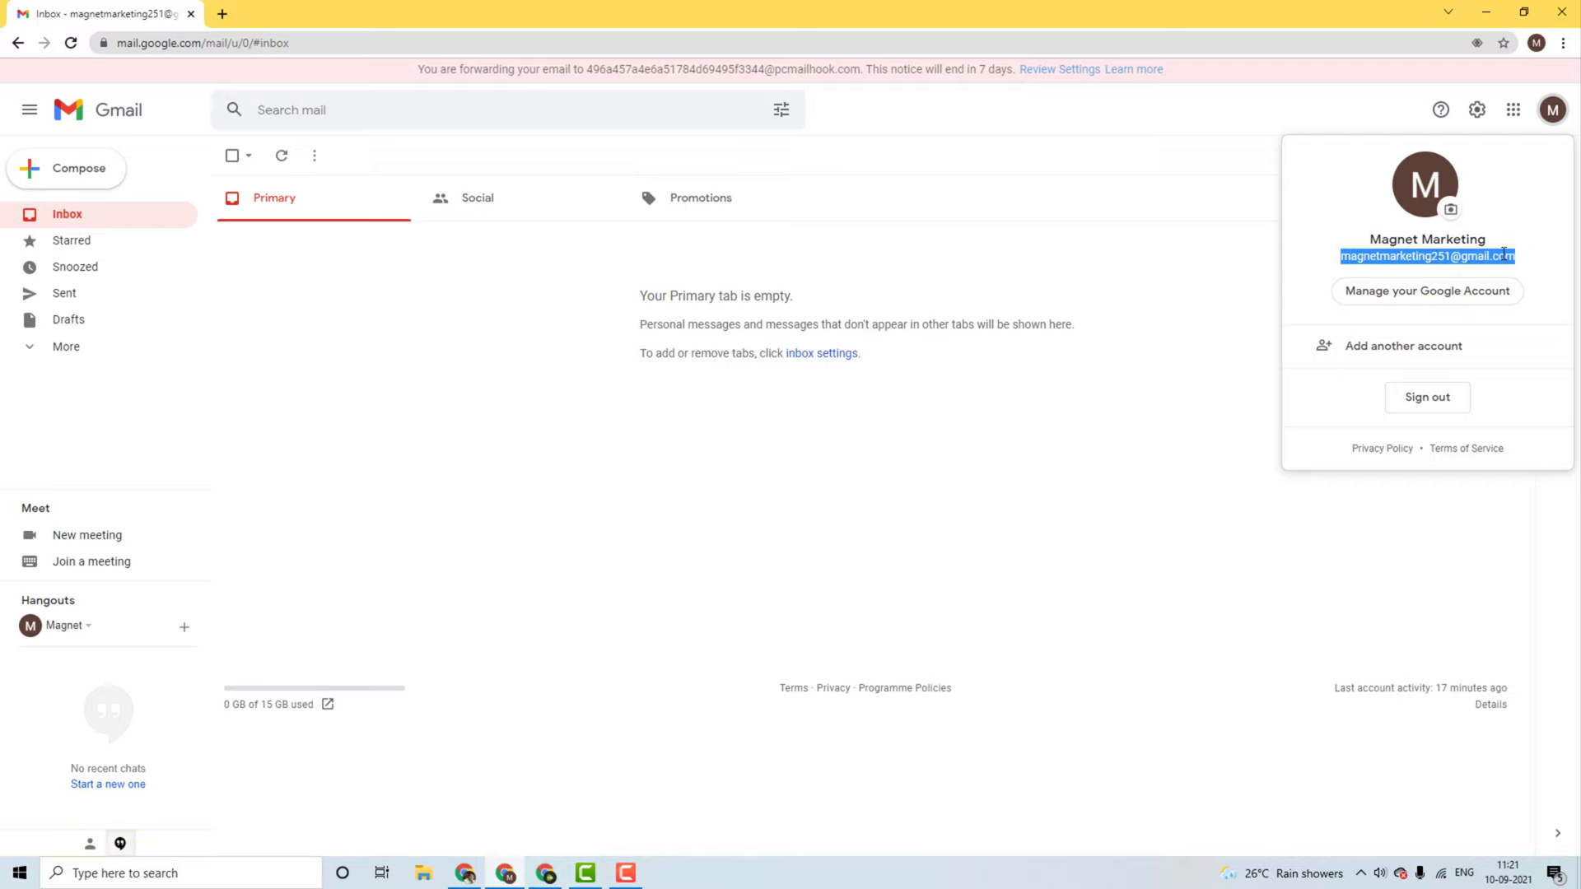
pyautogui.rightClick(1504, 255)
pyautogui.click(1499, 265)
pyautogui.click(1001, 484)
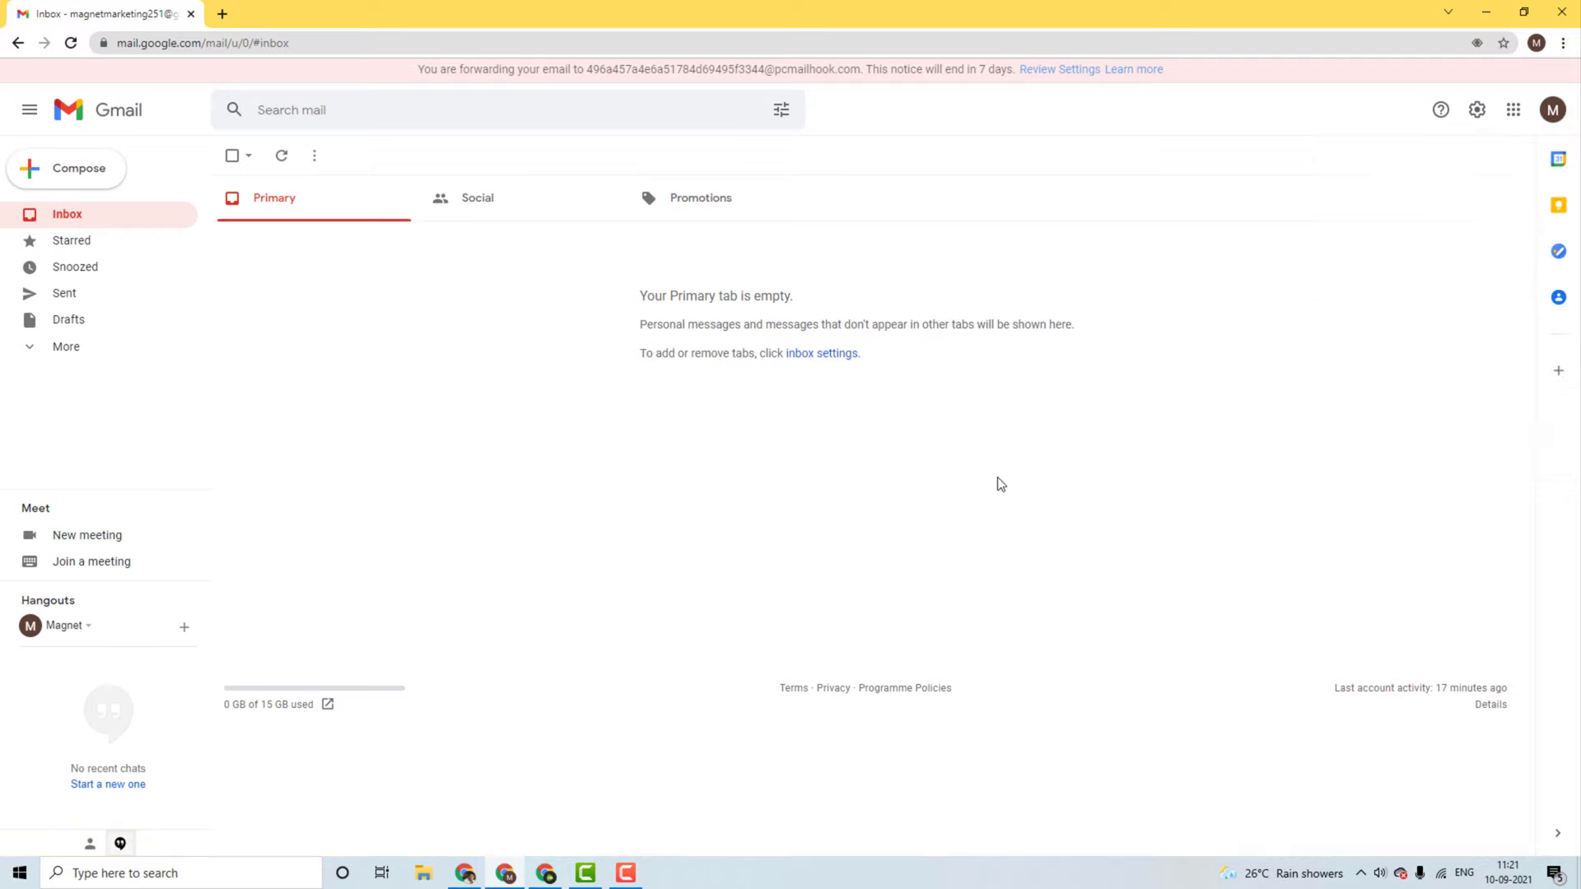
pyautogui.click(543, 871)
pyautogui.click(1261, 408)
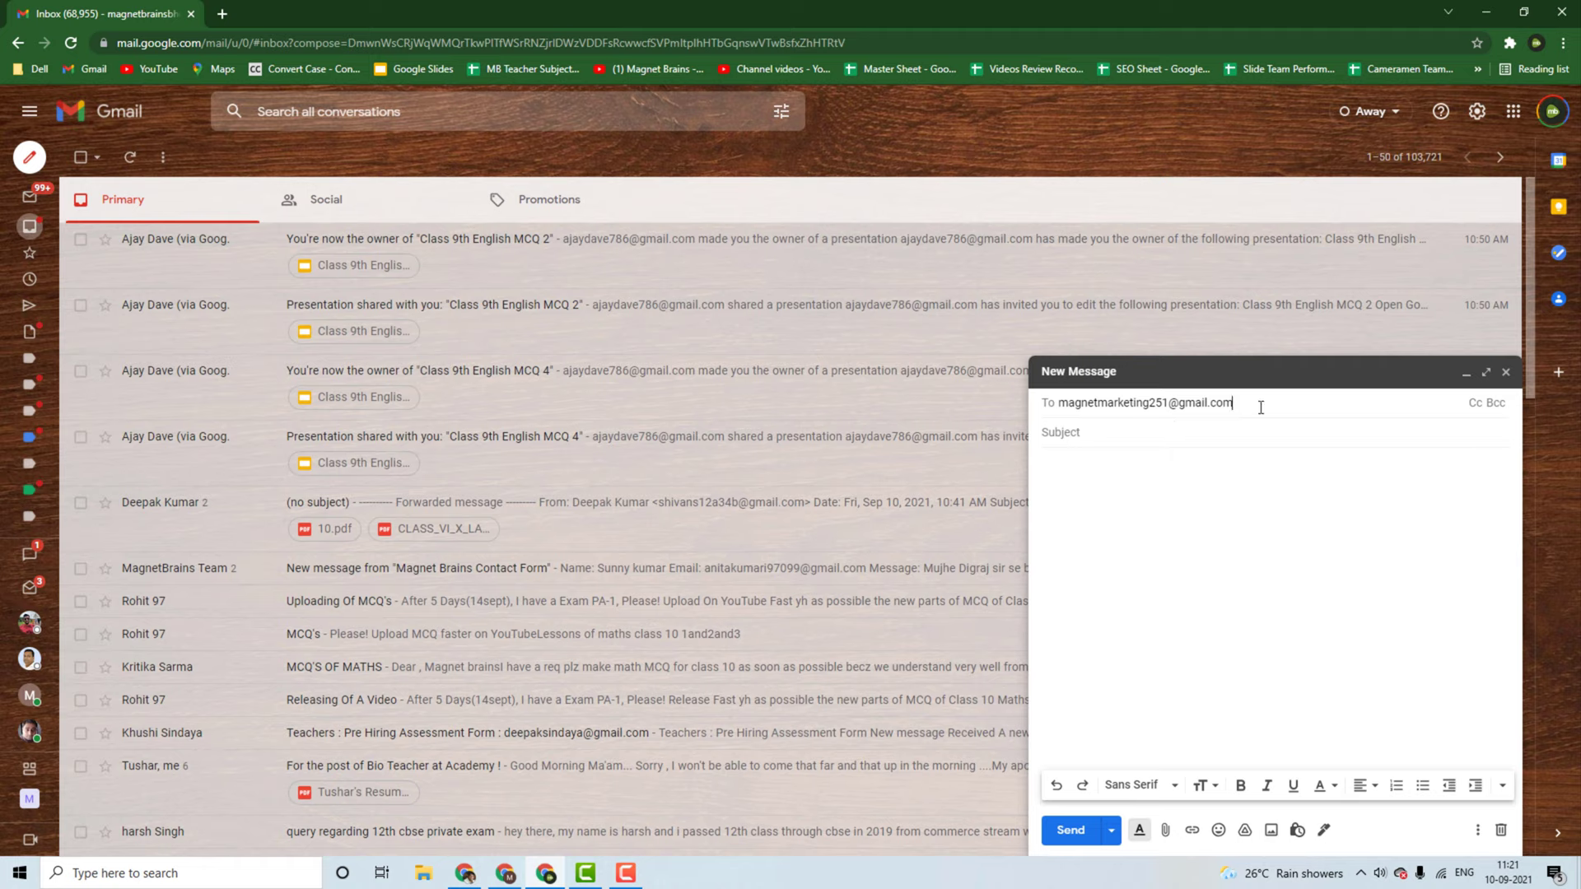
pyautogui.hotkey('ctrl', 'a')
pyautogui.hotkey('ctrl', 'v')
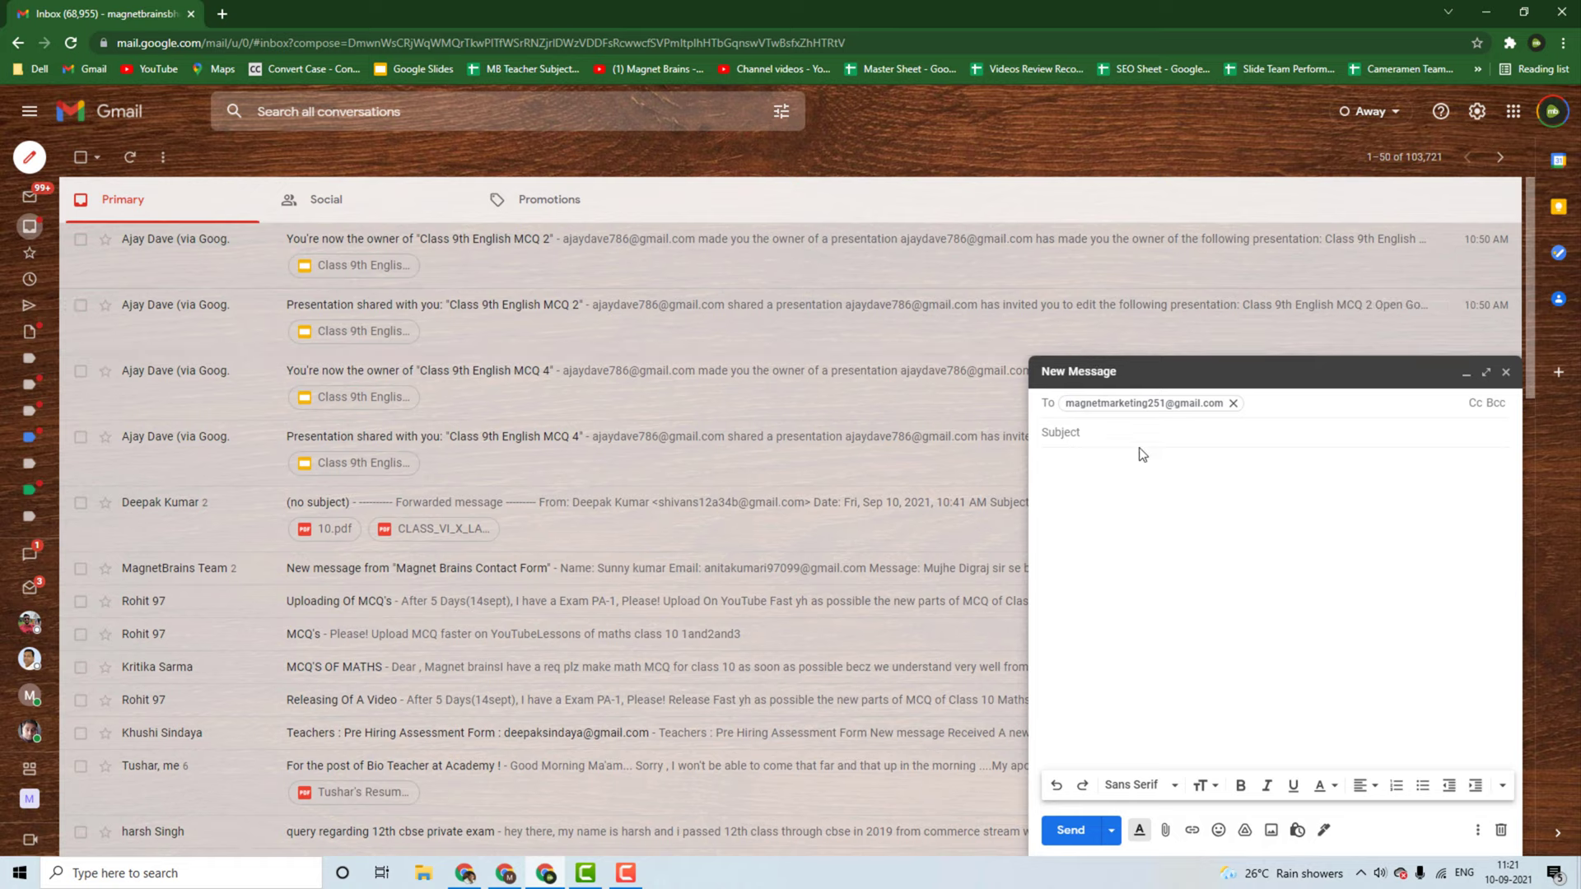
# Step: Enter the subject 'This is my first email'
pyautogui.click(1131, 427)
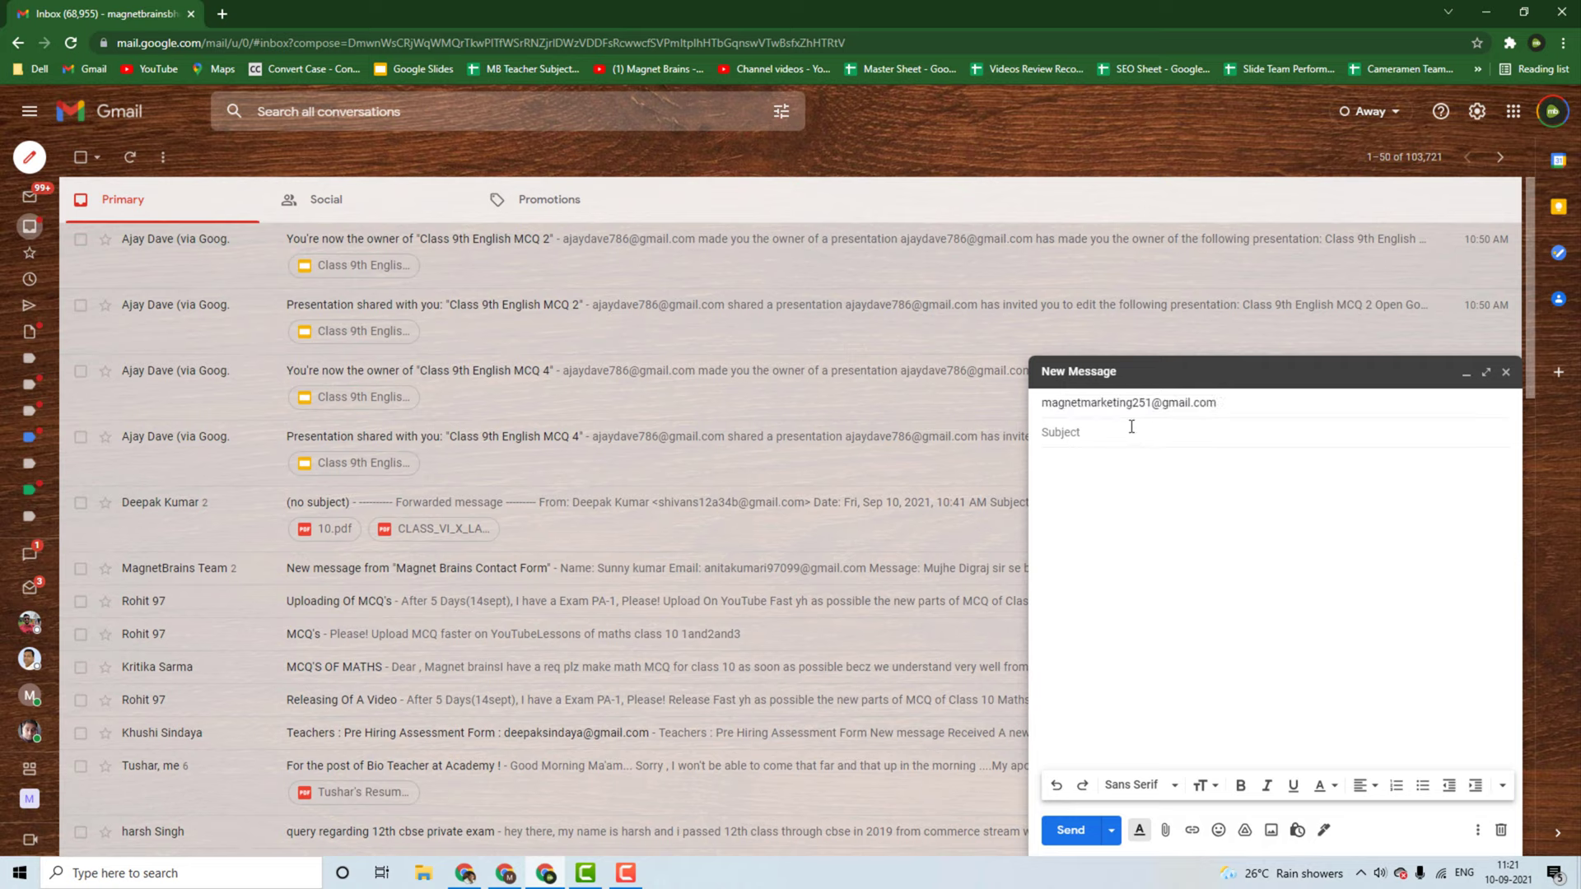
pyautogui.write('This is my first email to')
pyautogui.press('BackSpace')
pyautogui.press('BackSpace')
pyautogui.press('Tab')
# Step: Write 'Hello, How are you doing? Hope you are doing well. Thank you, Pabbly Team' and send
pyautogui.write('Hello,')
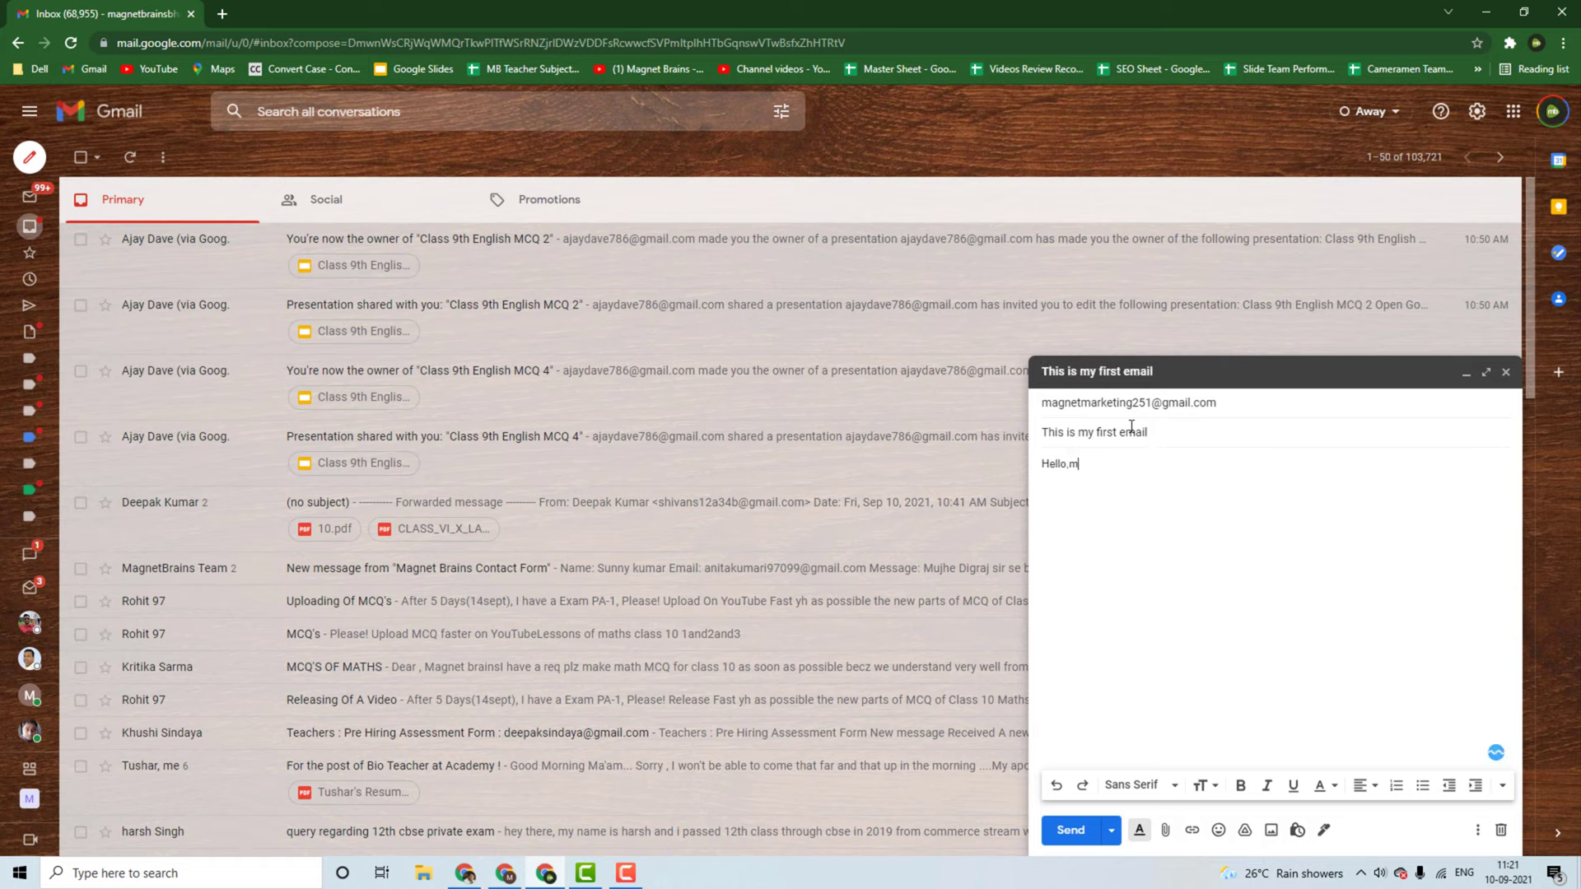
pyautogui.press('Return')
pyautogui.press('Return')
pyautogui.write('How are you')
pyautogui.press('Tab')
pyautogui.press('Return')
pyautogui.press('Return')
pyautogui.write('Hoep')
pyautogui.press('BackSpace')
pyautogui.press('BackSpace')
pyautogui.write('pe you are ')
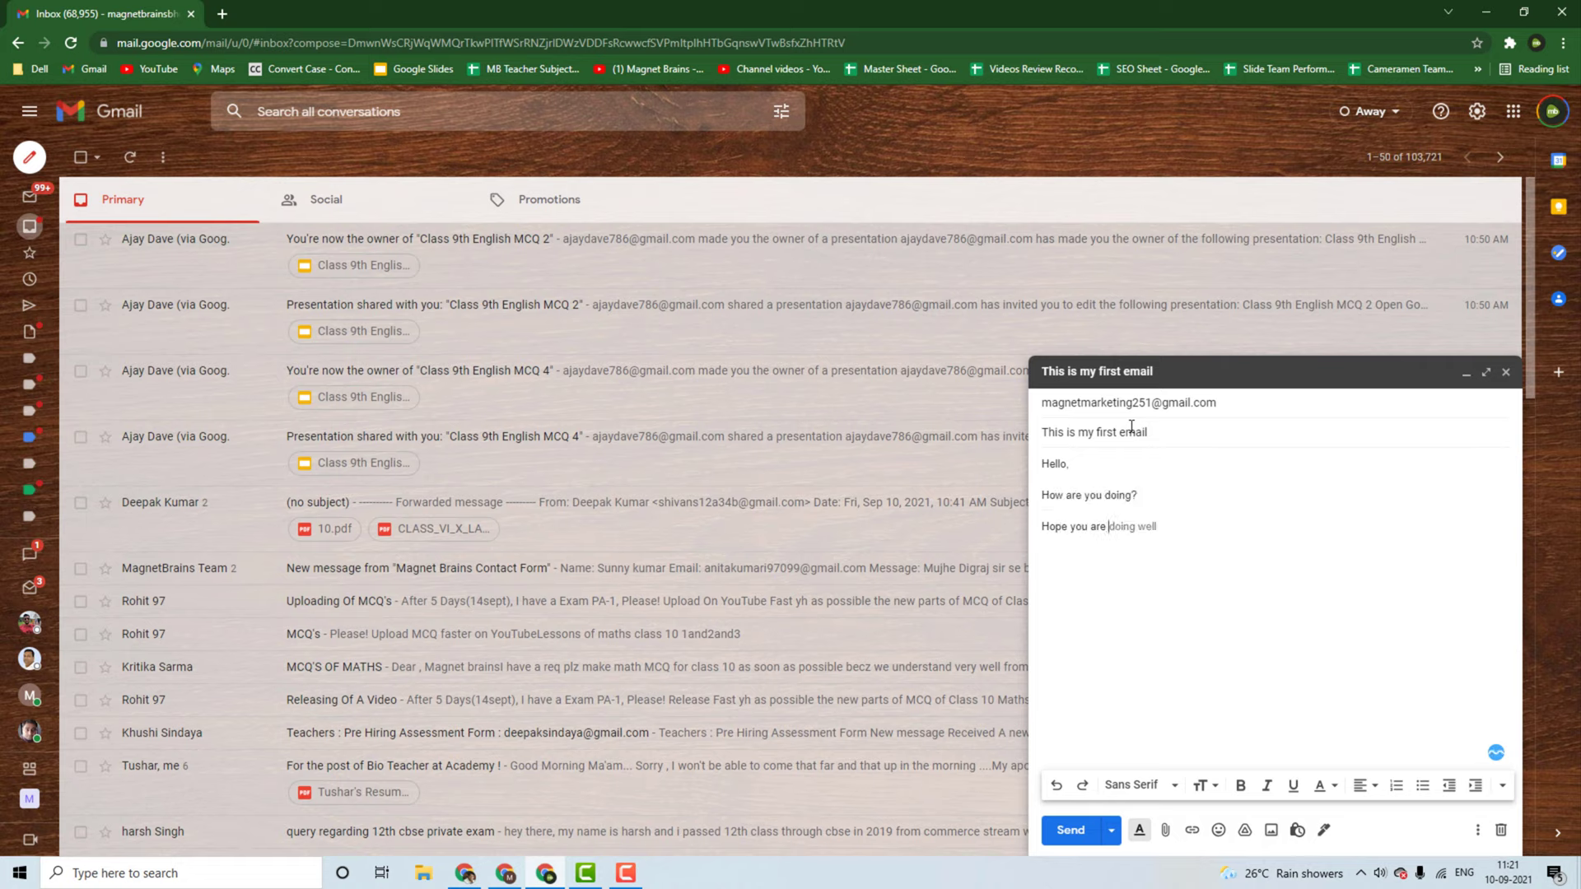
pyautogui.write('doing well.  Thanks')
pyautogui.press('BackSpace')
pyautogui.press('BackSpace')
pyautogui.write('you')
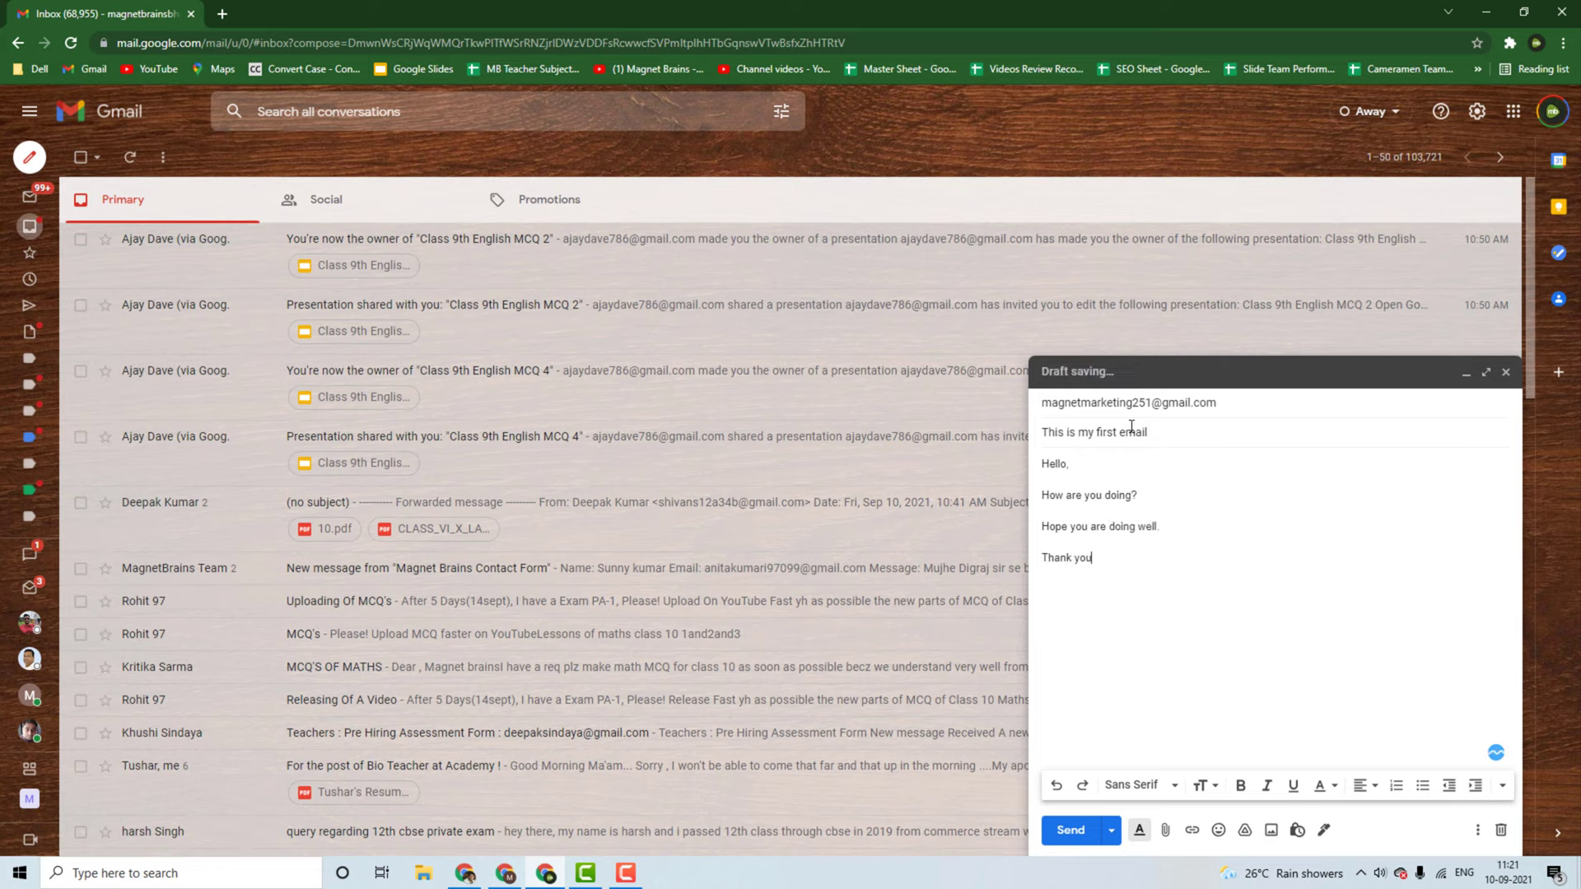
pyautogui.write('m')
pyautogui.press('BackSpace')
pyautogui.write(',')
pyautogui.press('Return')
pyautogui.write('Pabbly Team')
pyautogui.click(1069, 830)
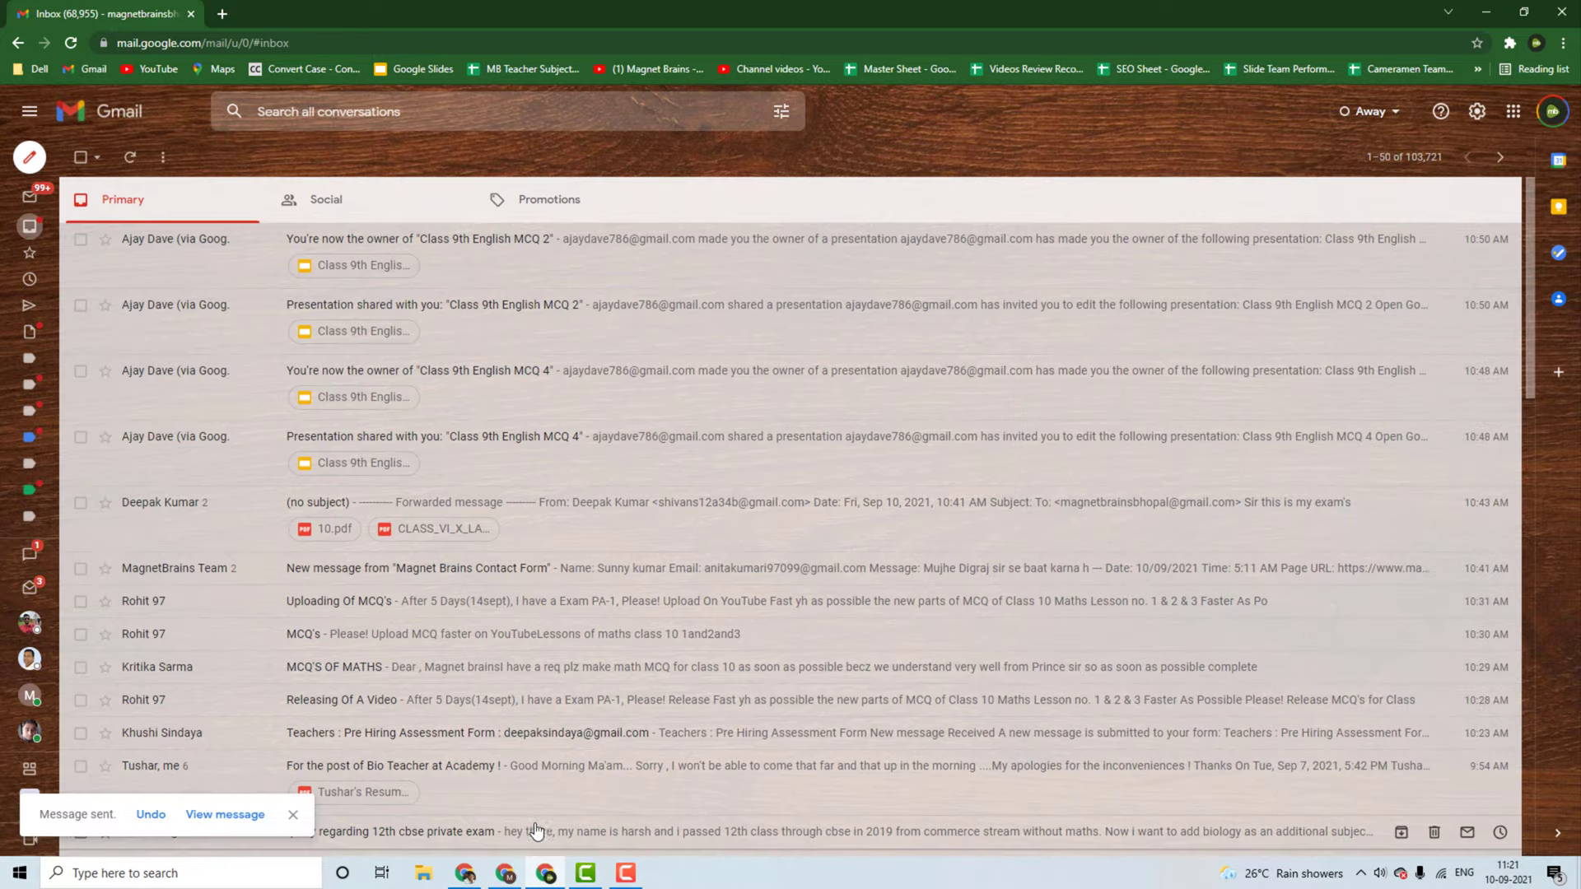
# Step: Confirm 'This is my first email' arrived in the receiving inbox, not Spam, then return to Pabbly Connect
pyautogui.click(505, 873)
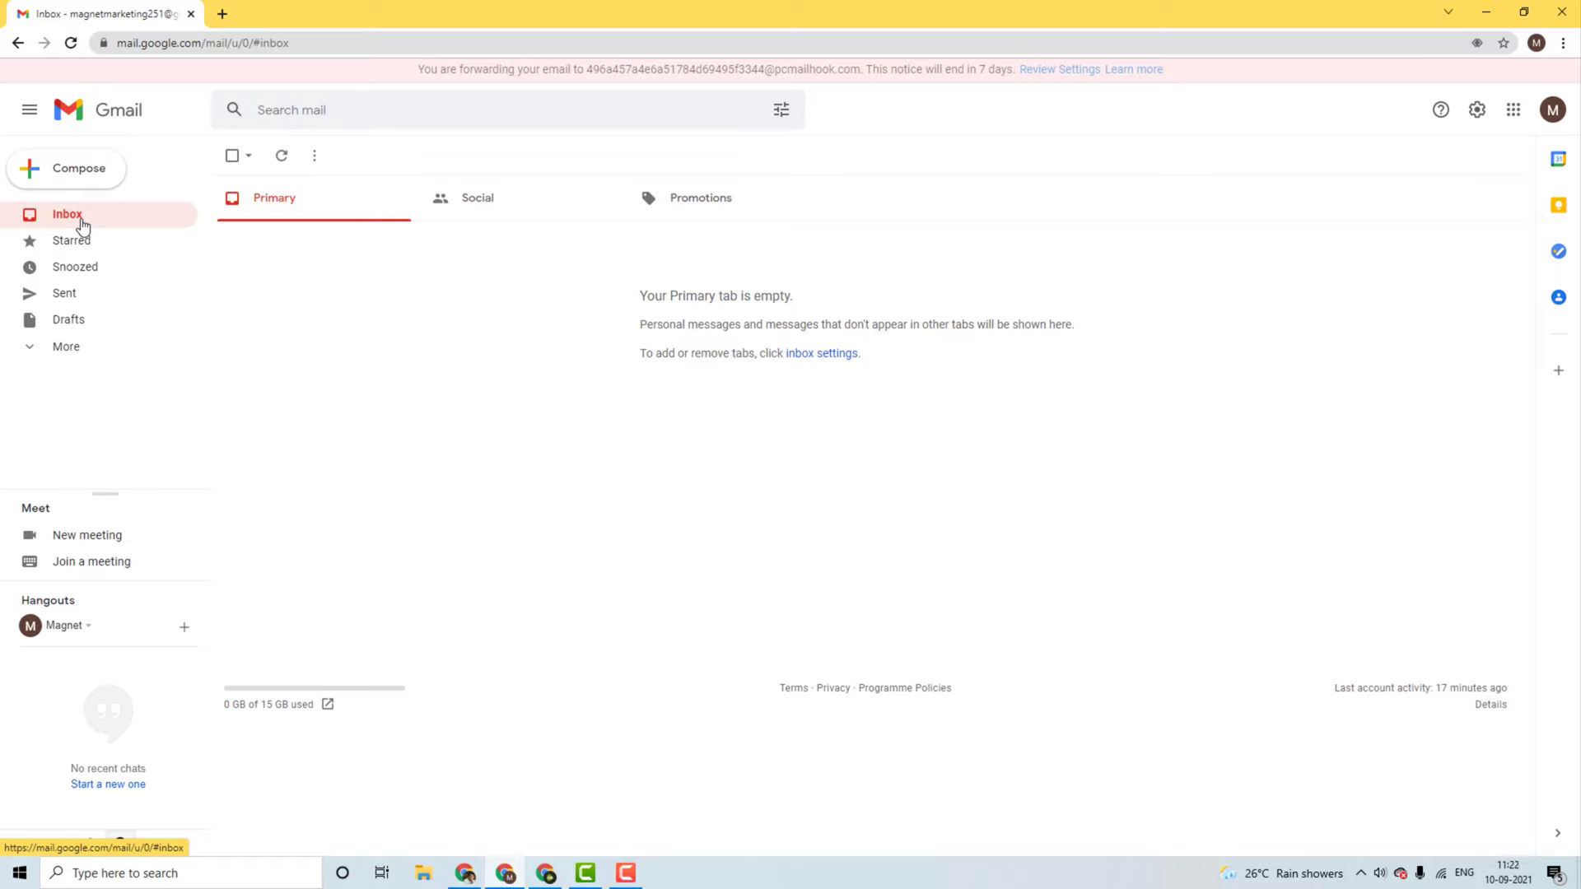
pyautogui.click(64, 346)
pyautogui.click(89, 488)
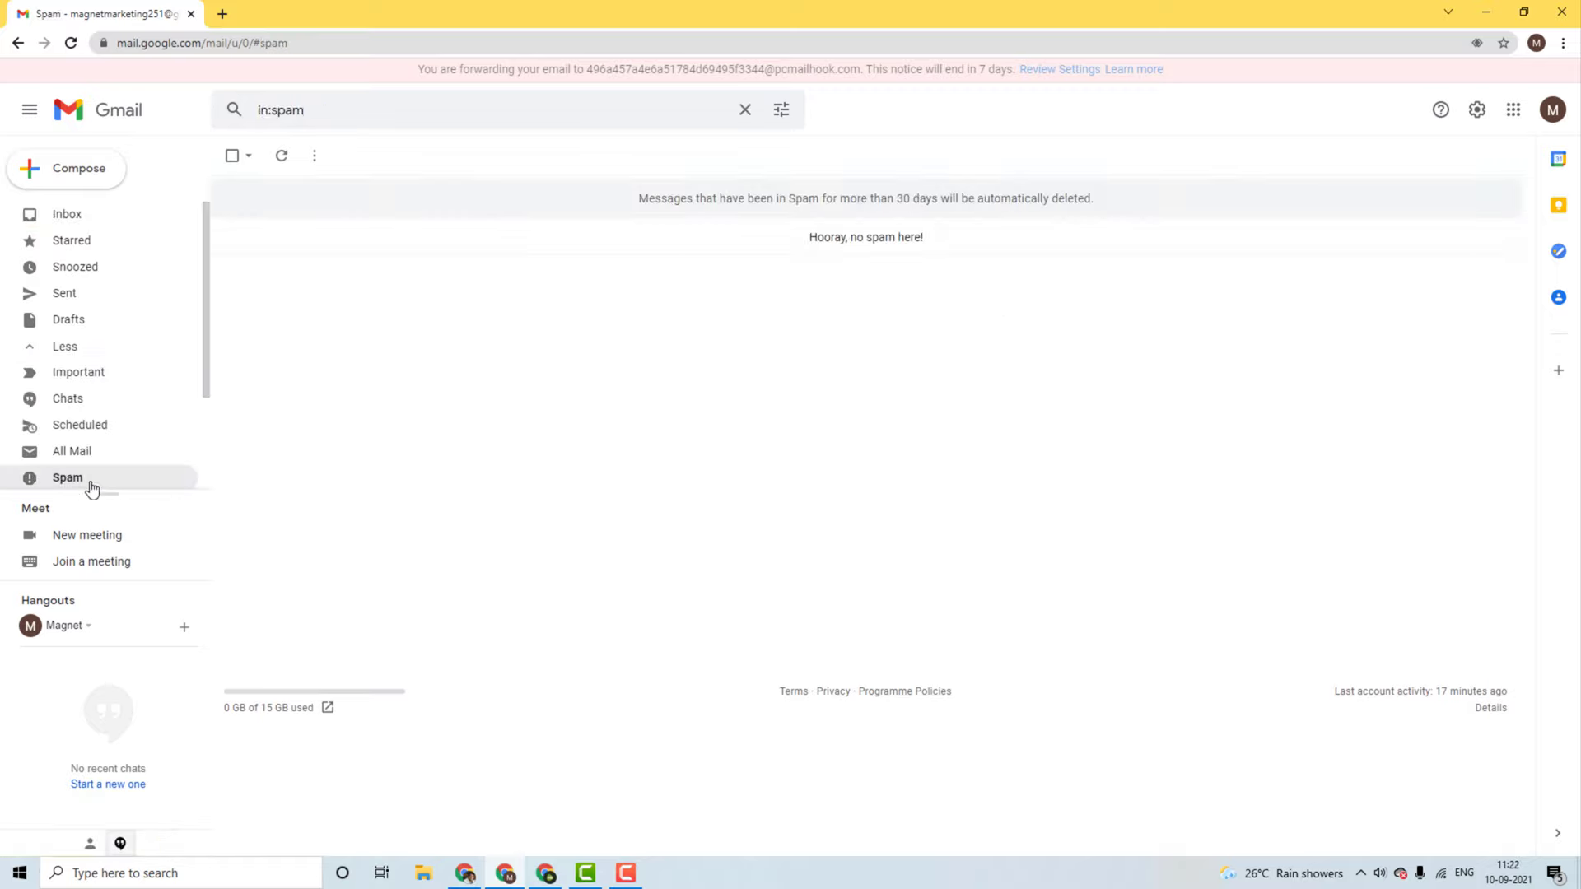
pyautogui.click(79, 218)
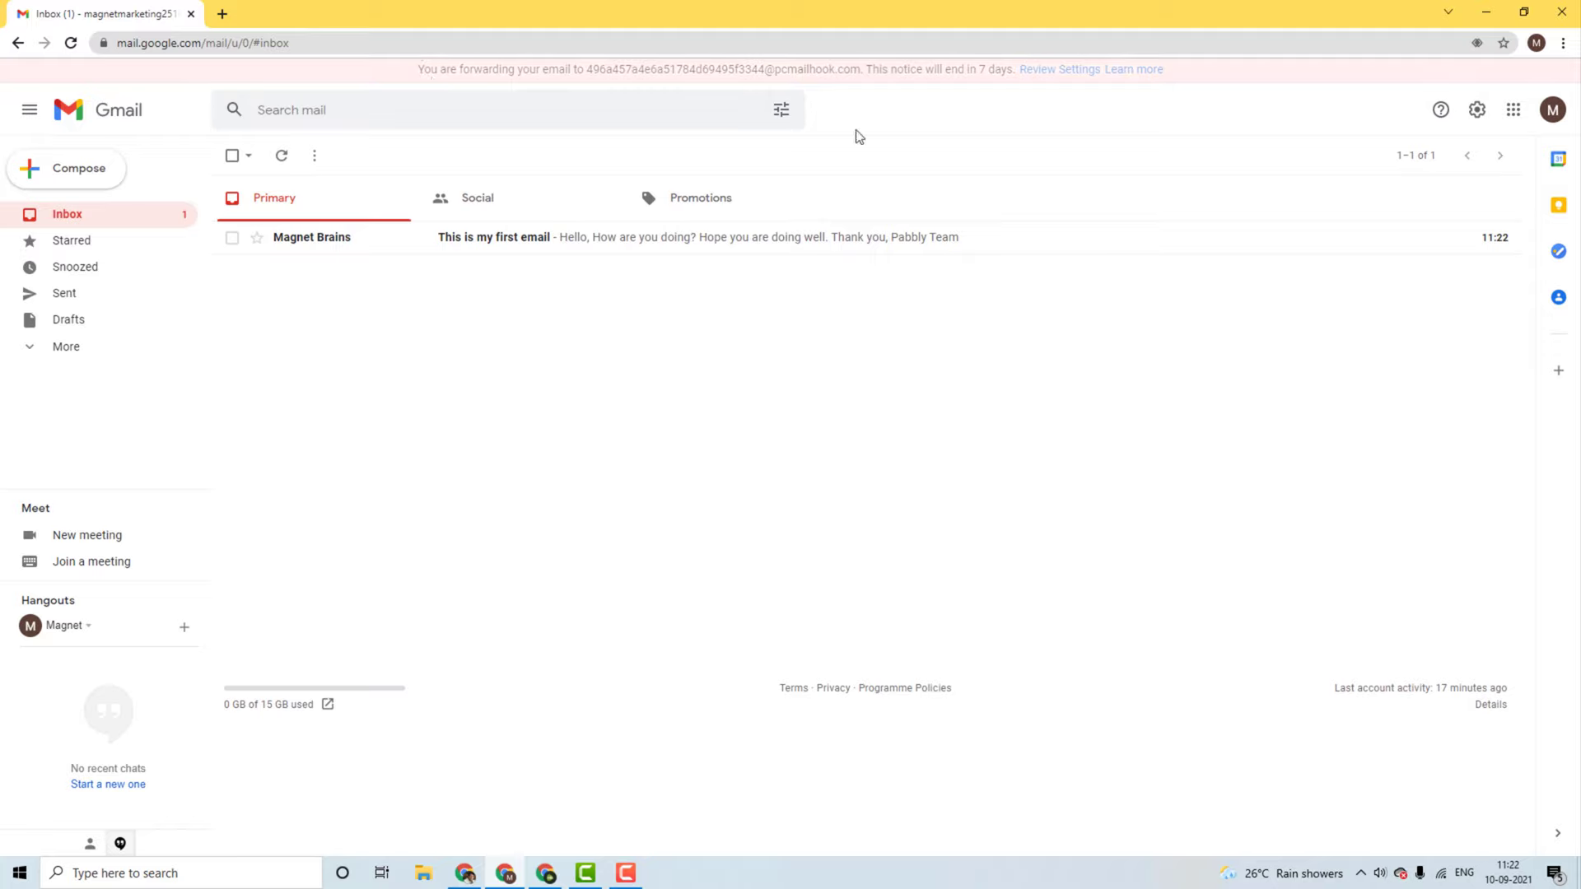
pyautogui.click(481, 878)
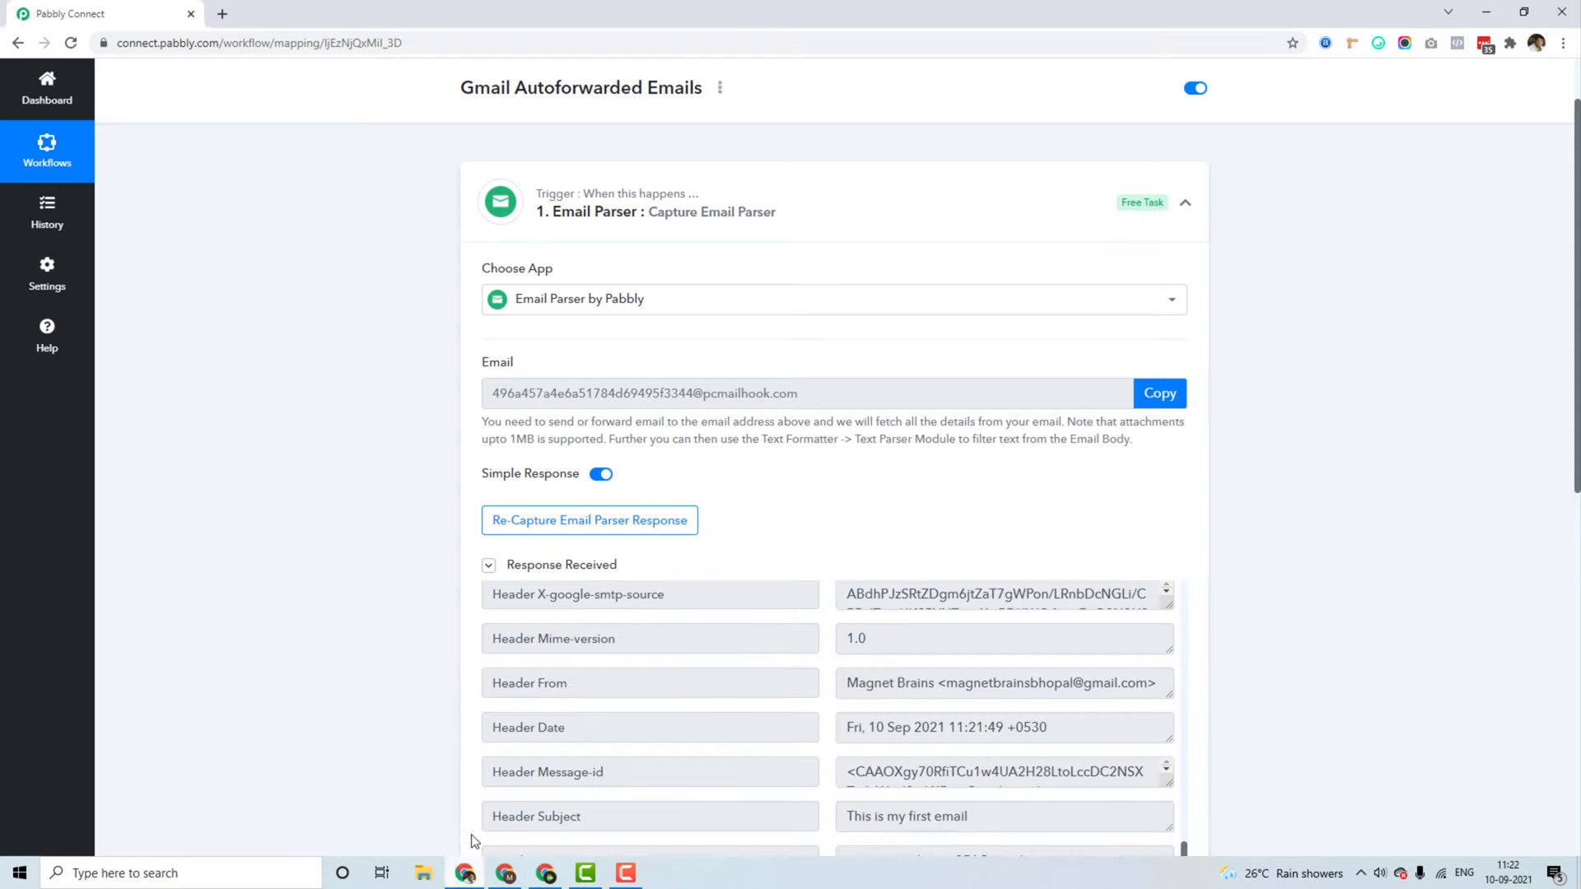
pyautogui.scroll(-3, 305, 542)
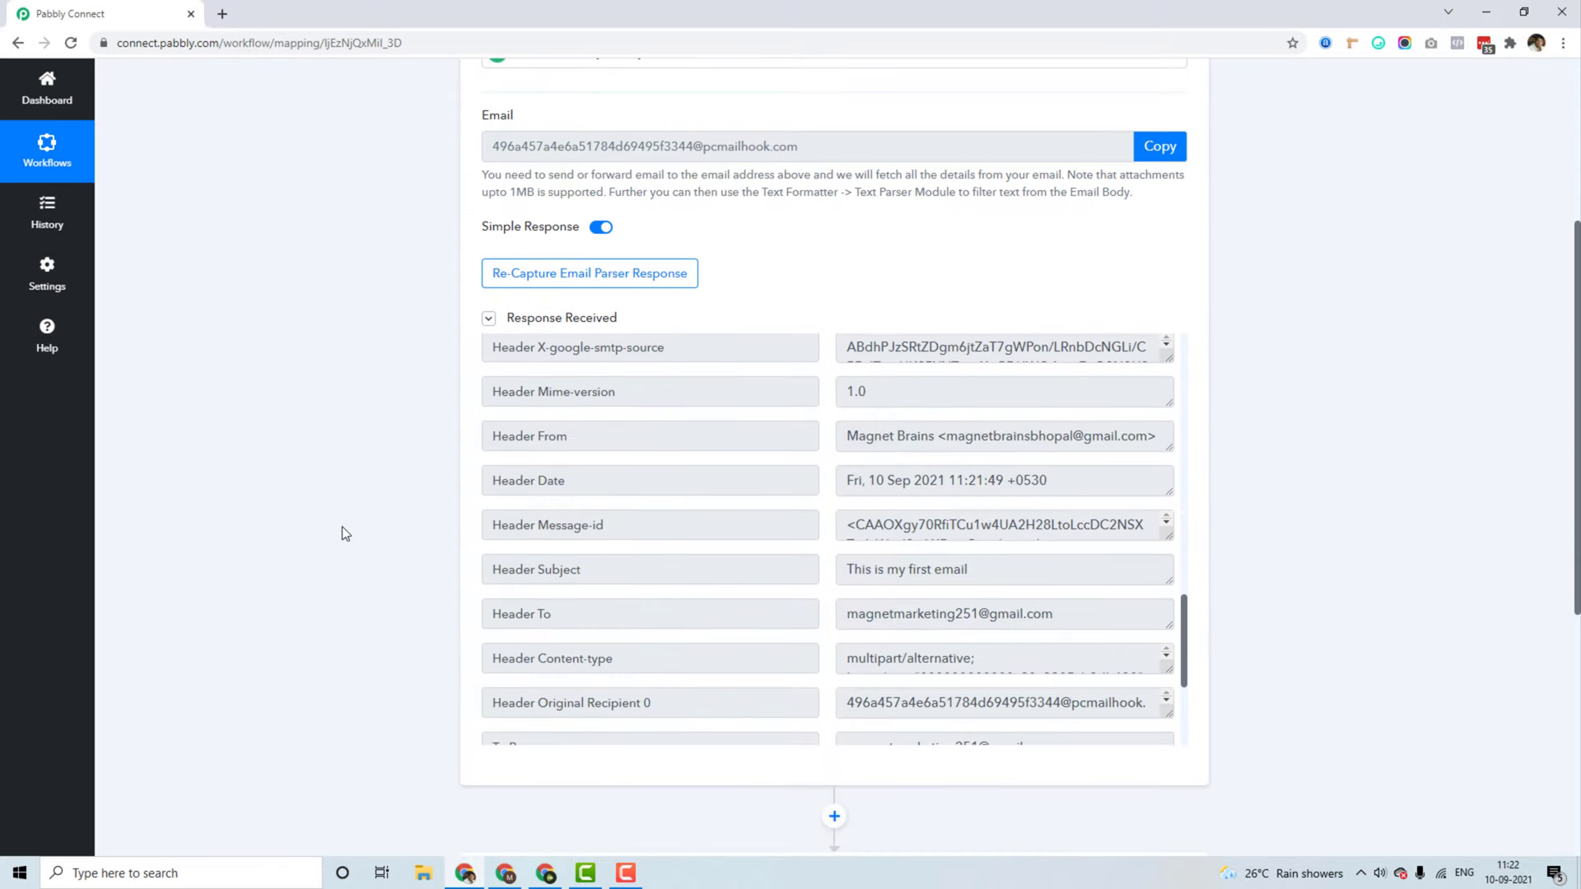
pyautogui.moveTo(1186, 659); pyautogui.dragTo(1161, 362)
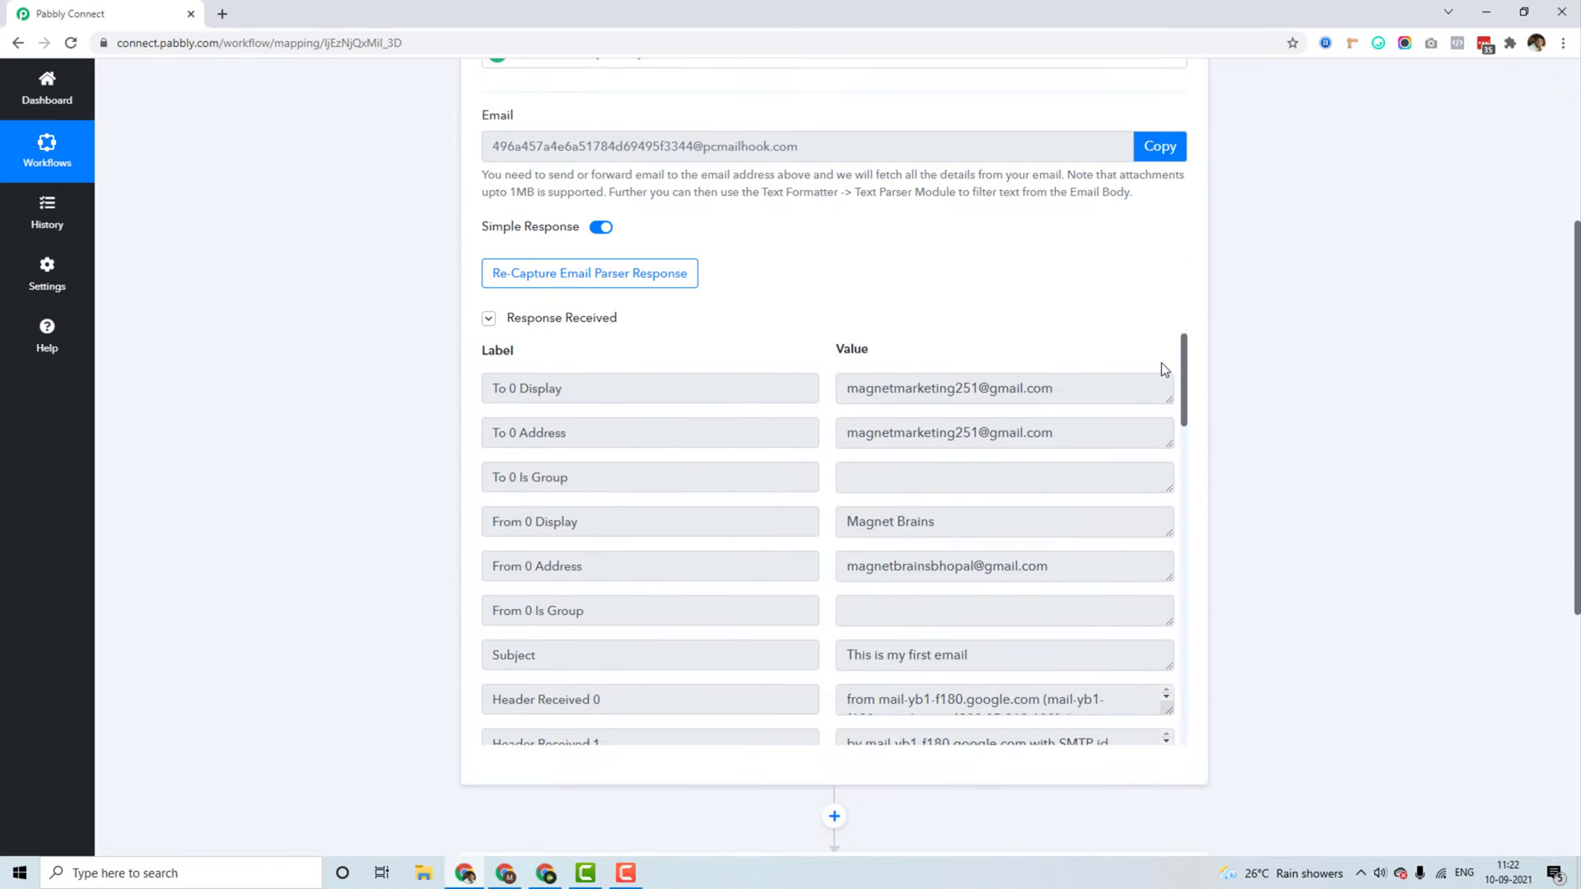
pyautogui.moveTo(1067, 392); pyautogui.dragTo(823, 394)
pyautogui.click(1014, 442)
pyautogui.moveTo(1014, 442); pyautogui.dragTo(838, 442)
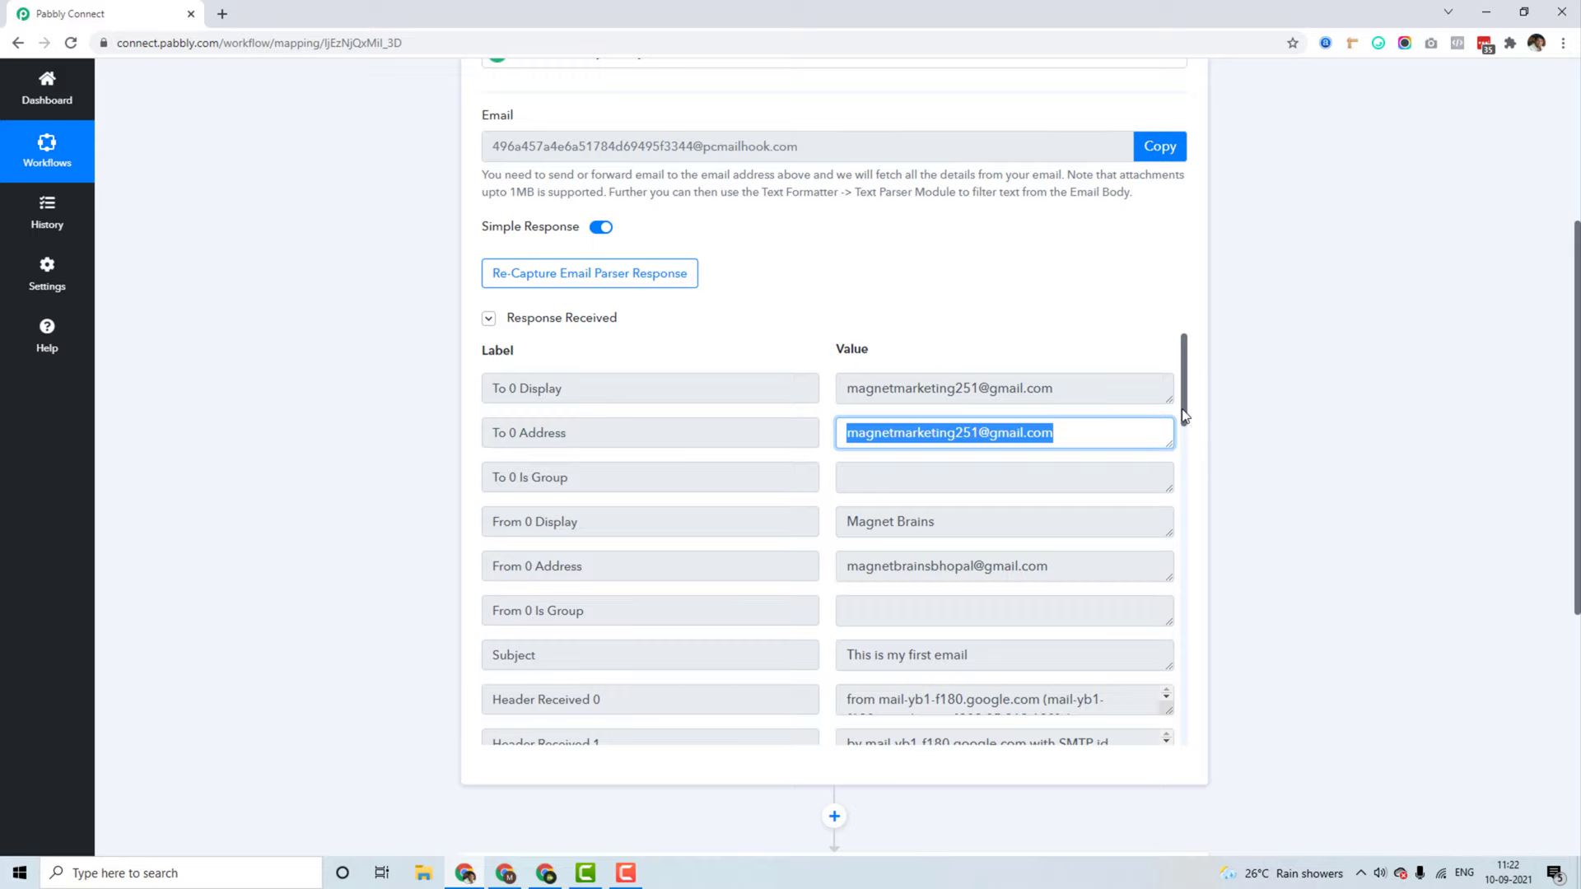
pyautogui.moveTo(1183, 421); pyautogui.dragTo(1187, 441)
pyautogui.moveTo(969, 555); pyautogui.dragTo(815, 548)
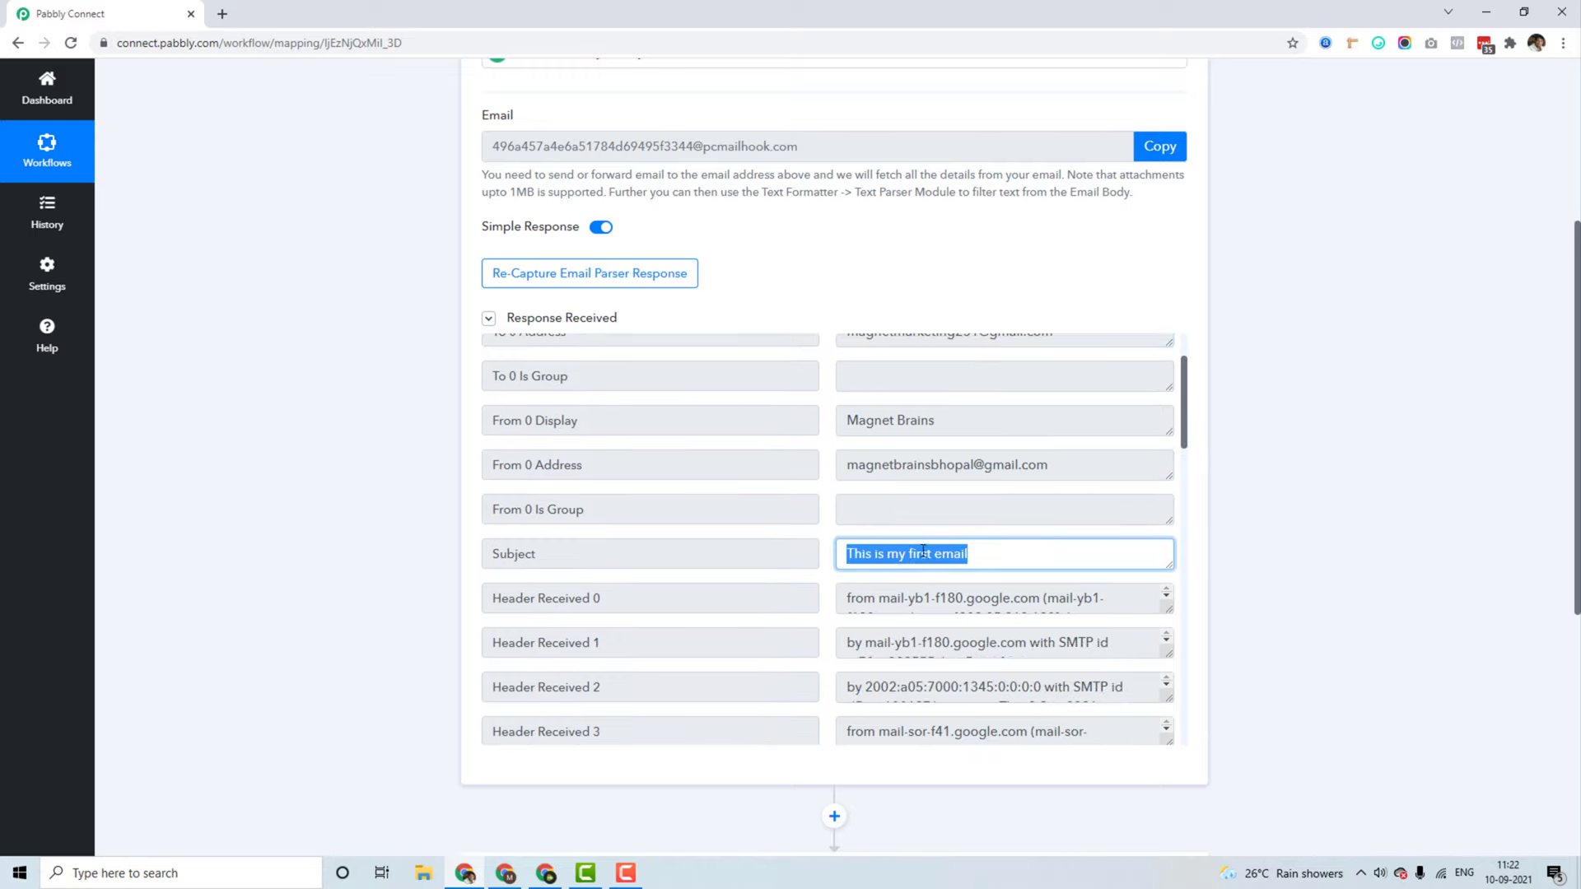
pyautogui.moveTo(1186, 434); pyautogui.dragTo(1210, 724)
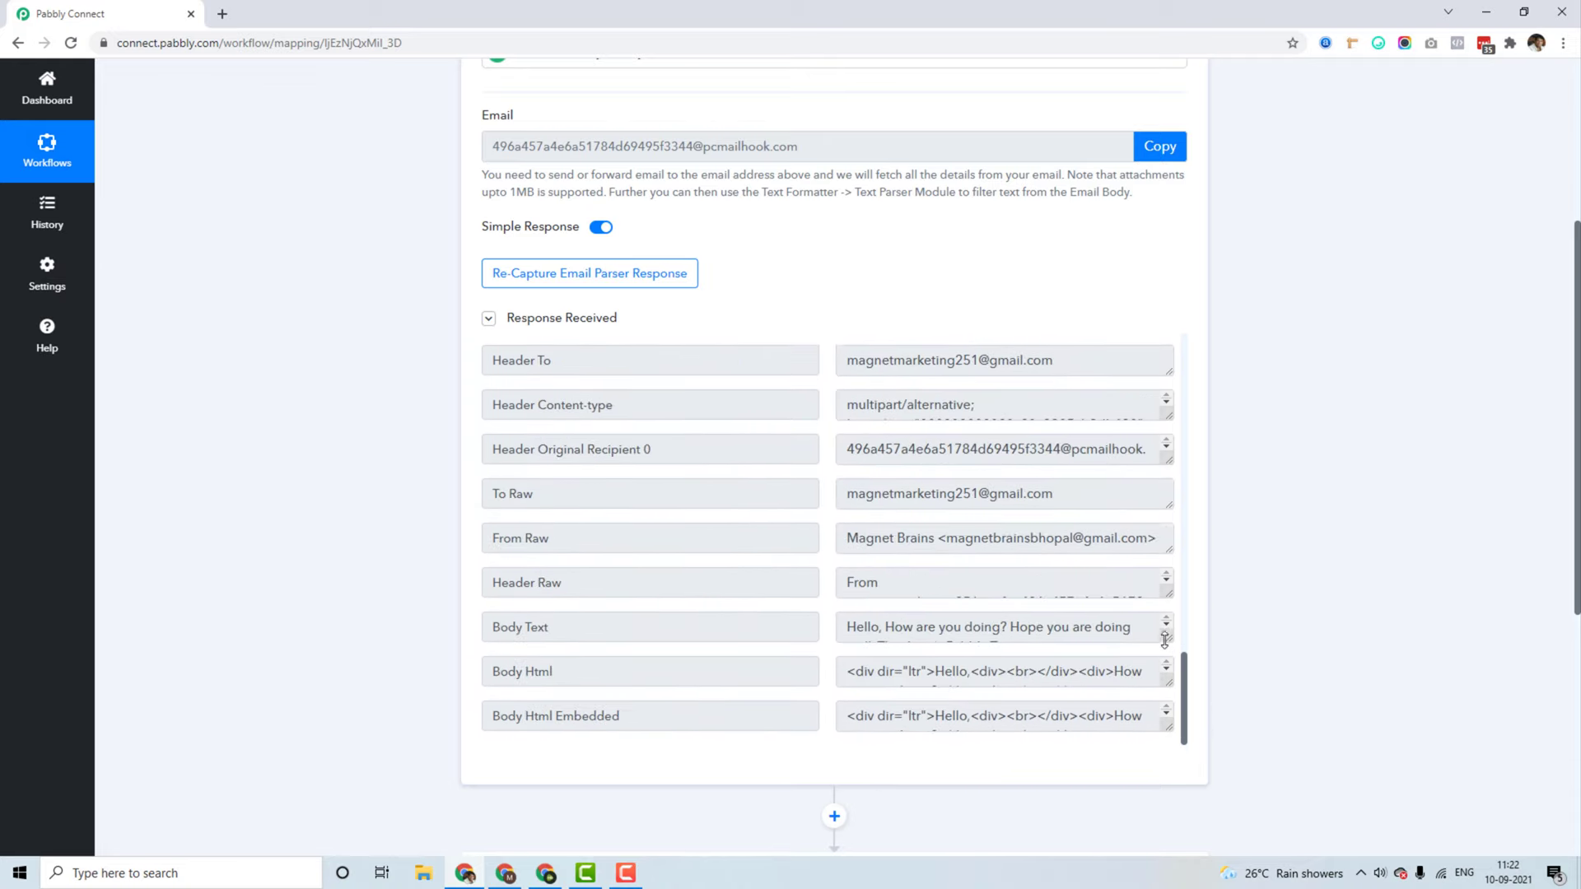
pyautogui.moveTo(1169, 639)
pyautogui.mouseDown()
pyautogui.moveTo(1153, 696)
pyautogui.moveTo(1146, 659)
pyautogui.mouseUp()
pyautogui.moveTo(1034, 649); pyautogui.dragTo(730, 578)
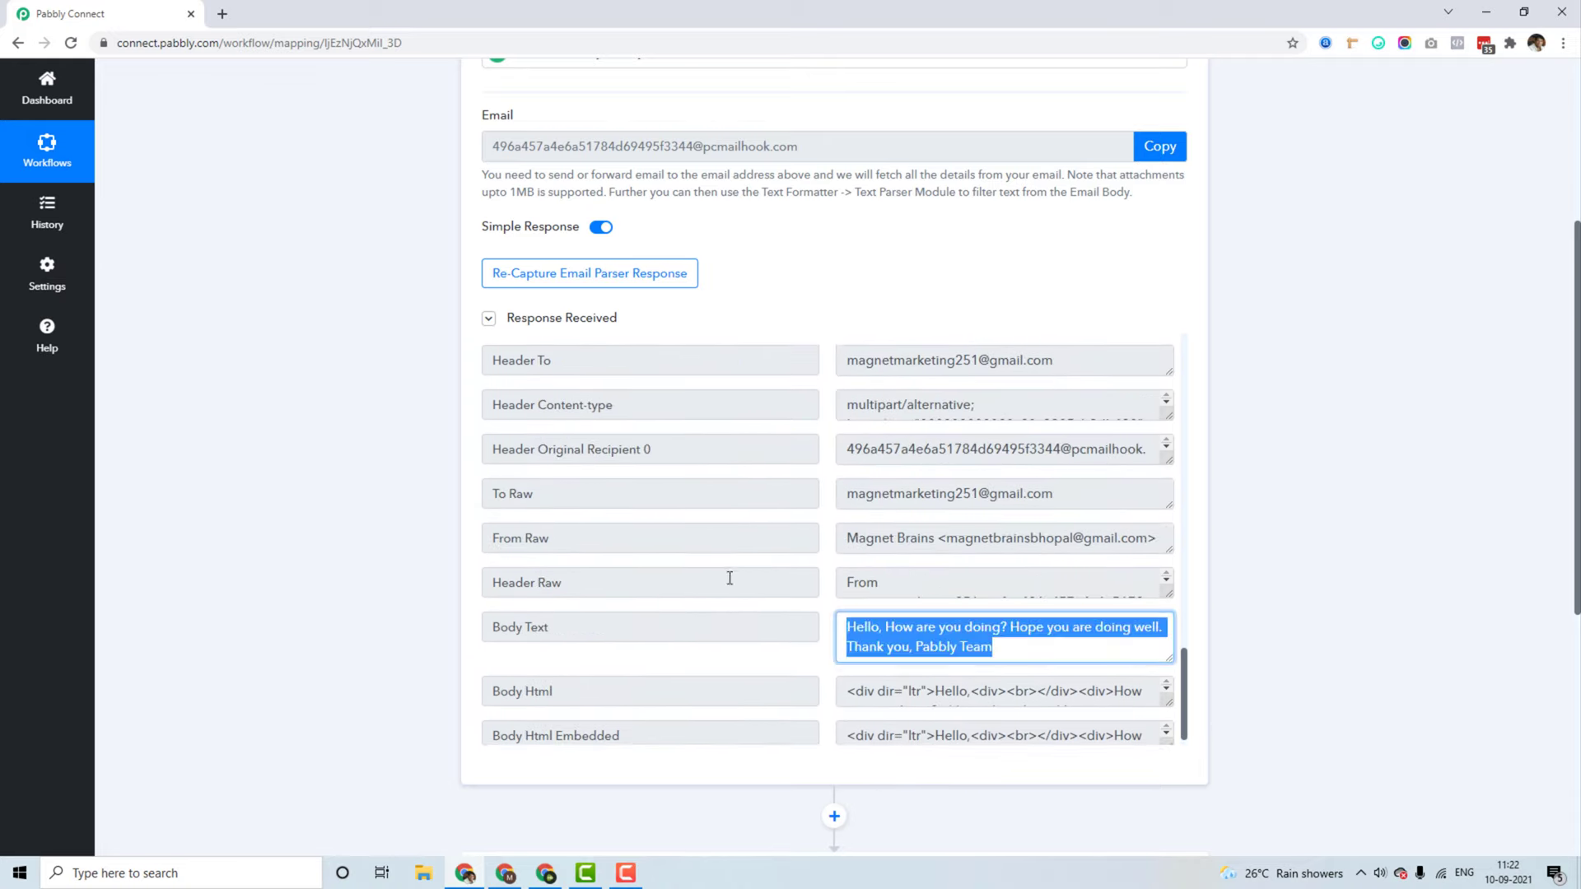
pyautogui.click(317, 566)
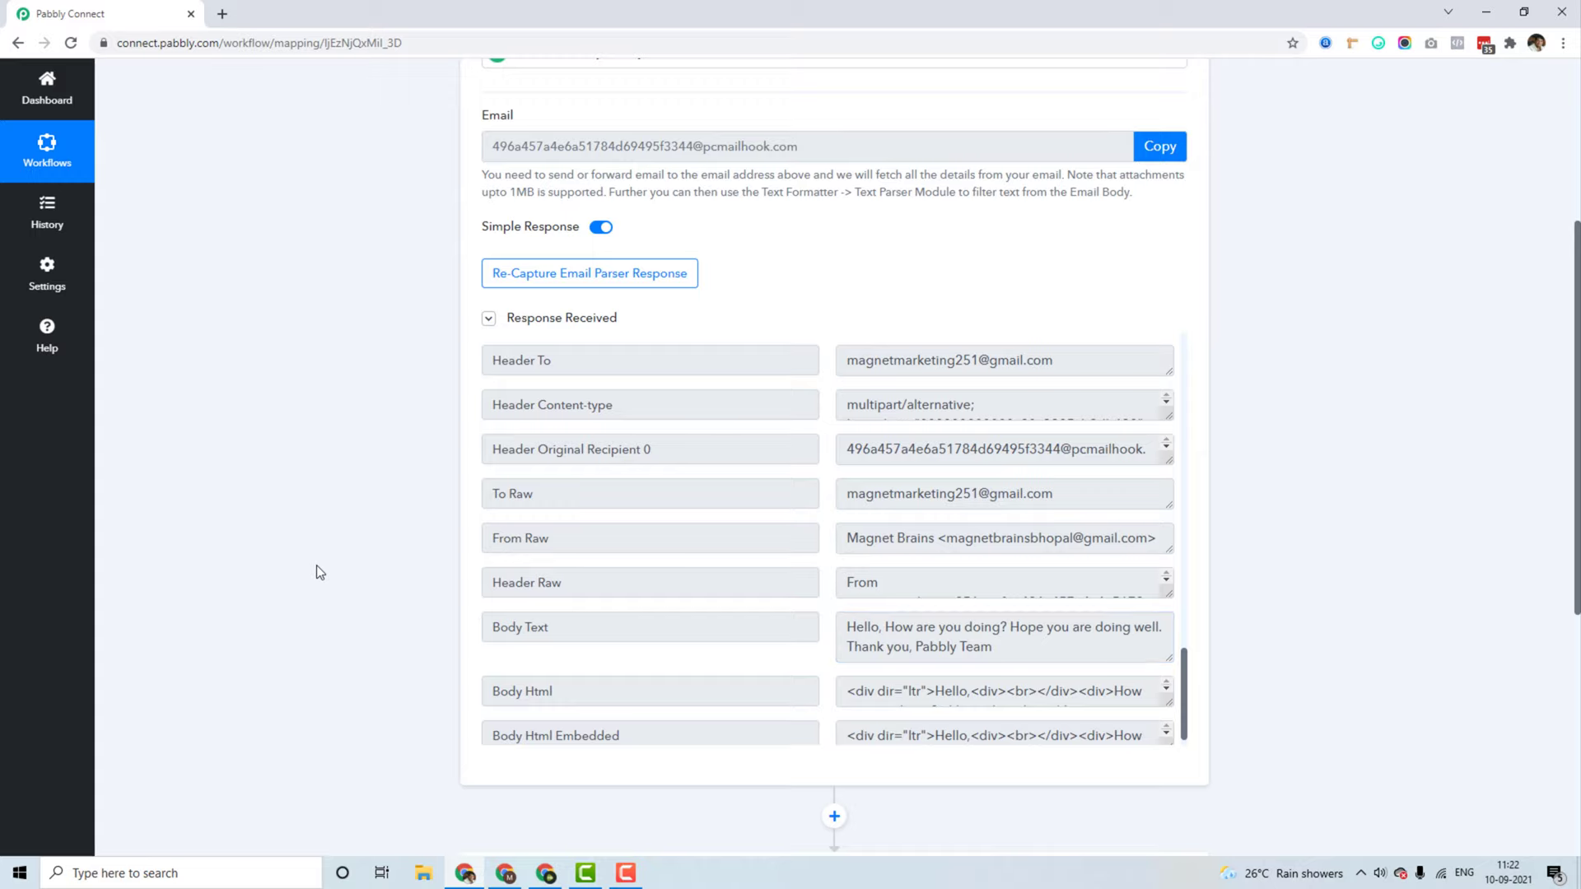
pyautogui.scroll(-2, 346, 557)
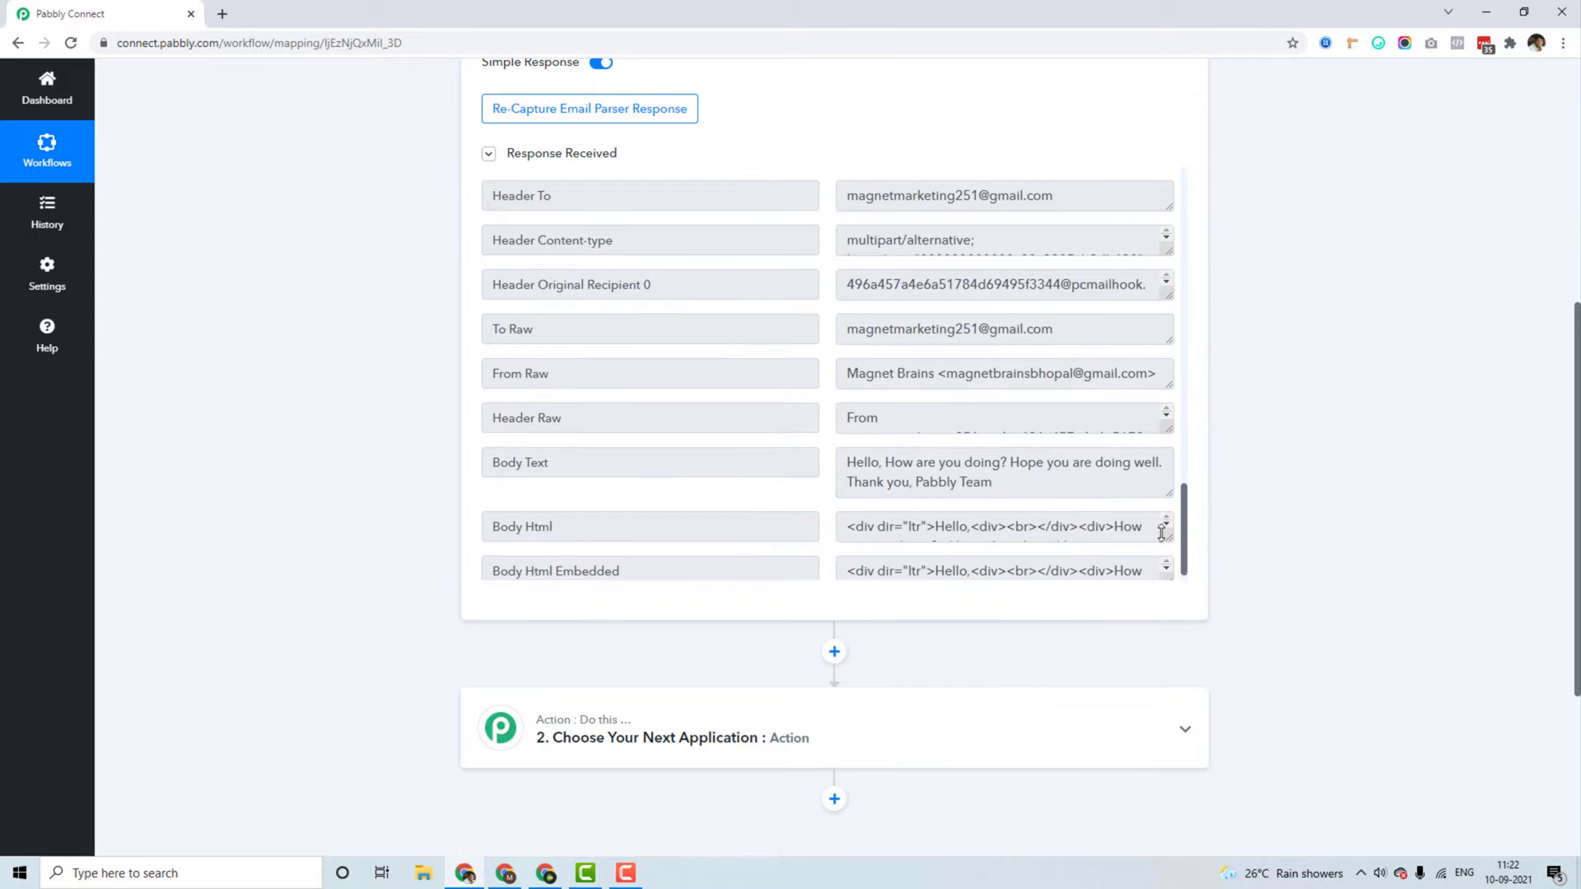
pyautogui.moveTo(1161, 534); pyautogui.dragTo(1153, 637)
pyautogui.scroll(-2, 1070, 494)
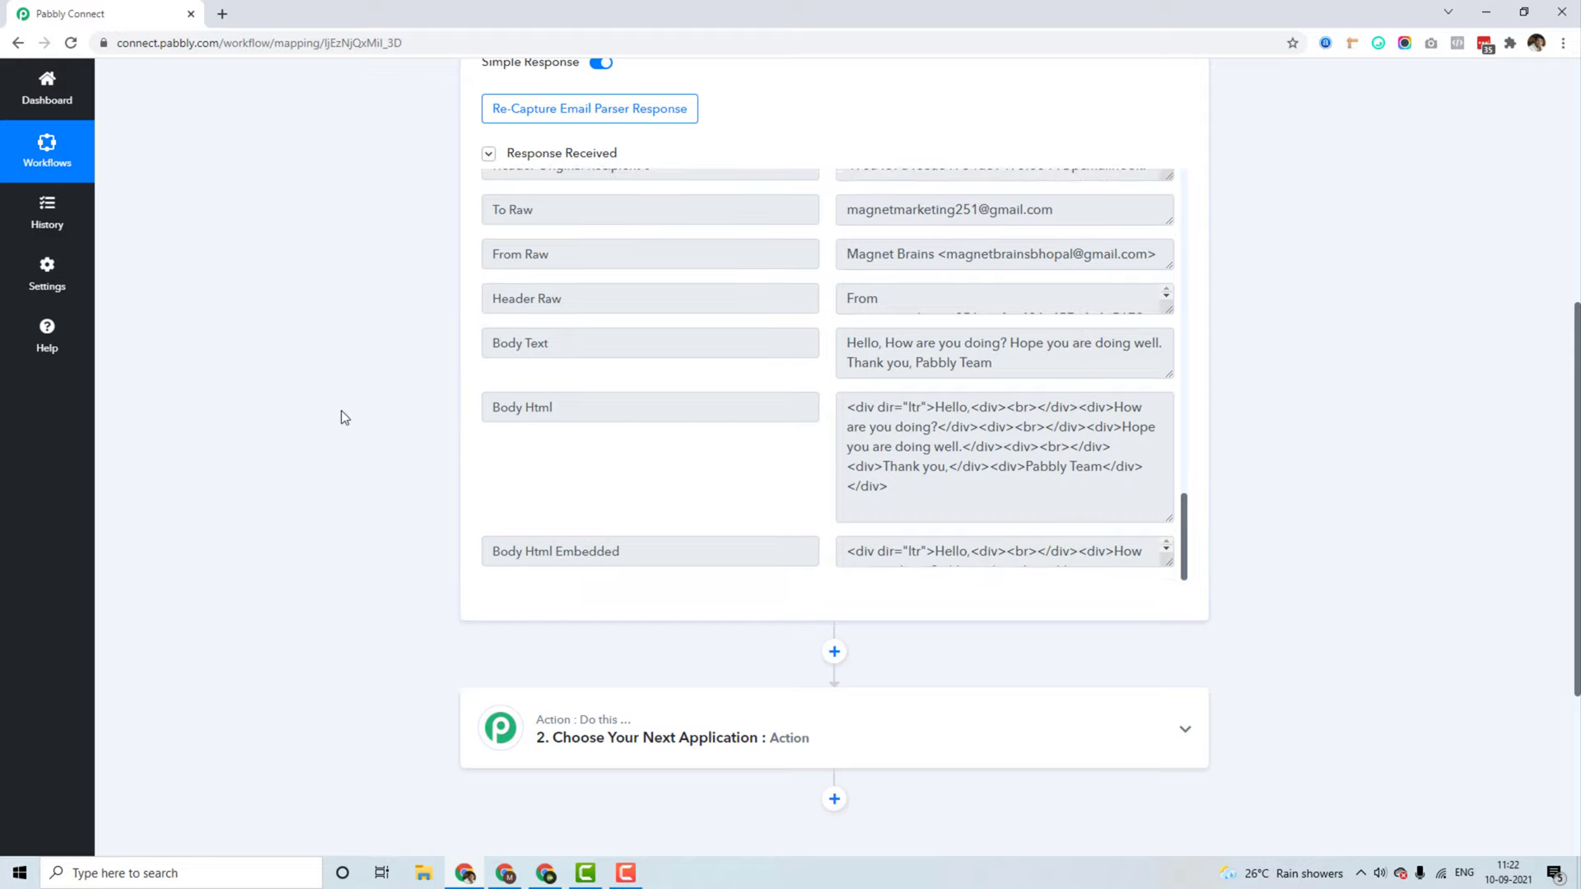
pyautogui.scroll(2, 341, 410)
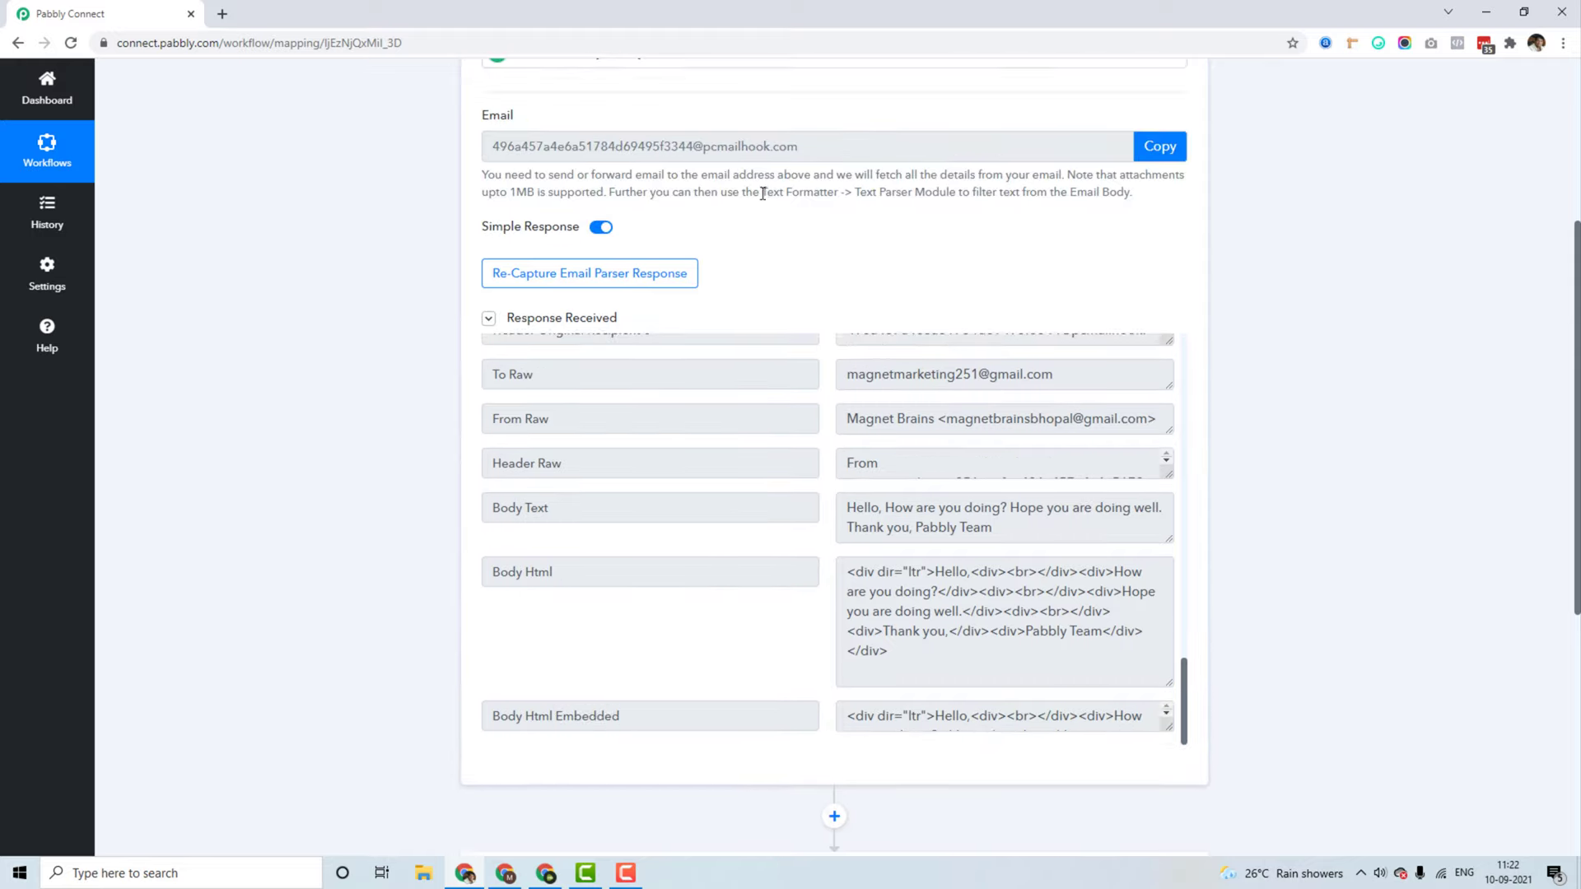
pyautogui.moveTo(762, 192); pyautogui.dragTo(957, 191)
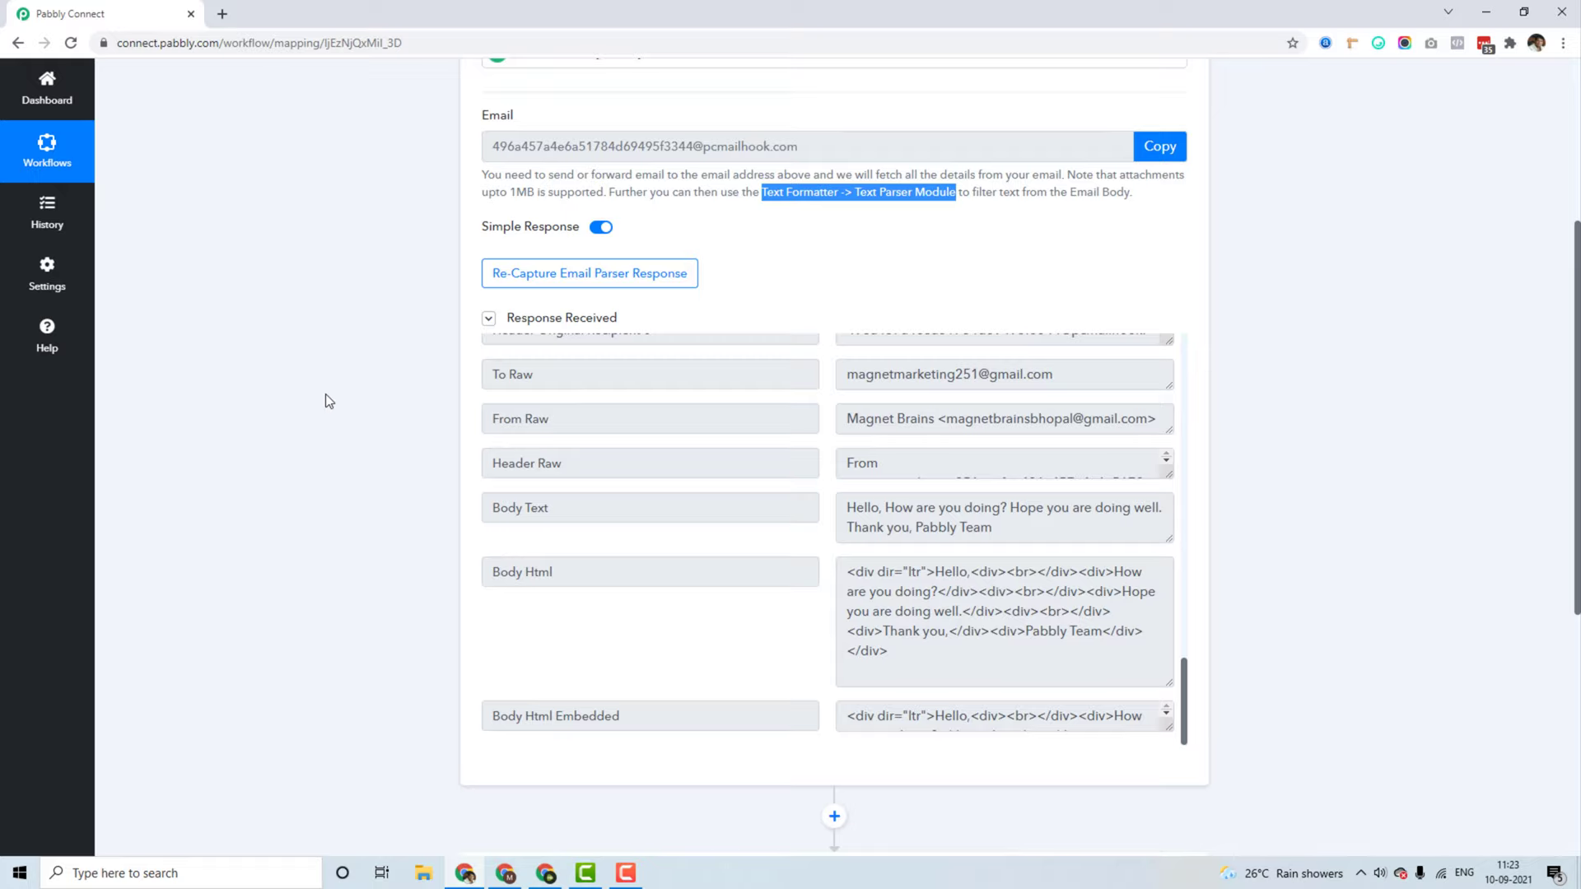
# Step: Switch back to the receiving Gmail inbox and open its Quick settings panel
pyautogui.scroll(-1, 325, 394)
pyautogui.scroll(2, 318, 390)
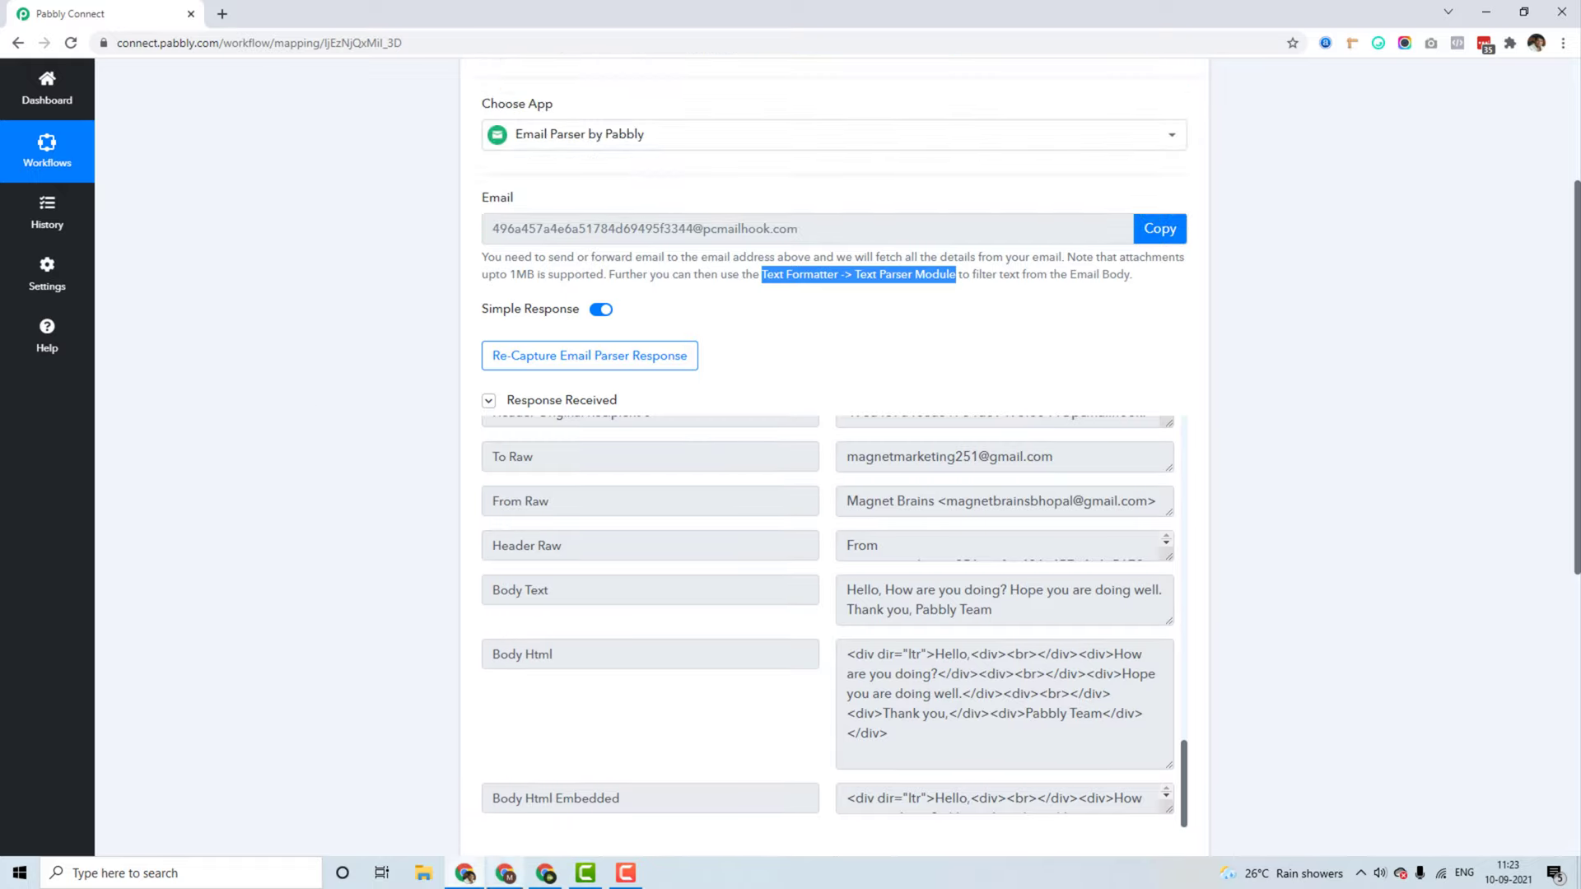
pyautogui.click(506, 873)
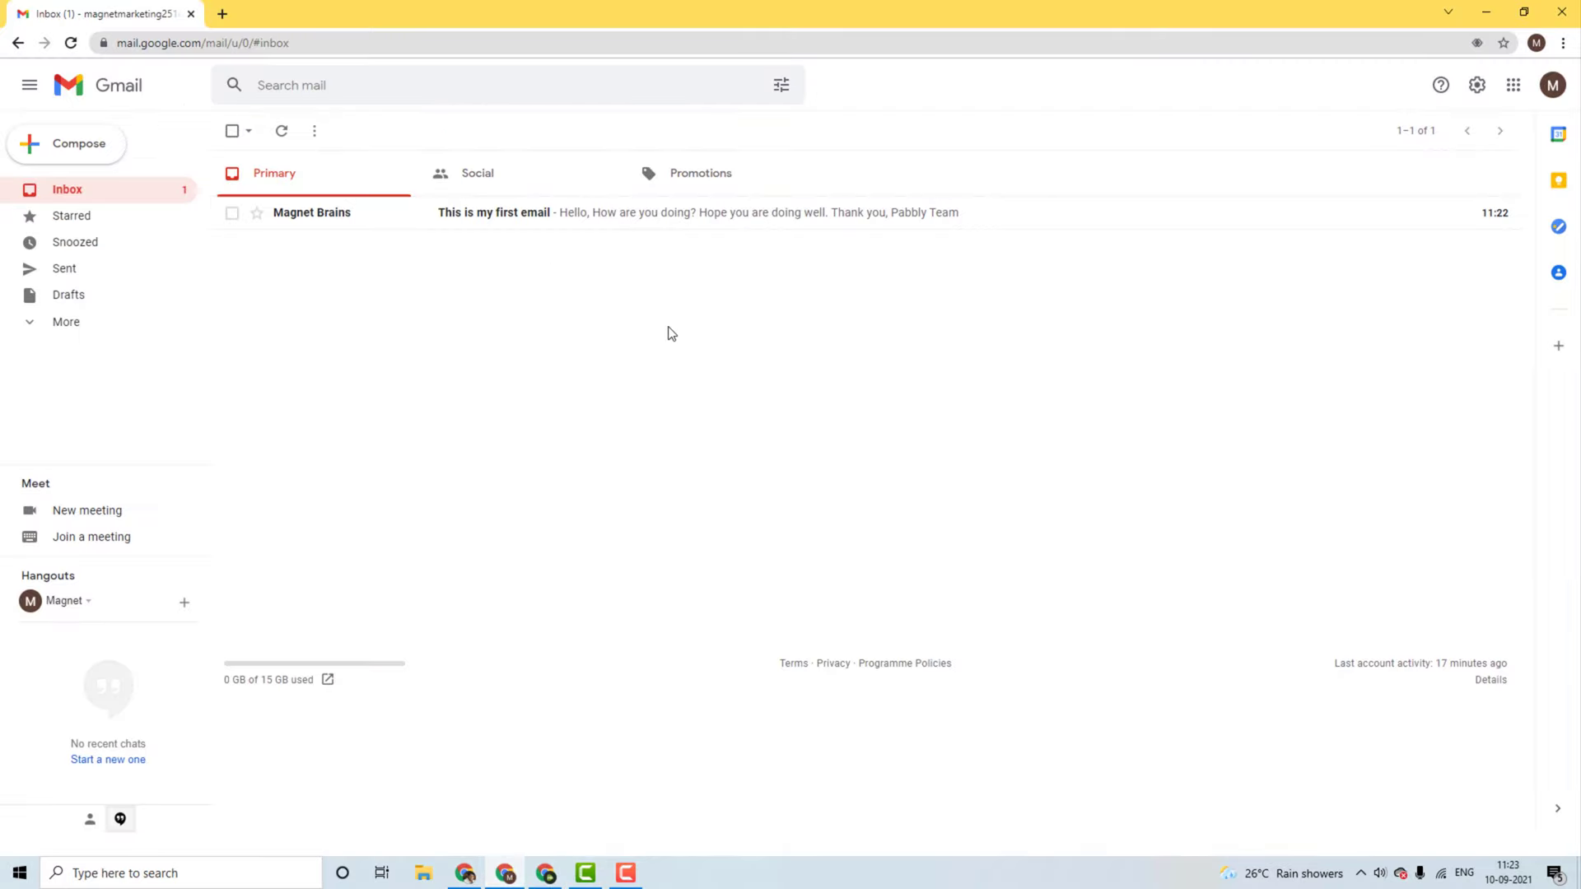
pyautogui.click(465, 873)
pyautogui.scroll(3, 445, 536)
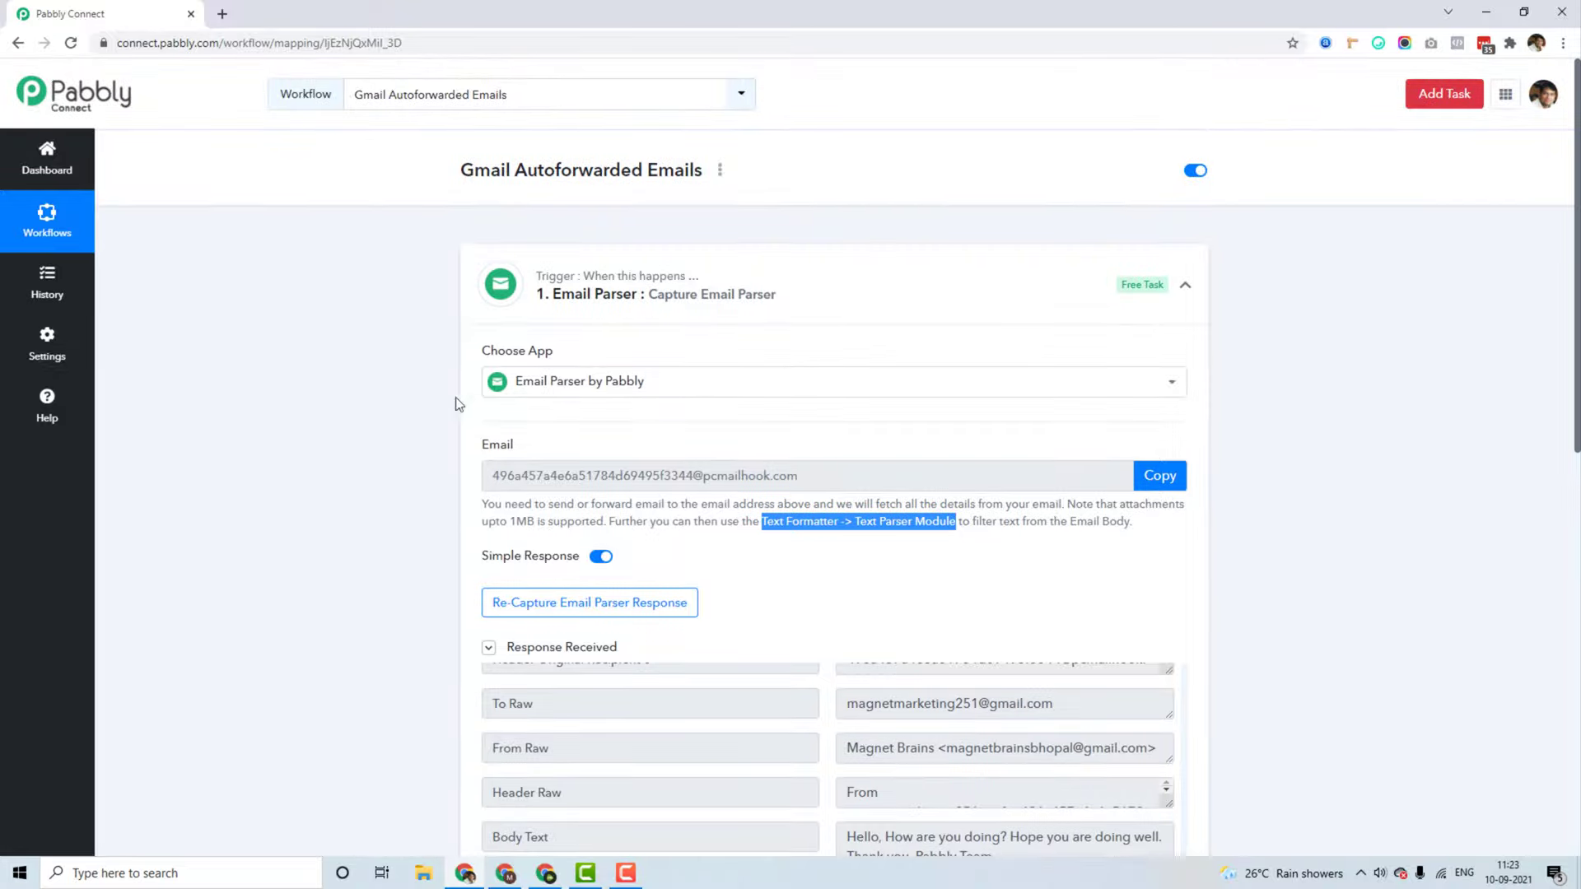
pyautogui.scroll(-1, 396, 447)
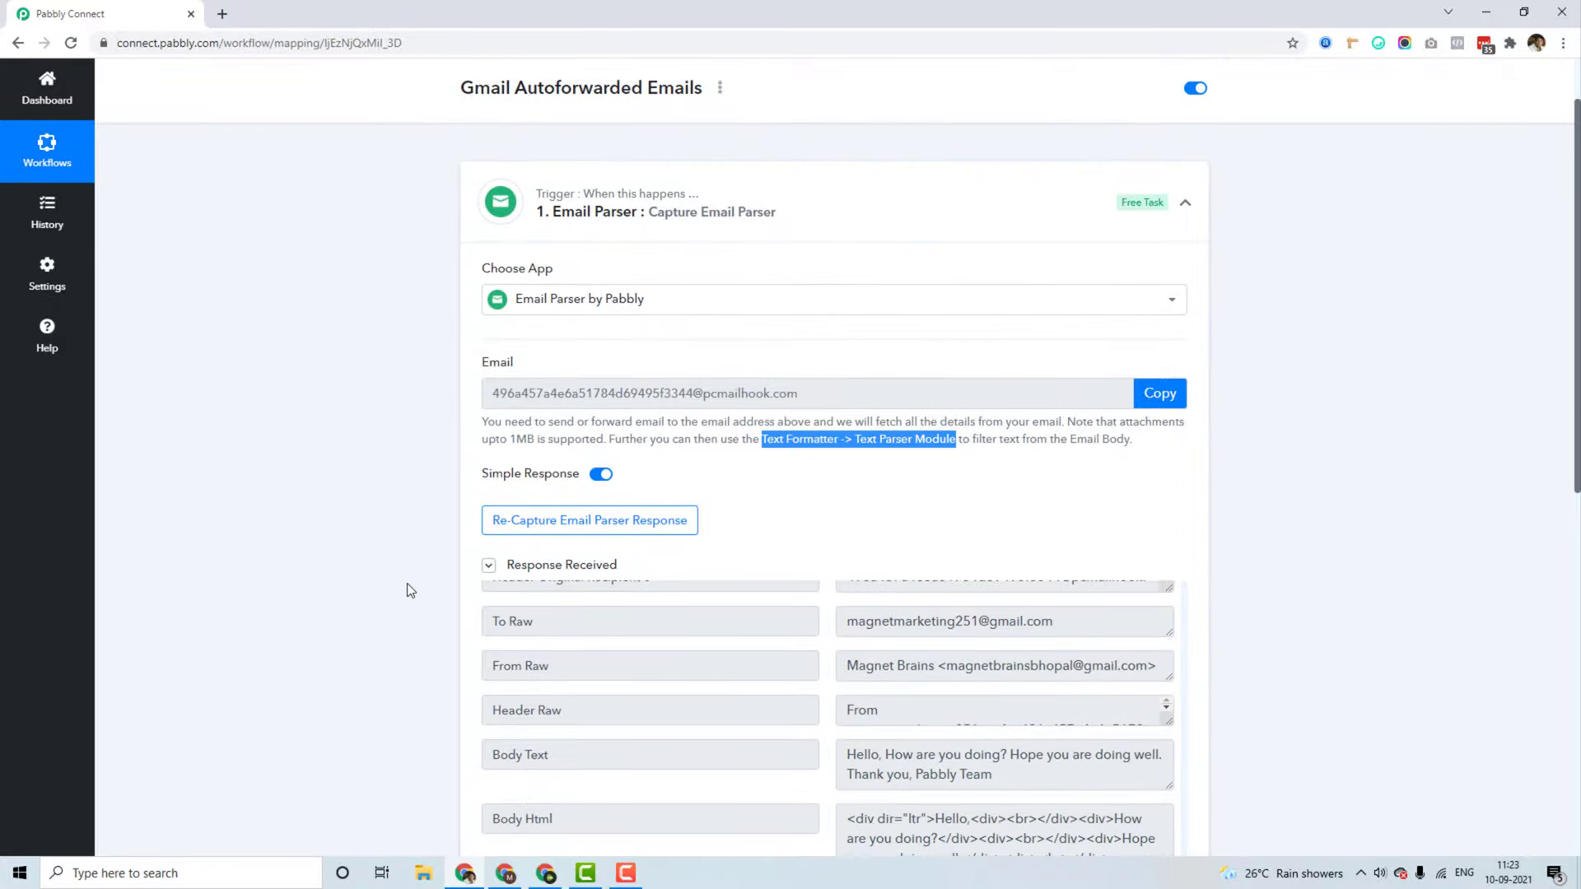
pyautogui.hotkey('alt', 'Tab')
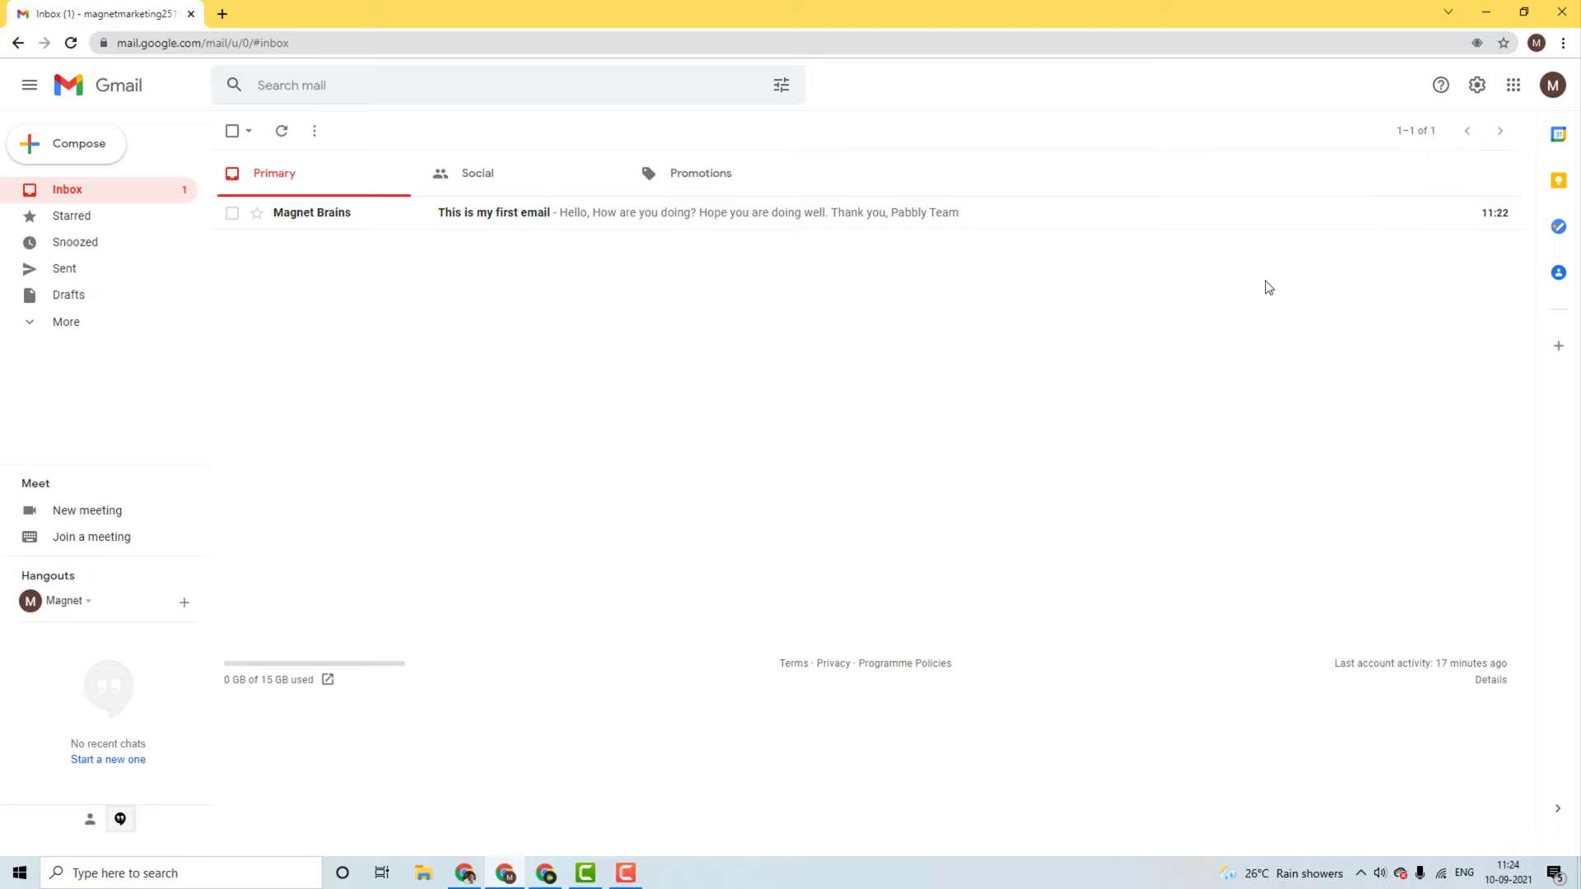
pyautogui.click(1476, 86)
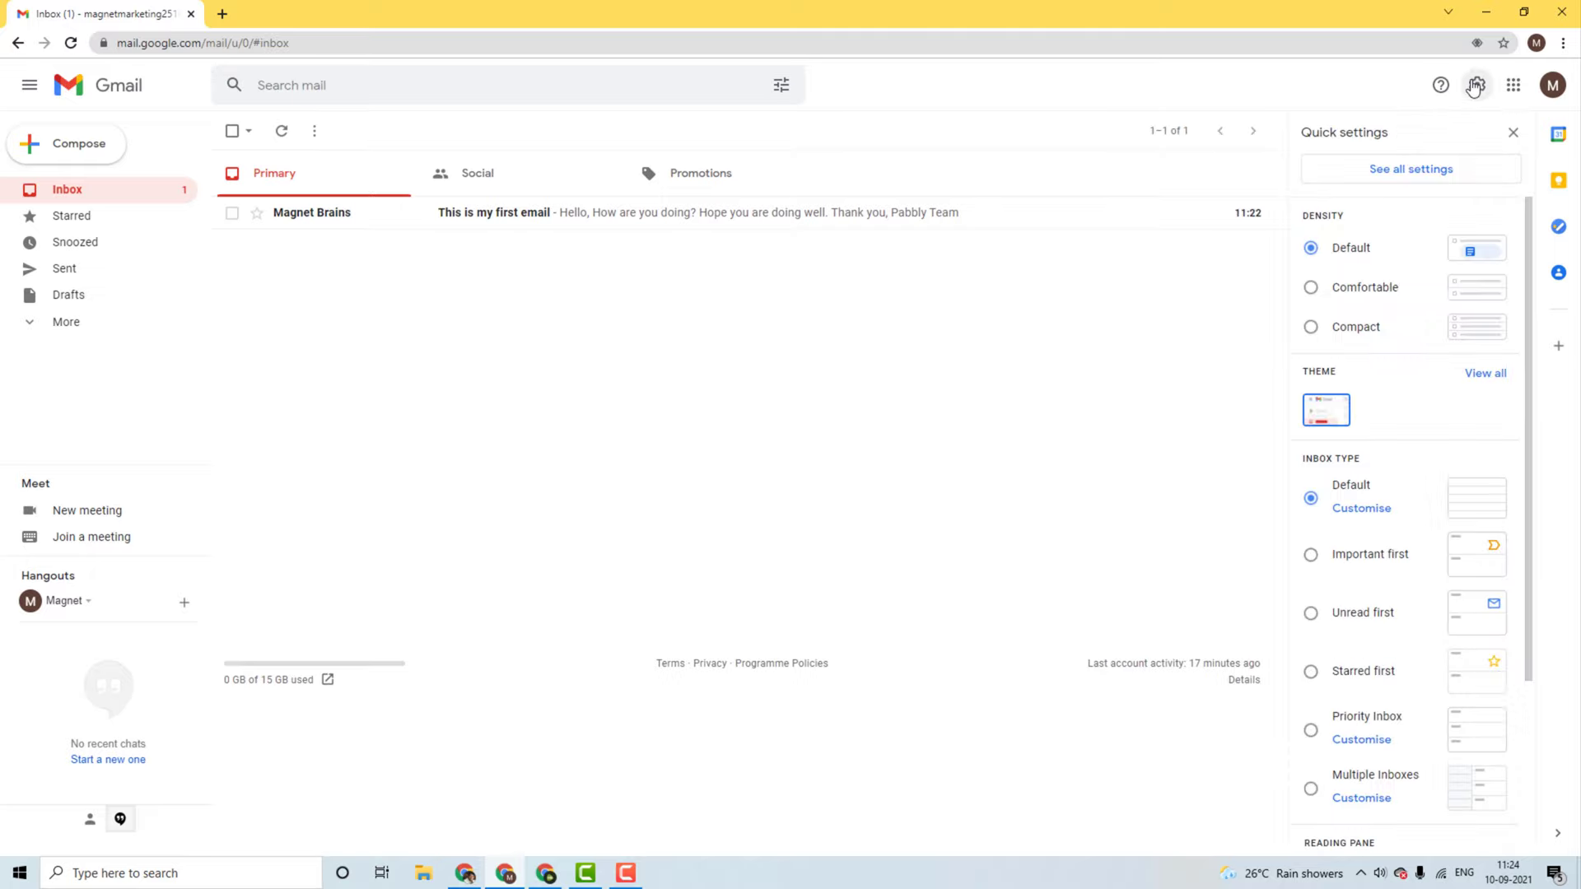
# Step: Check the Forwarding and POP/IMAP settings show forwarding to the parser address, then return to Pabbly Connect
pyautogui.click(1419, 172)
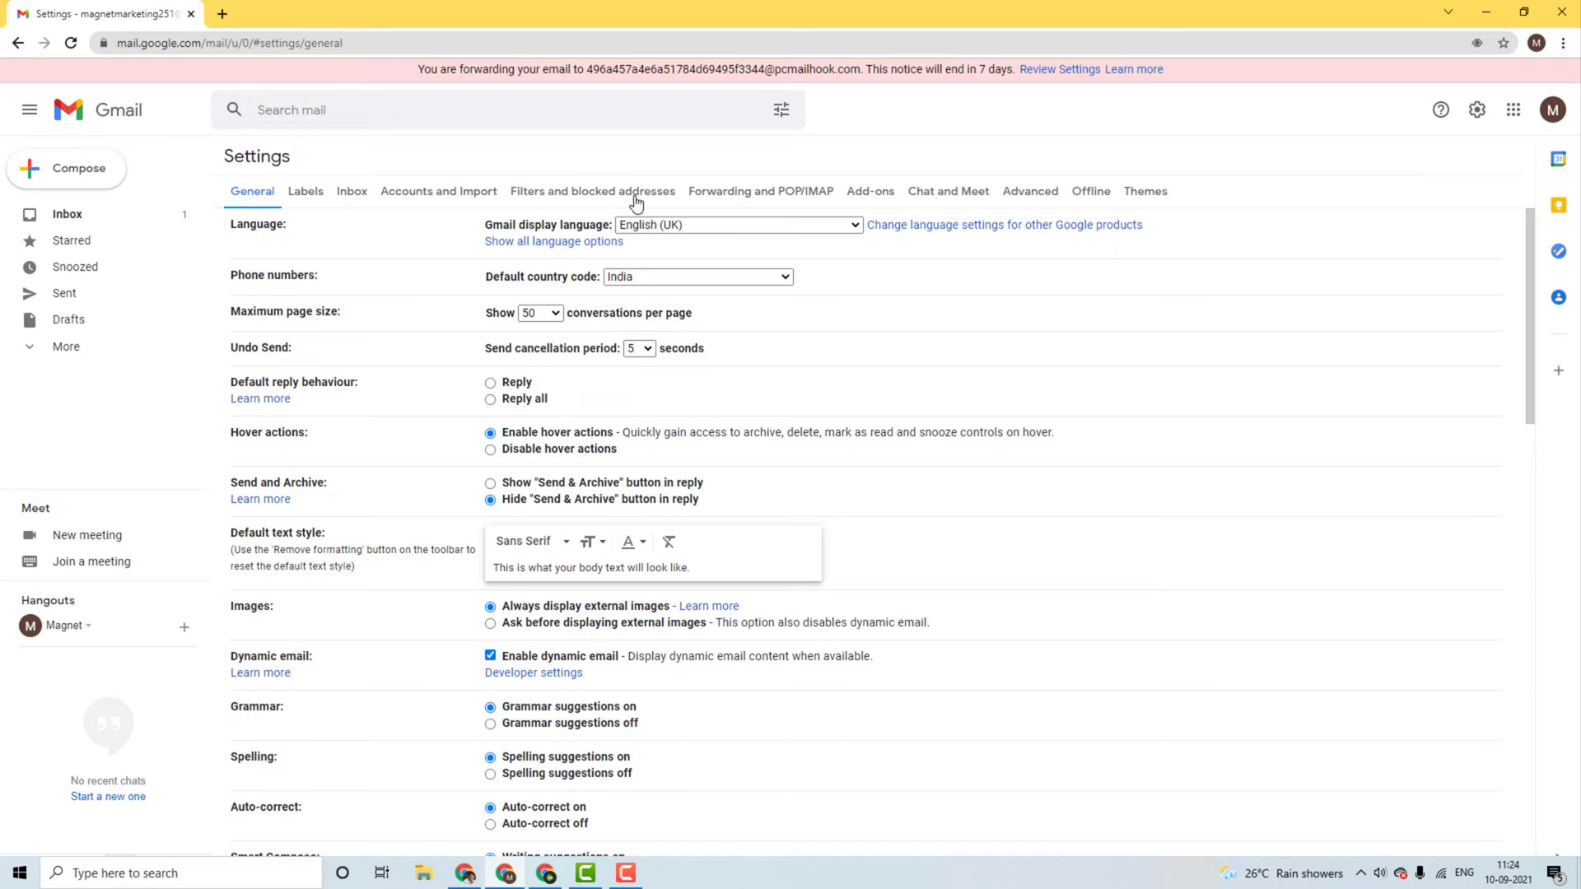
pyautogui.click(767, 196)
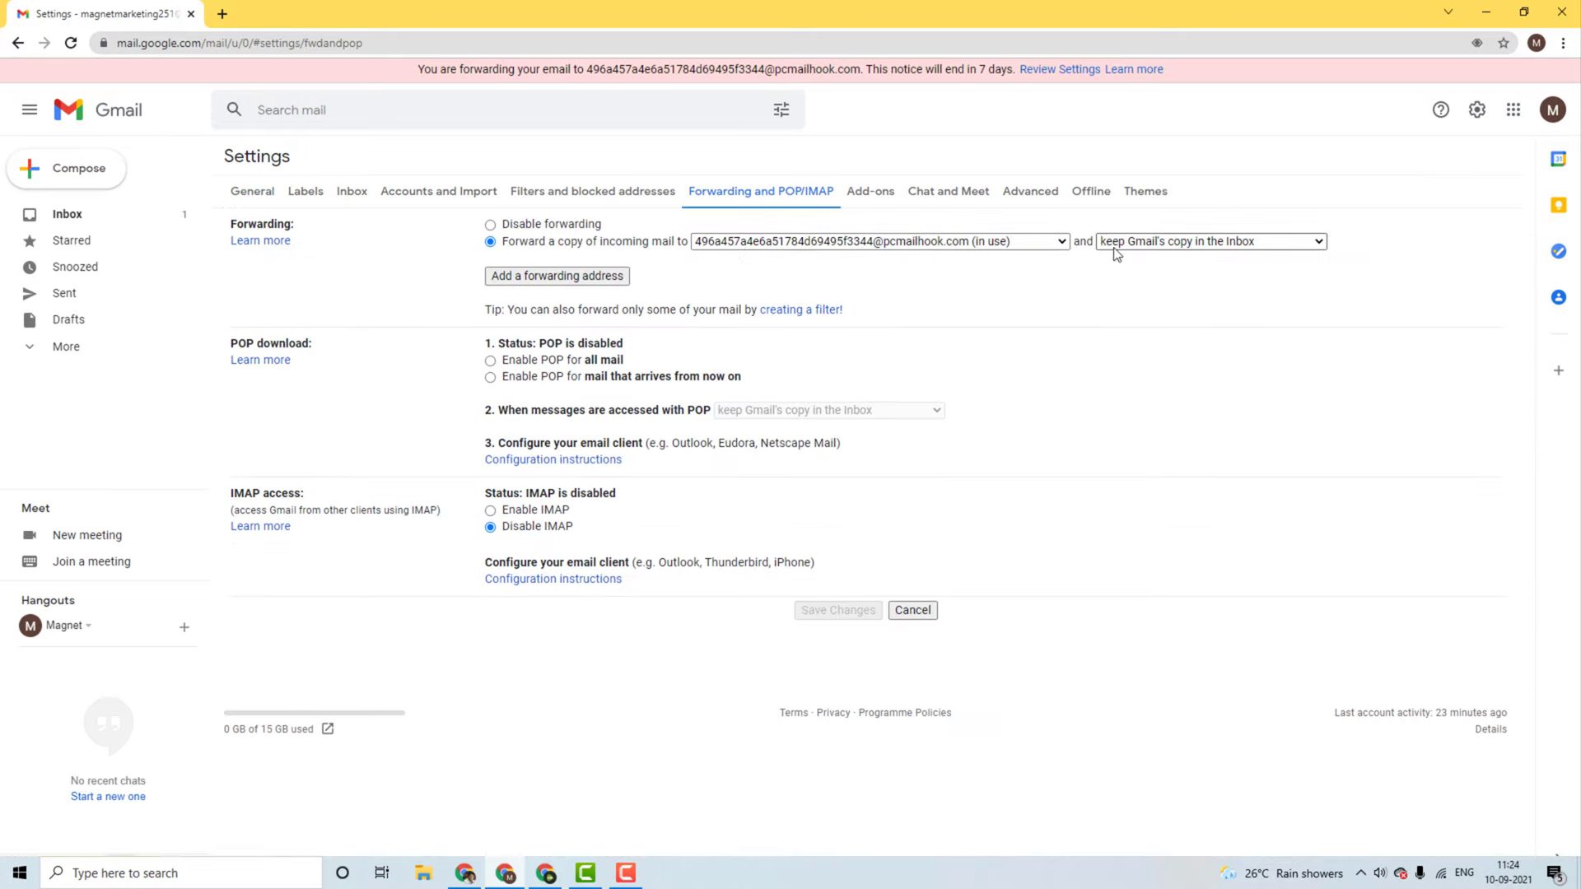
pyautogui.click(132, 224)
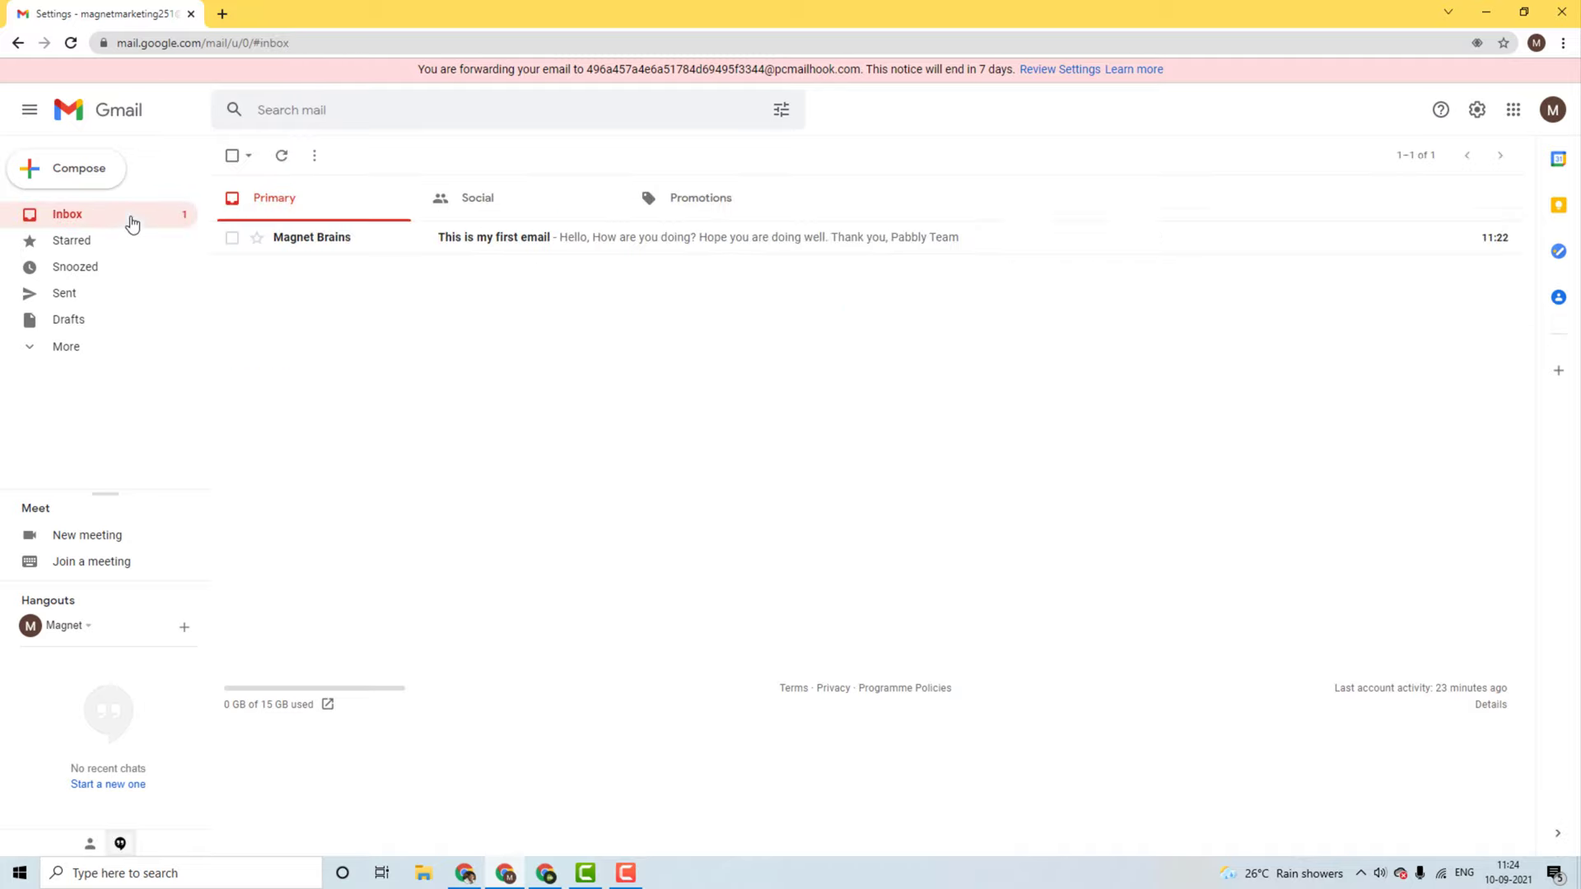
pyautogui.click(465, 874)
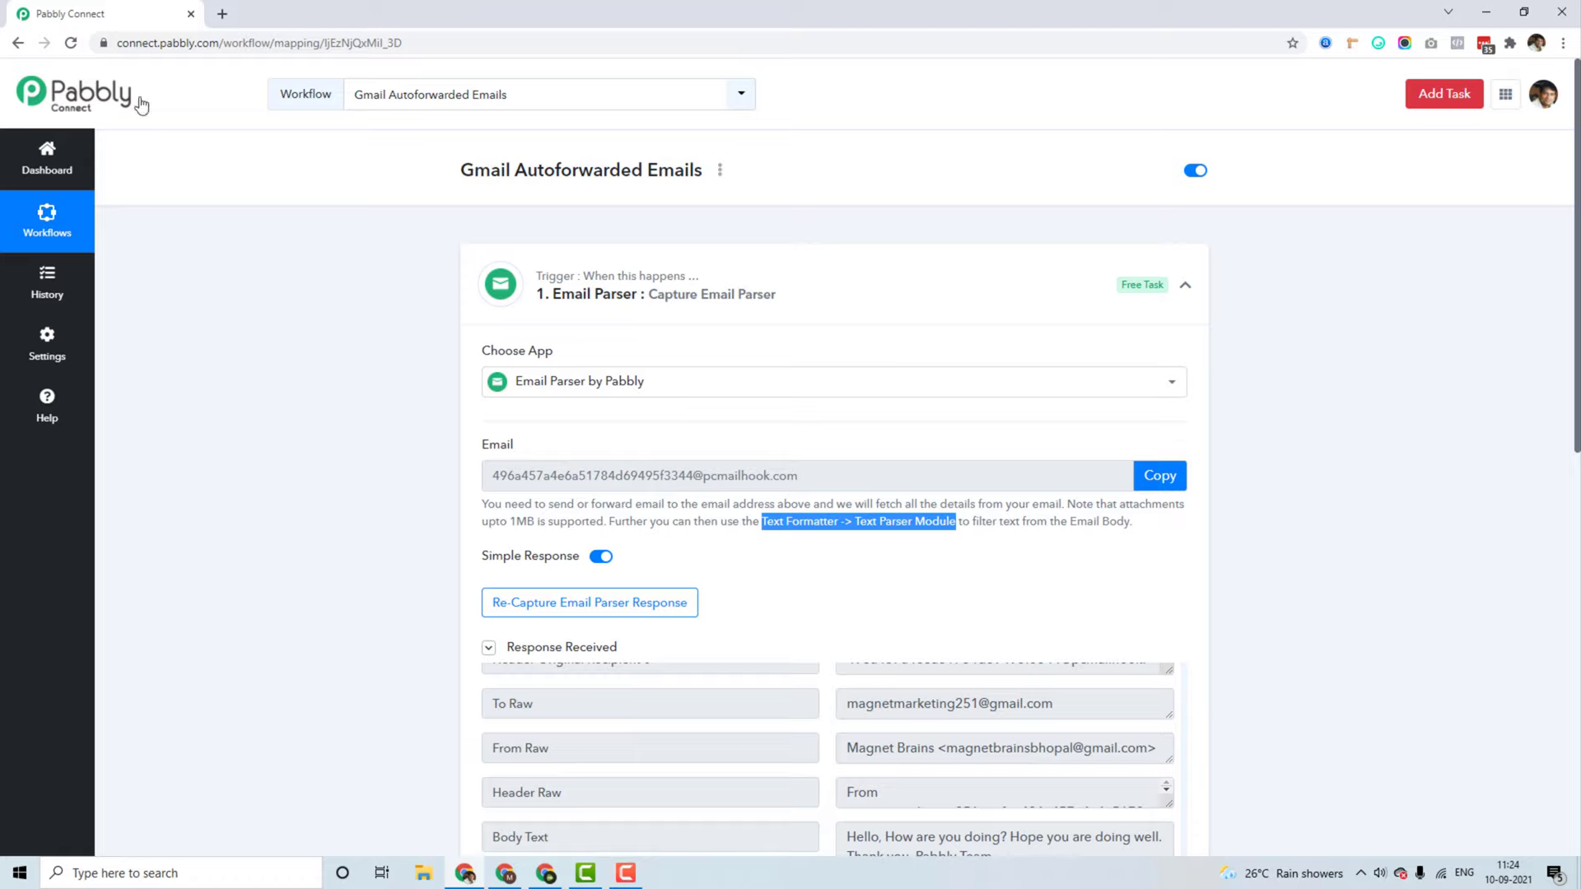
# Step: From the Dashboard, create a workflow named 'Specific Forwarded Emails from Gmail'
pyautogui.click(50, 171)
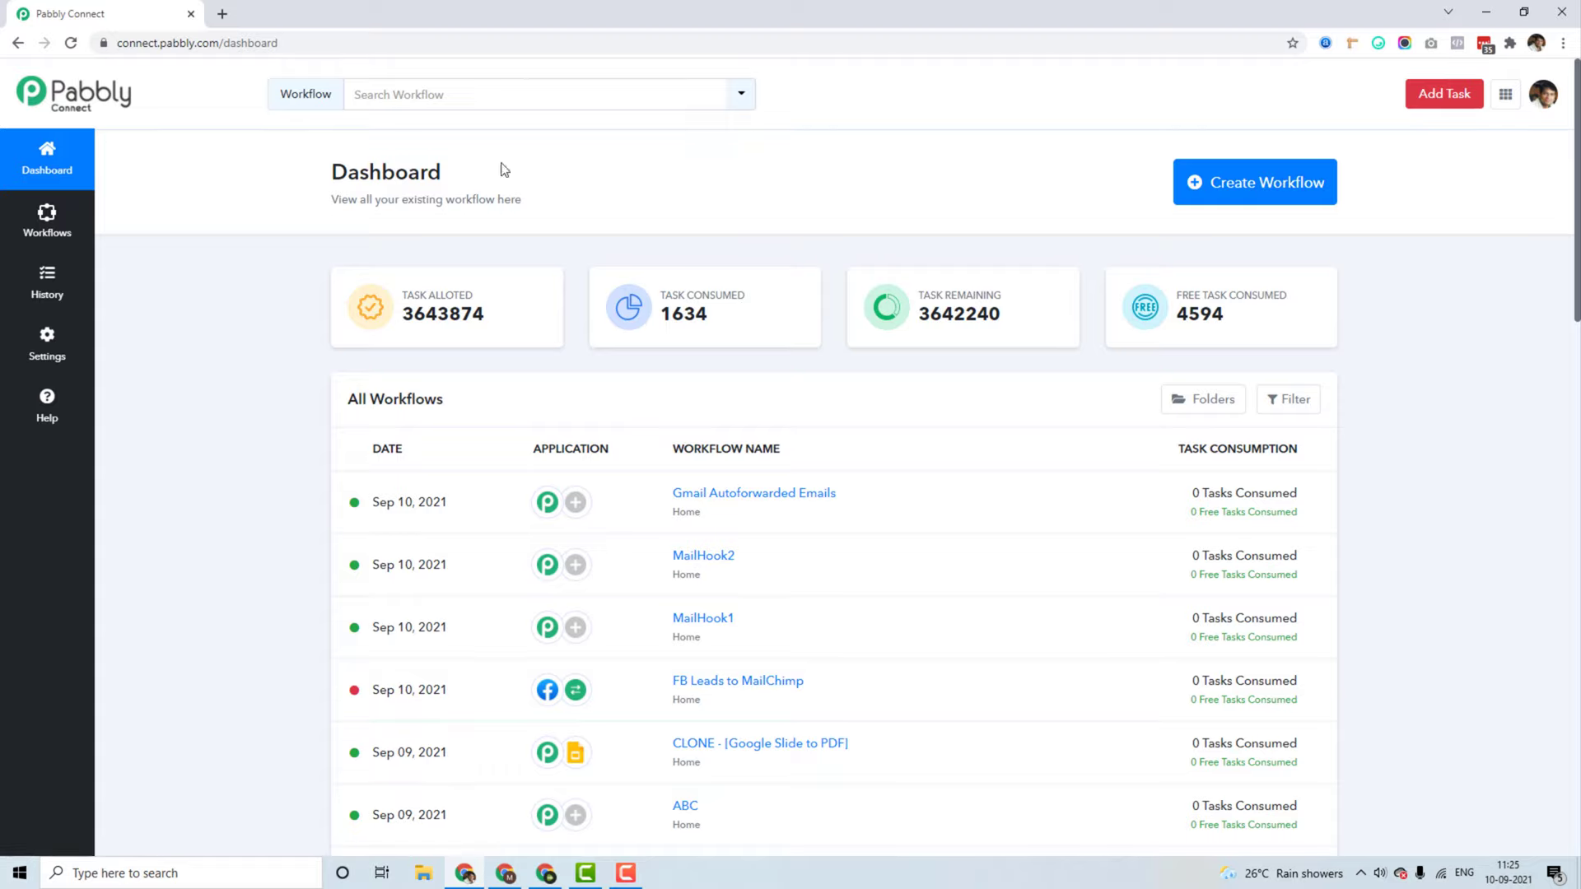
pyautogui.click(1291, 190)
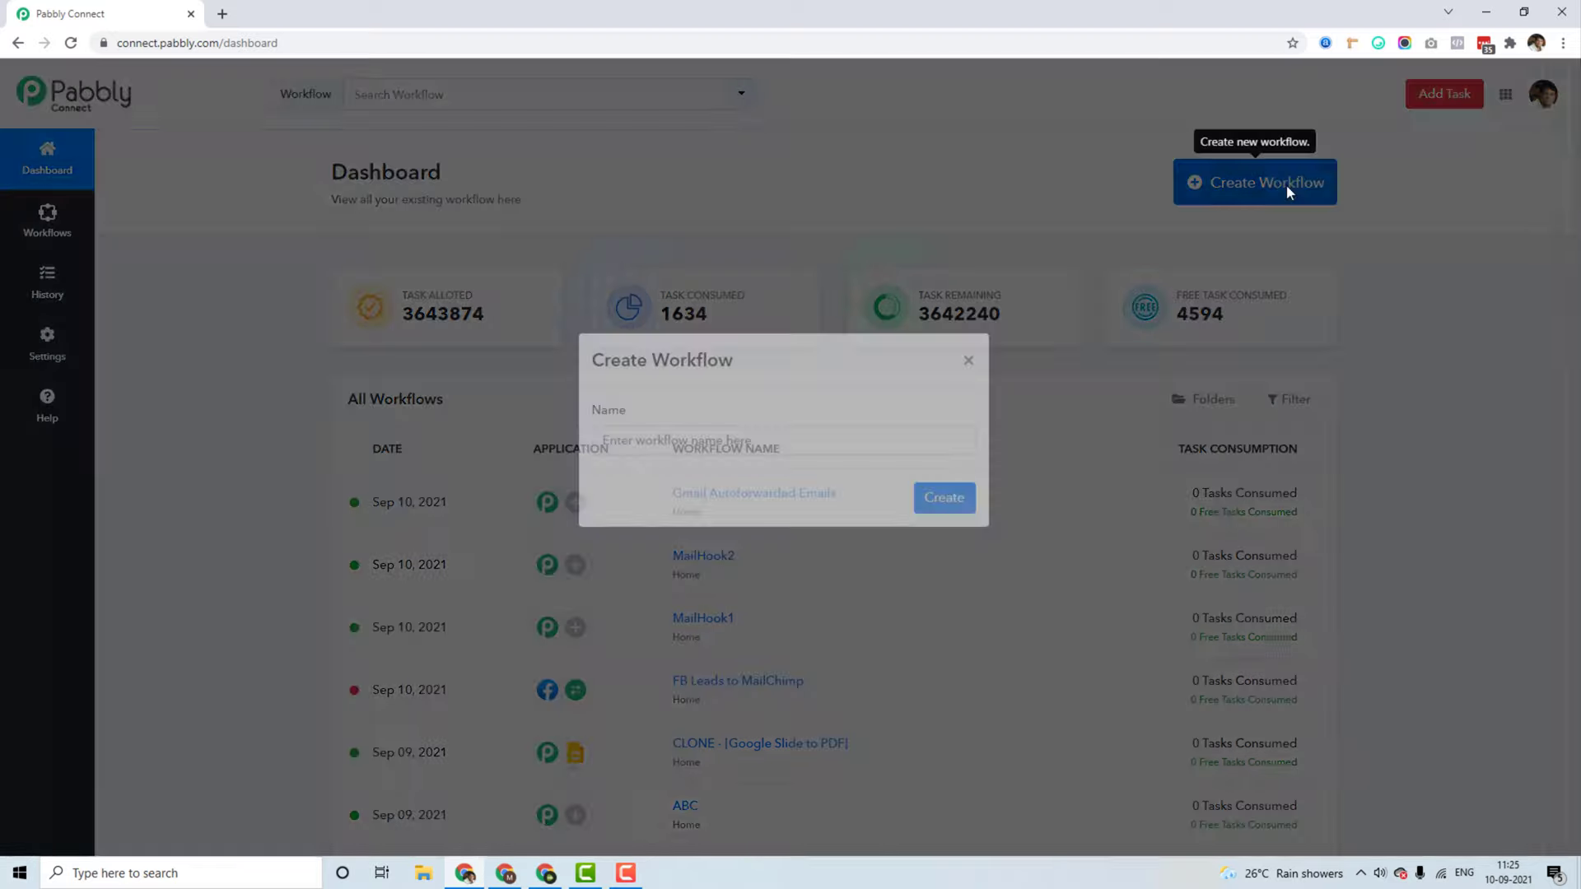
pyautogui.write('Sp')
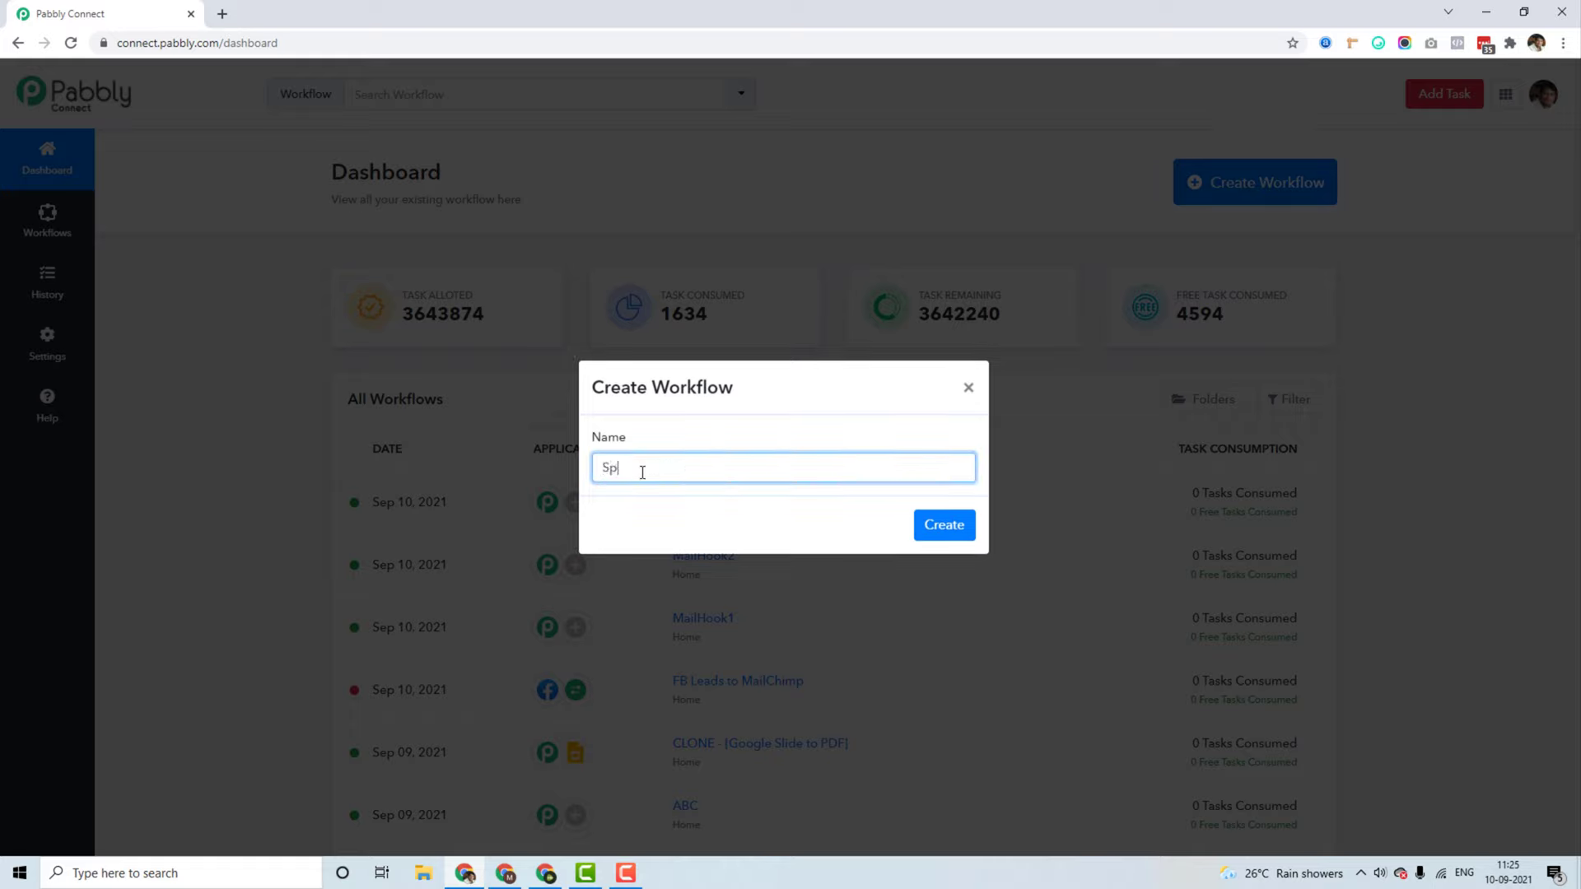
pyautogui.write('ecific Forwarded Emails from Gmail')
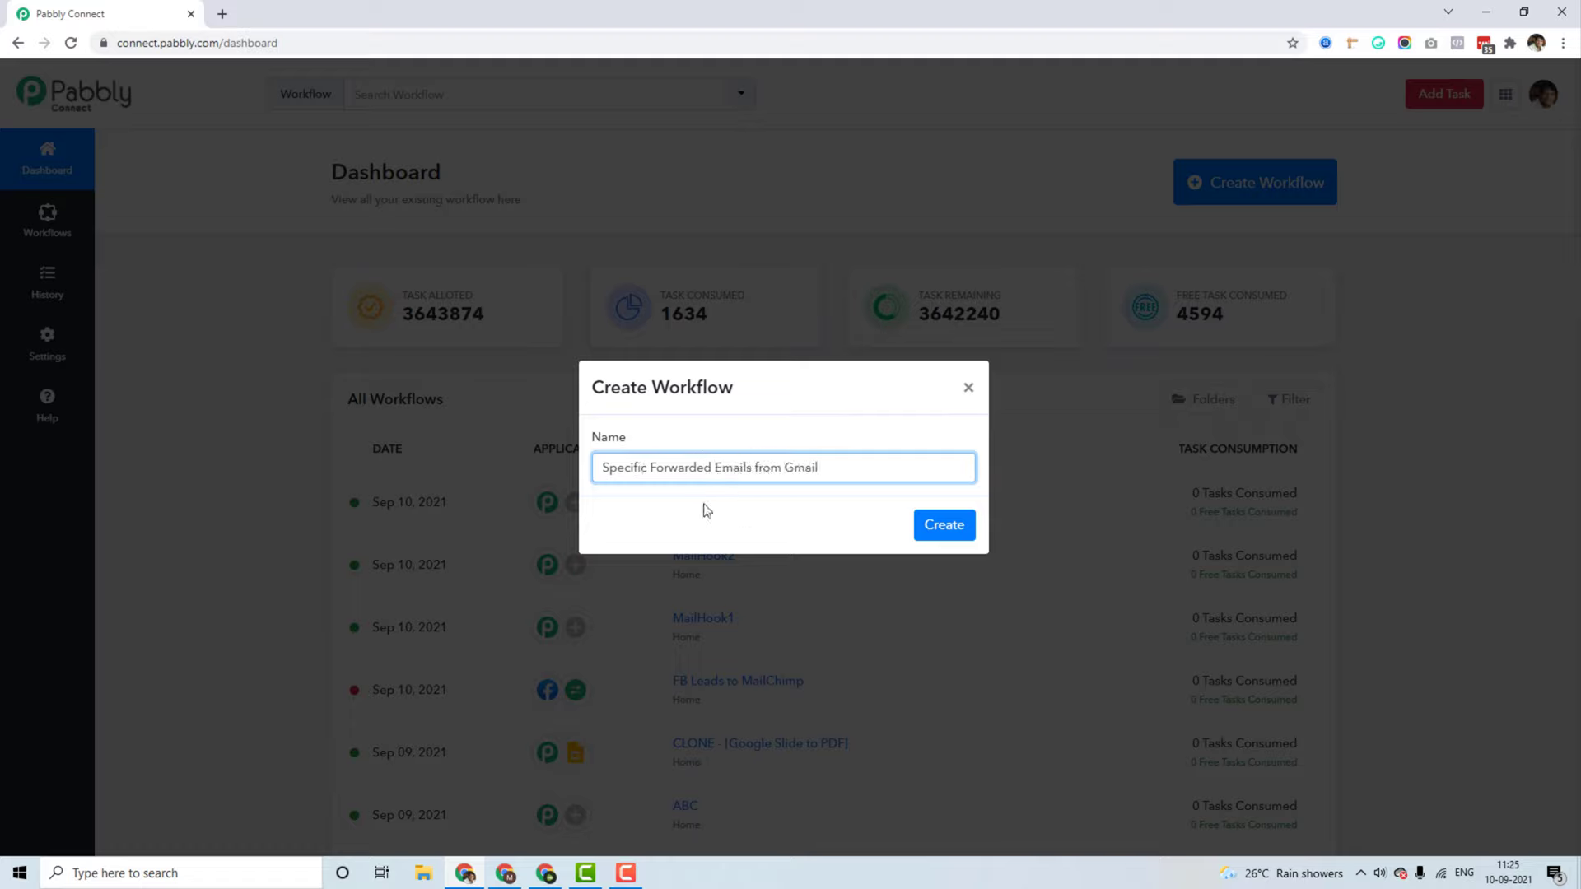
pyautogui.click(937, 527)
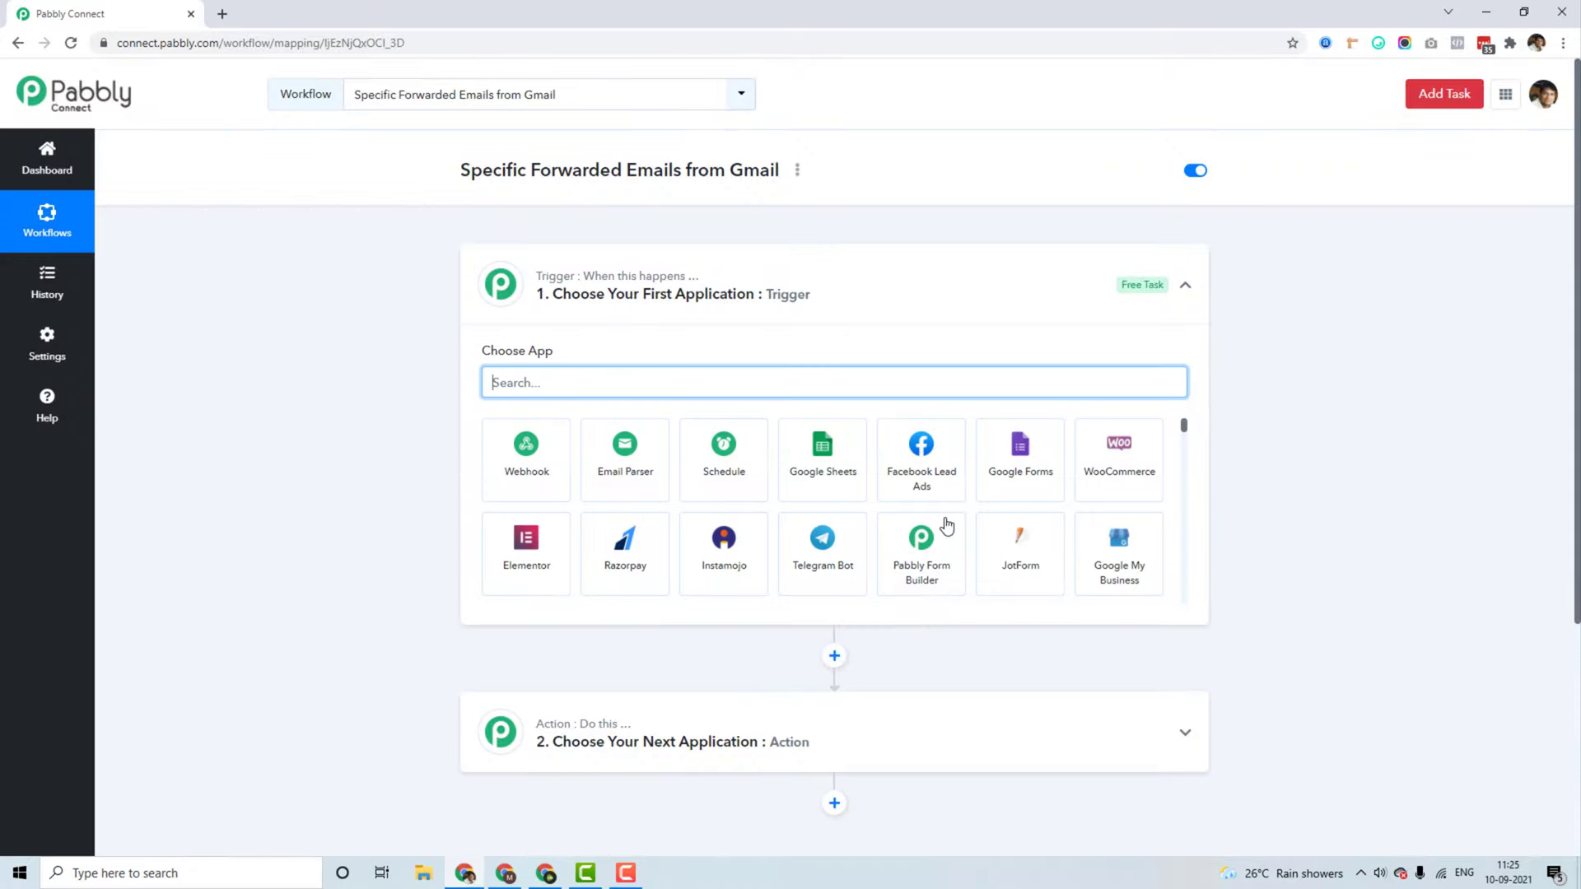
# Step: Choose Email Parser by Pabbly as the trigger app and copy its parser email address
pyautogui.write('email parser')
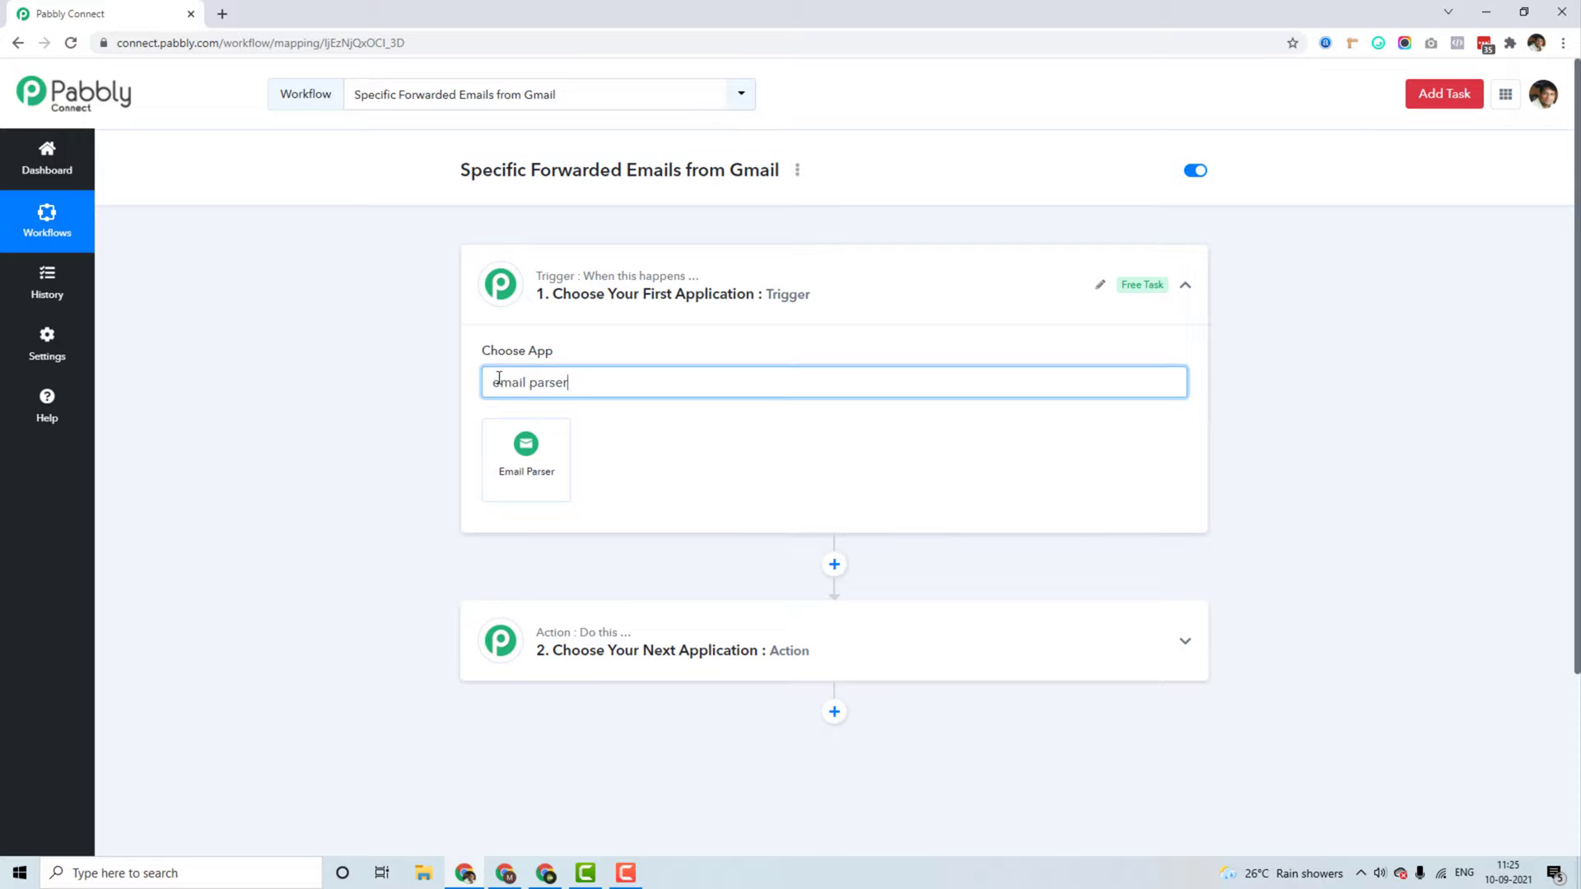
pyautogui.click(524, 454)
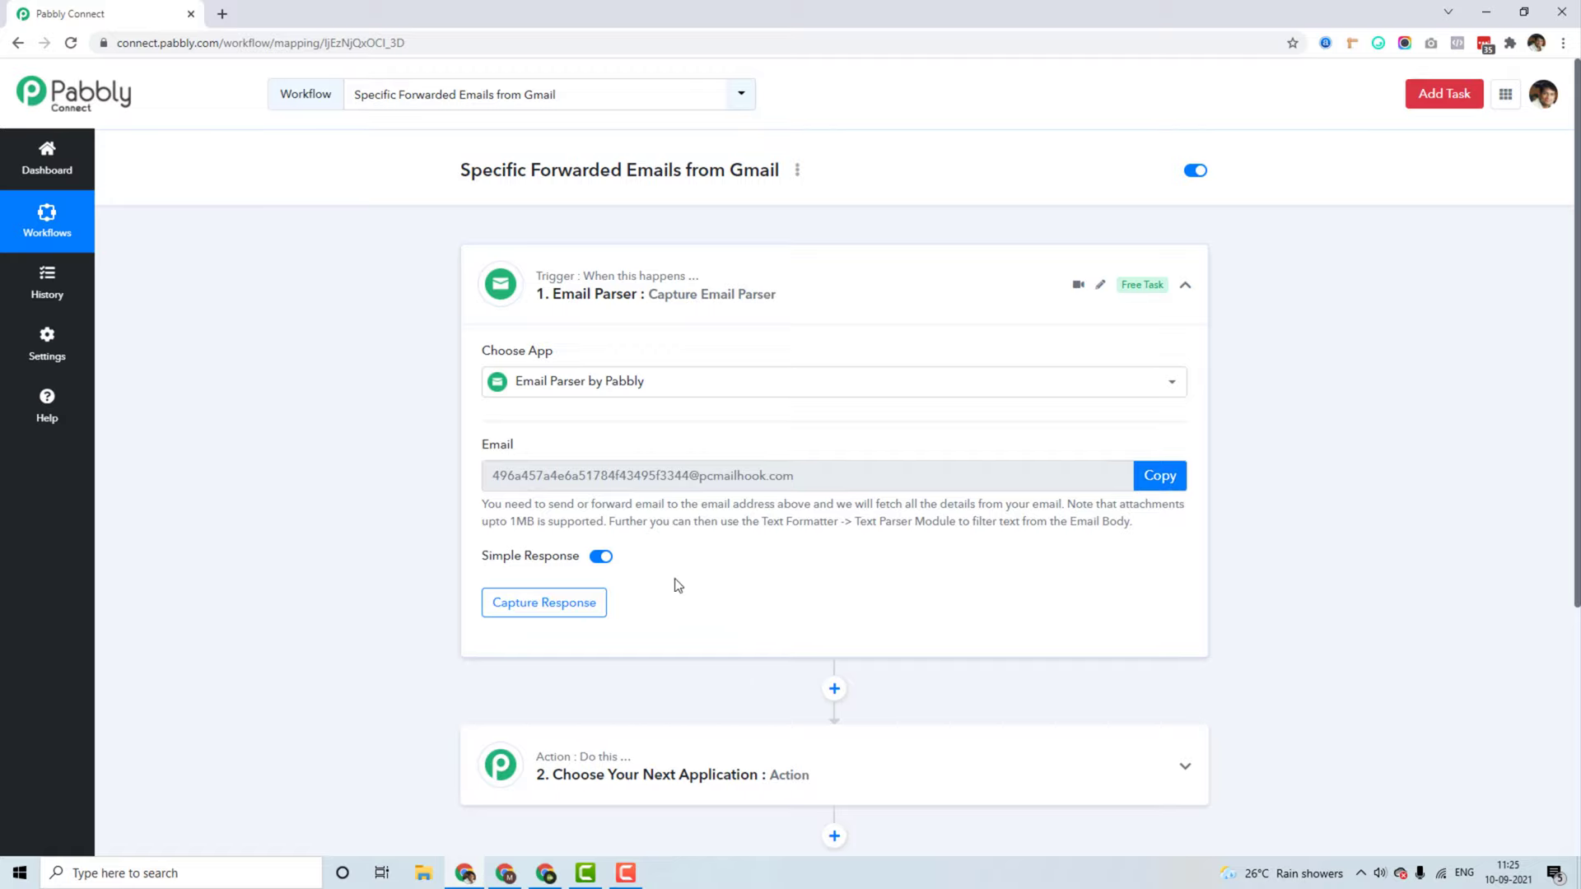
pyautogui.click(1166, 475)
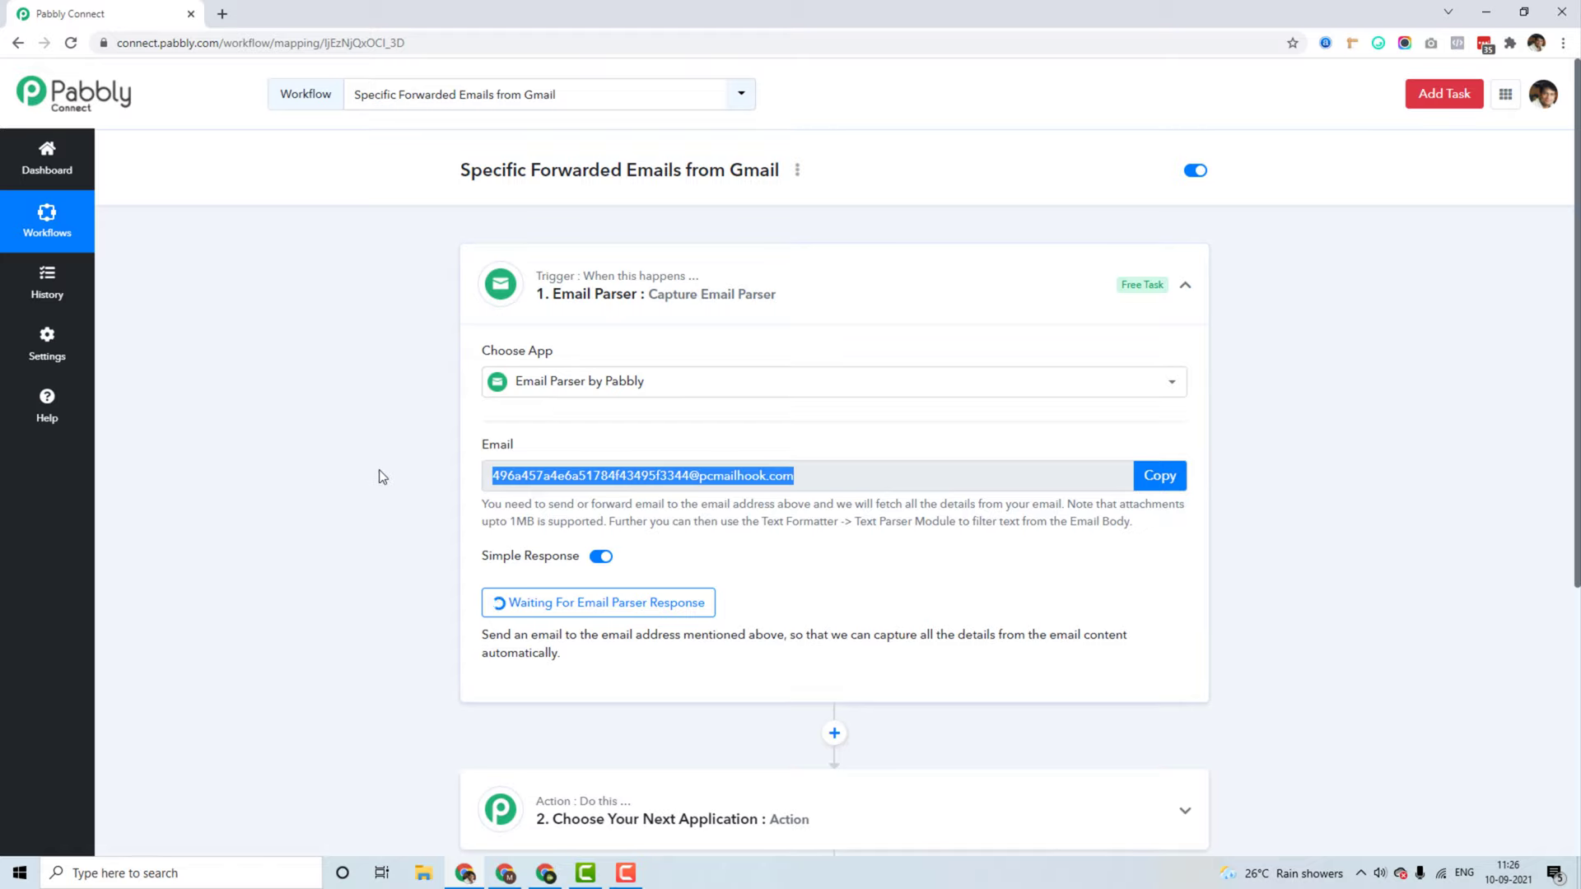
# Step: Open 'This is my first email', copy the sender's address from its details, and return to Inbox
pyautogui.click(505, 872)
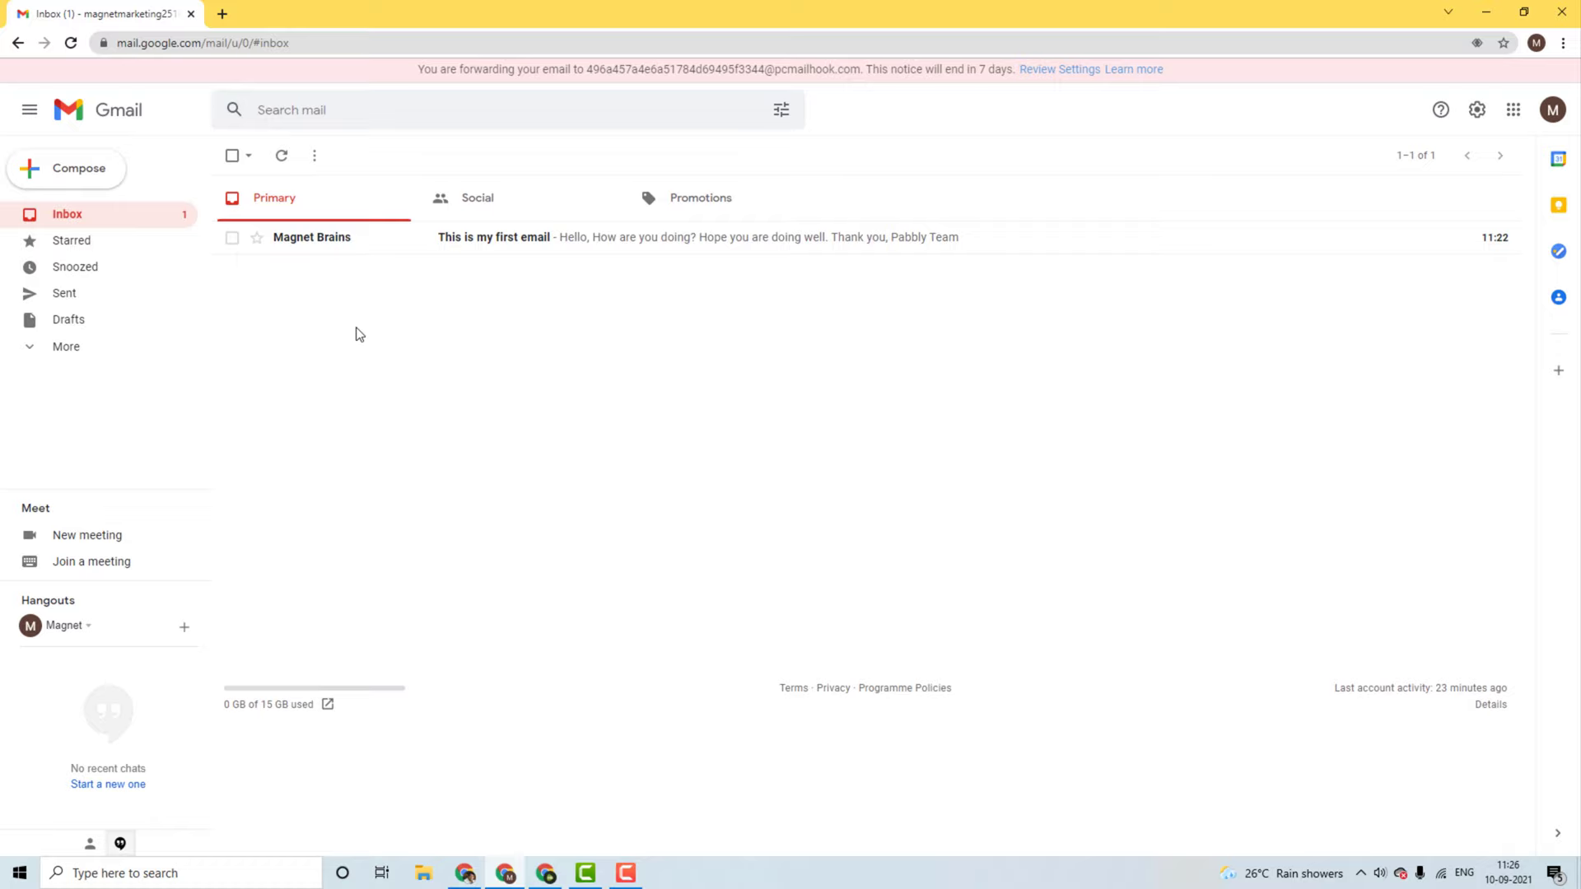
pyautogui.click(362, 249)
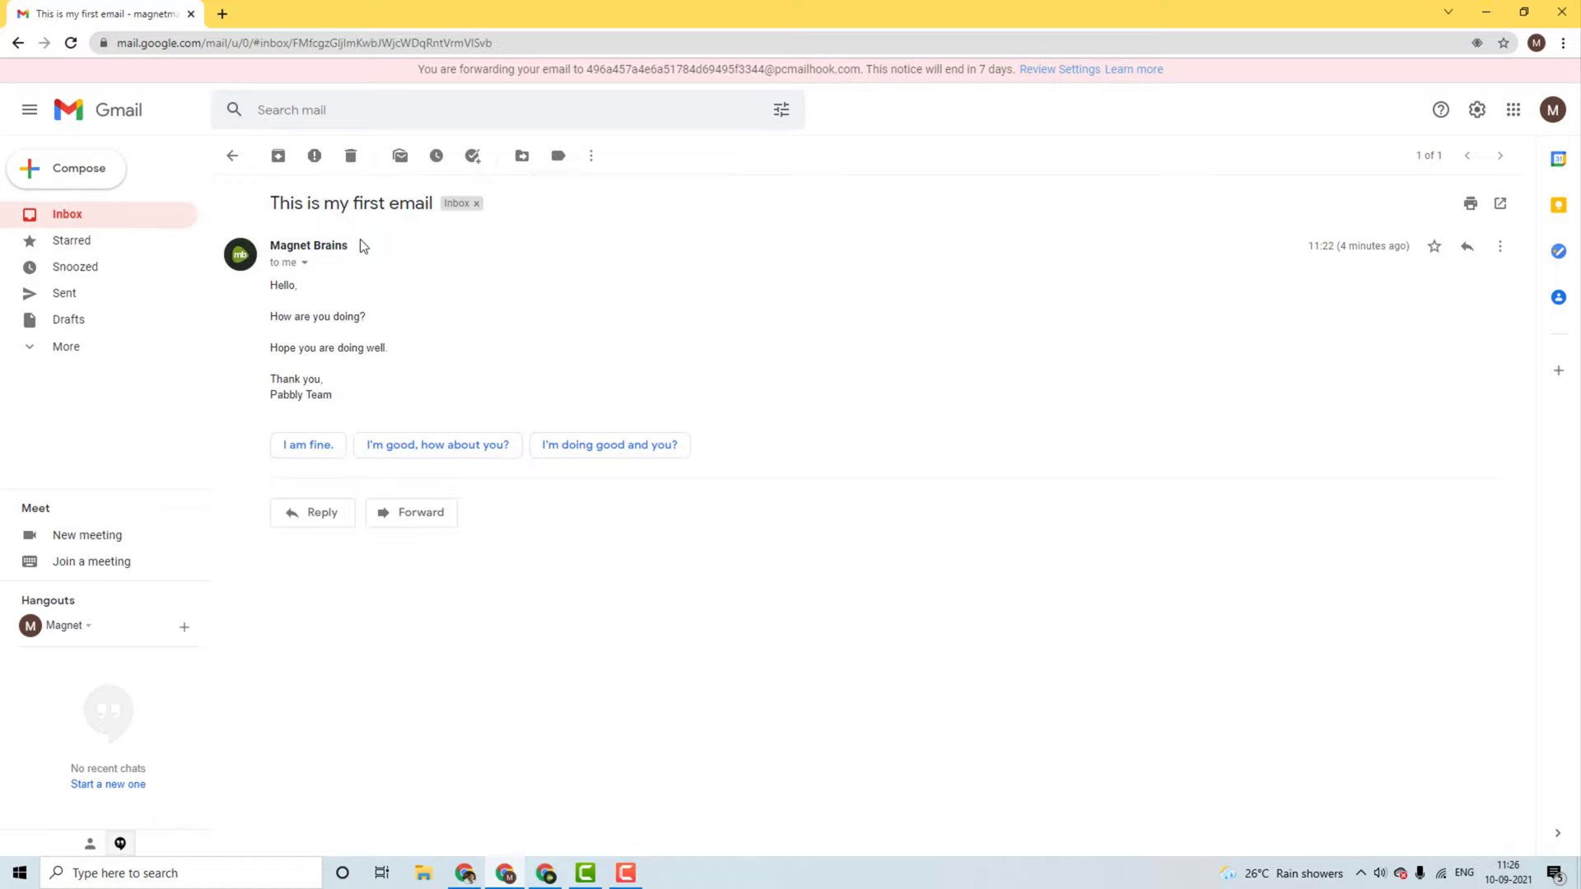
pyautogui.click(305, 266)
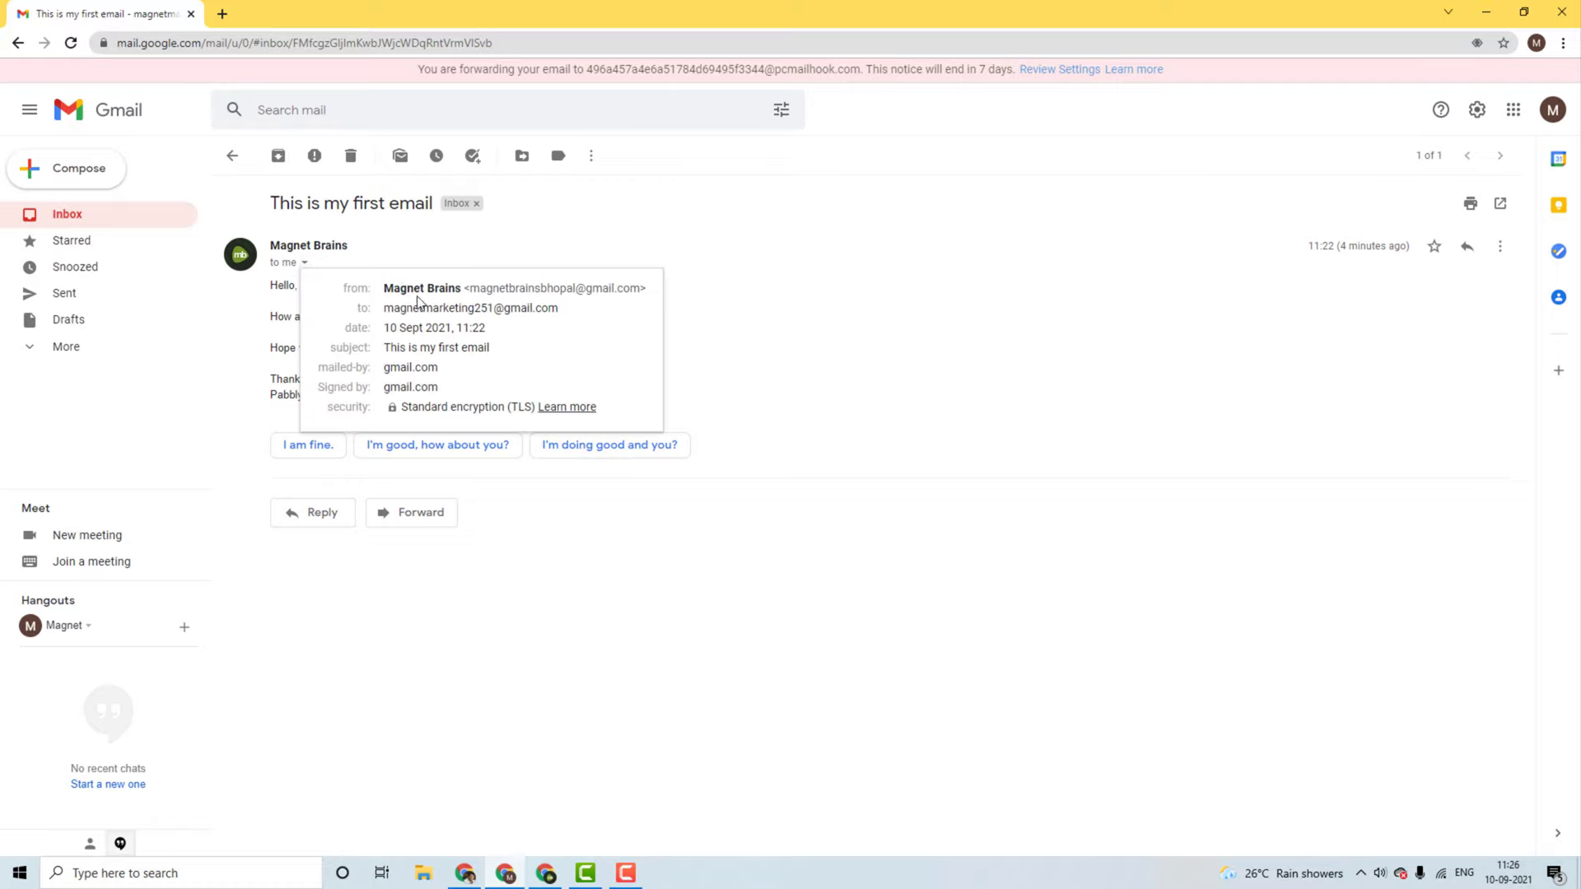
pyautogui.moveTo(473, 289); pyautogui.dragTo(641, 289)
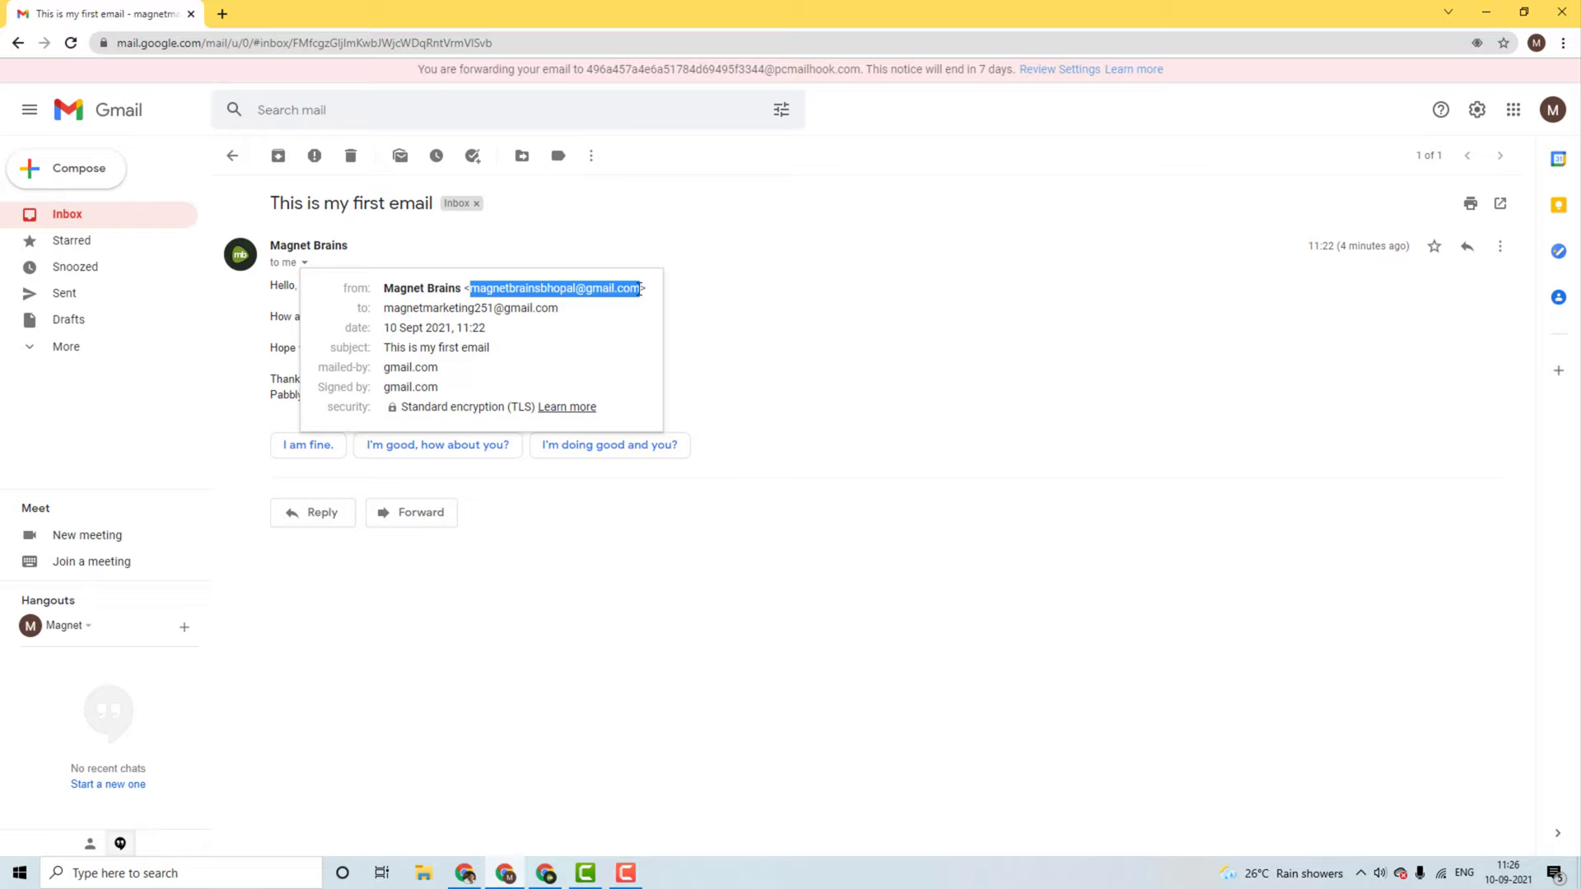
pyautogui.rightClick(560, 289)
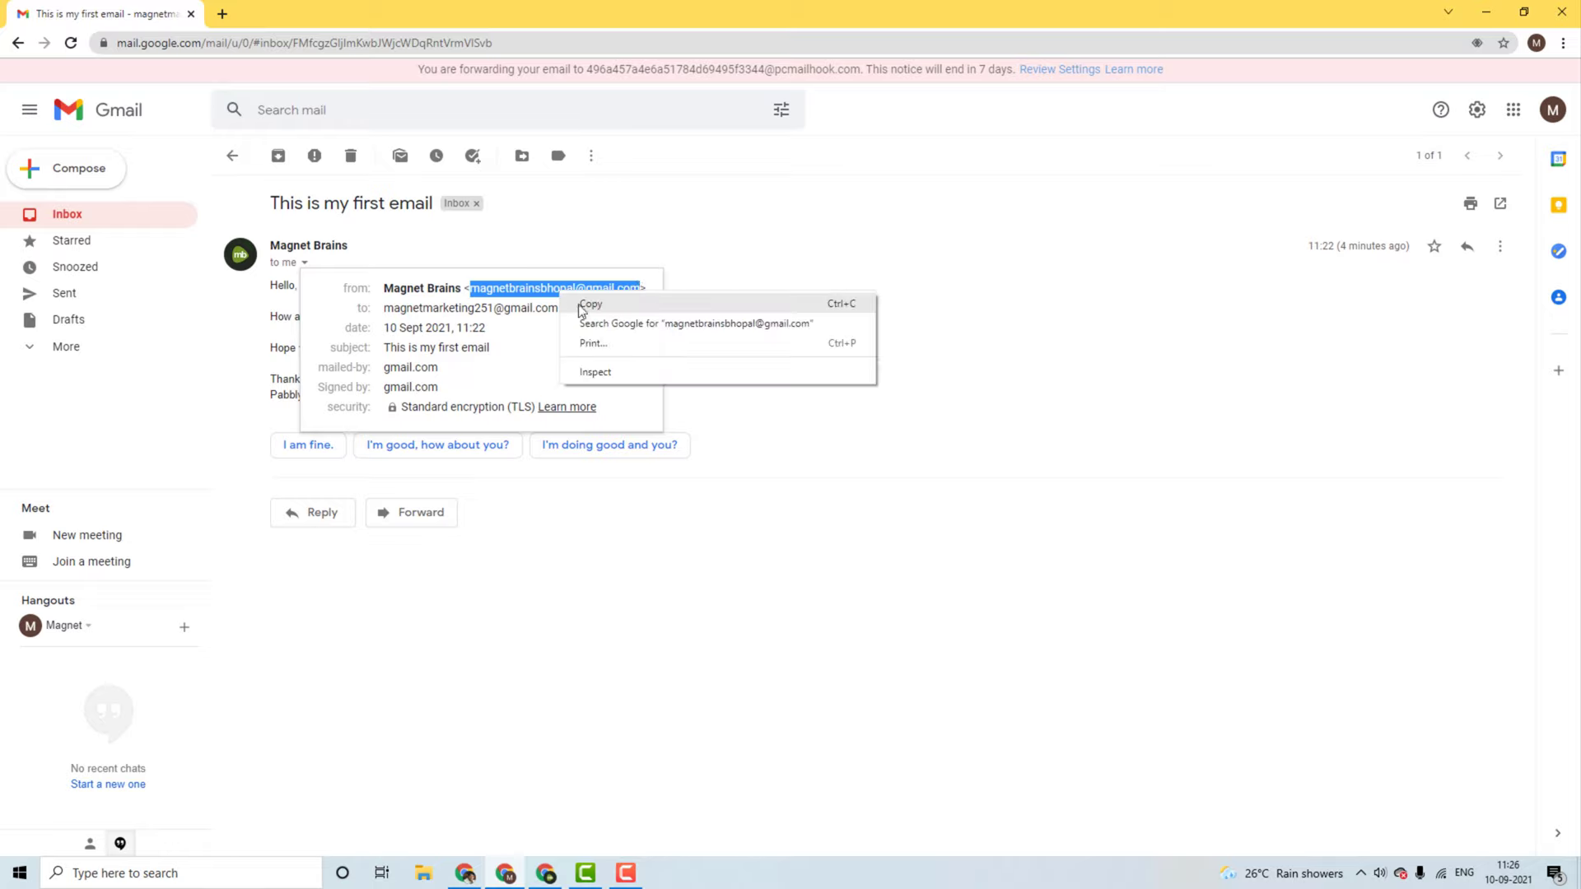
pyautogui.click(583, 308)
pyautogui.click(778, 272)
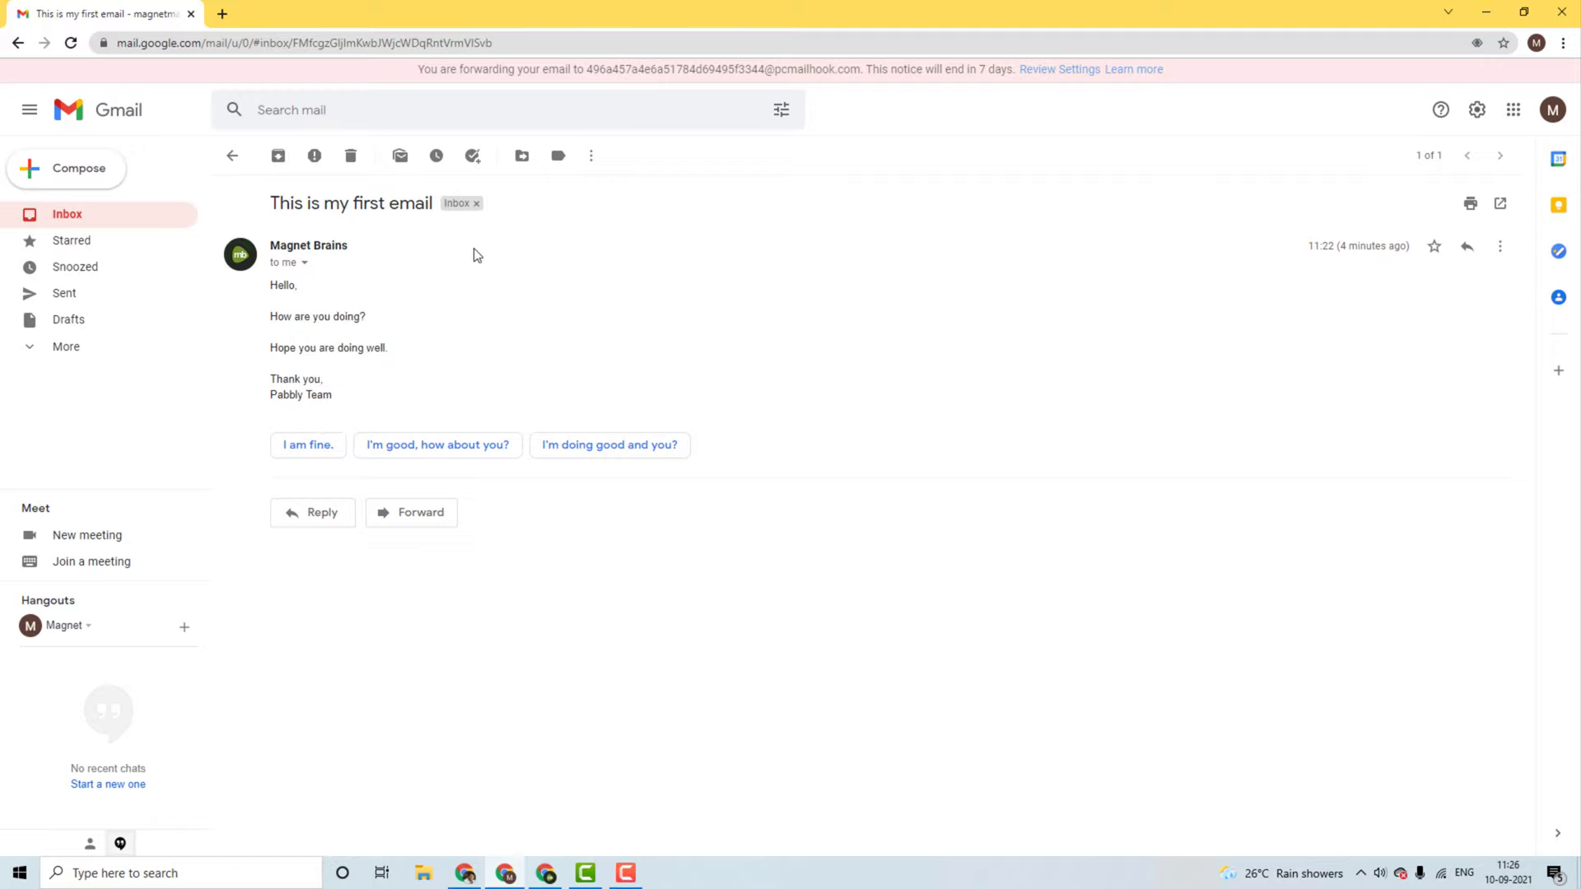
pyautogui.click(65, 218)
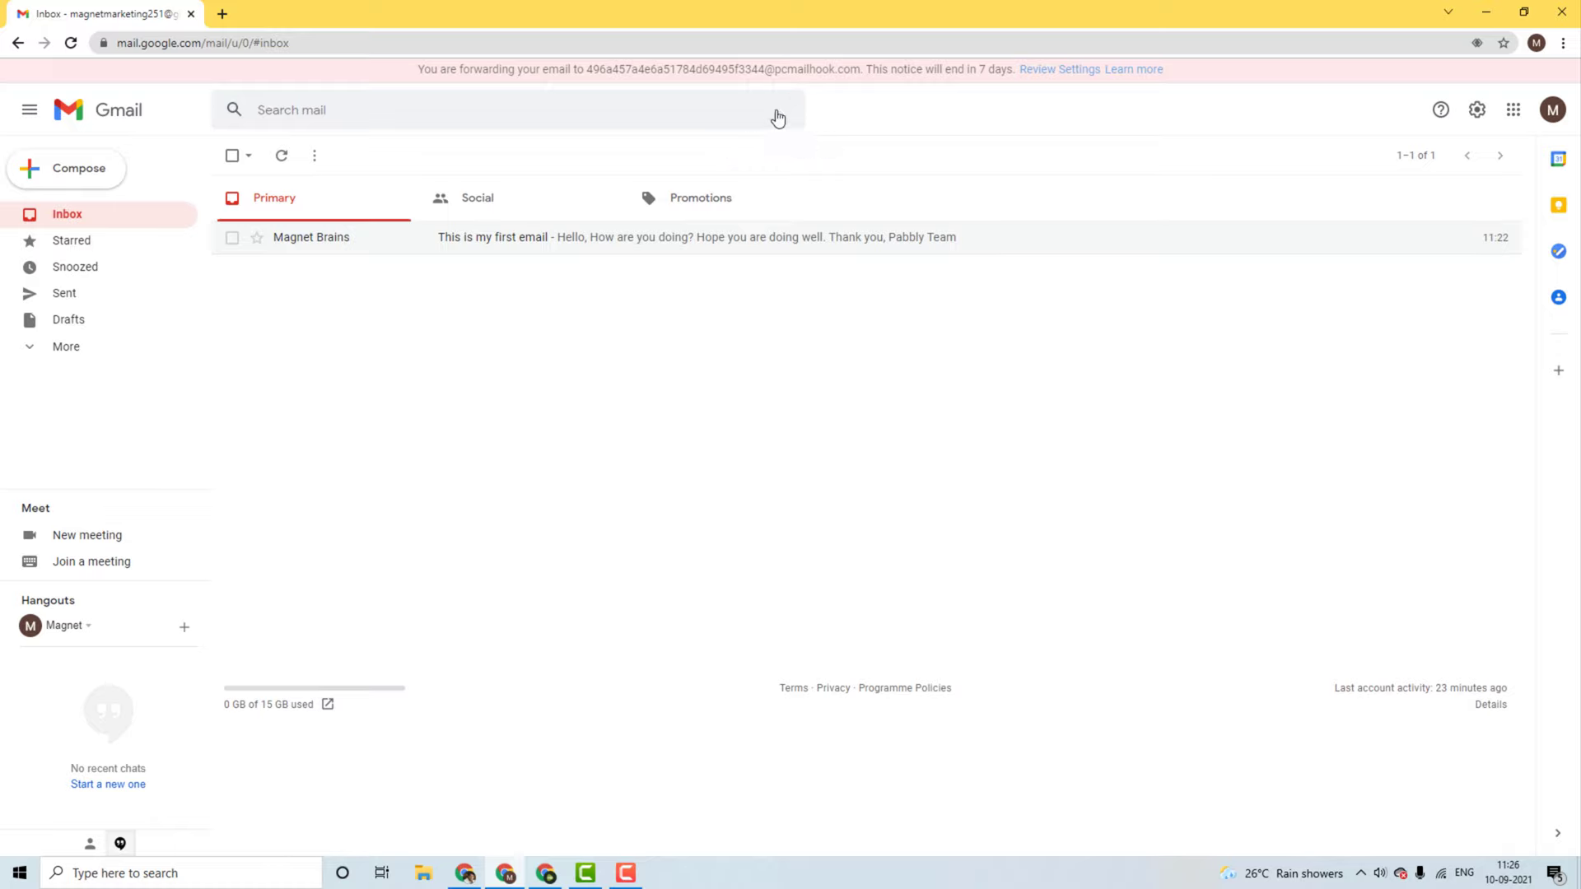
# Step: Run an advanced search with the pasted sender address in From, clearing the 'New Payments' subject text
pyautogui.click(778, 116)
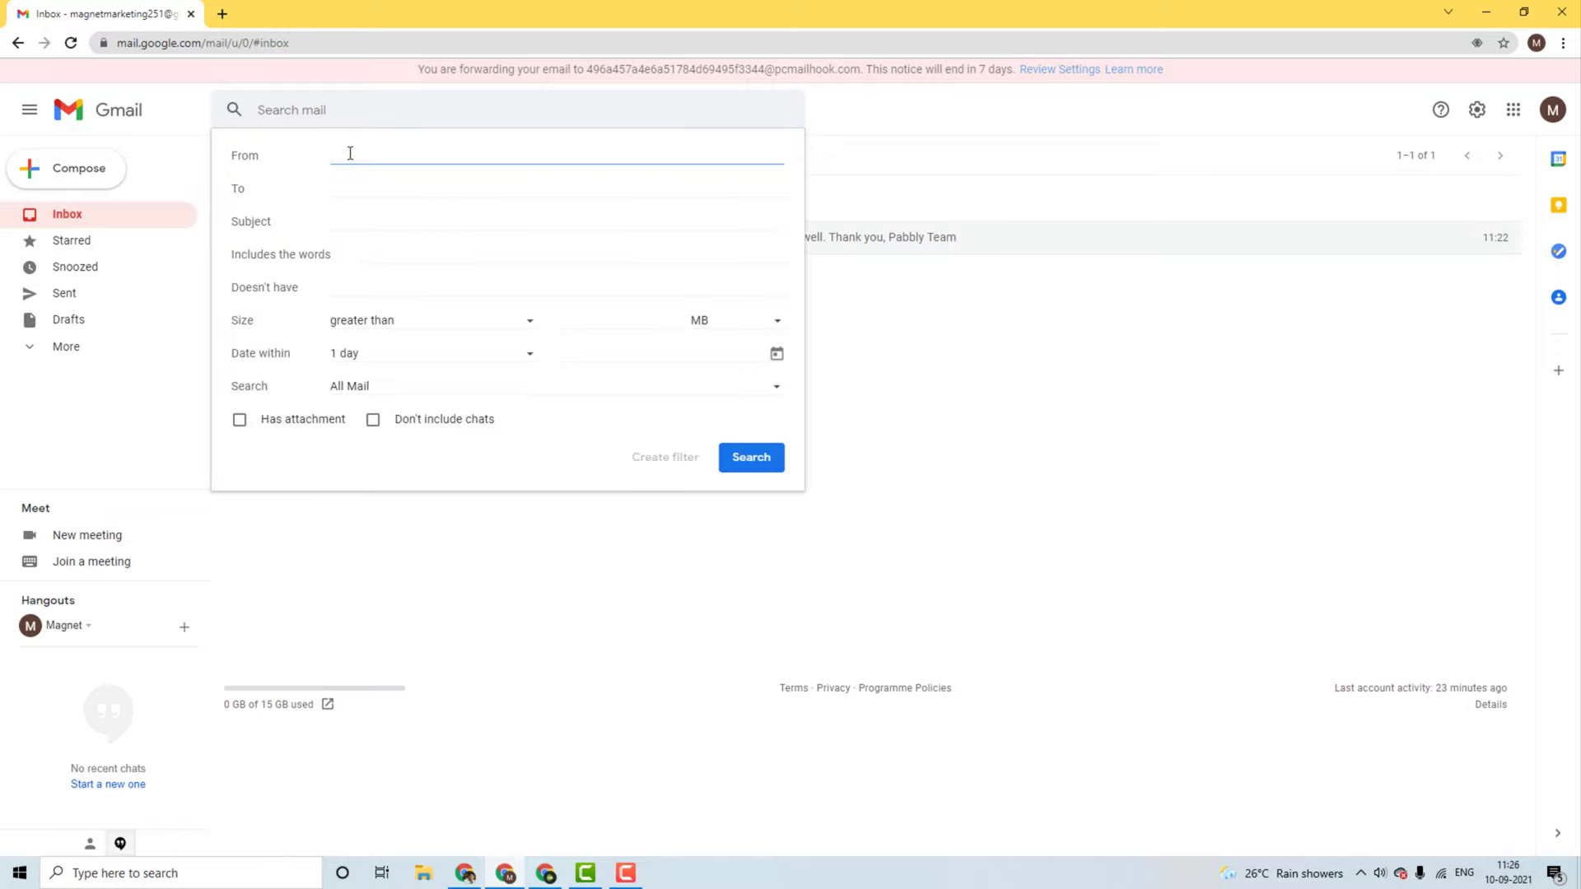
pyautogui.hotkey('ctrl', 'v')
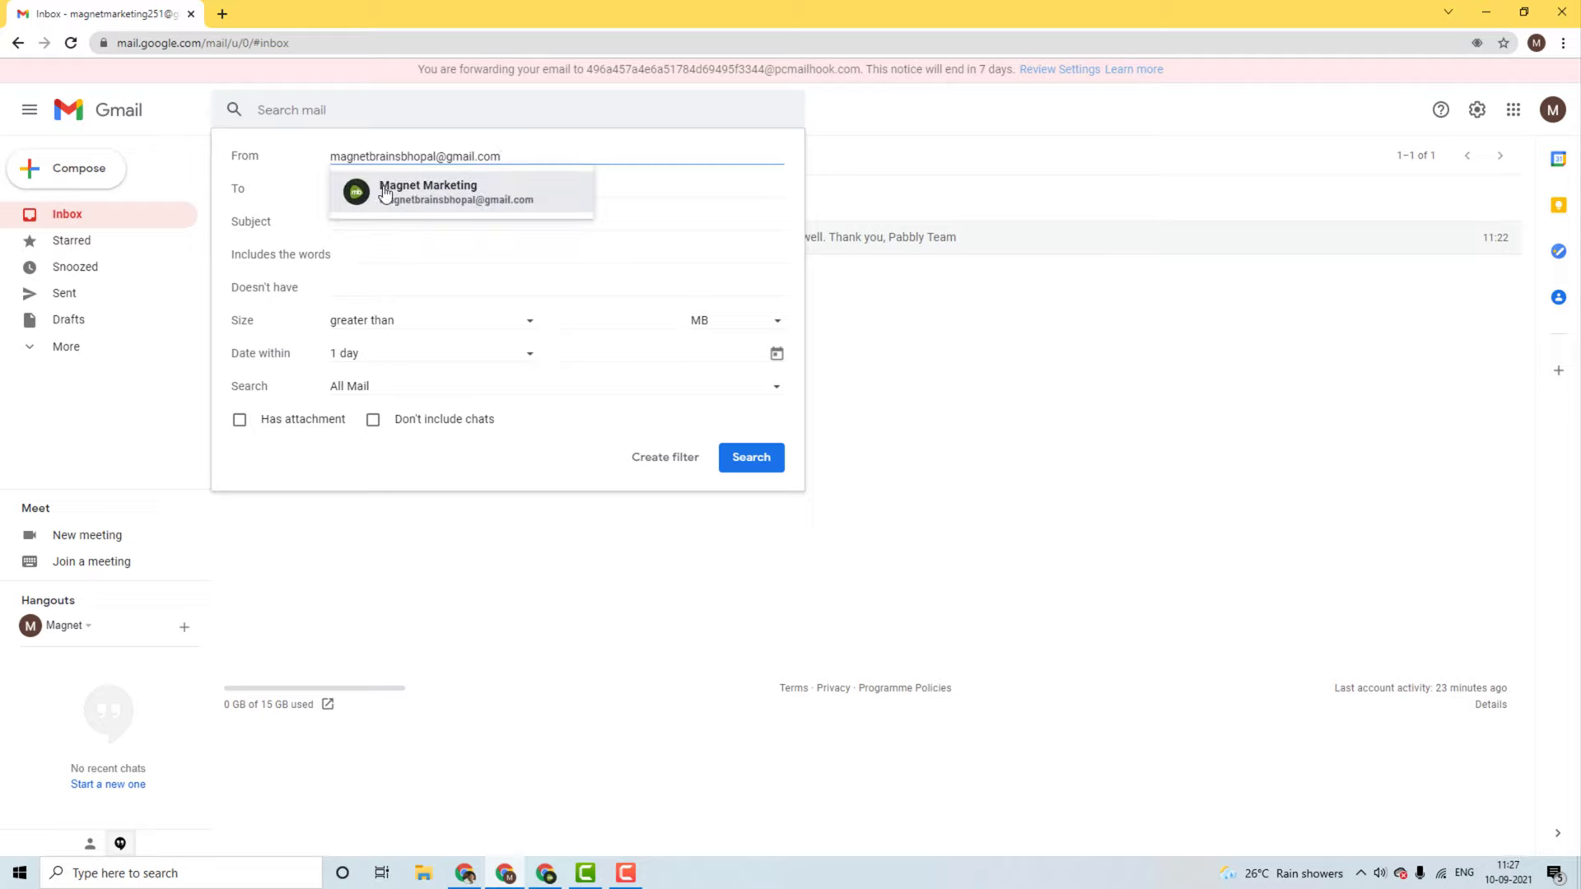
pyautogui.click(384, 194)
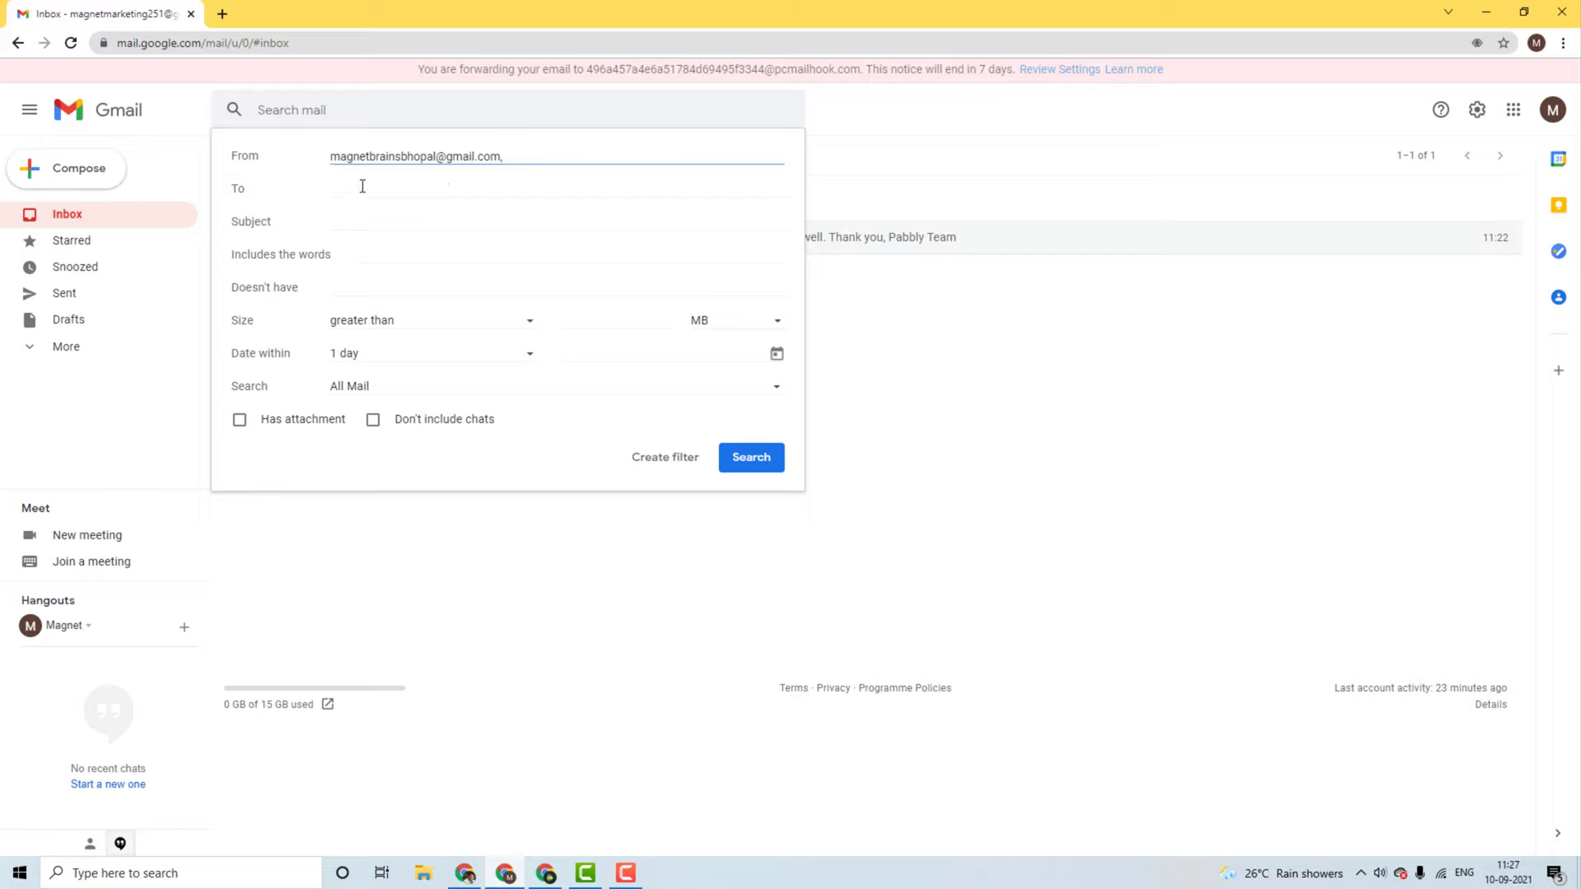
pyautogui.click(359, 221)
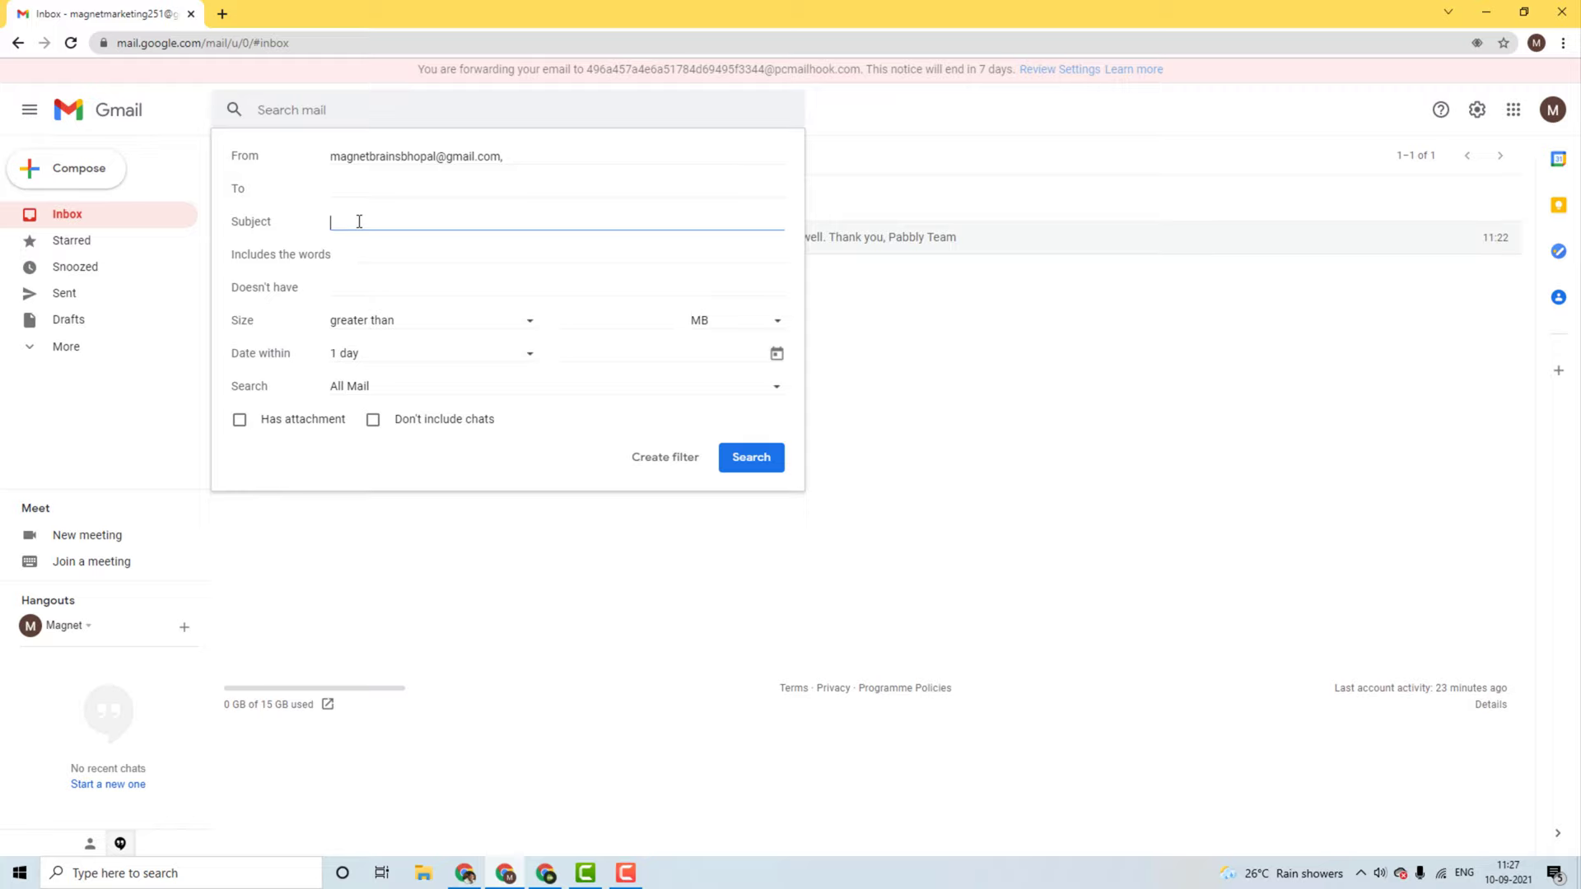
pyautogui.write('New Payments')
pyautogui.tripleClick(359, 222)
pyautogui.press('BackSpace')
pyautogui.click(370, 257)
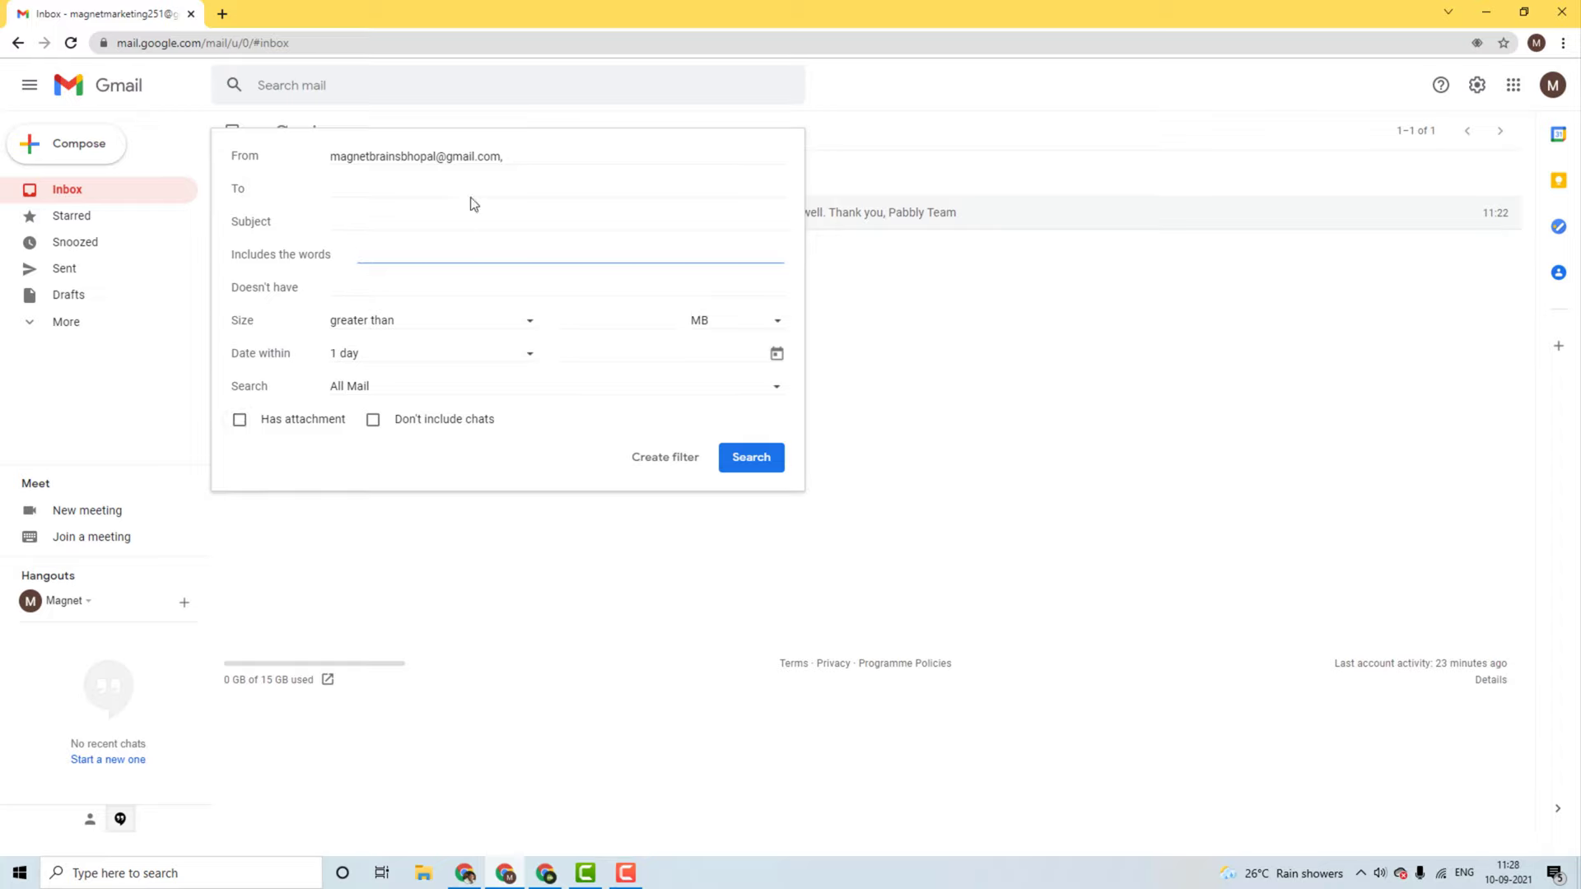
pyautogui.click(530, 159)
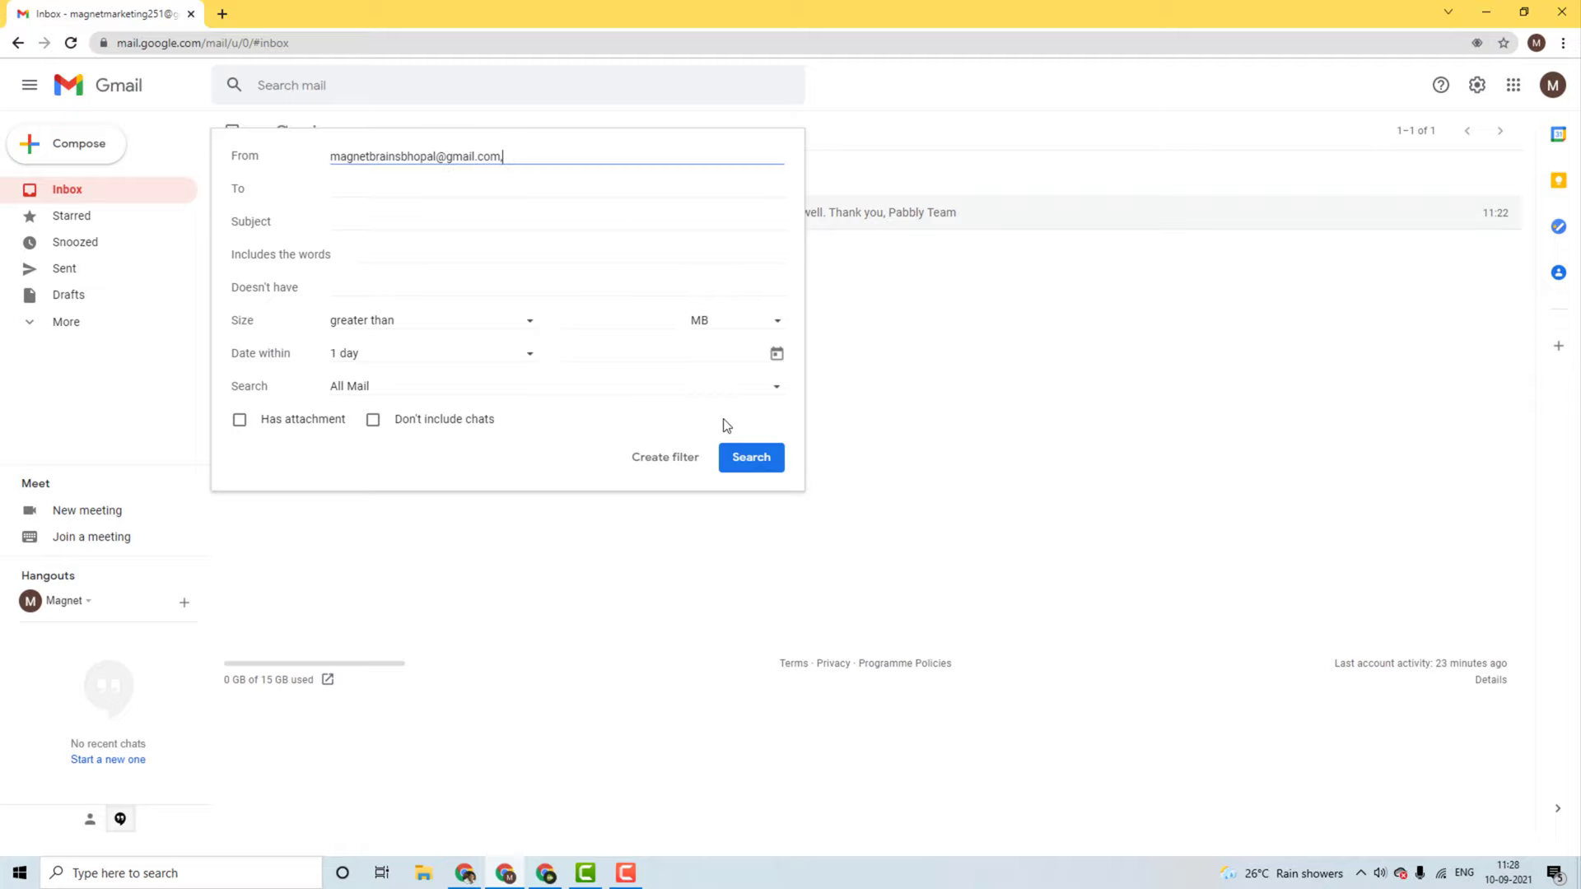
pyautogui.click(755, 464)
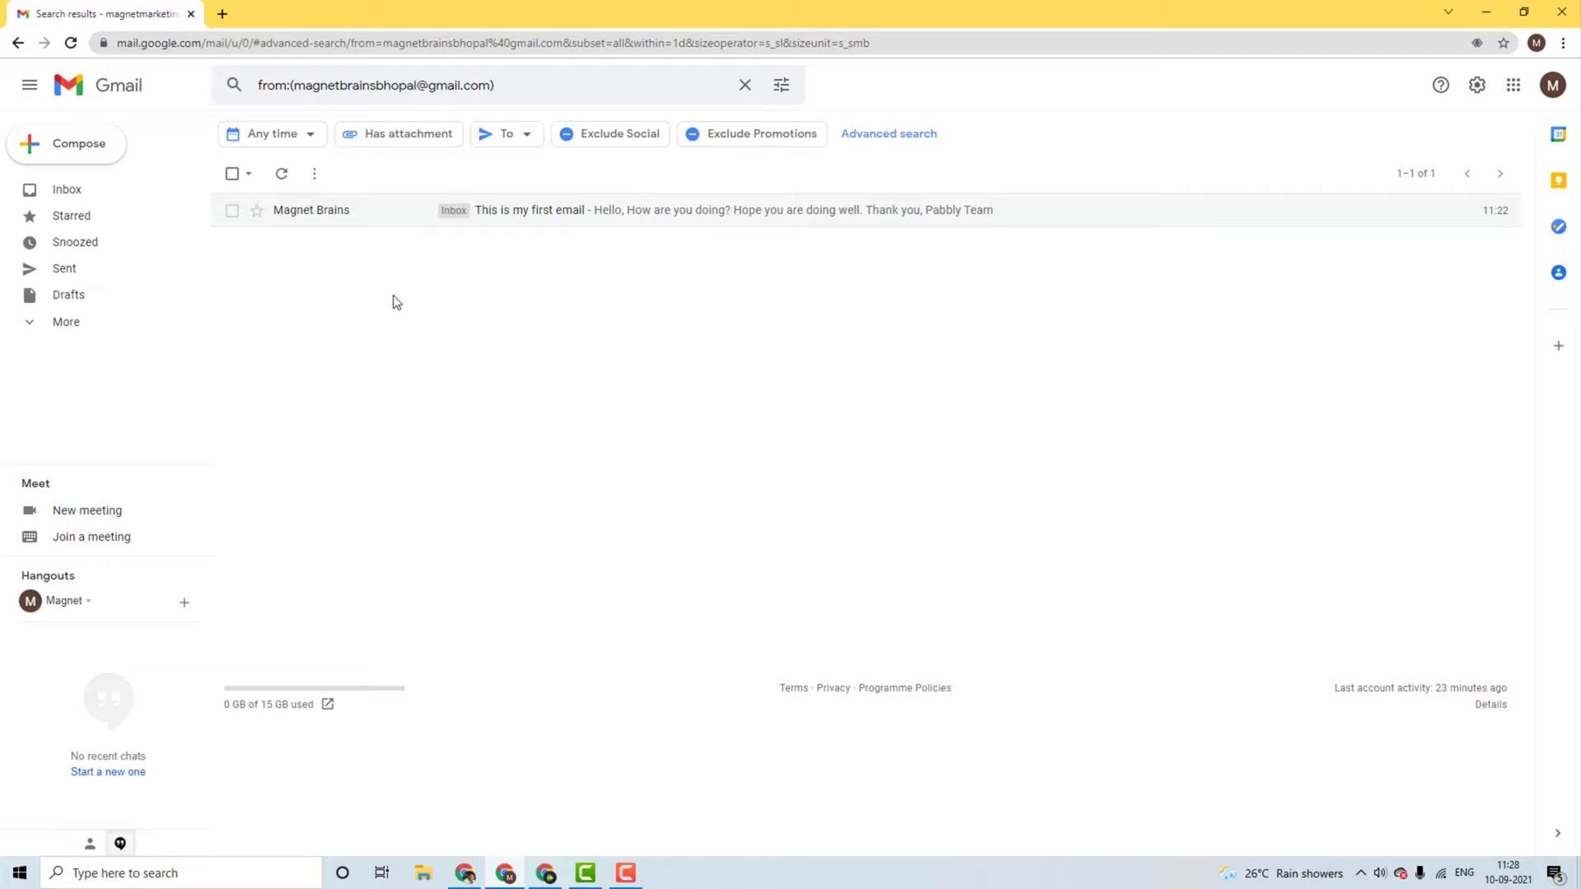
# Step: Create a filter from the sender search and go to Gmail's add-forwarding-address settings
pyautogui.click(782, 87)
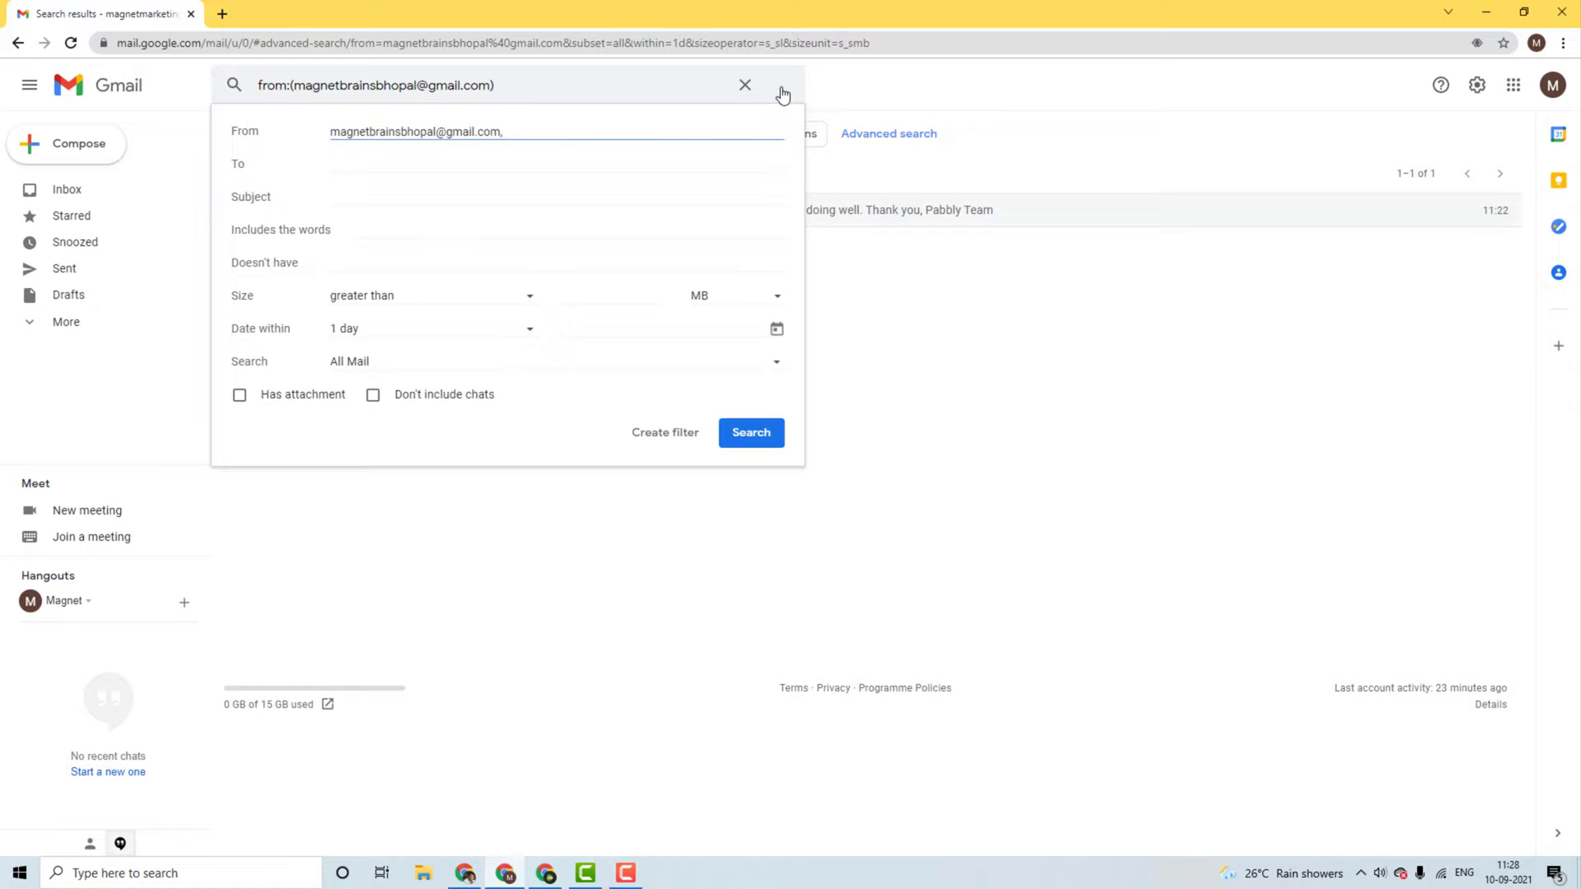
pyautogui.click(663, 445)
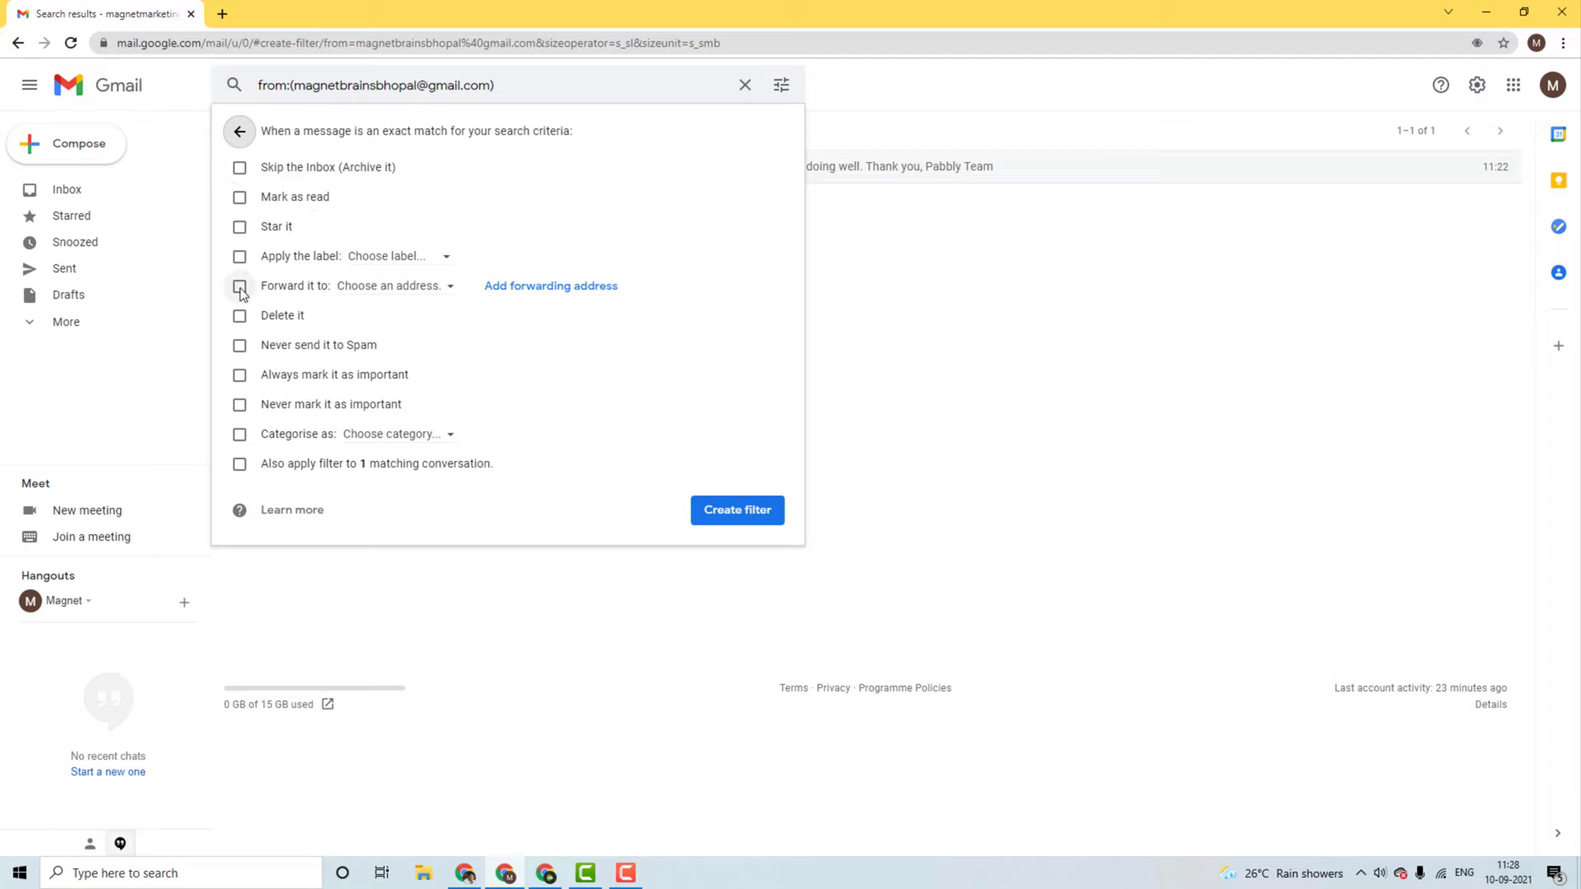
pyautogui.click(527, 290)
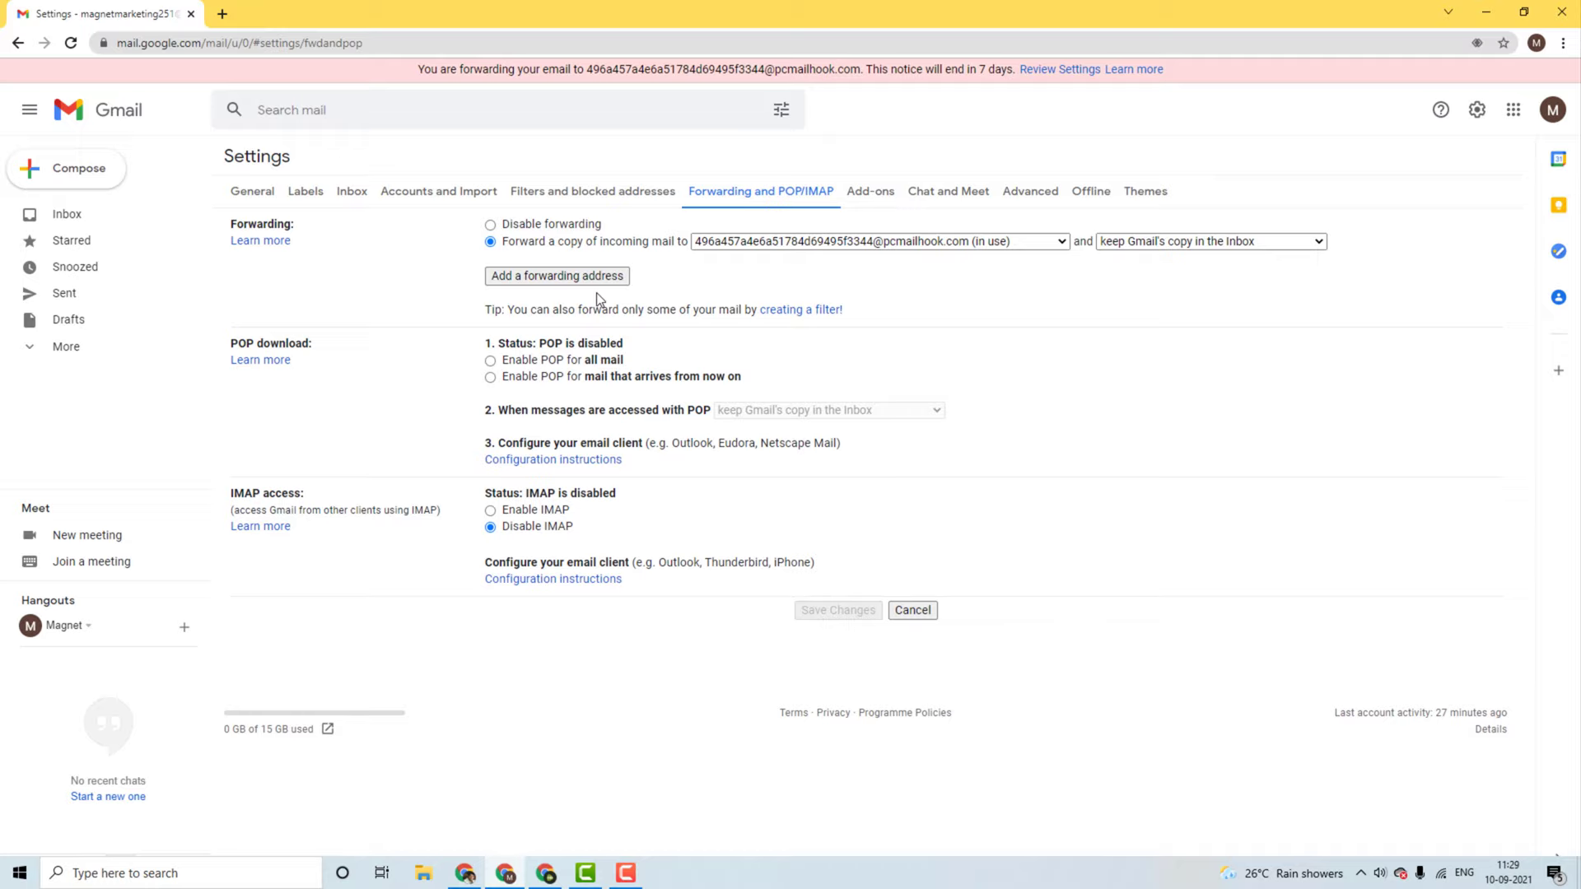
# Step: Copy the Email Parser trigger's address from Pabbly into Gmail's new forwarding address field
pyautogui.click(528, 277)
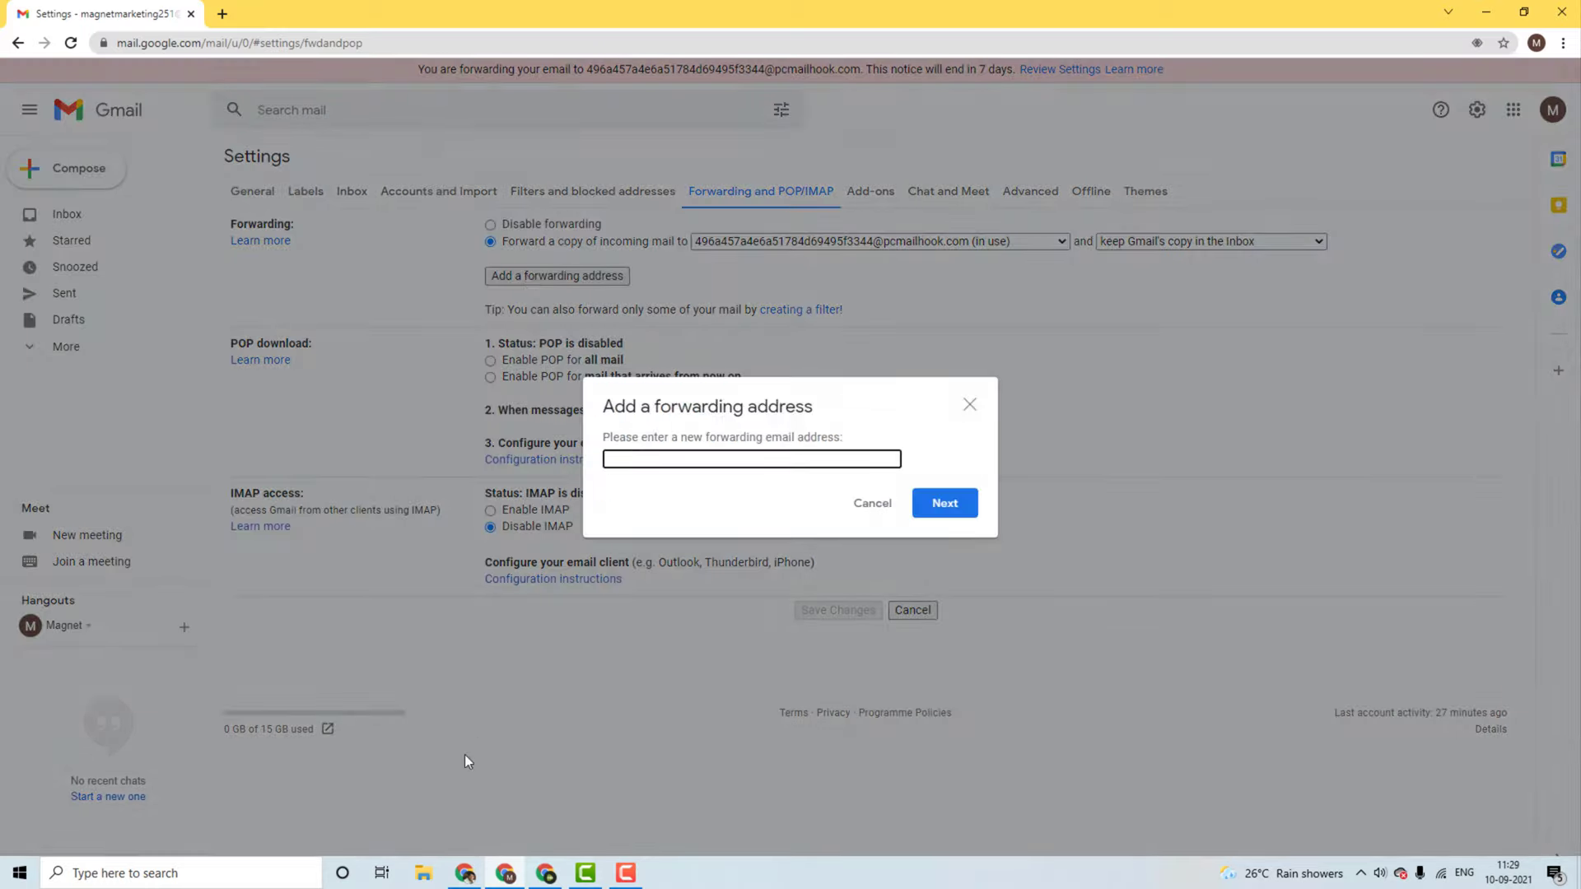
pyautogui.click(469, 868)
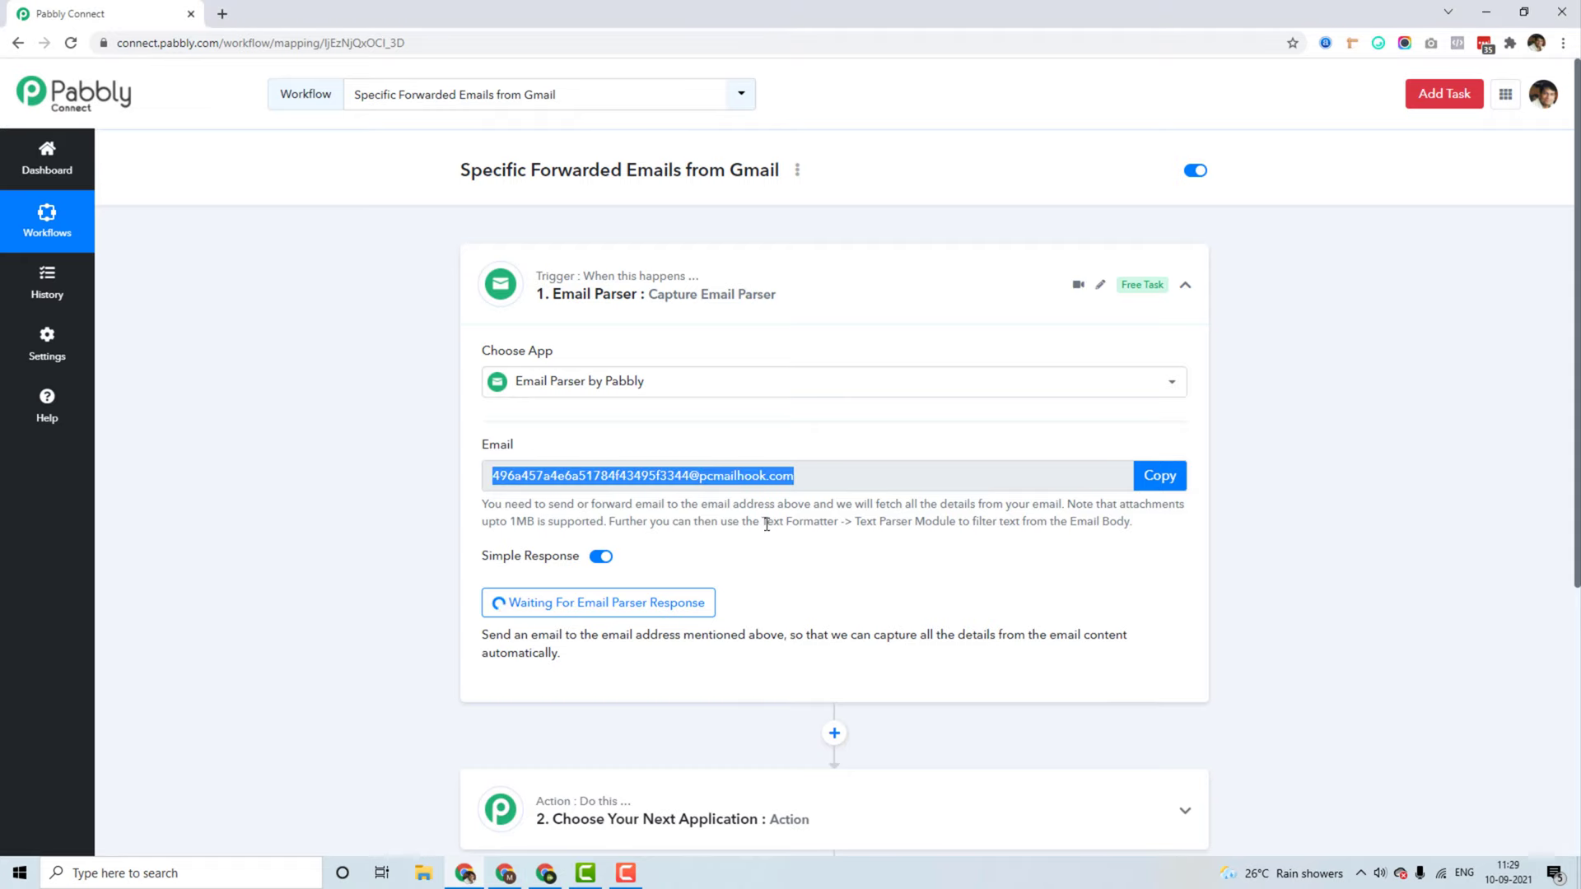
pyautogui.click(1159, 475)
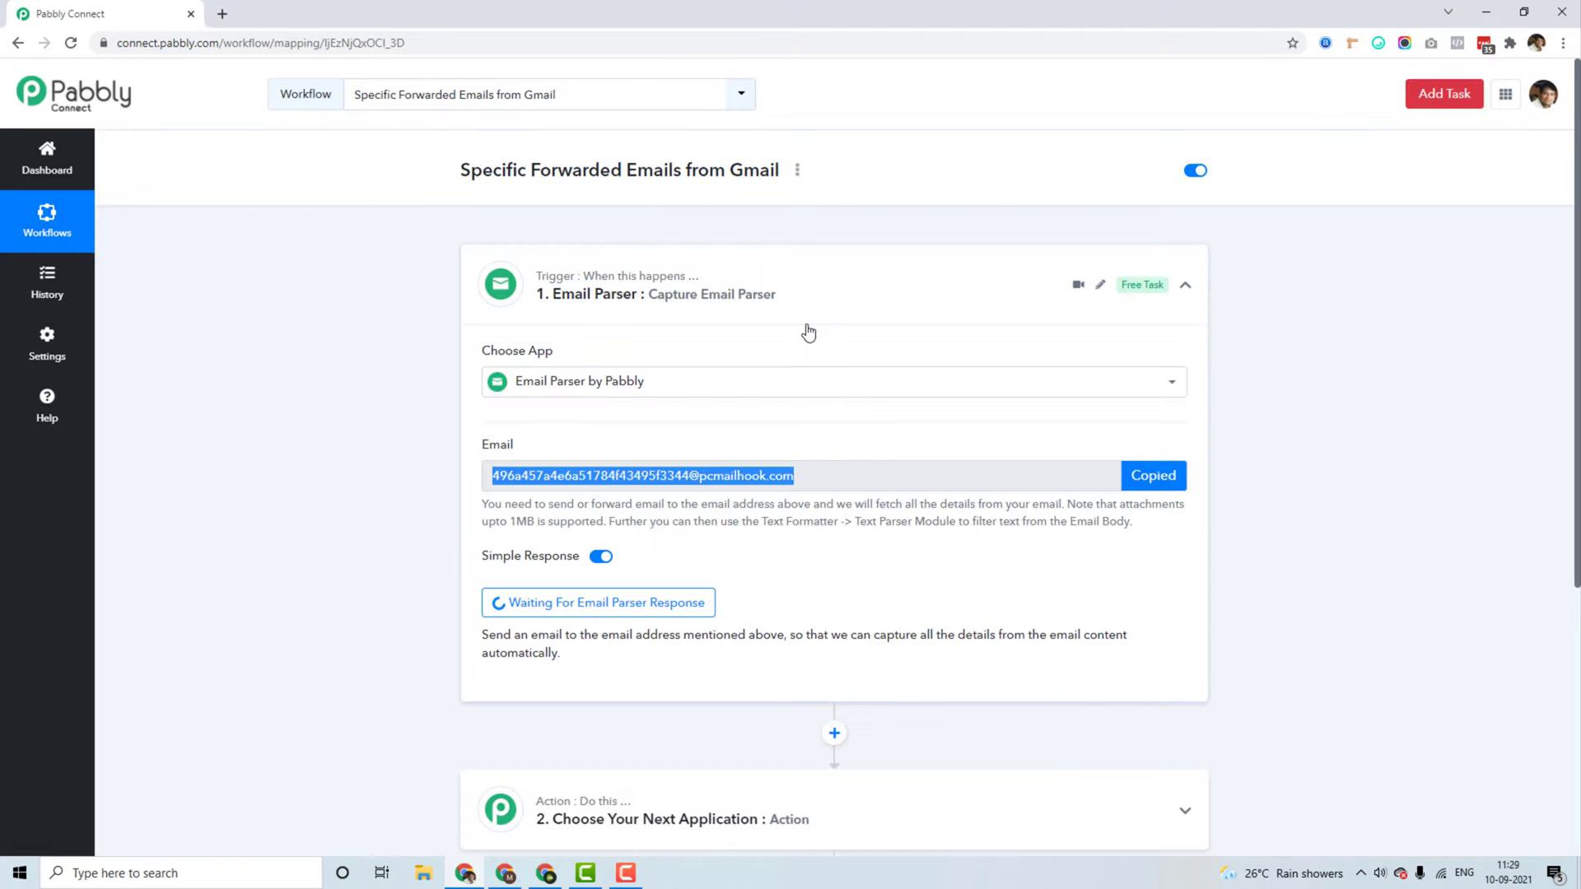
pyautogui.click(1486, 11)
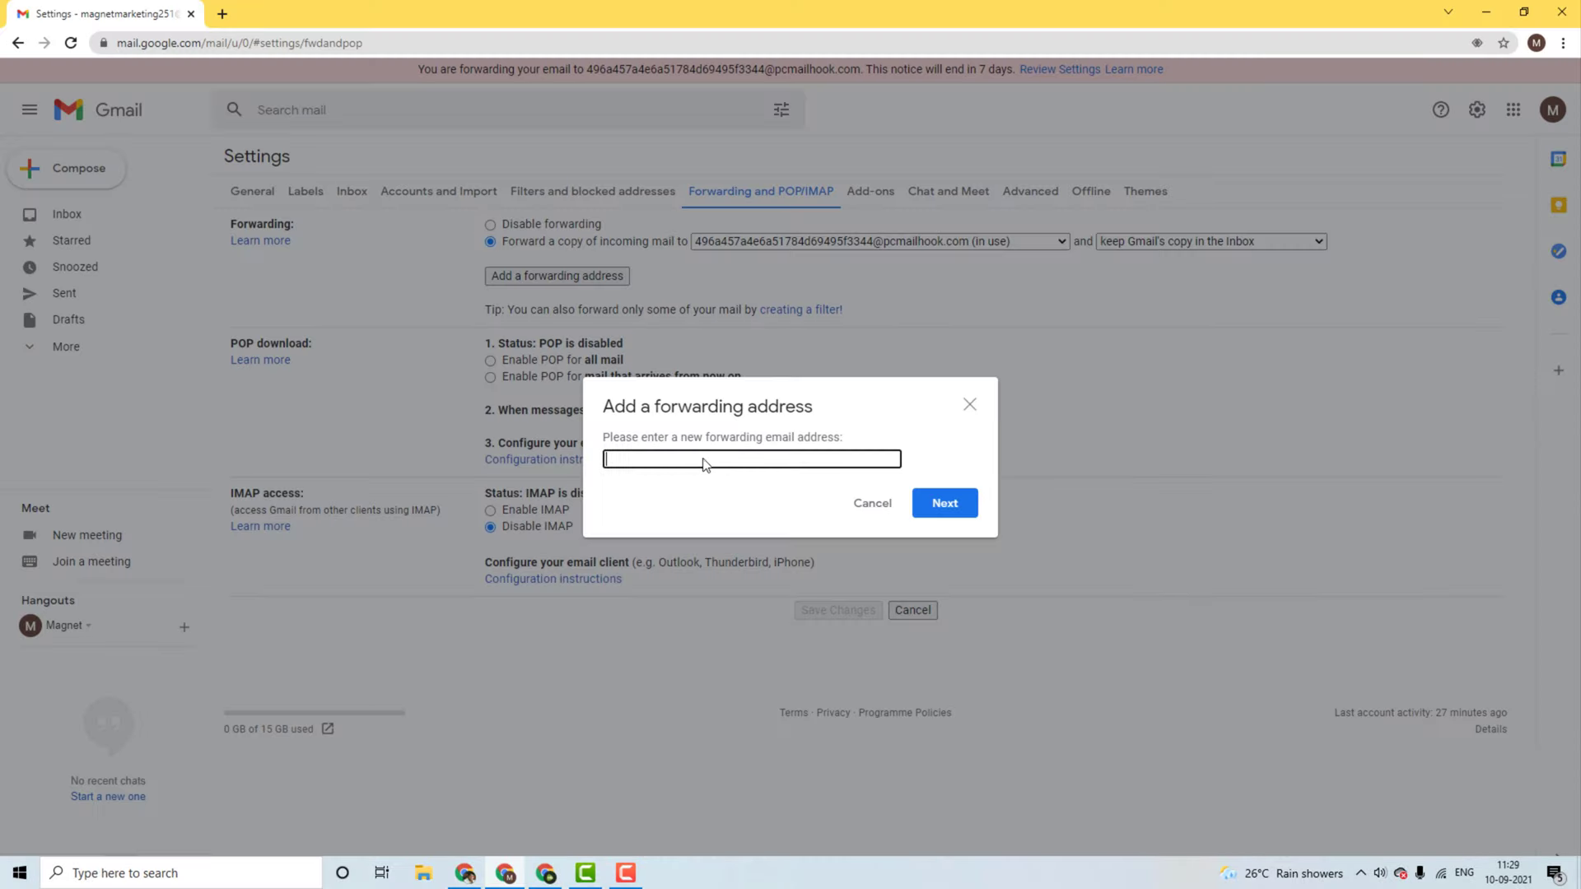
pyautogui.click(702, 461)
pyautogui.hotkey('ctrl', 'v')
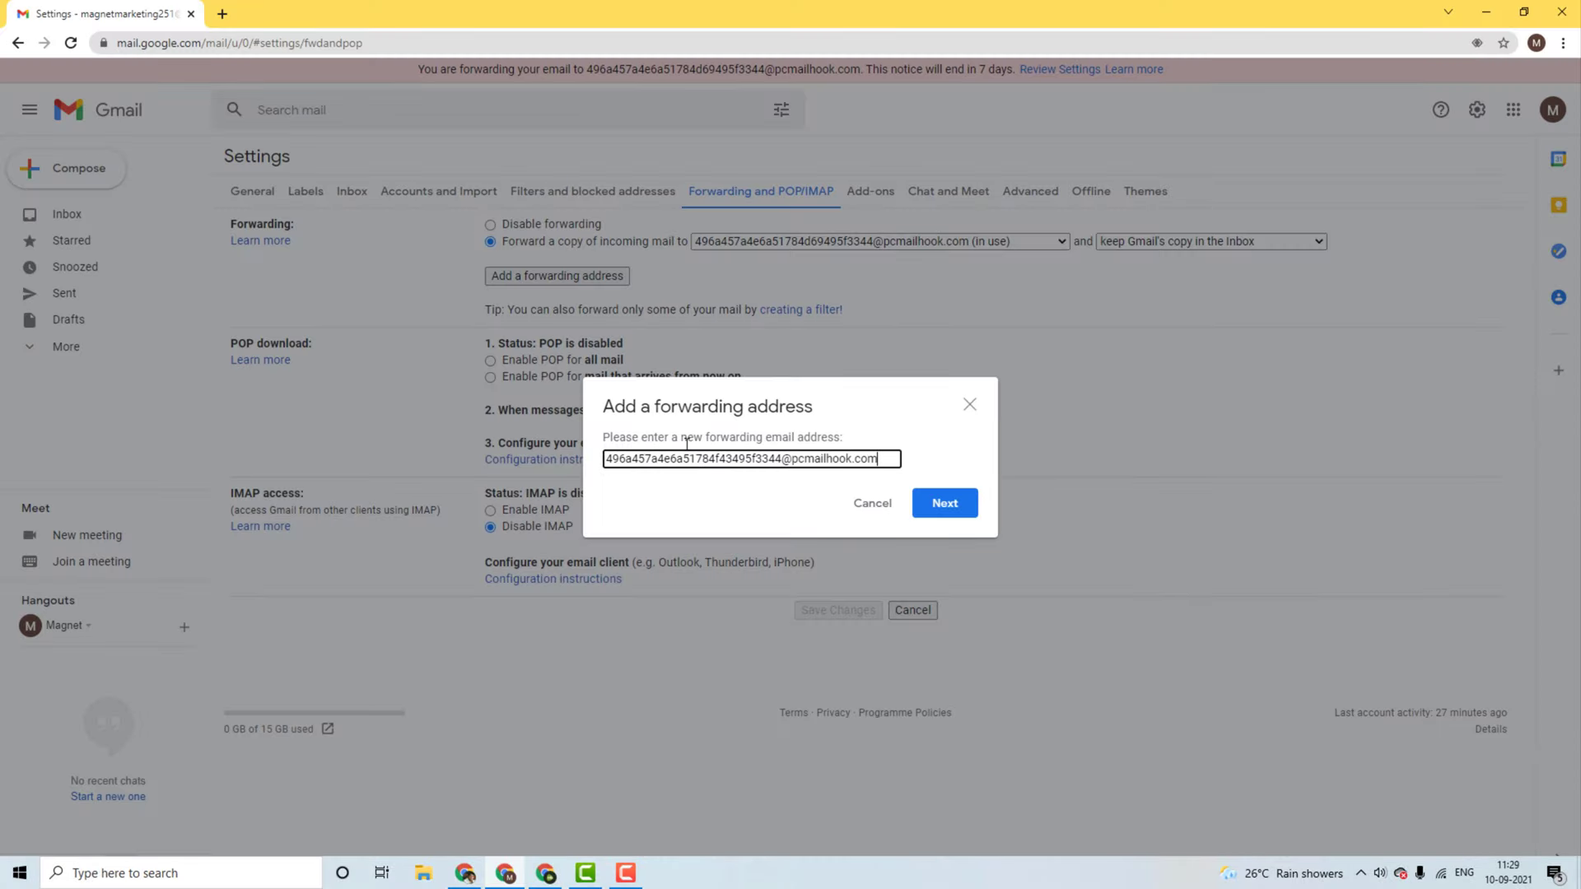
# Step: Confirm the forwarding address so Gmail sends a code, then view the captured email in Pabbly
pyautogui.click(943, 508)
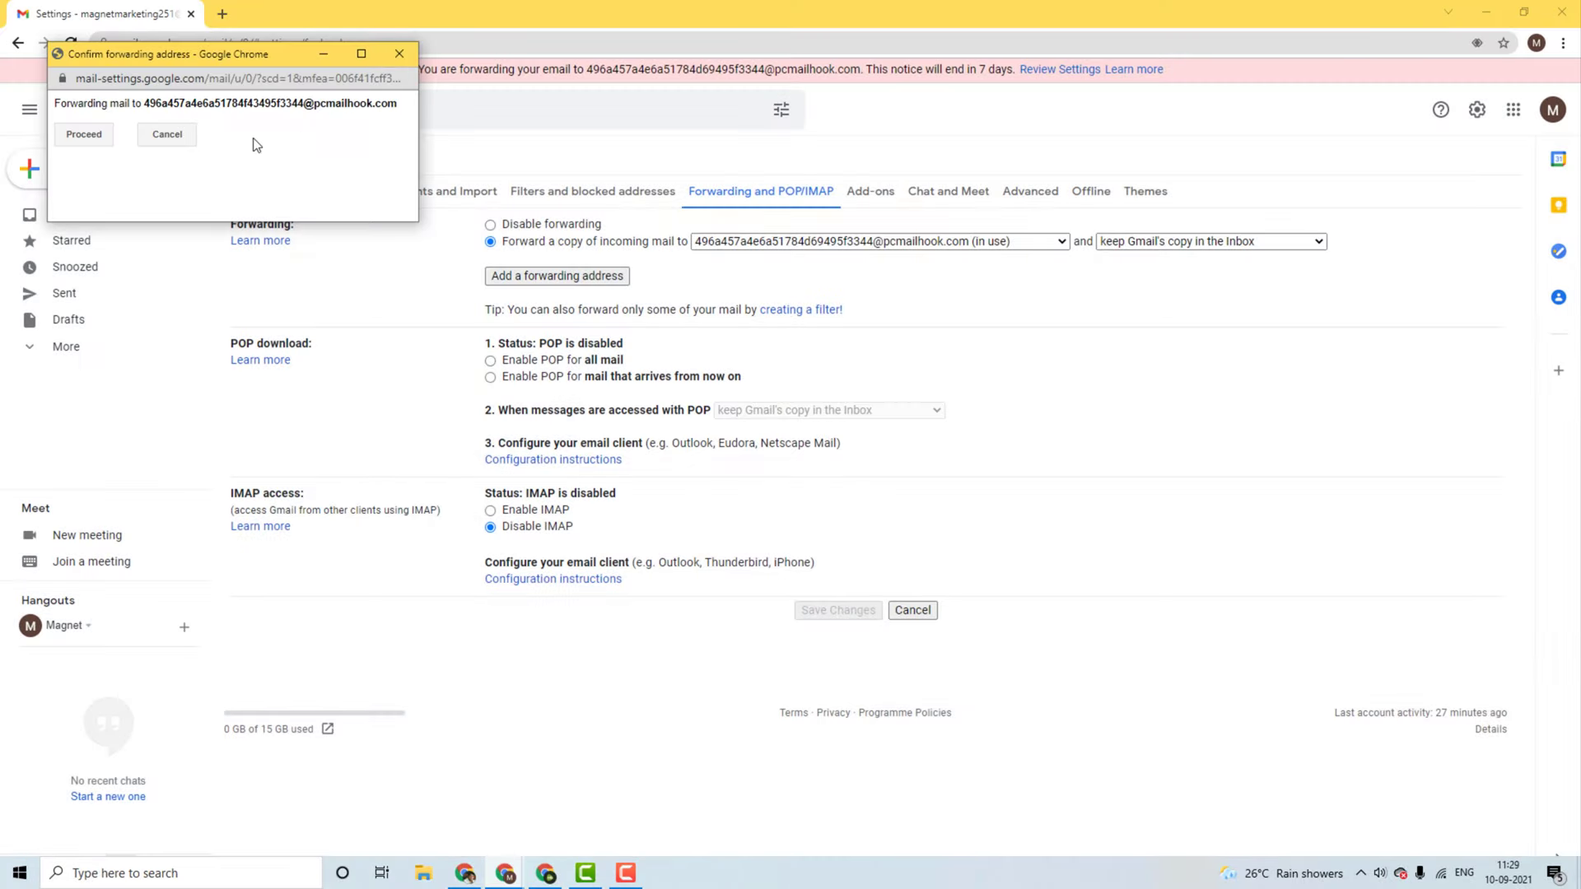
pyautogui.click(84, 136)
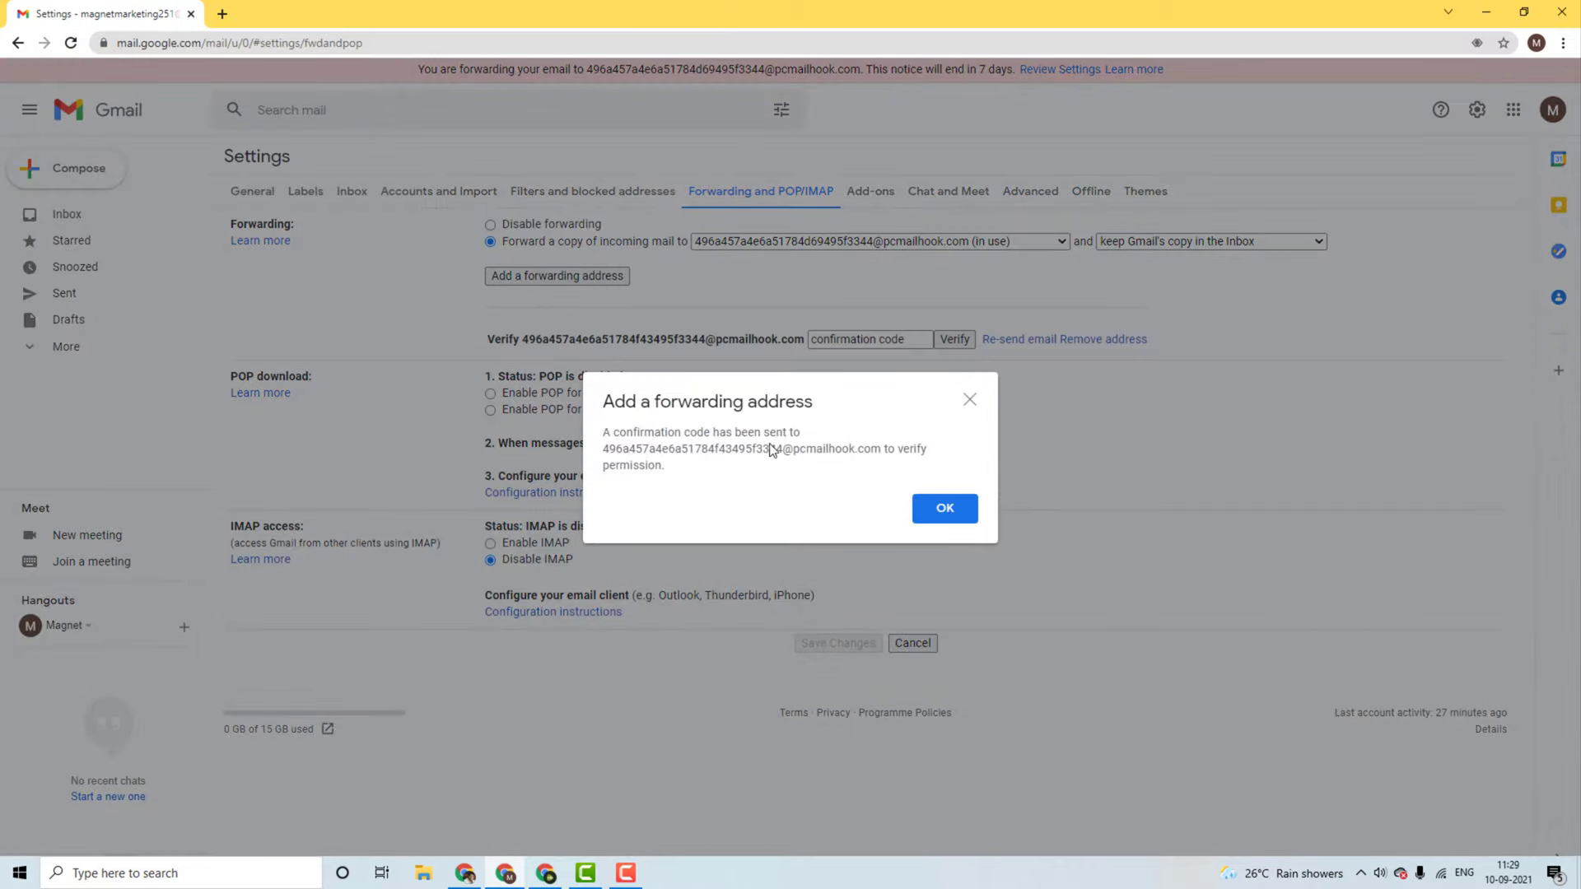
pyautogui.click(957, 523)
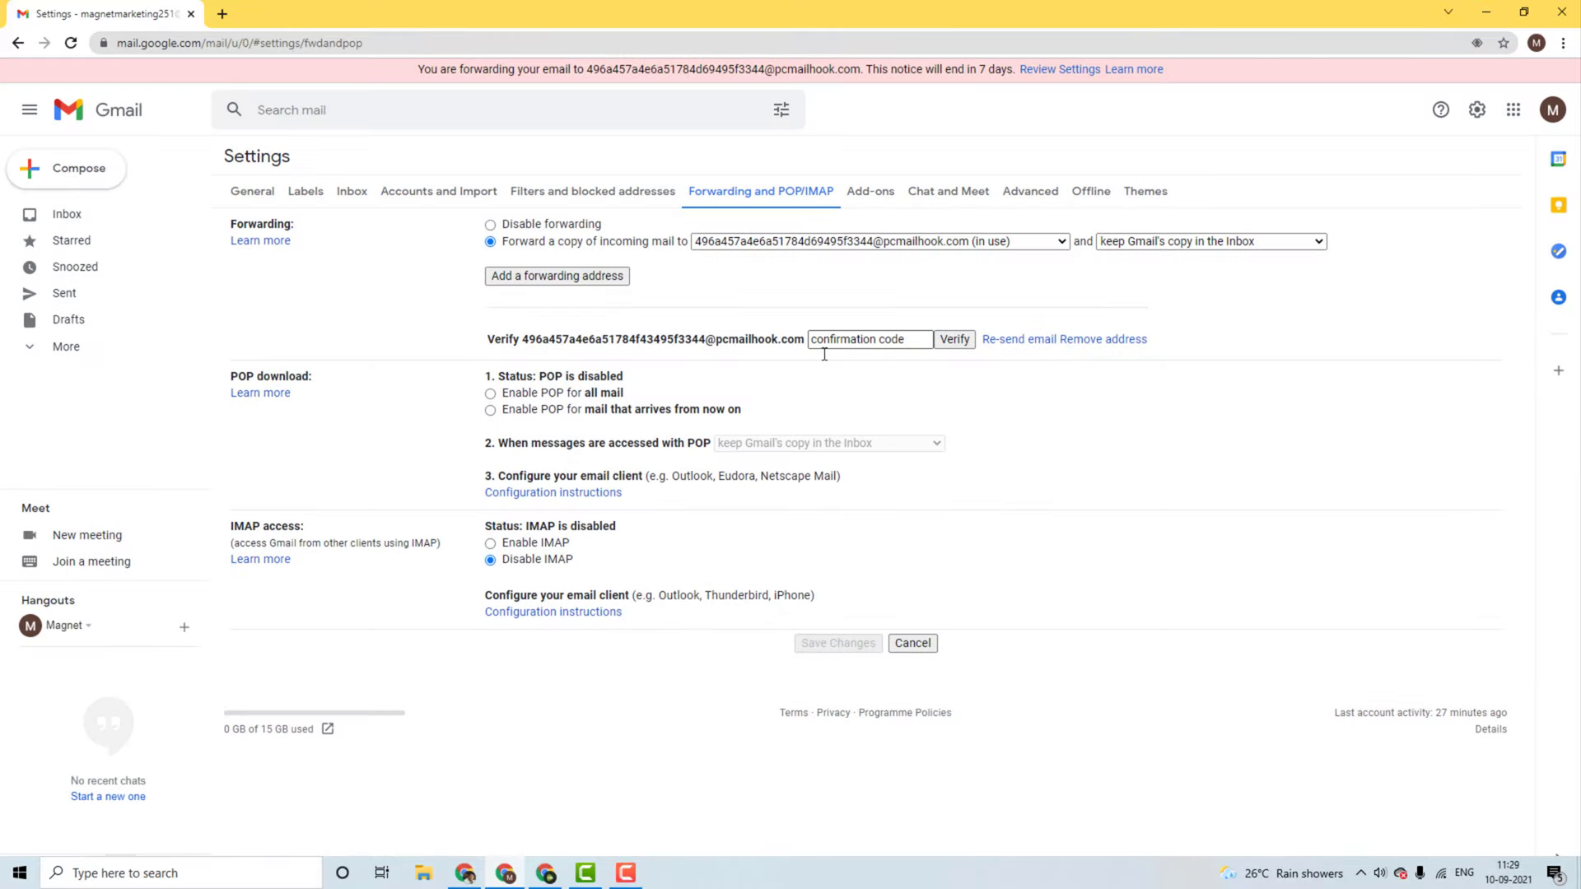
pyautogui.click(467, 873)
pyautogui.scroll(-1, 326, 451)
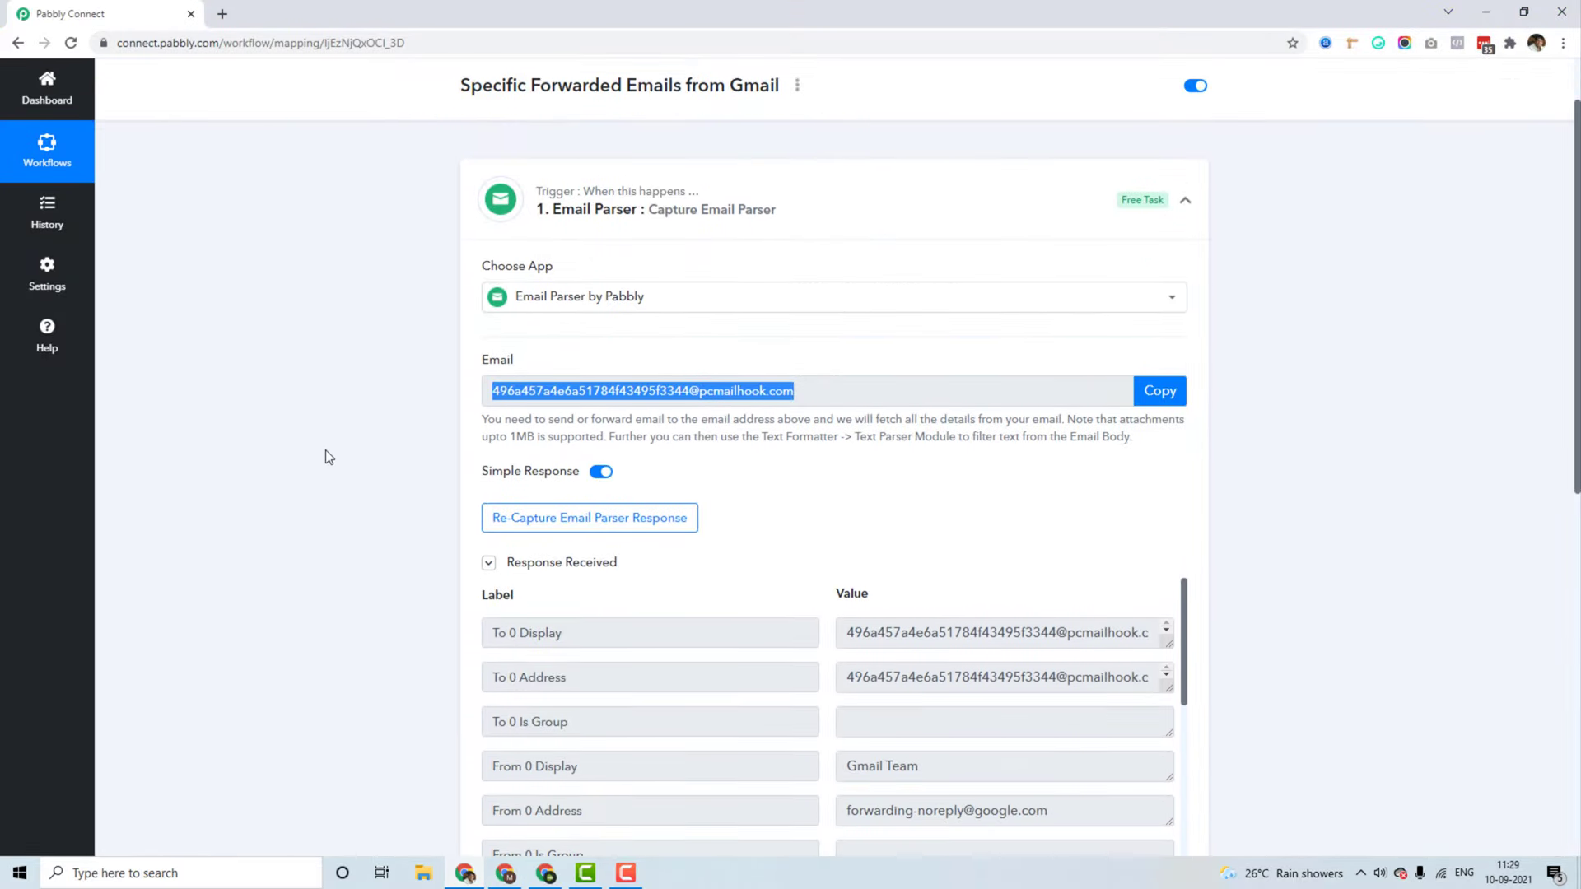
# Step: Enlarge the captured Body Text box and select Gmail's forwarding confirmation code
pyautogui.scroll(-3, 324, 450)
pyautogui.moveTo(1185, 389); pyautogui.dragTo(1209, 701)
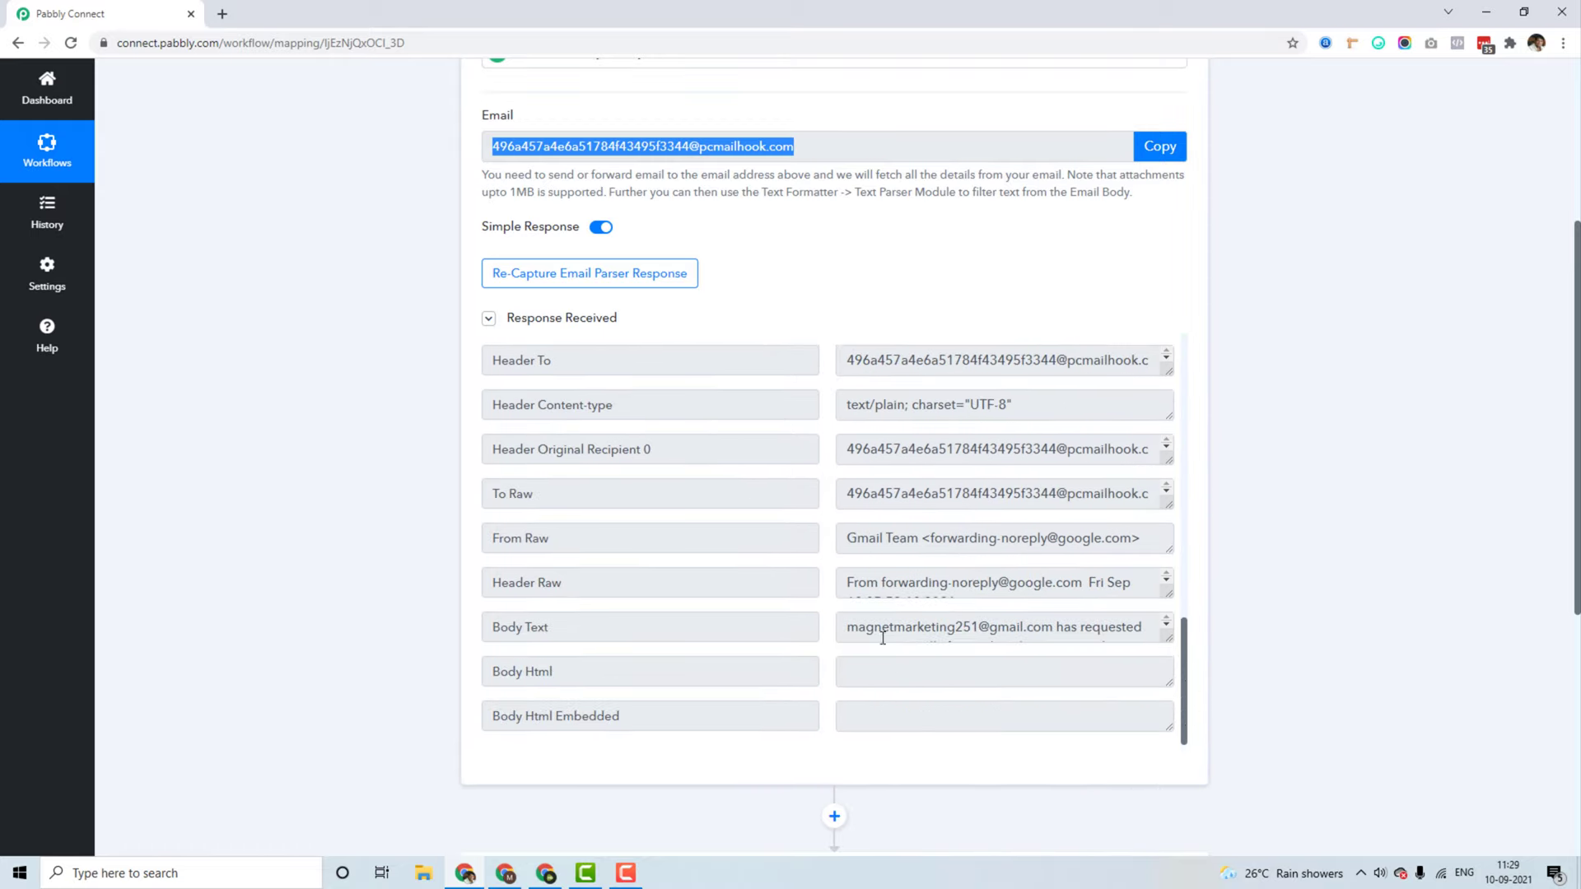
pyautogui.moveTo(1167, 638); pyautogui.dragTo(1167, 737)
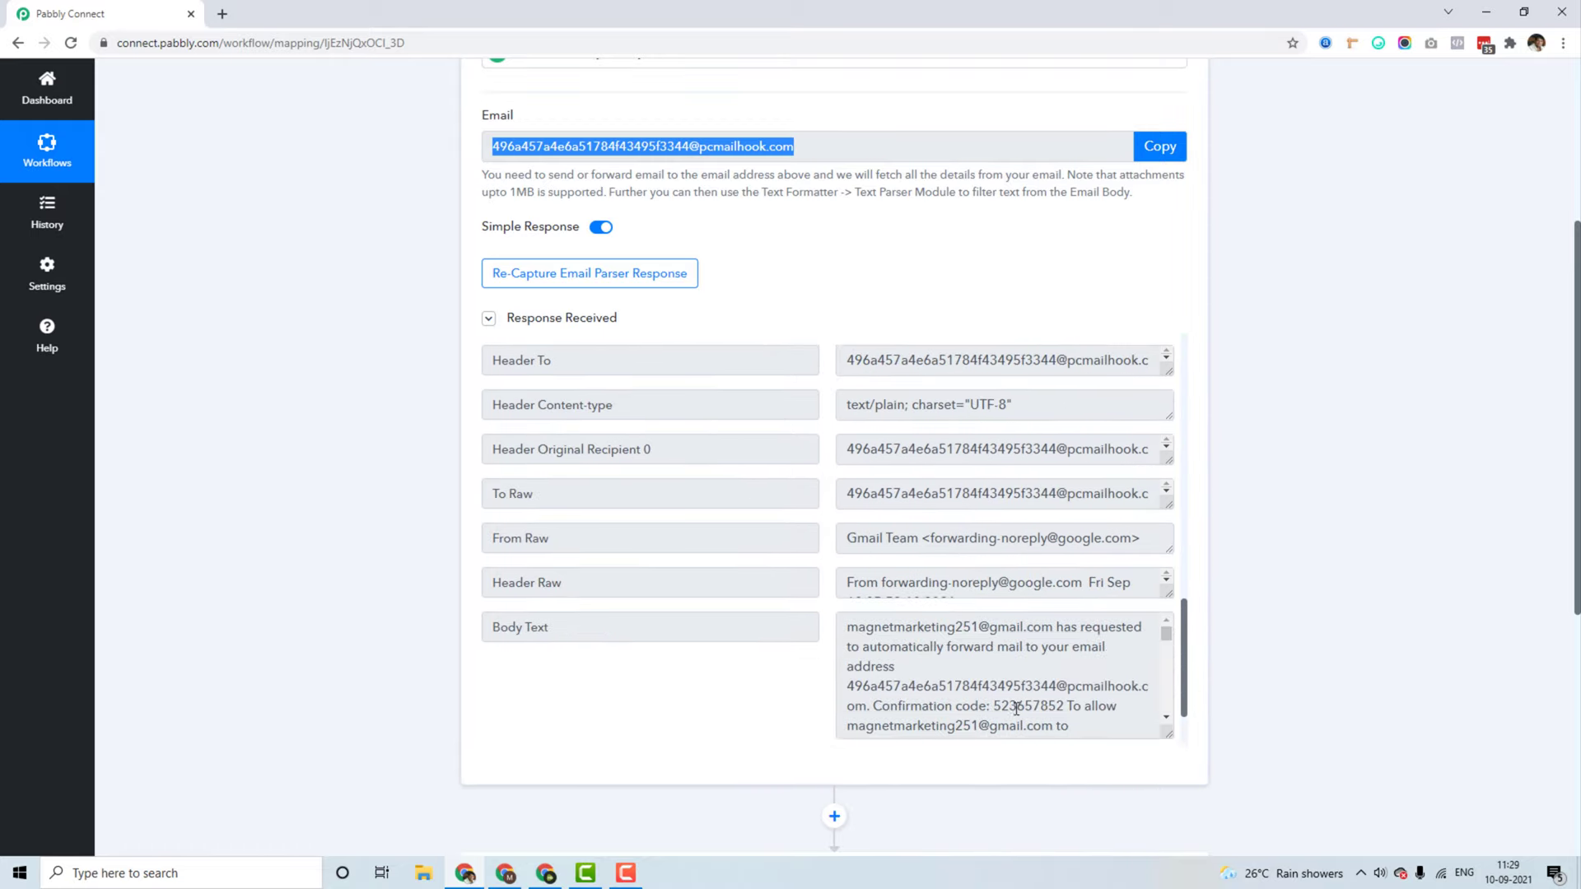
pyautogui.doubleClick(1028, 706)
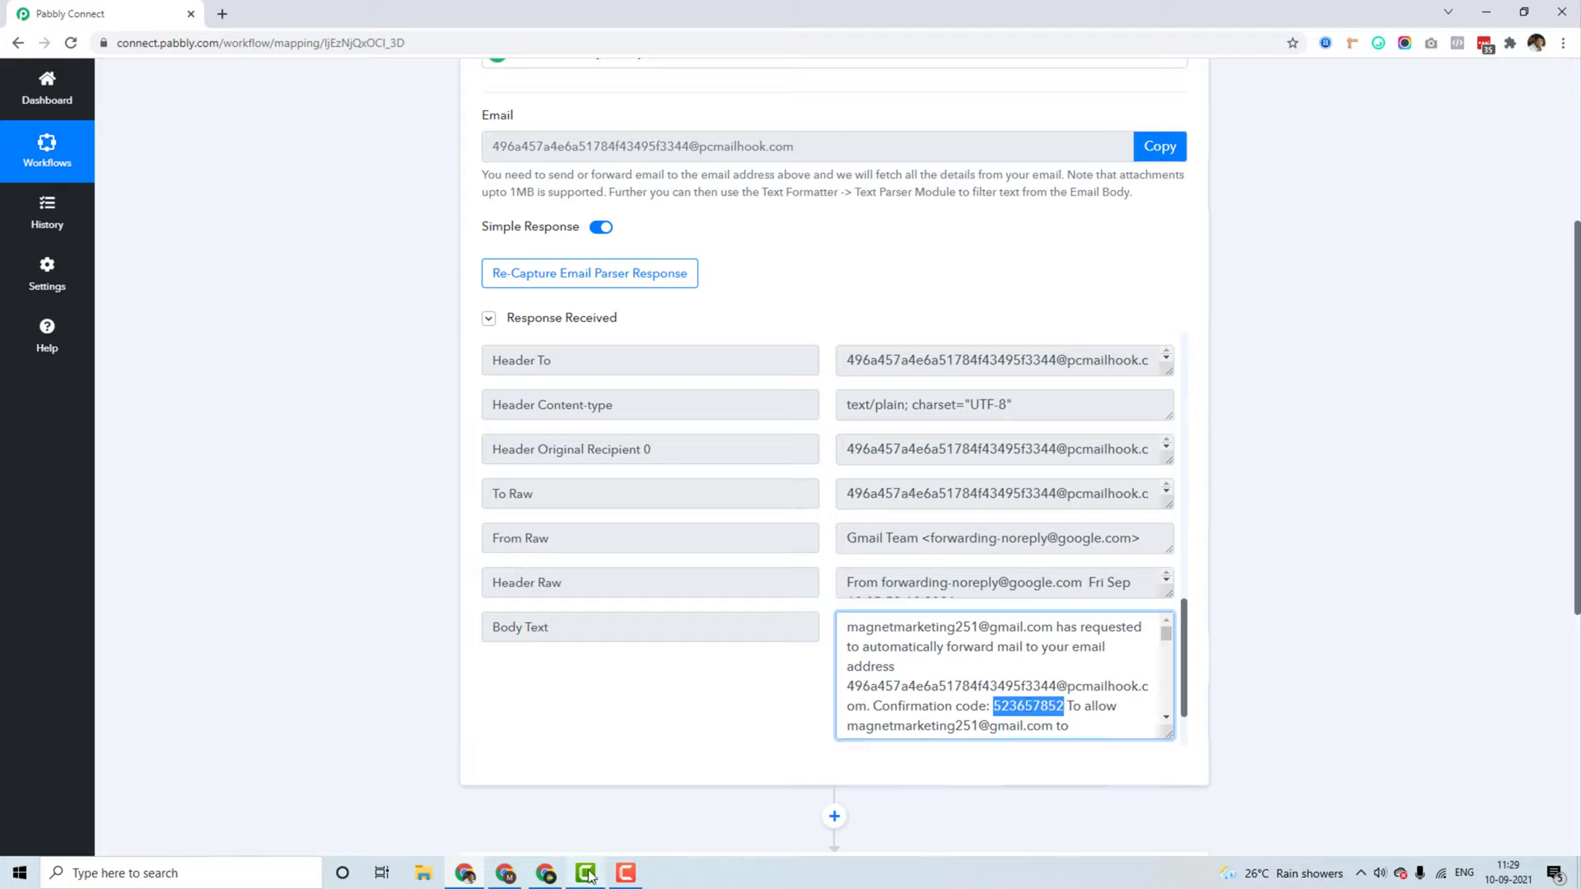
# Step: Paste the confirmation code, verify the parser address, and confirm it appears in the forwarding list
pyautogui.click(506, 873)
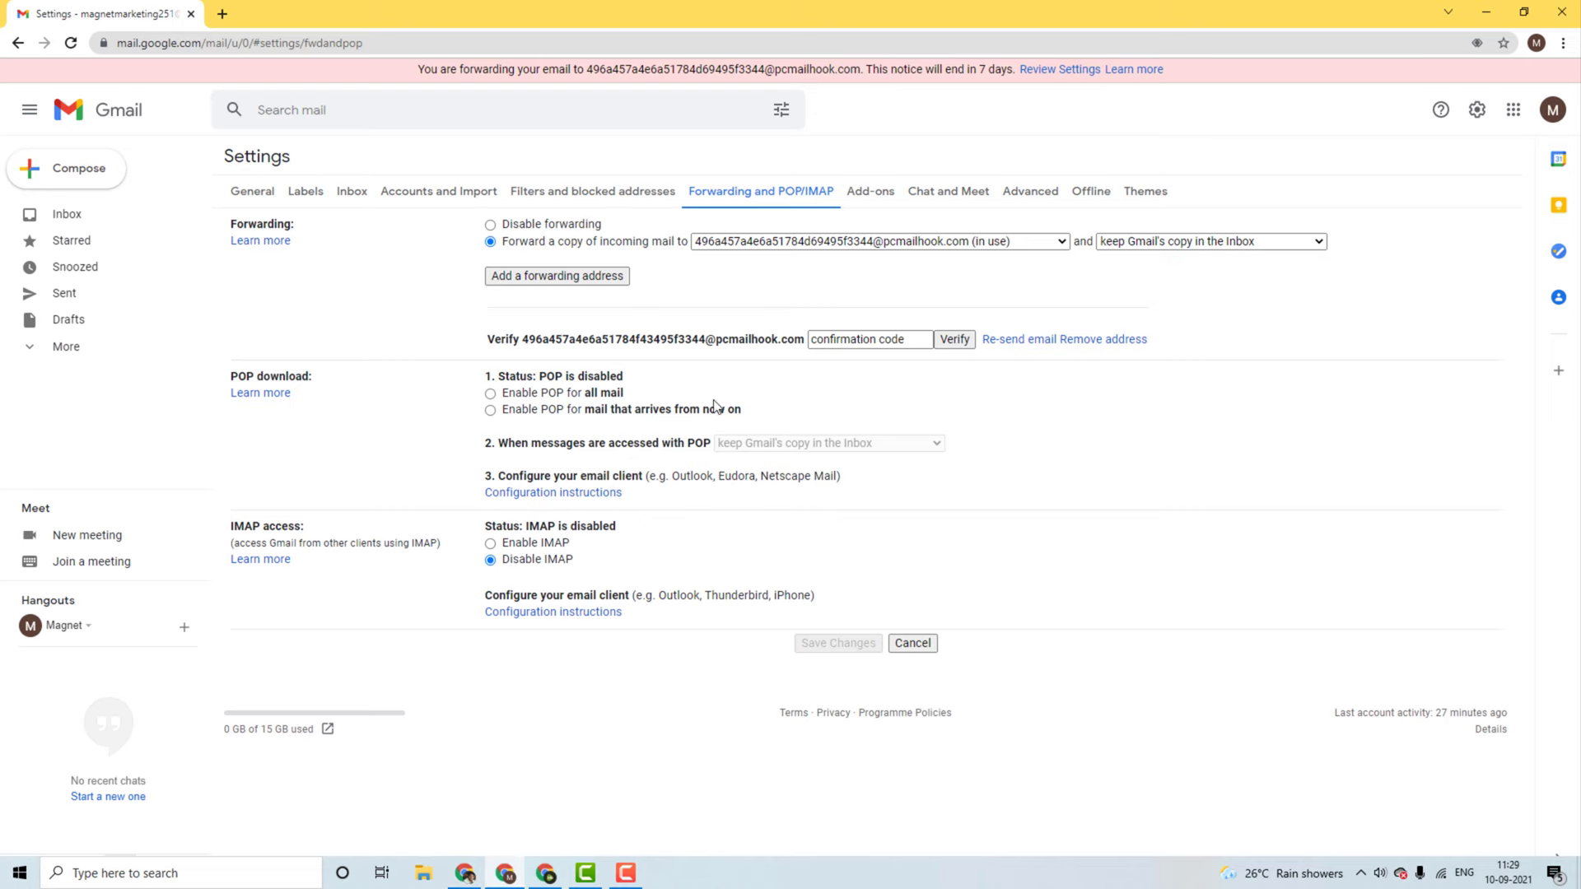
pyautogui.click(880, 340)
pyautogui.hotkey('ctrl', 'v')
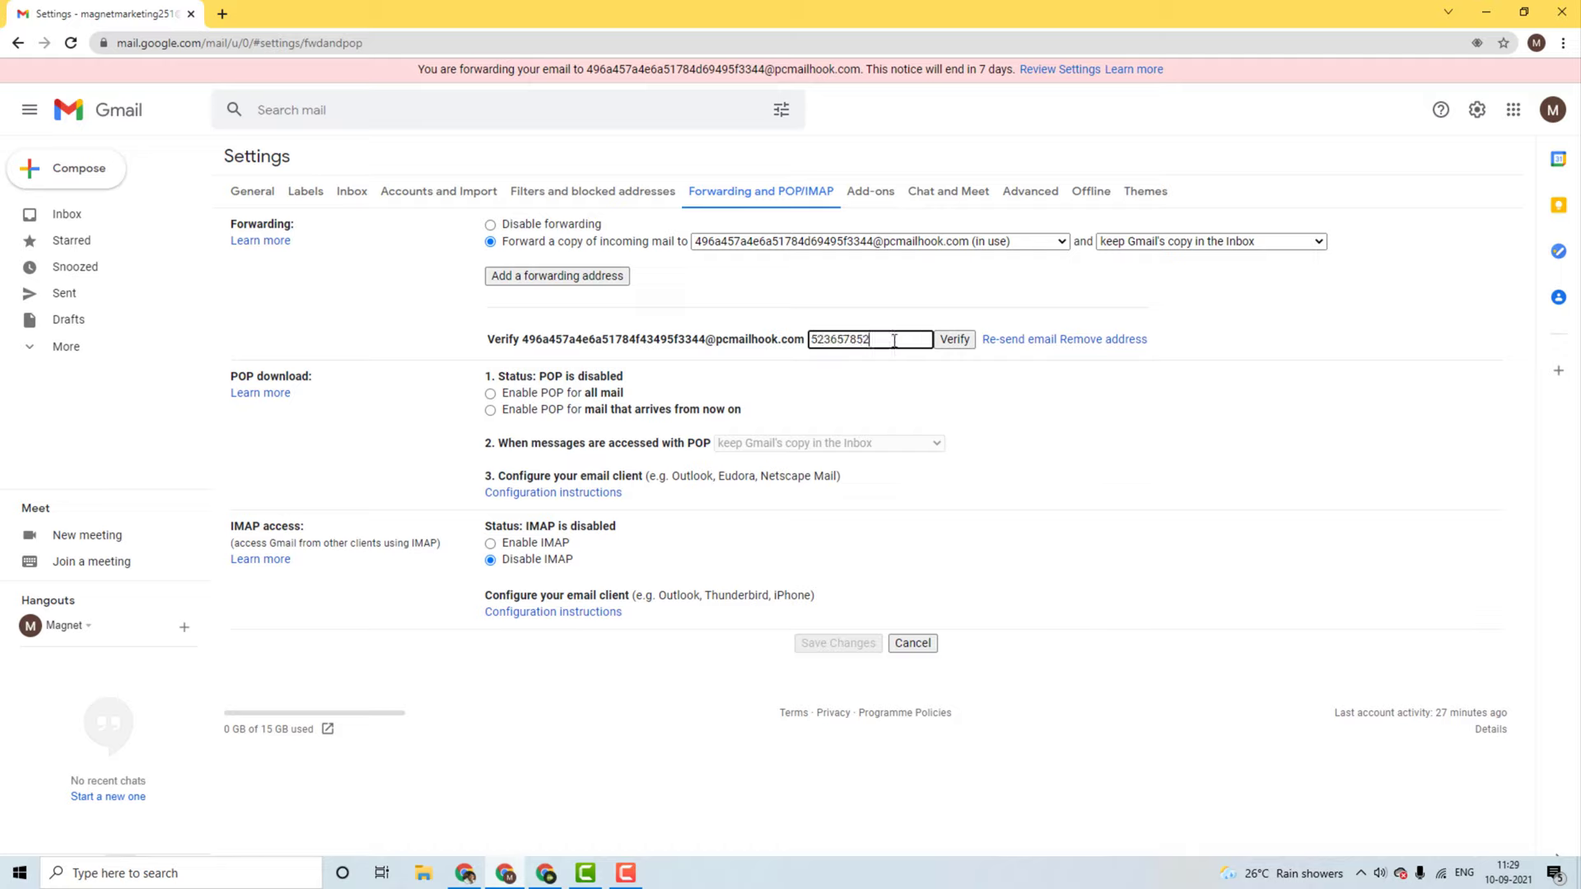
pyautogui.click(954, 340)
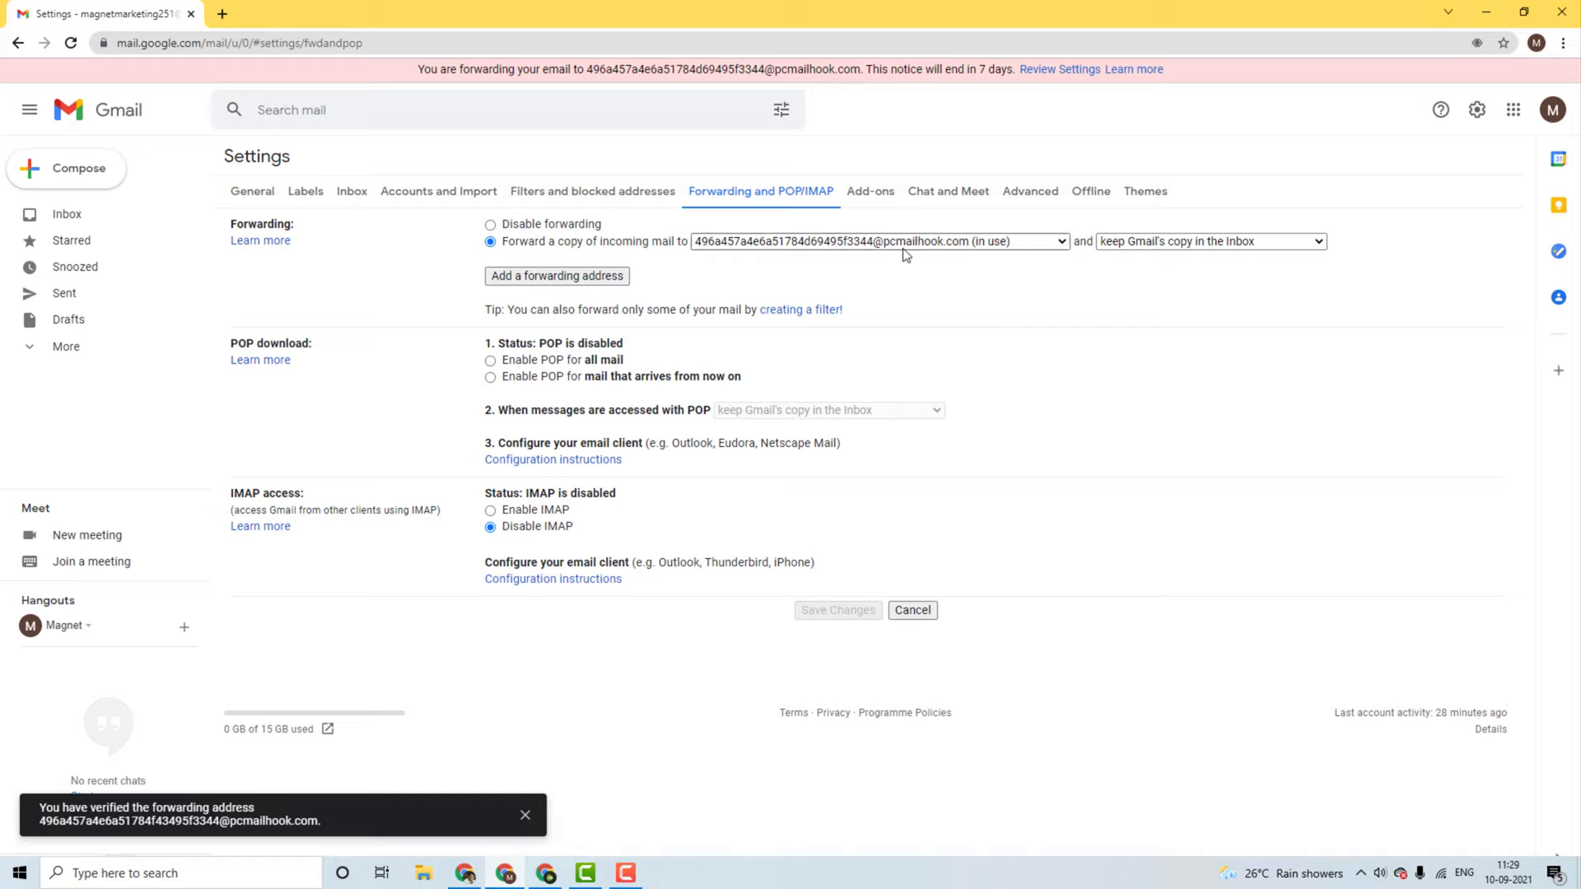
pyautogui.click(807, 248)
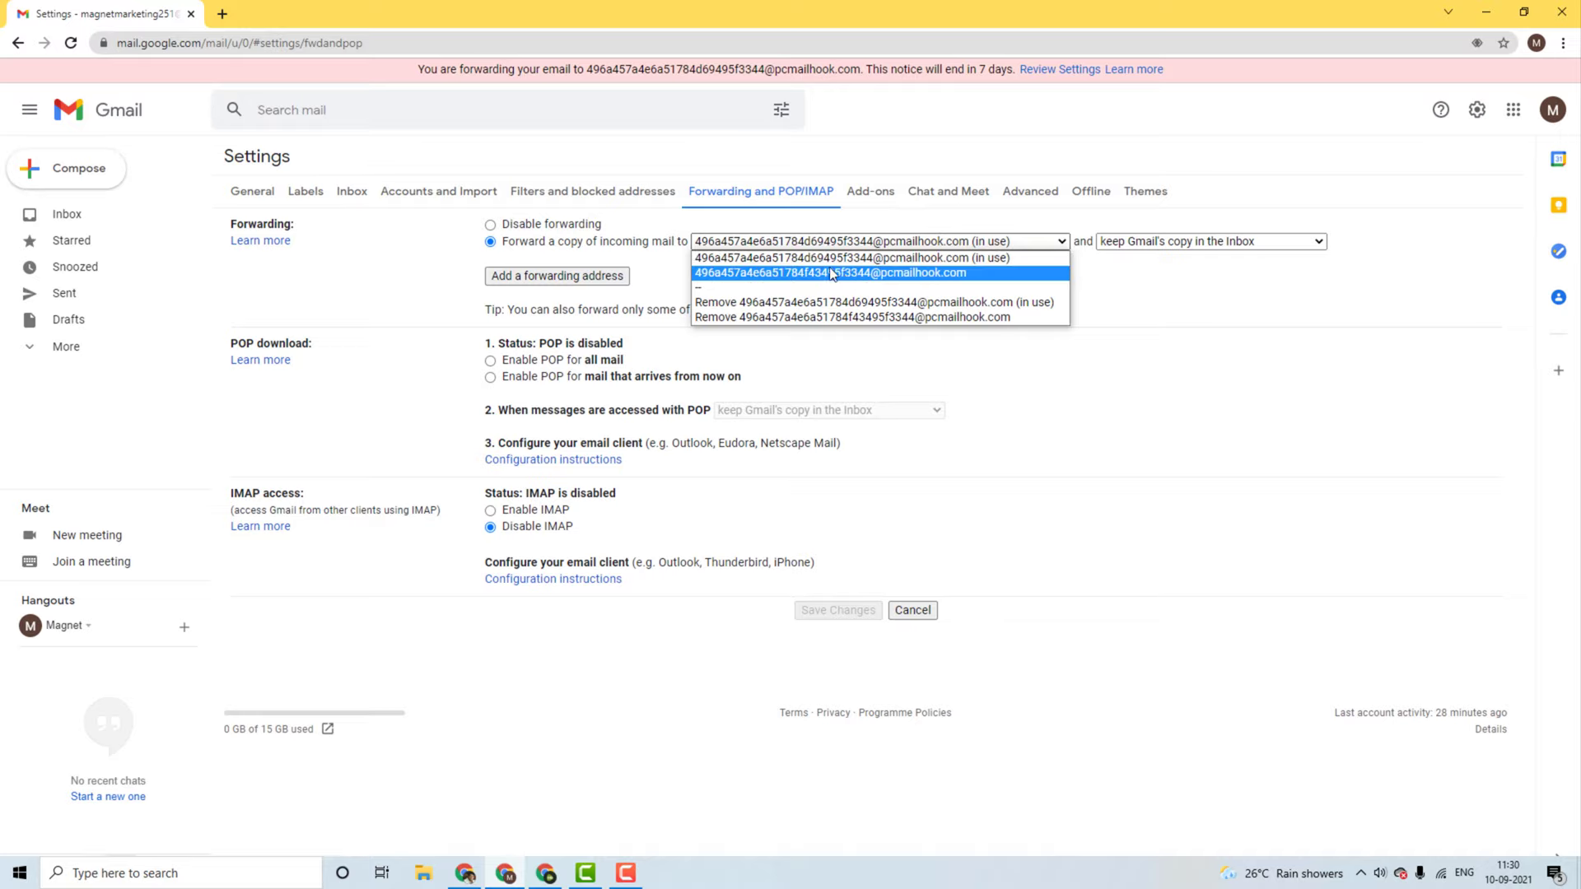
pyautogui.click(1297, 298)
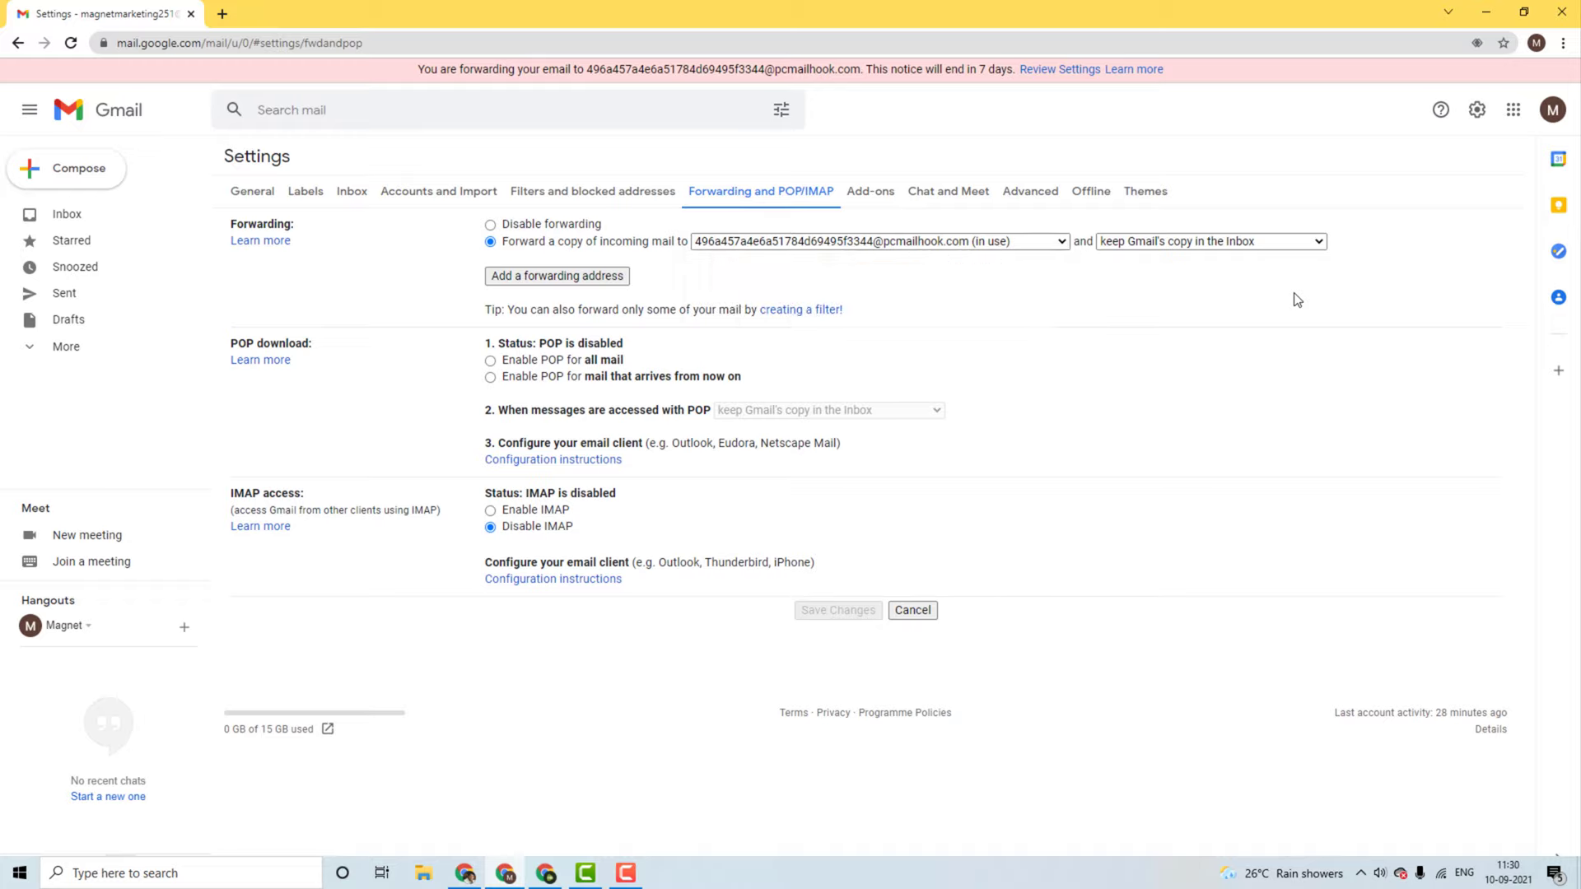
# Step: Copy the sender's e-mail address from the first Magnet Brains email
pyautogui.click(95, 224)
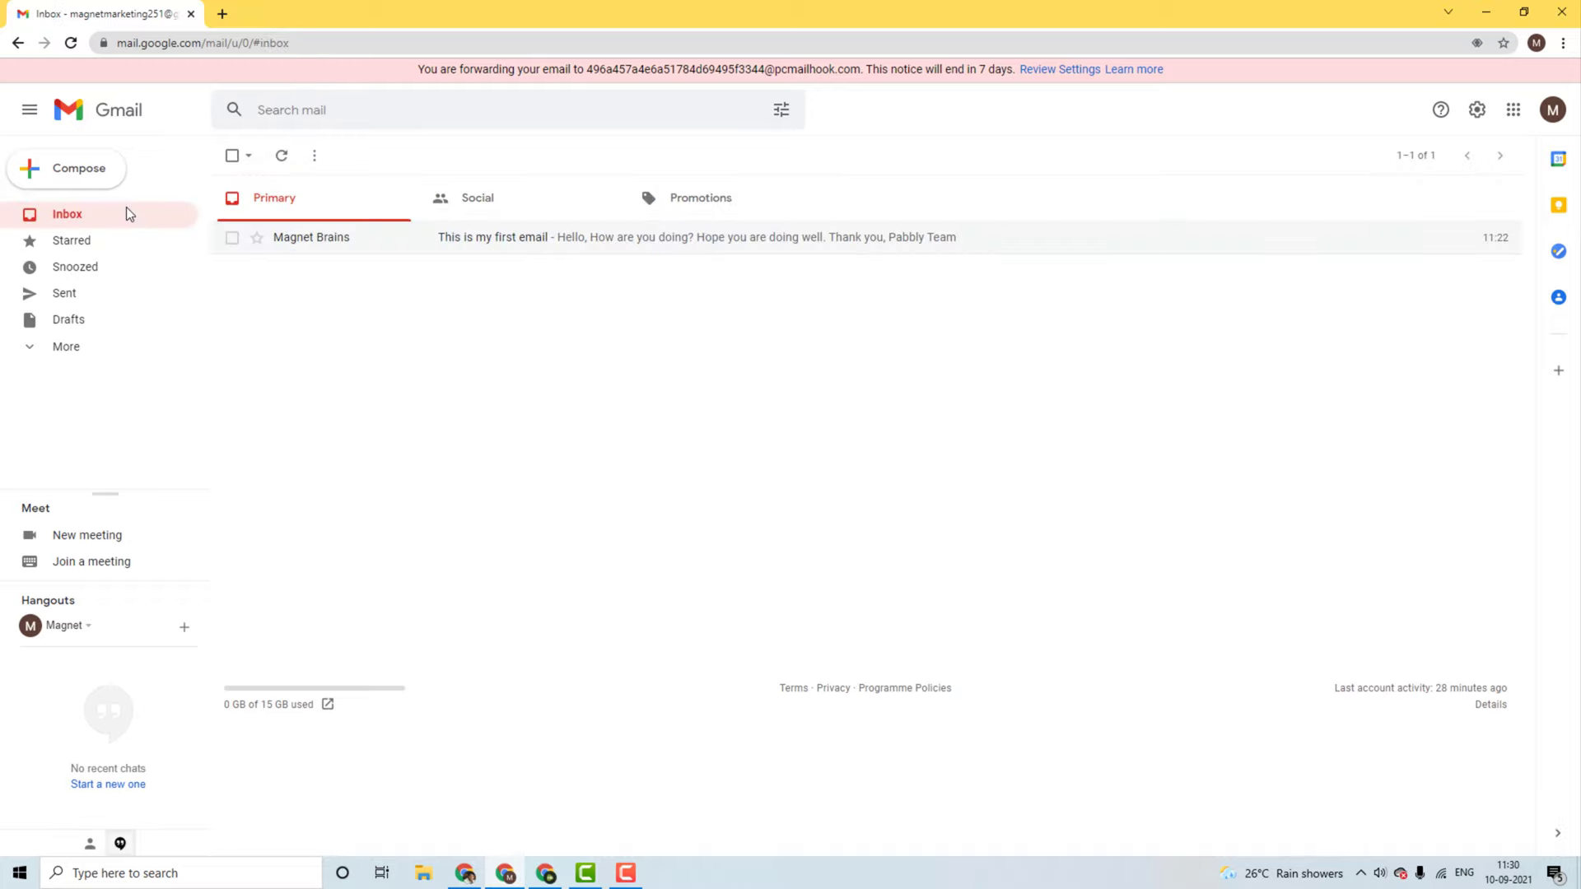
pyautogui.click(552, 239)
pyautogui.click(305, 263)
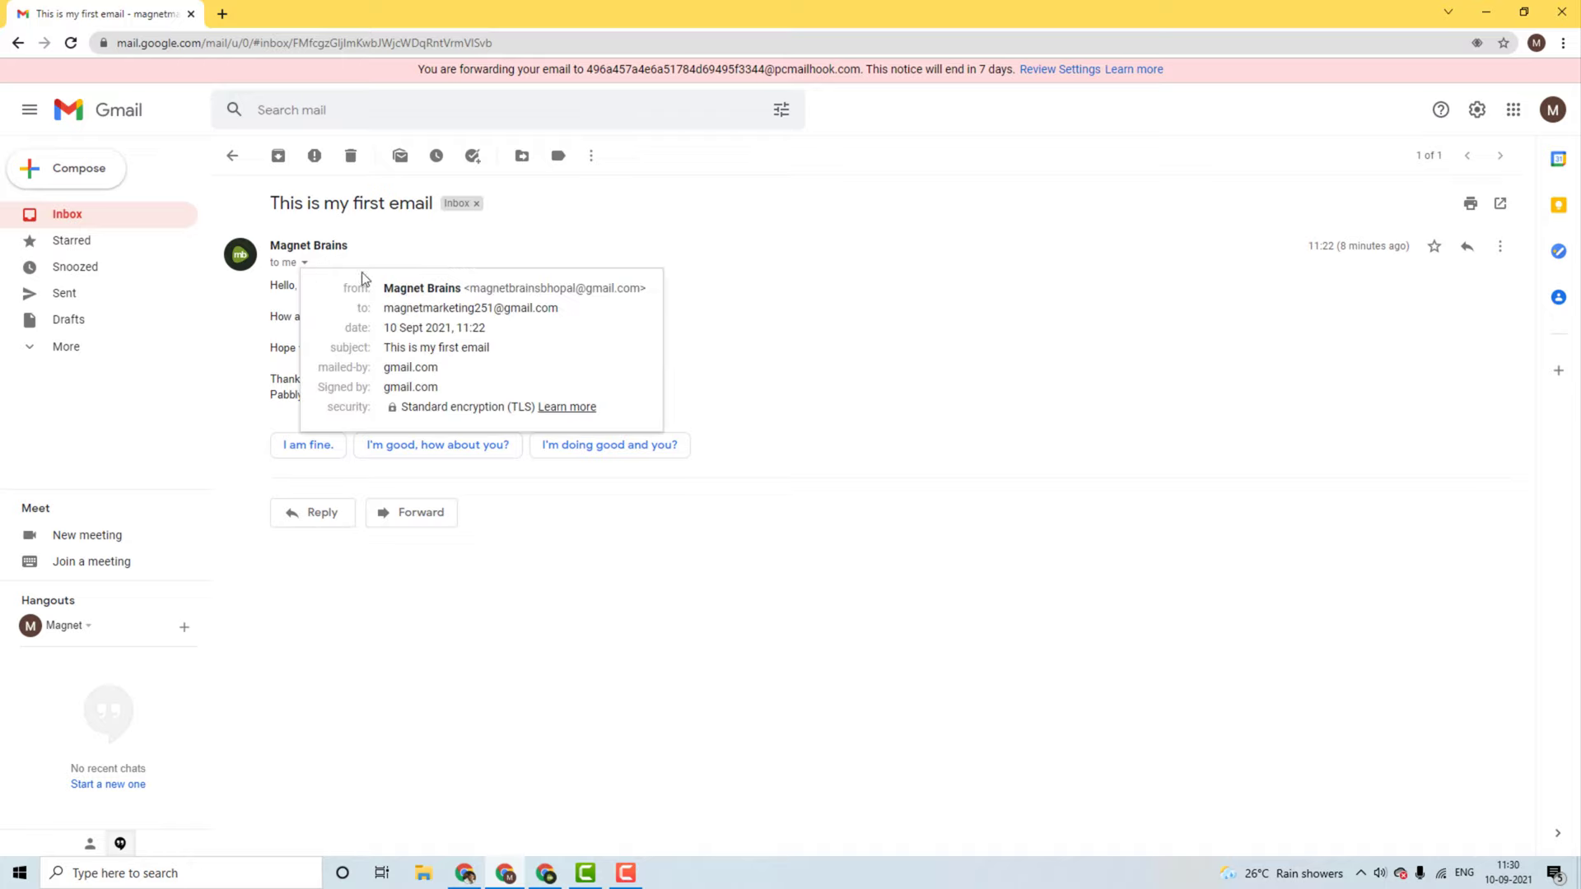
pyautogui.moveTo(471, 290); pyautogui.dragTo(628, 291)
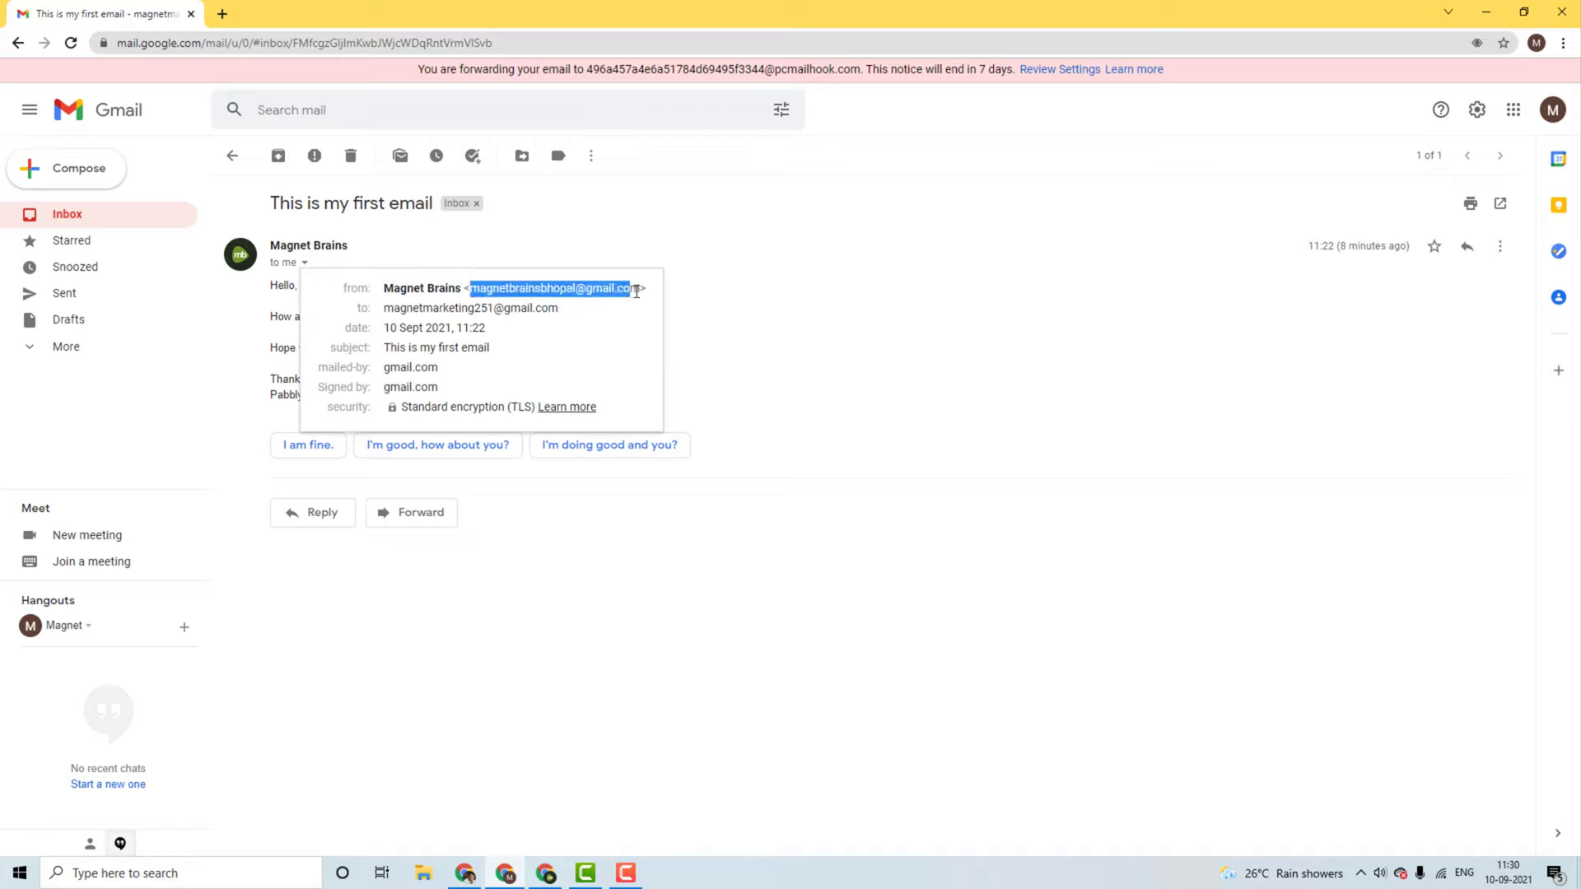
pyautogui.click(725, 305)
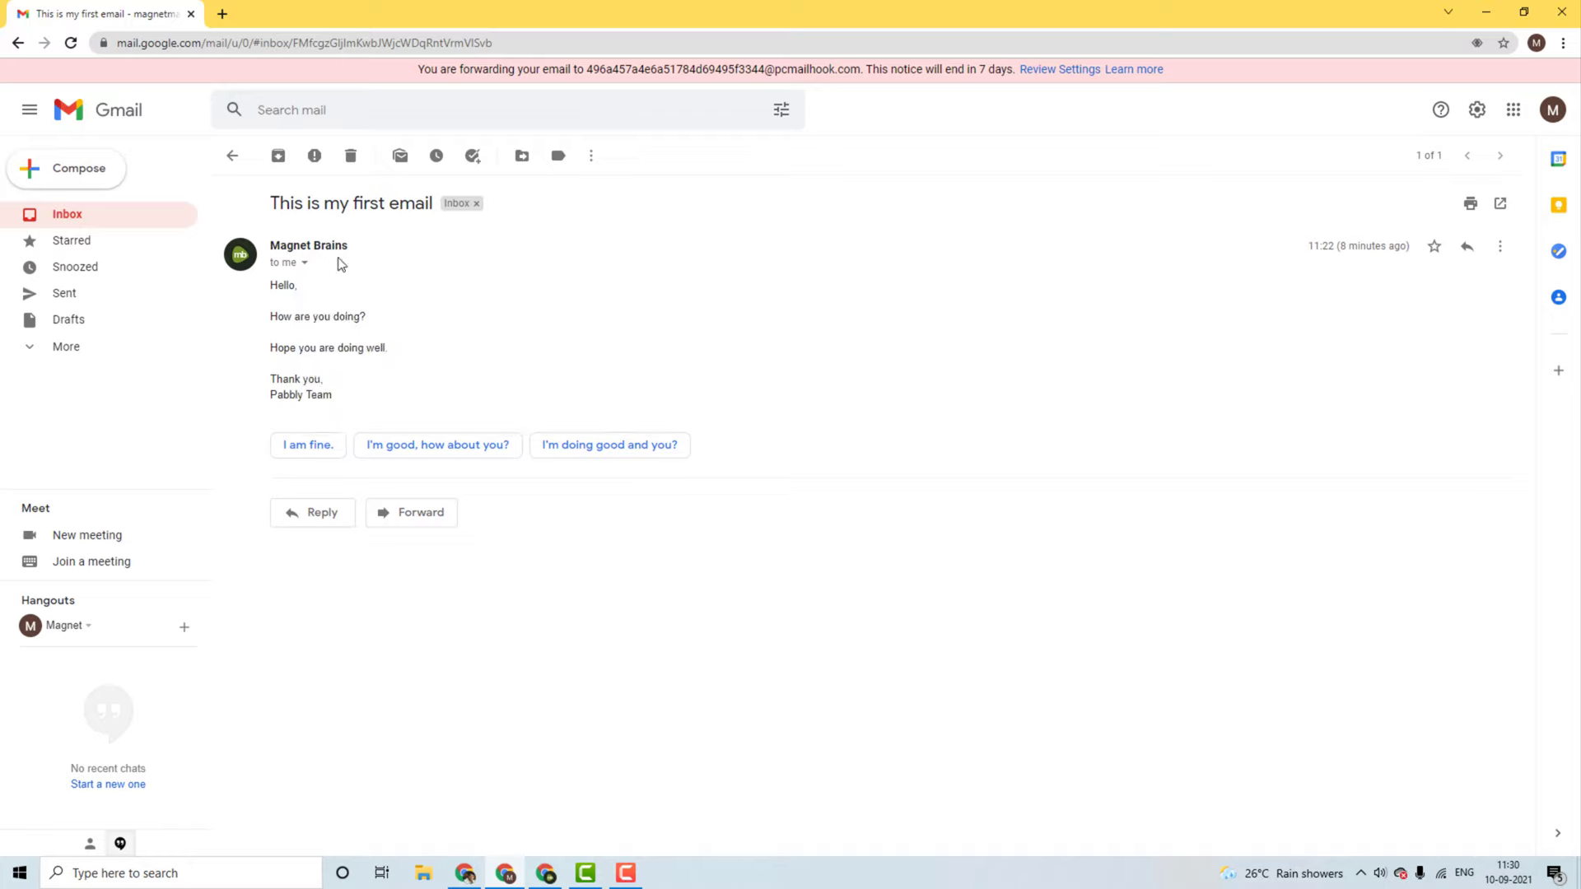
pyautogui.click(121, 221)
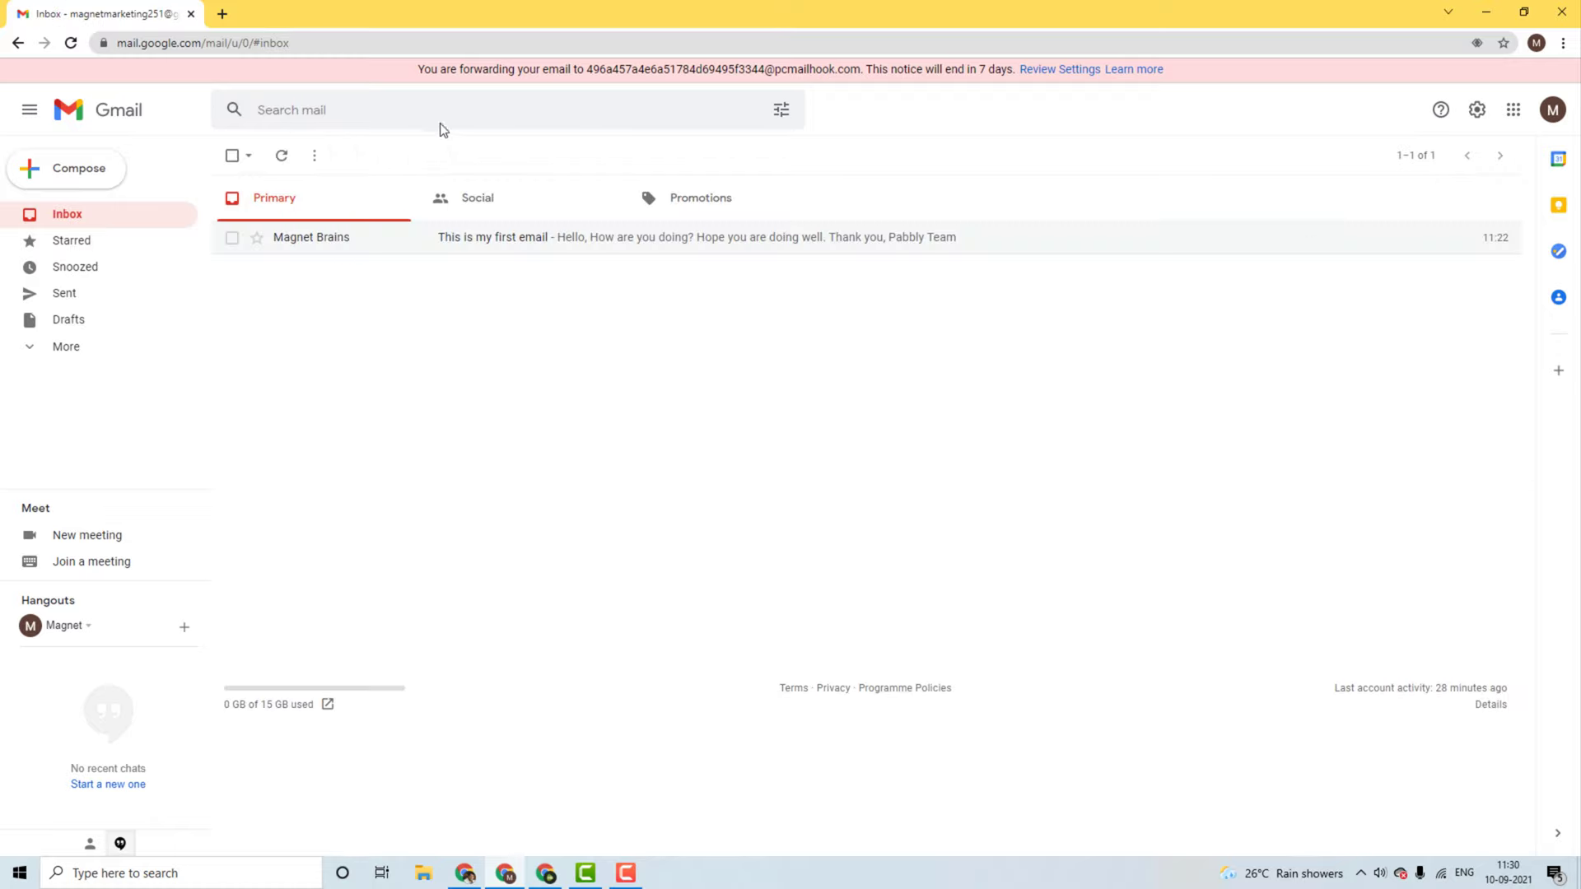
# Step: Search Gmail with the pasted sender address in From, trailing comma removed
pyautogui.click(782, 109)
pyautogui.click(362, 156)
pyautogui.hotkey('ctrl', 'v')
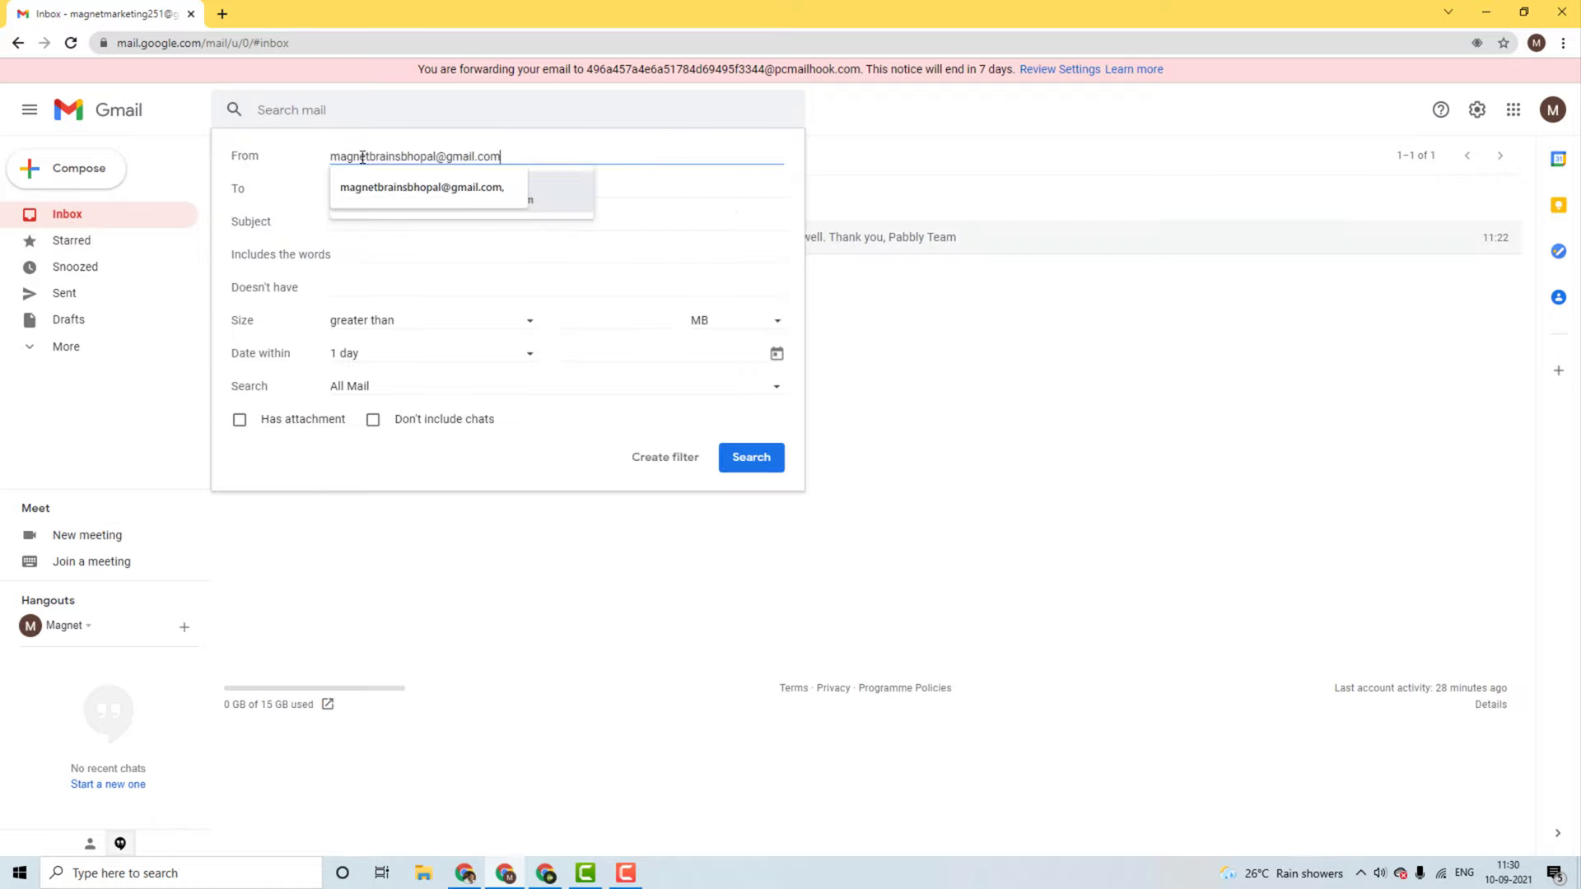
pyautogui.click(387, 189)
pyautogui.press('Tab')
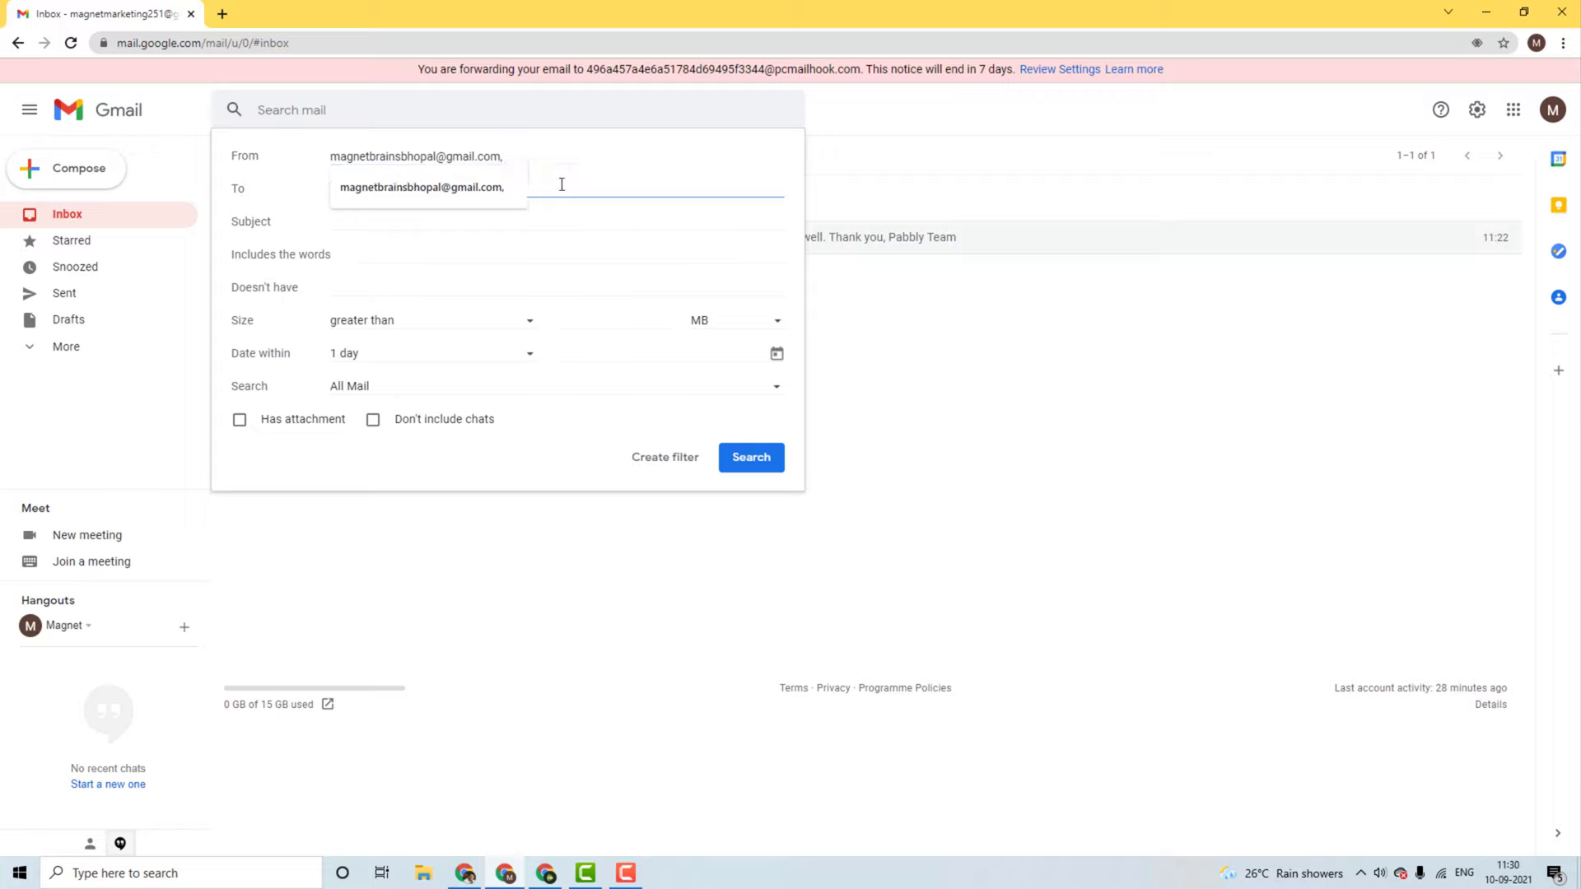
pyautogui.click(509, 161)
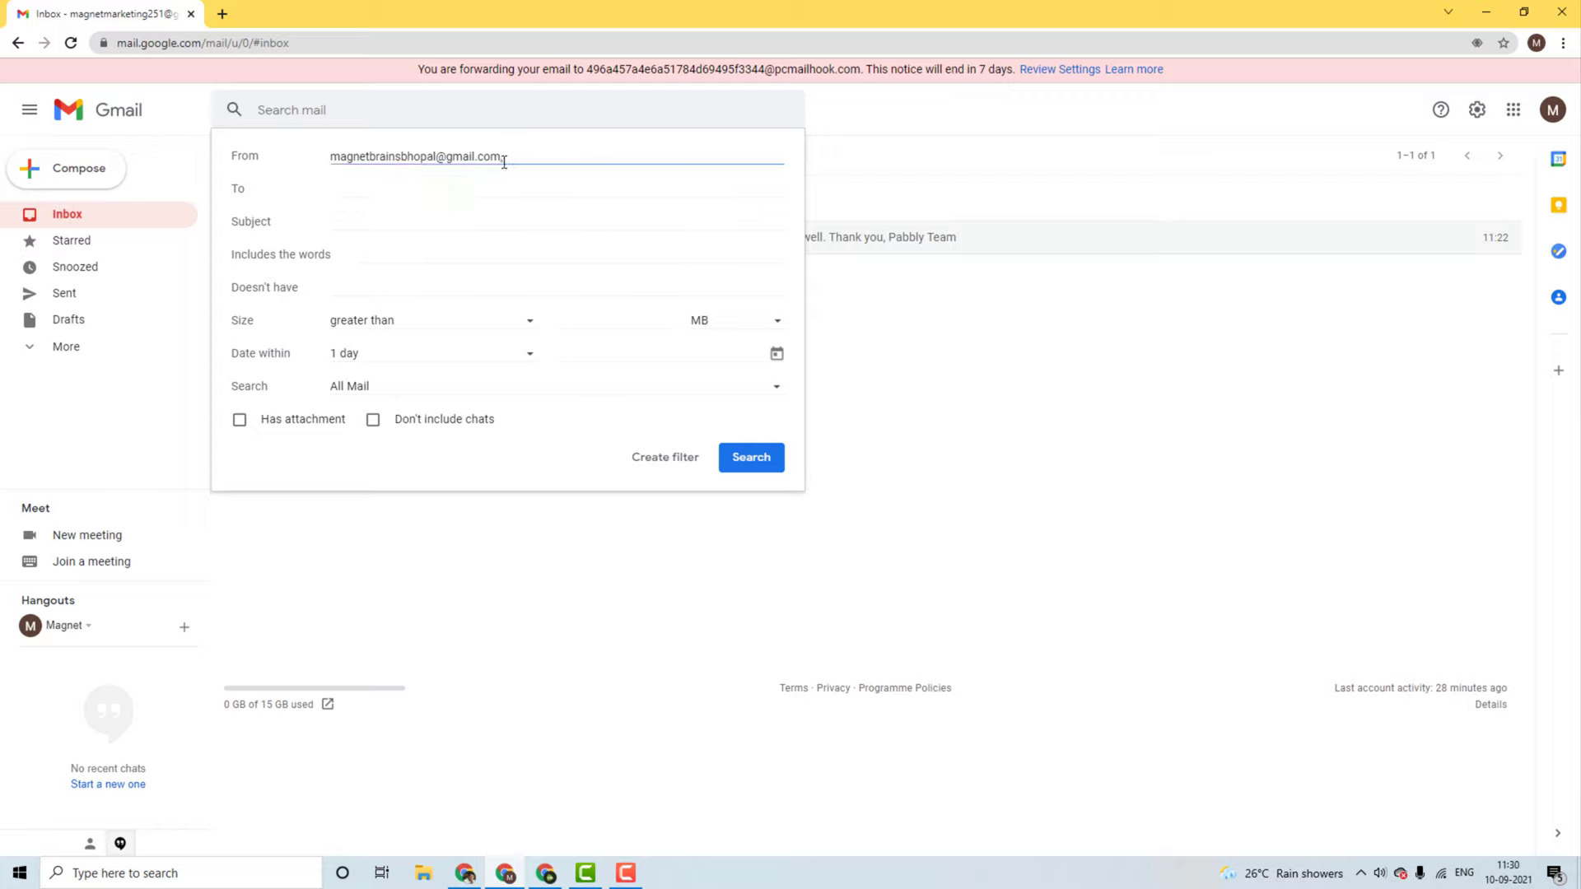
pyautogui.press('BackSpace')
pyautogui.click(572, 149)
pyautogui.click(761, 459)
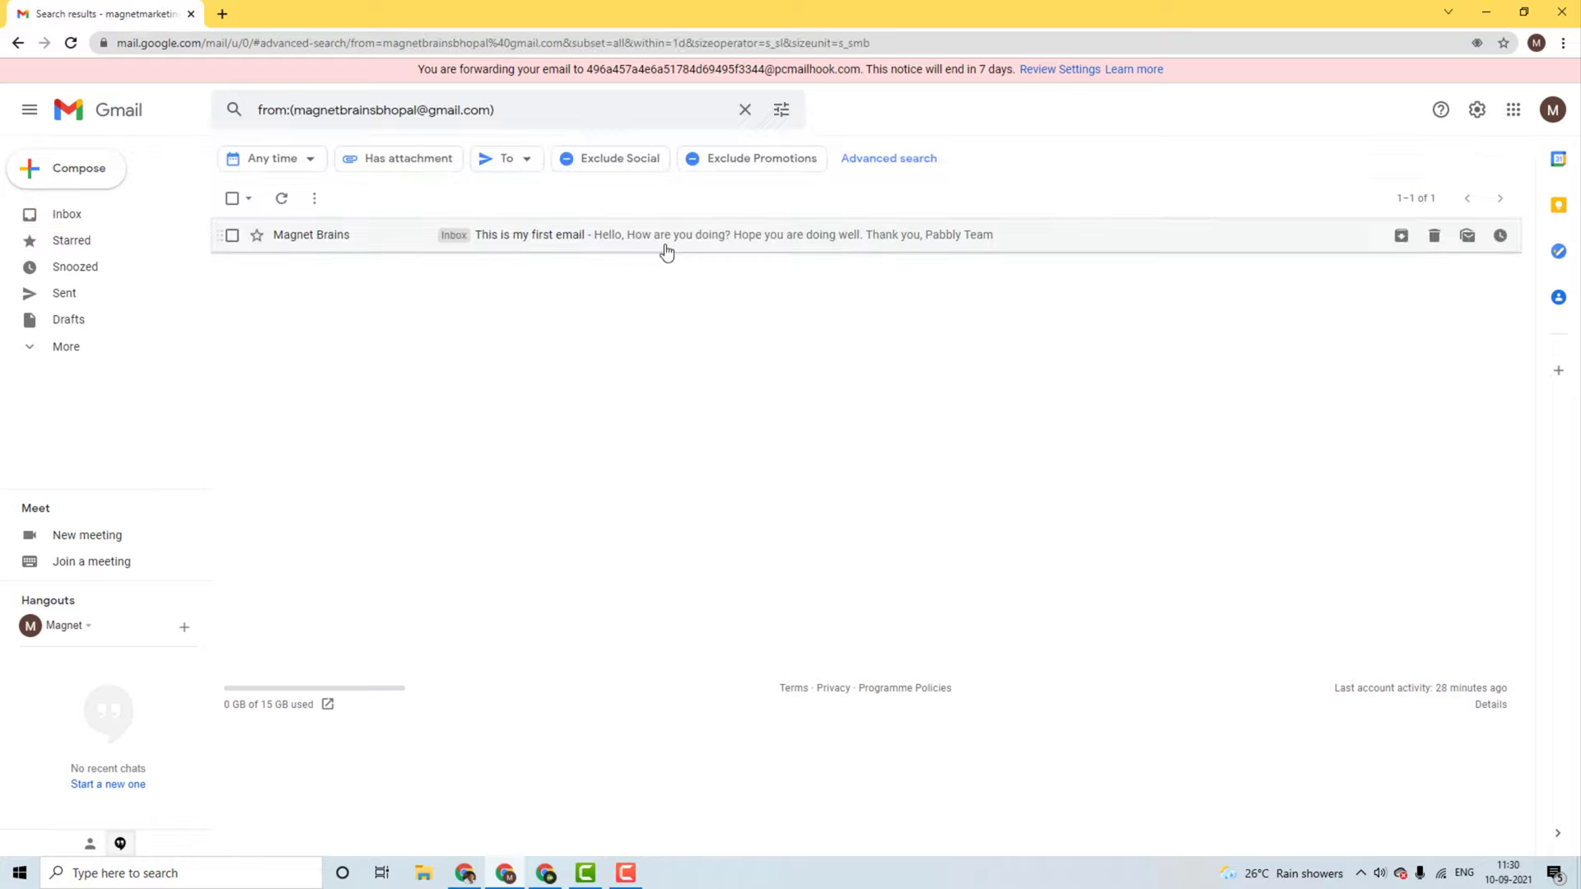
# Step: Create a filter forwarding the sender's mail to the second pcmailhook address matching the Email Parser
pyautogui.click(783, 113)
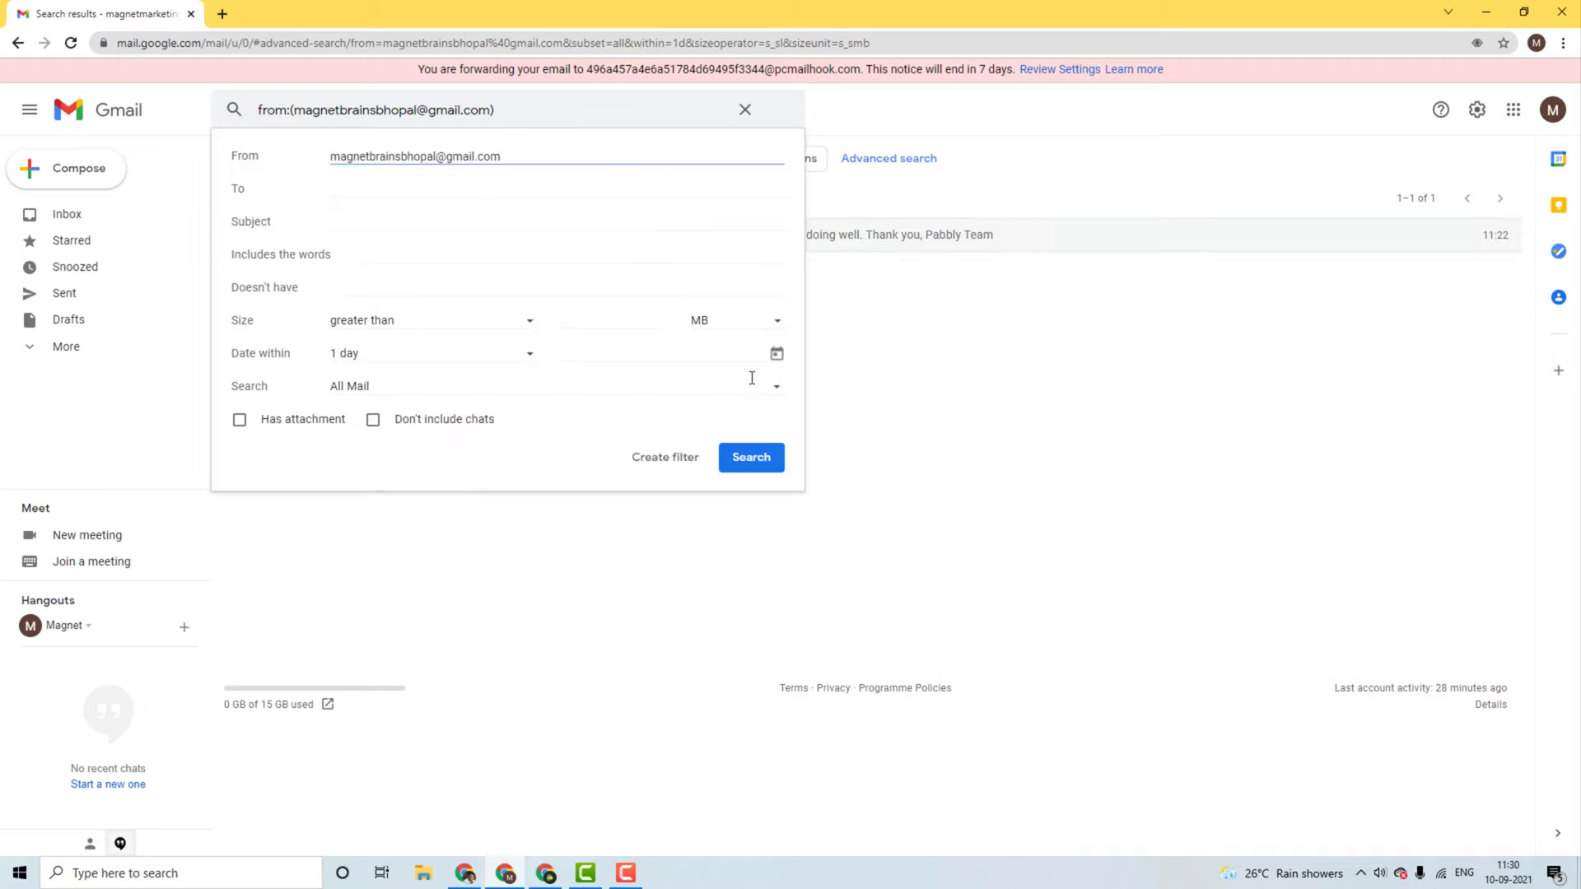
pyautogui.click(671, 461)
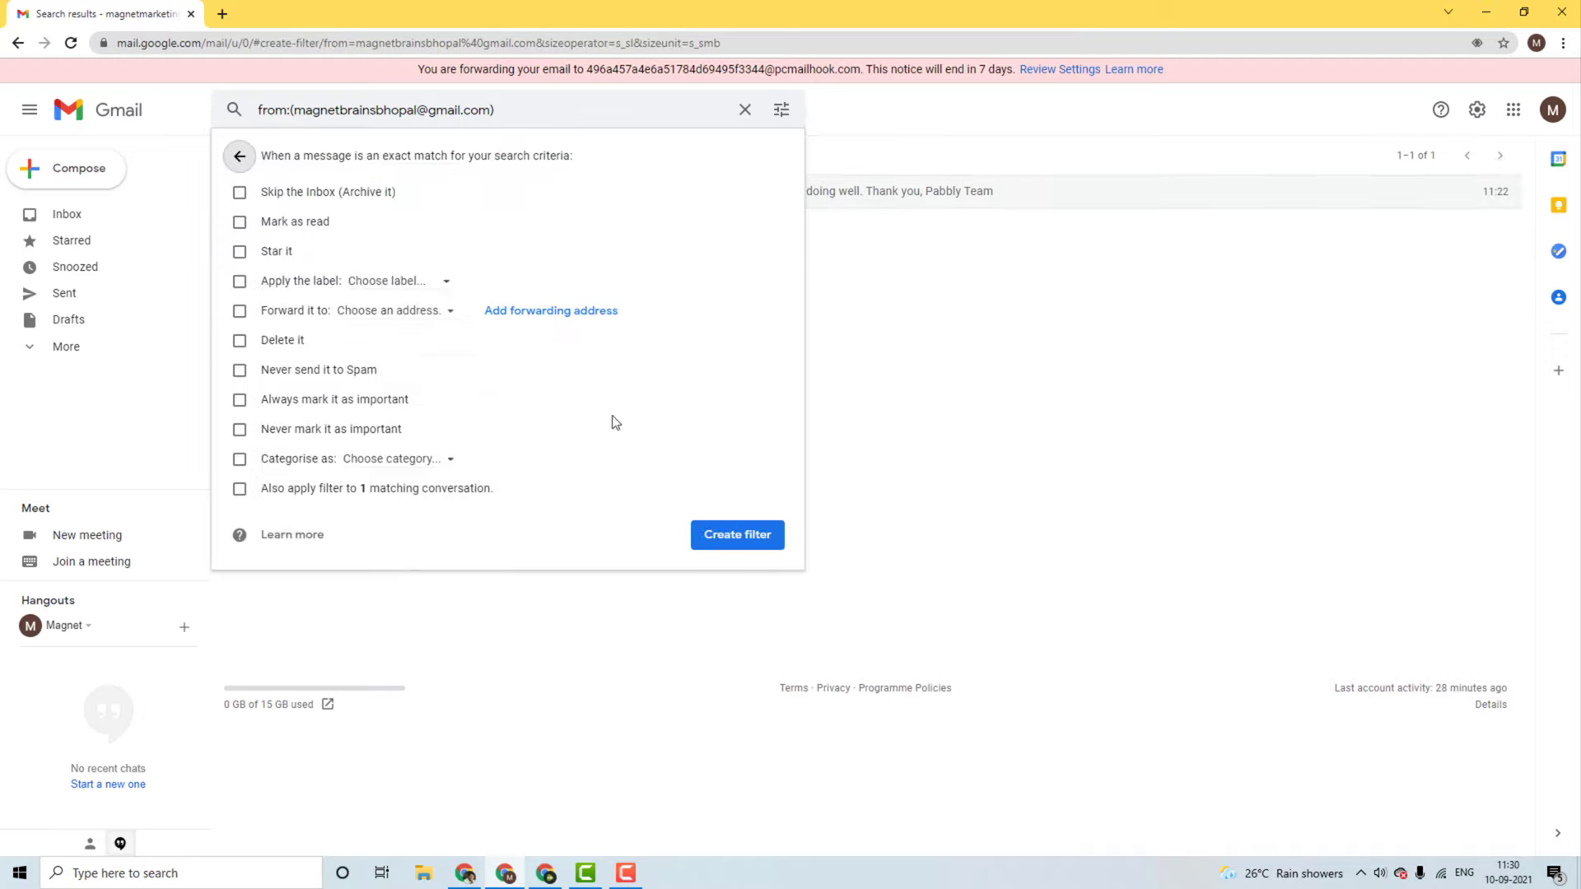
pyautogui.click(241, 312)
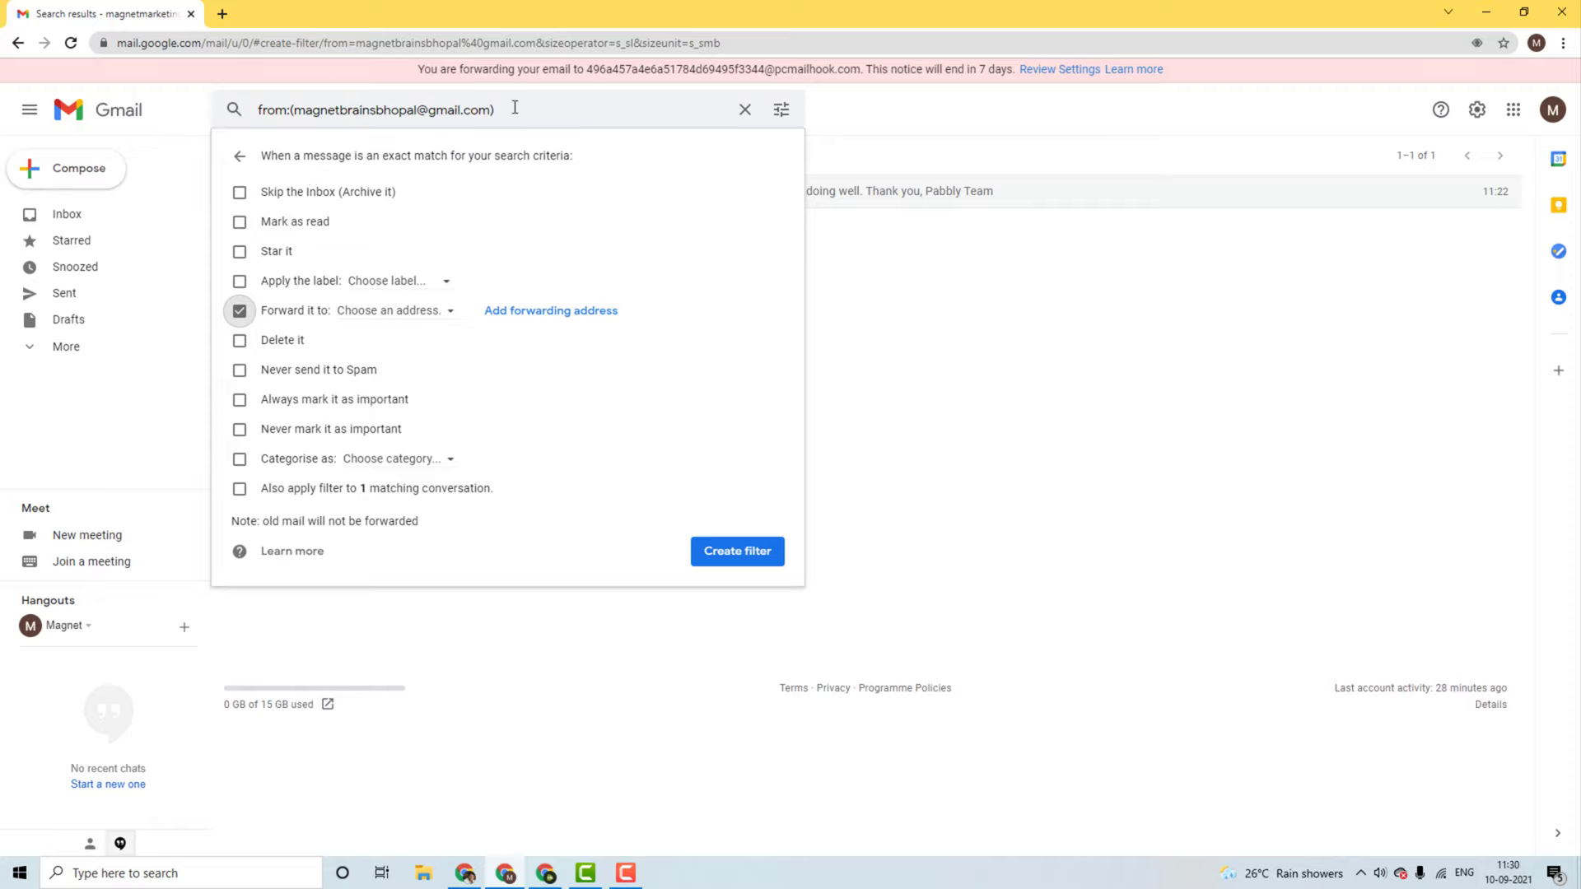
pyautogui.click(435, 324)
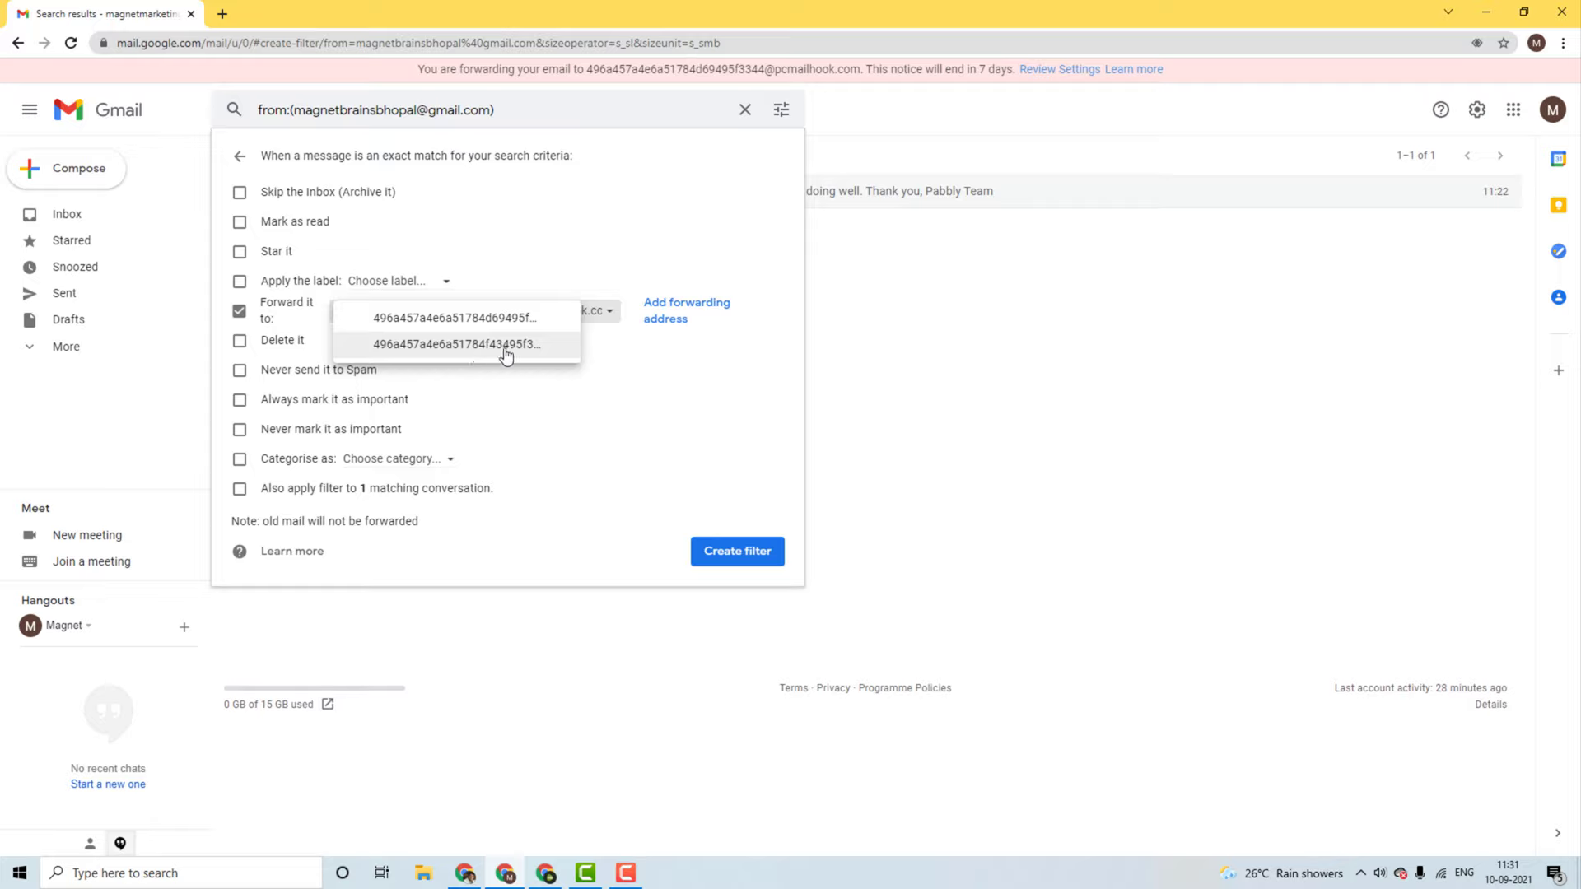
pyautogui.click(474, 874)
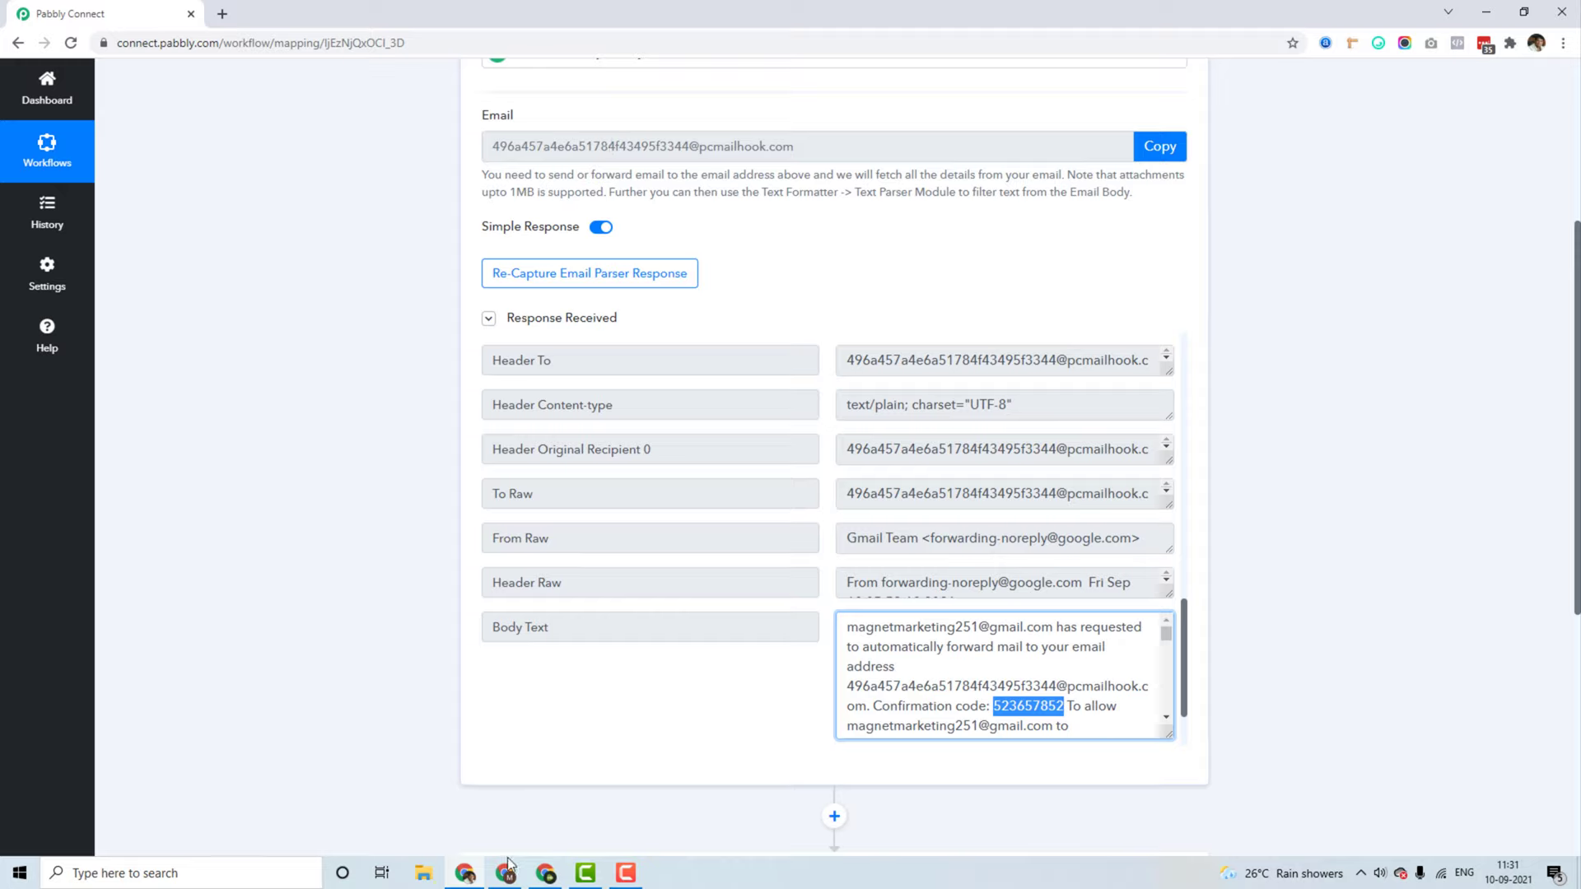
pyautogui.click(430, 756)
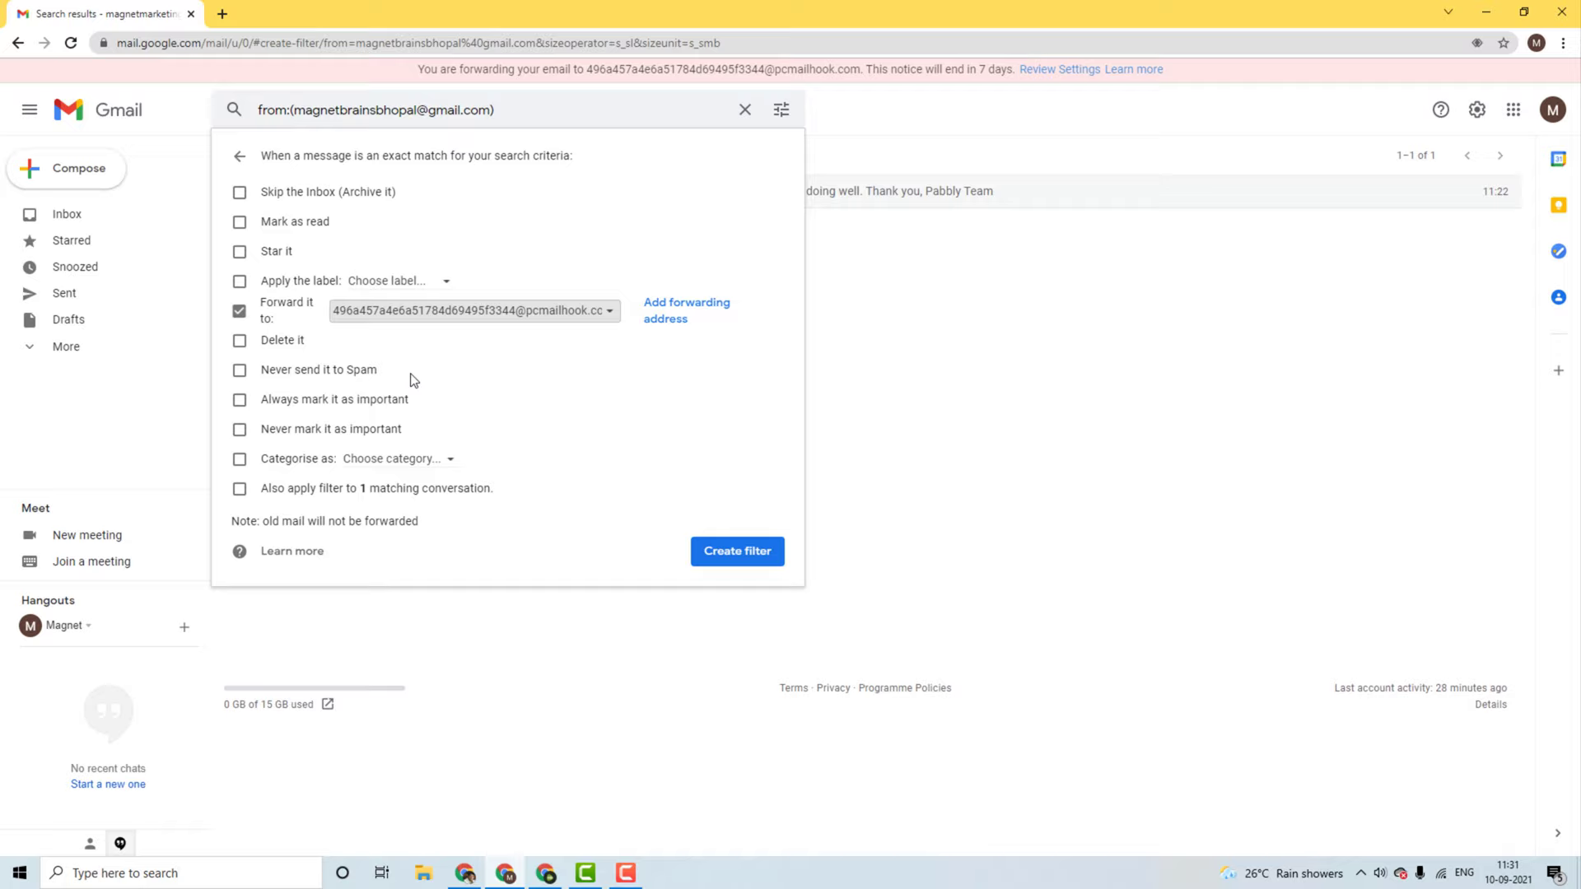
pyautogui.click(539, 305)
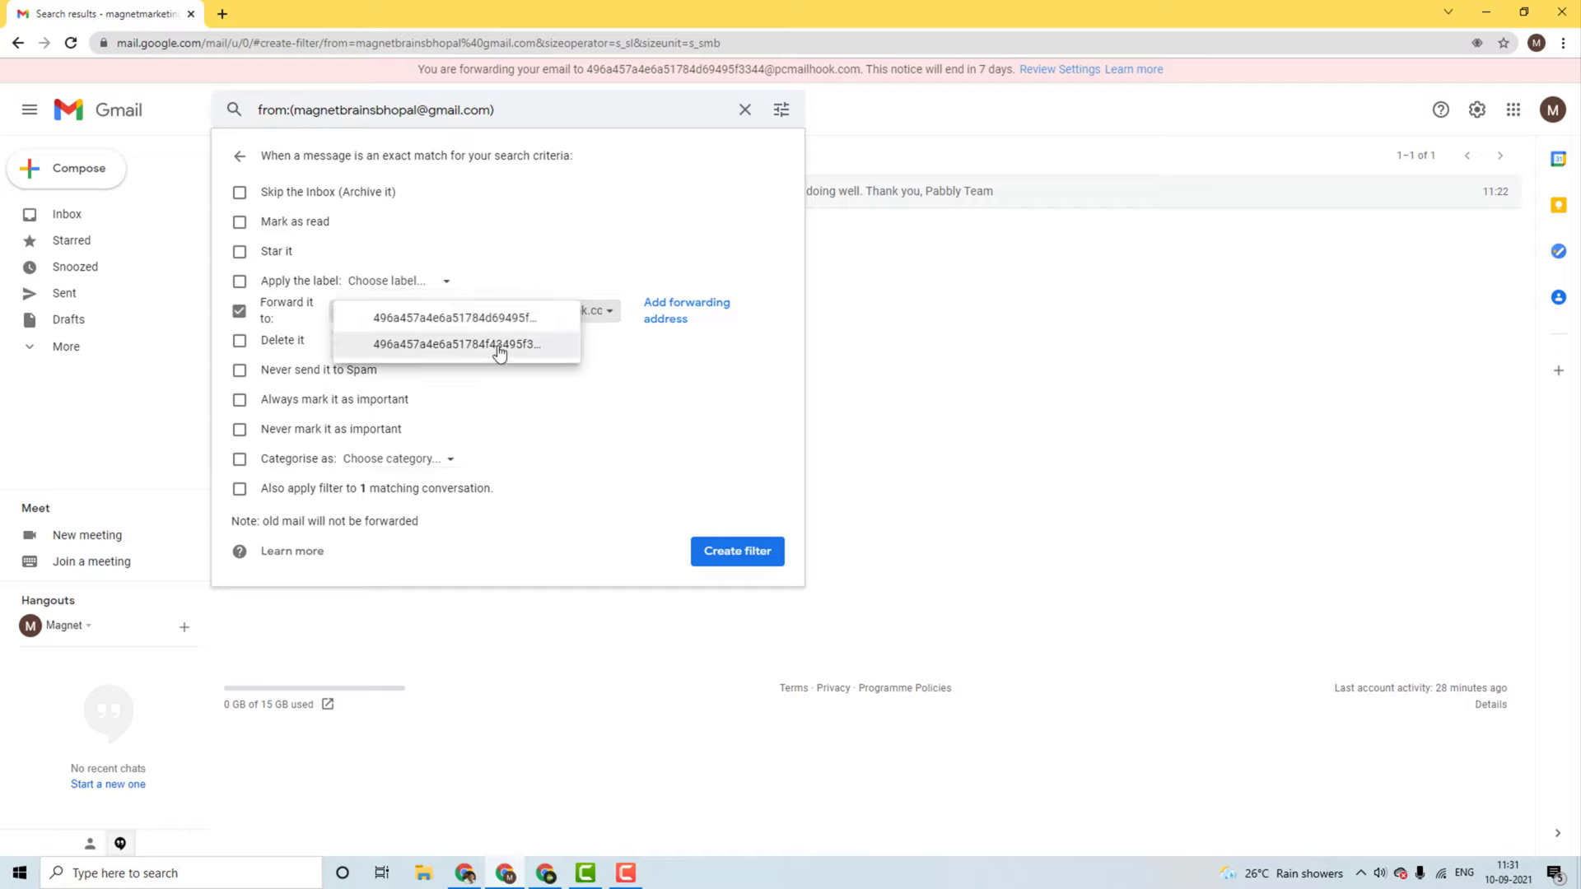
pyautogui.click(496, 346)
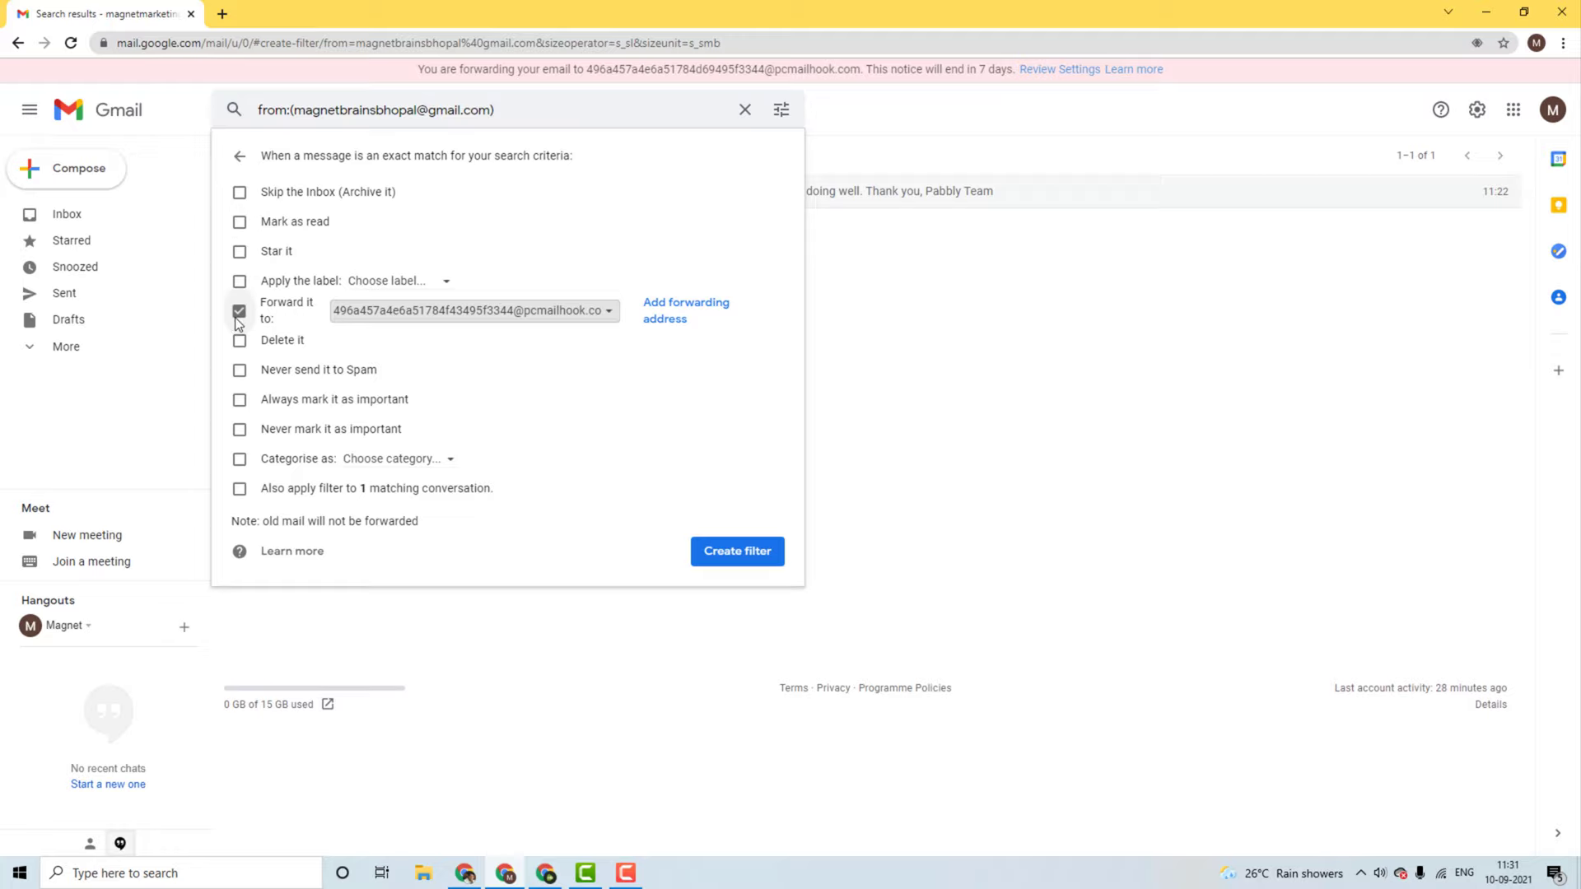
pyautogui.click(740, 553)
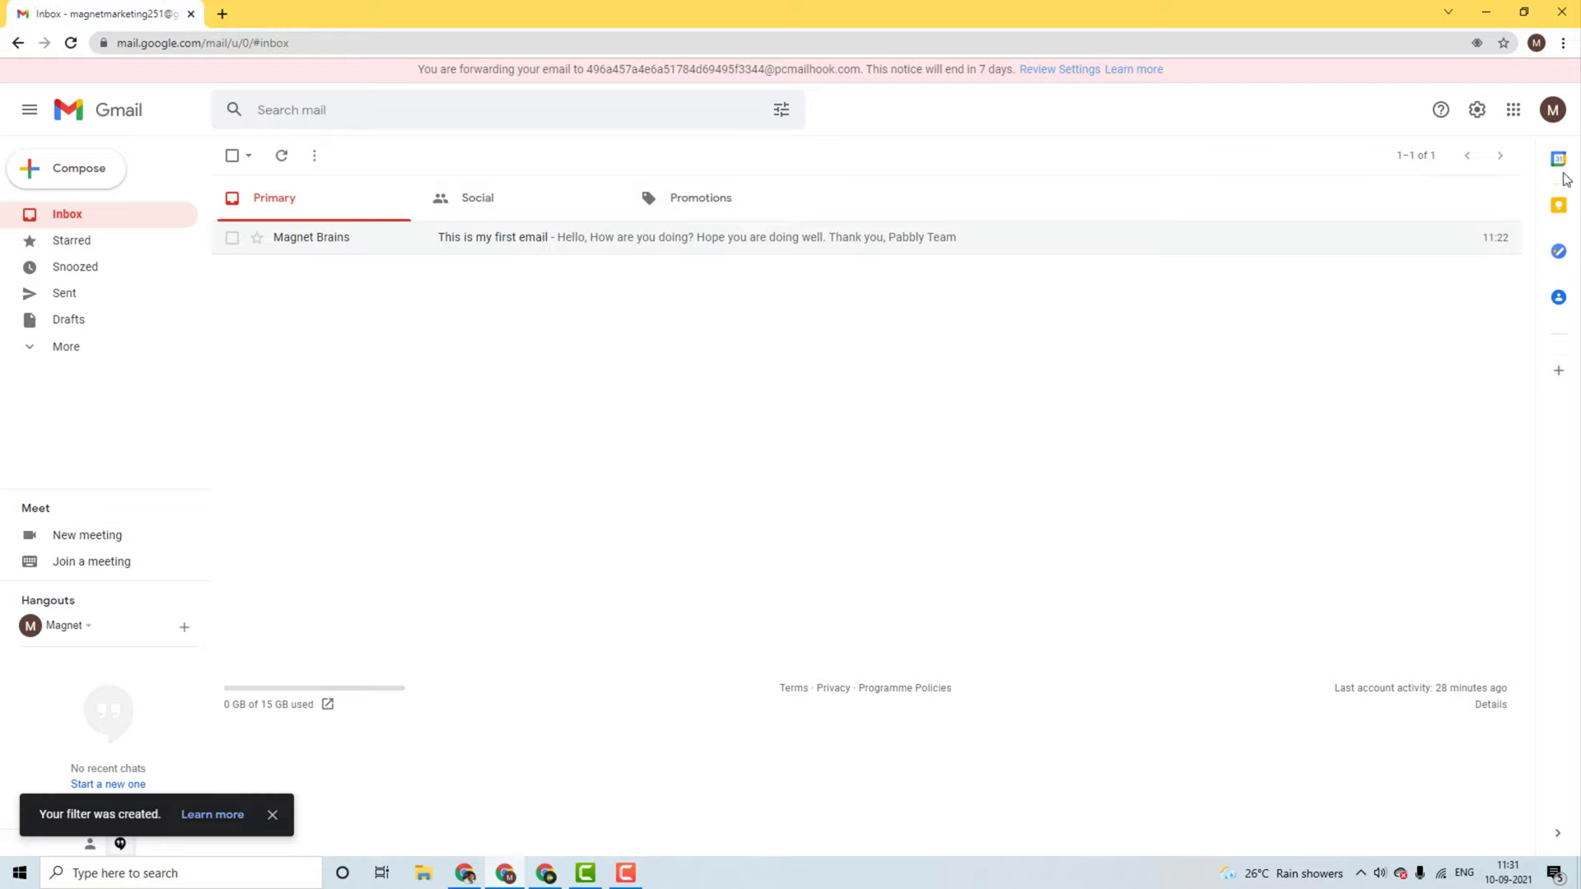
pyautogui.click(1477, 110)
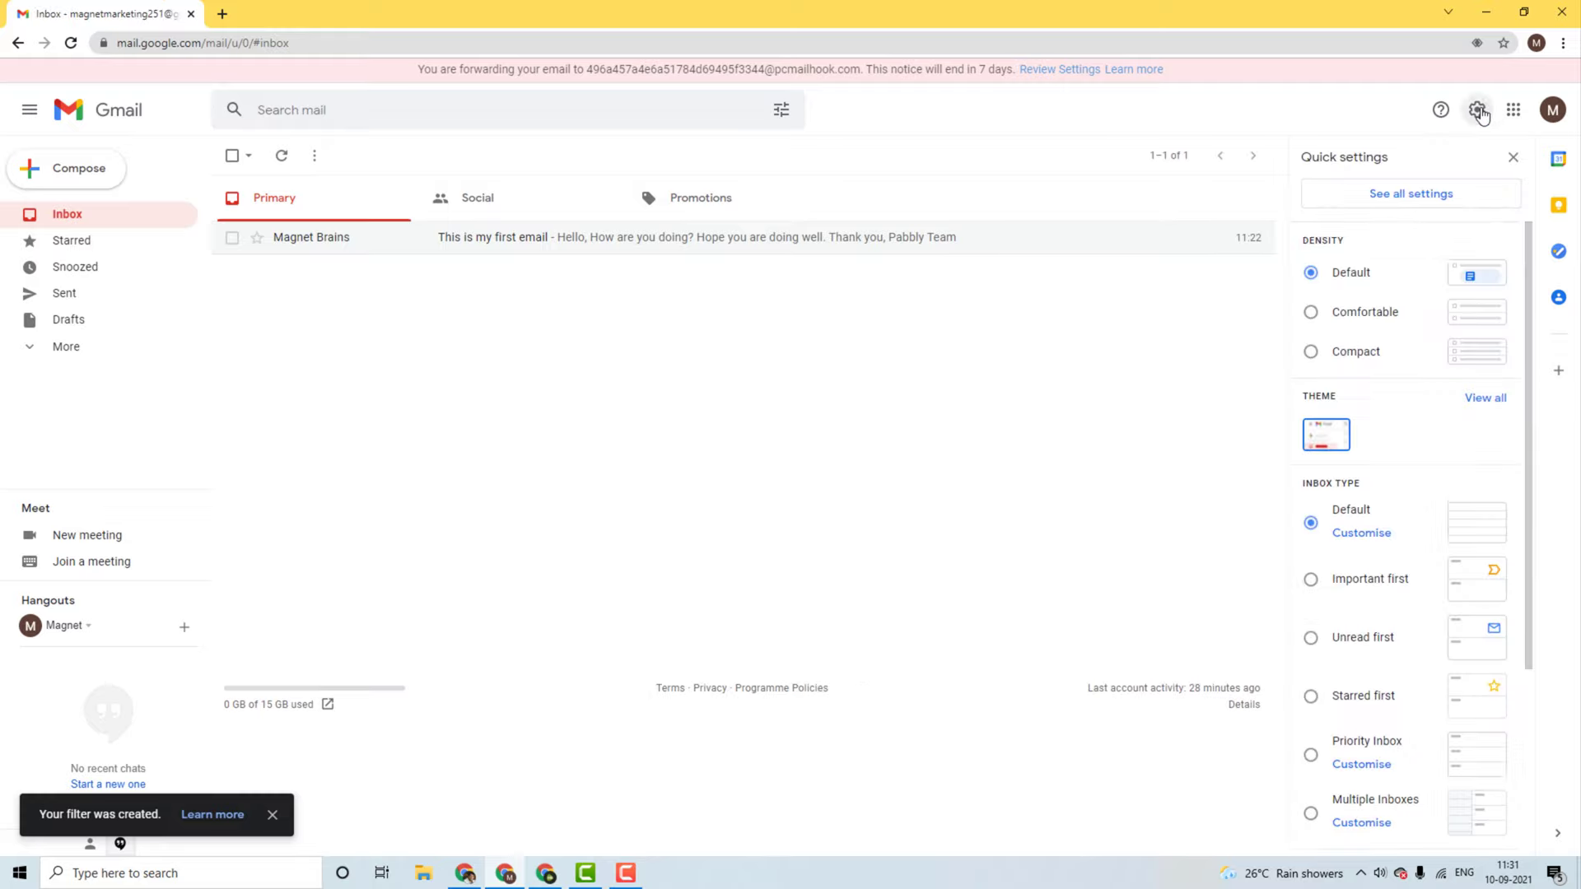
pyautogui.click(1409, 197)
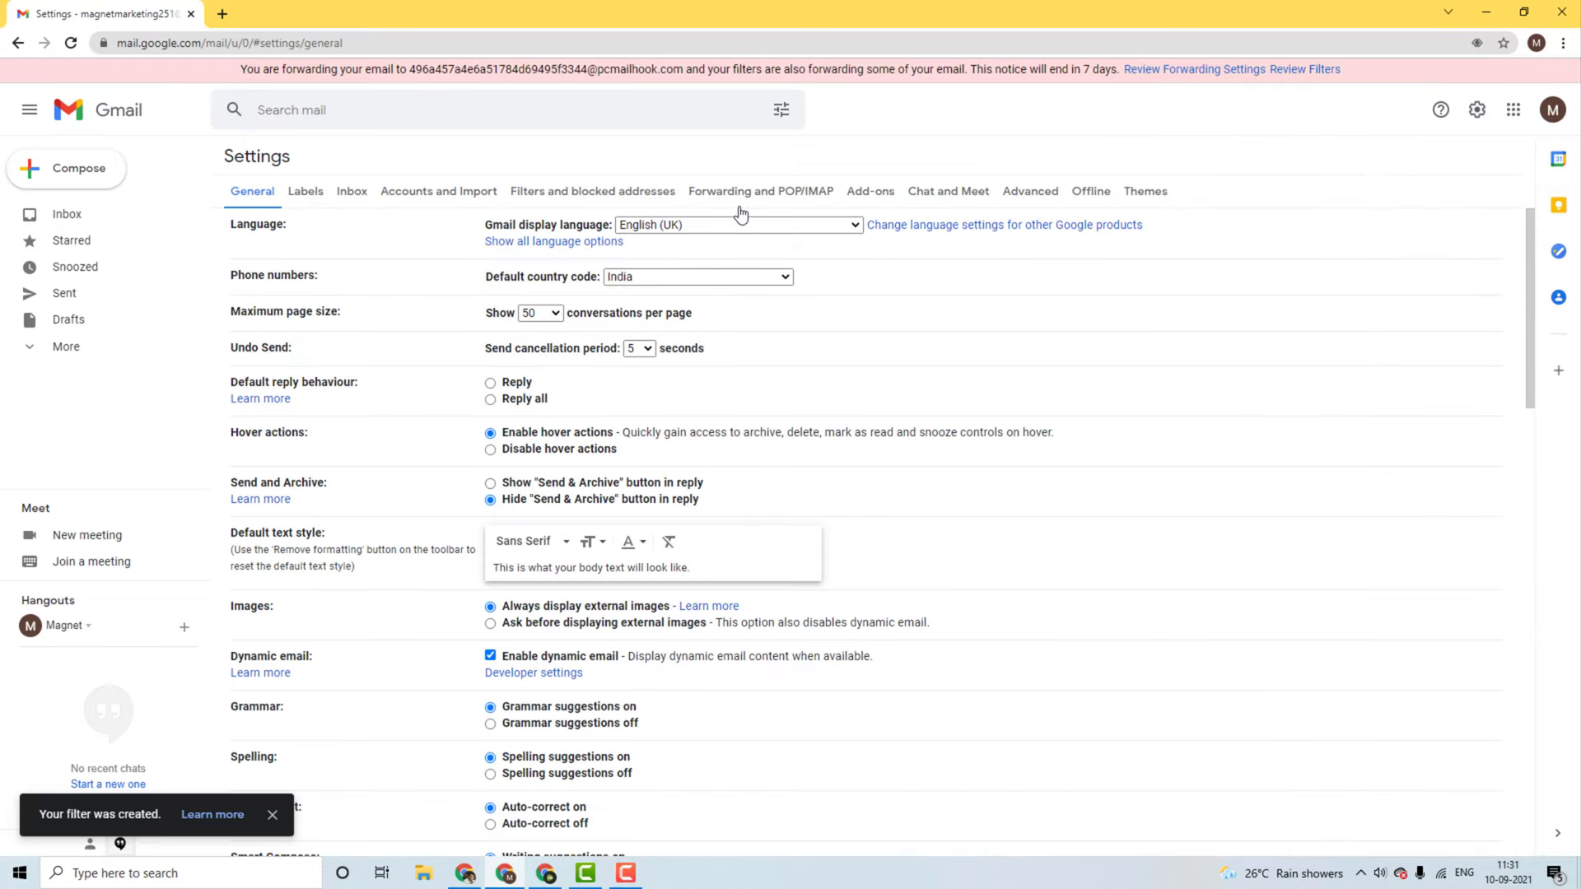
pyautogui.click(750, 199)
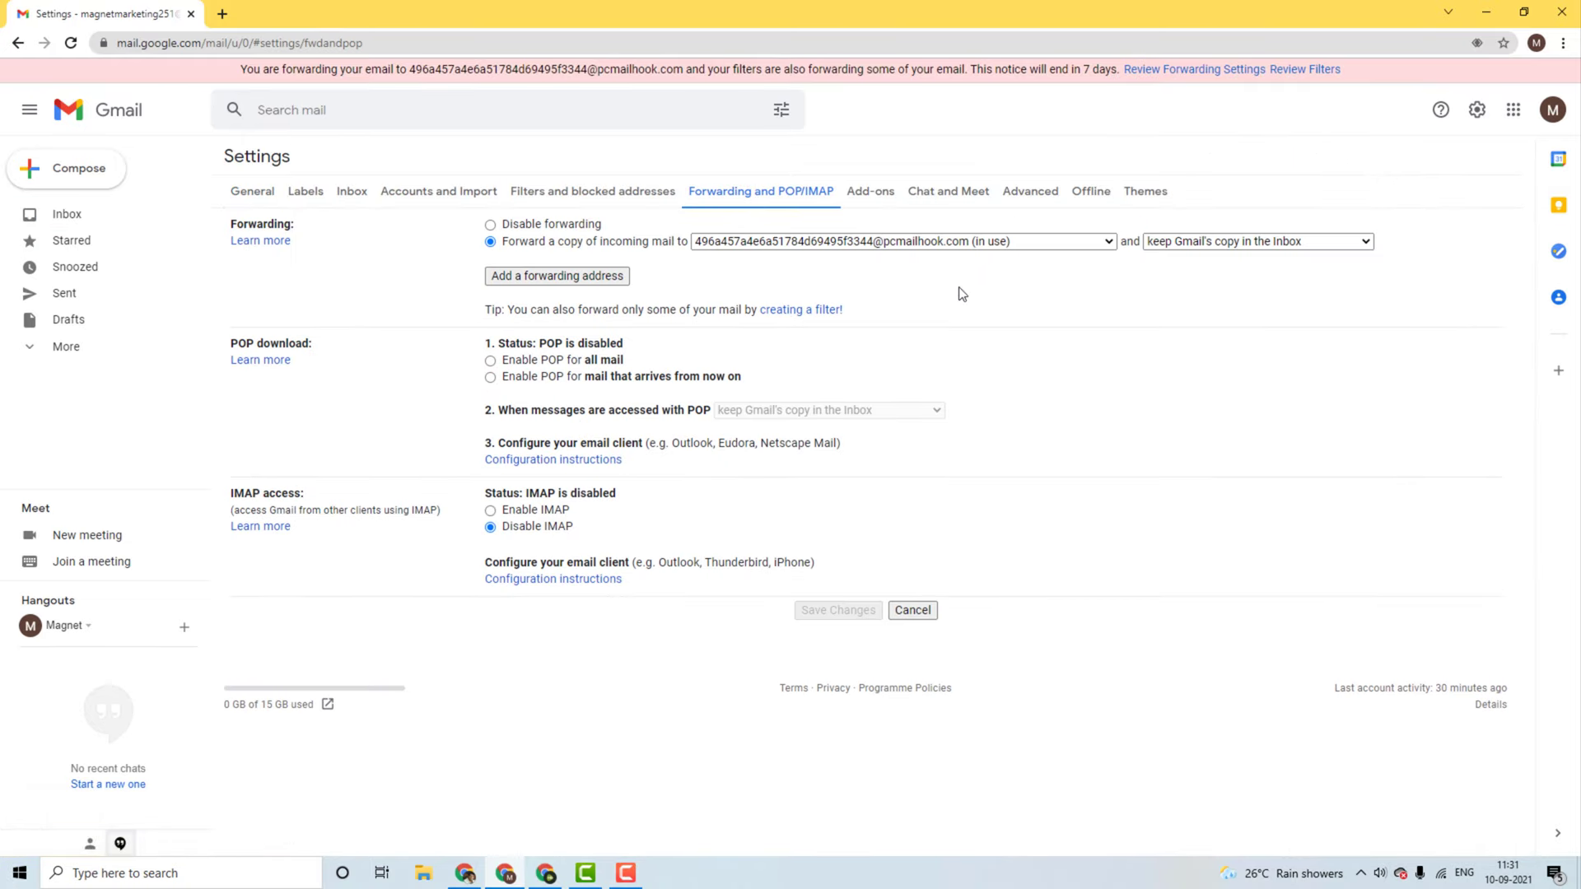
pyautogui.click(551, 199)
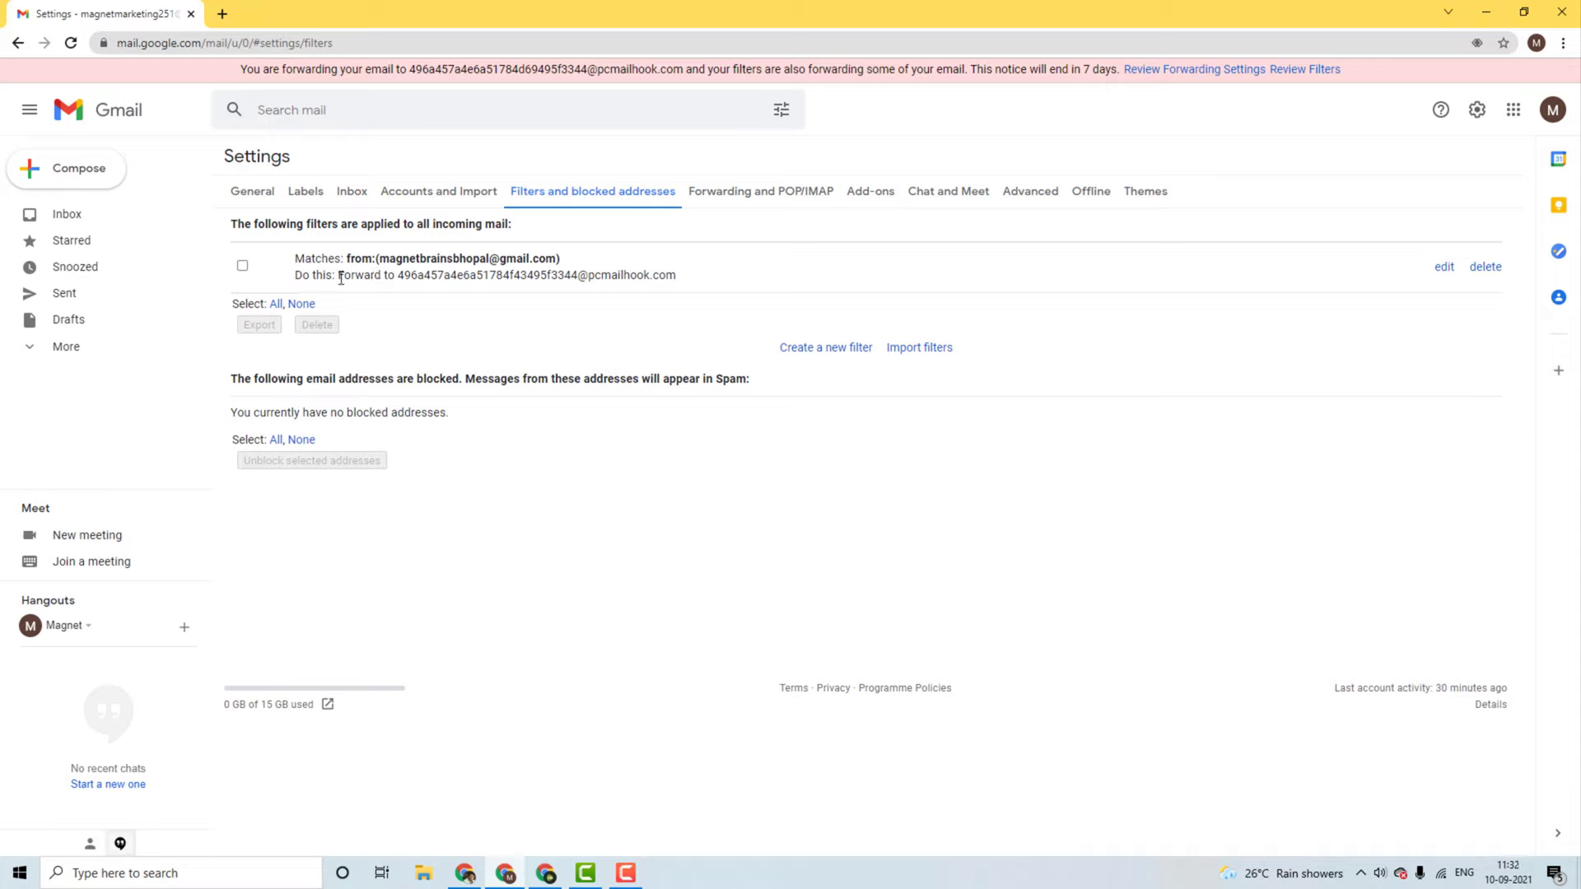
pyautogui.moveTo(401, 278); pyautogui.dragTo(689, 284)
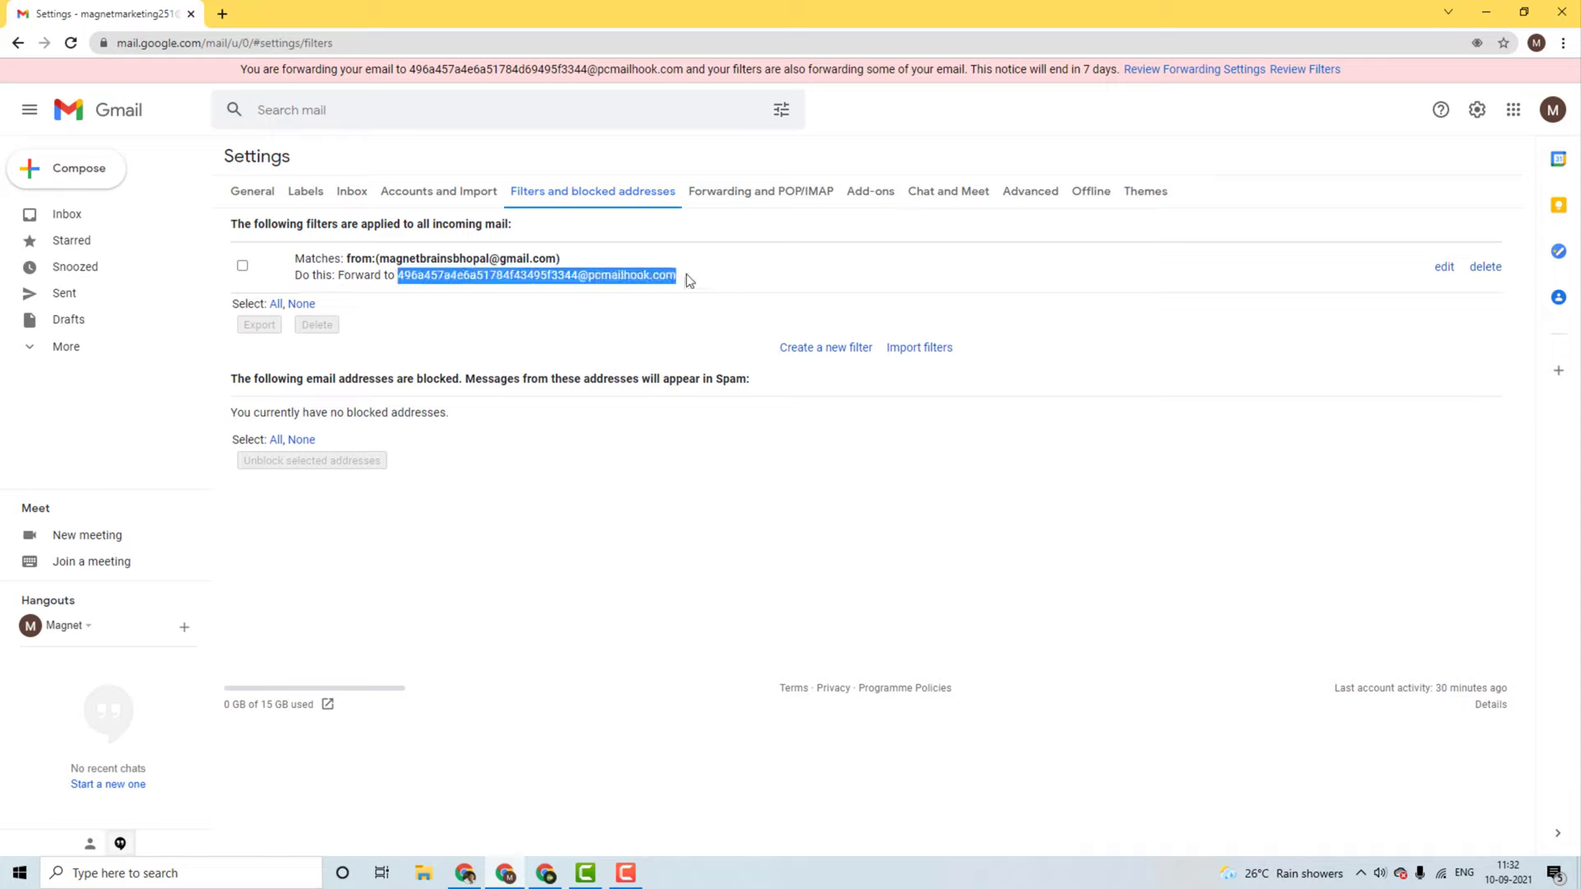
pyautogui.moveTo(377, 259); pyautogui.dragTo(567, 259)
pyautogui.moveTo(398, 279); pyautogui.dragTo(678, 276)
pyautogui.click(657, 623)
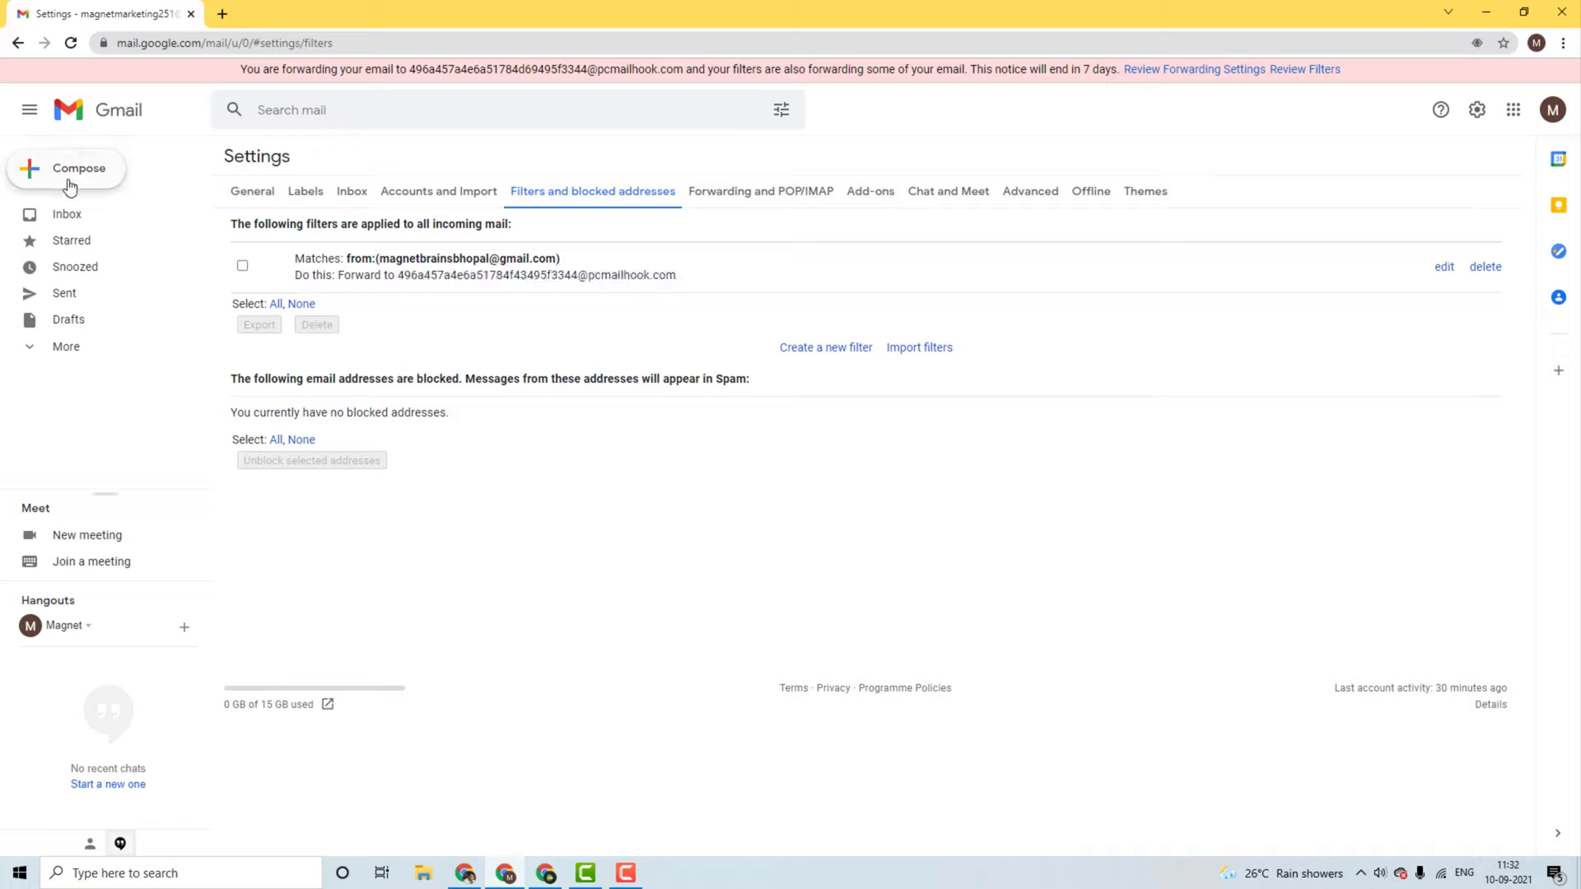
pyautogui.click(82, 221)
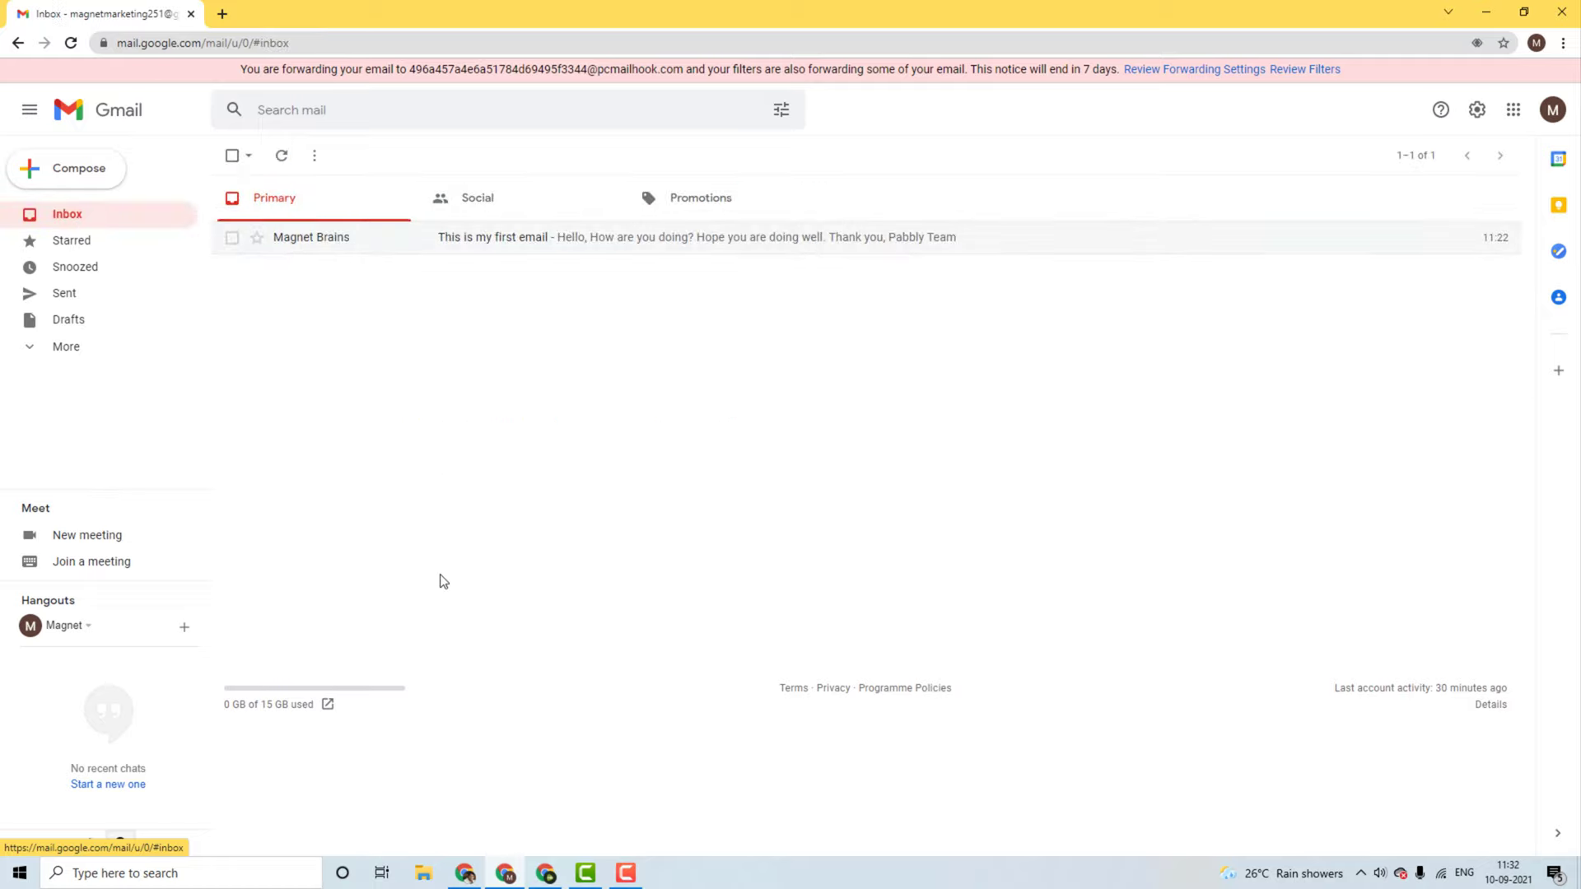
# Step: Re-capture the Email Parser response in Pabbly, confirming with Yes, then return to Gmail
pyautogui.click(474, 878)
pyautogui.click(382, 493)
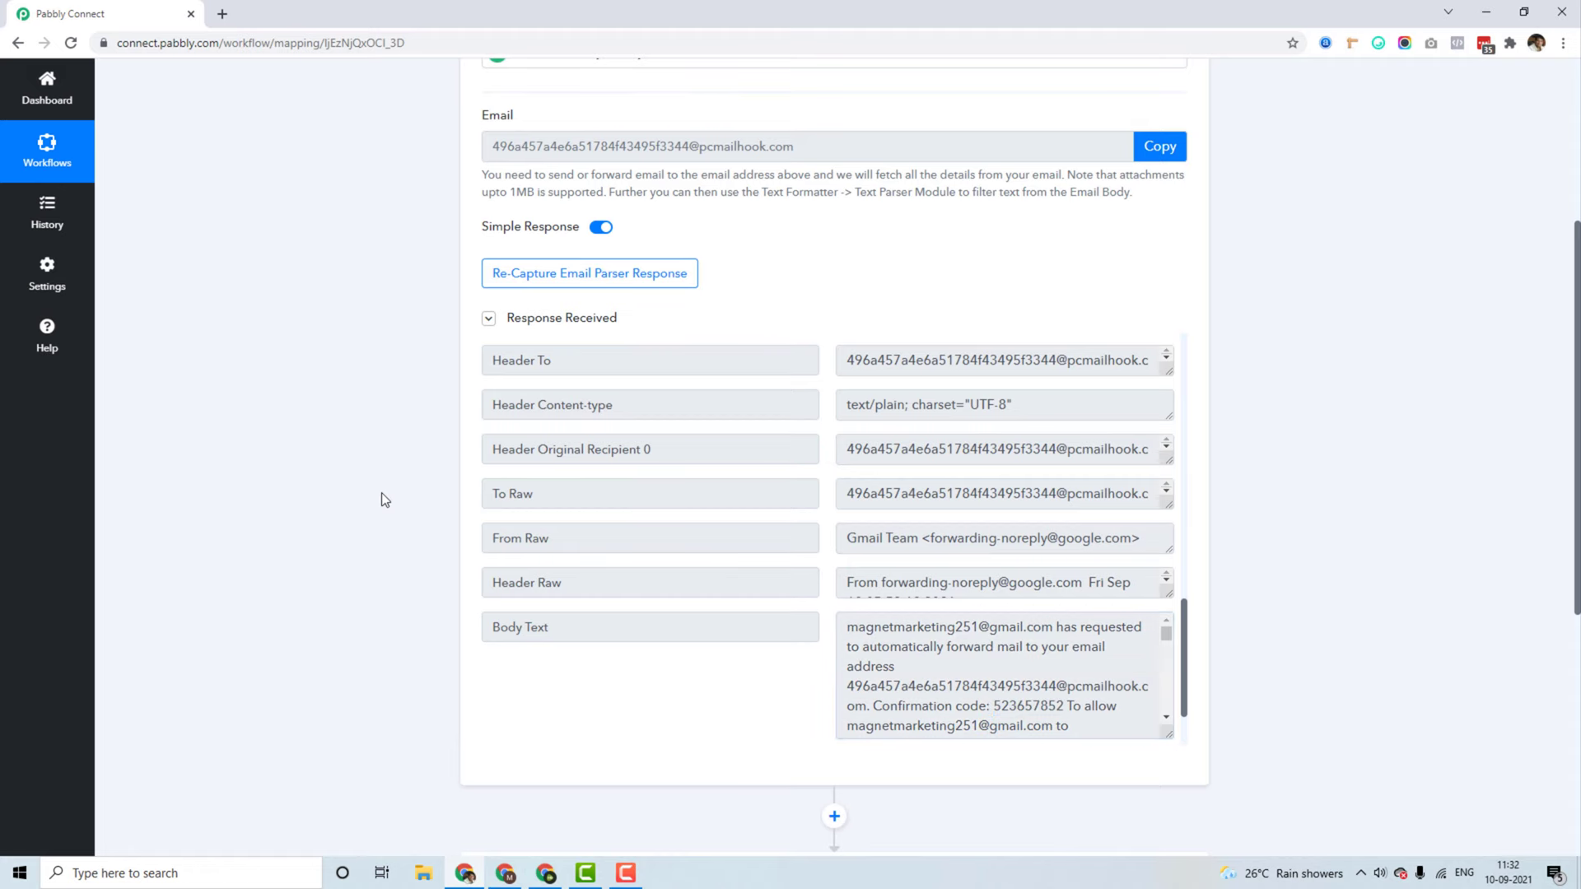
pyautogui.scroll(1, 382, 492)
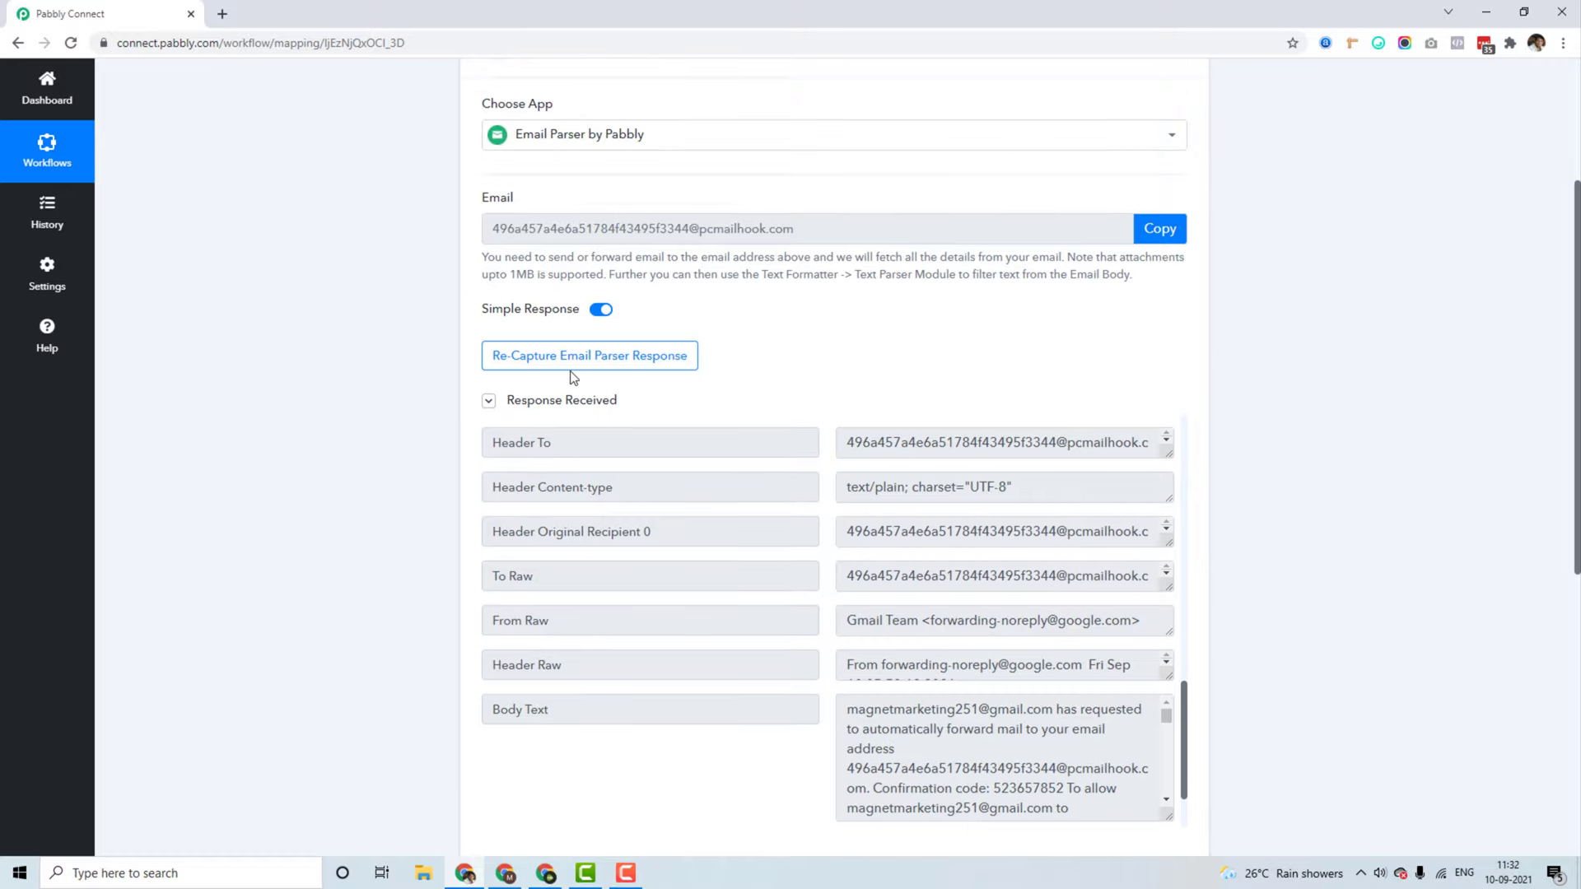
pyautogui.click(571, 363)
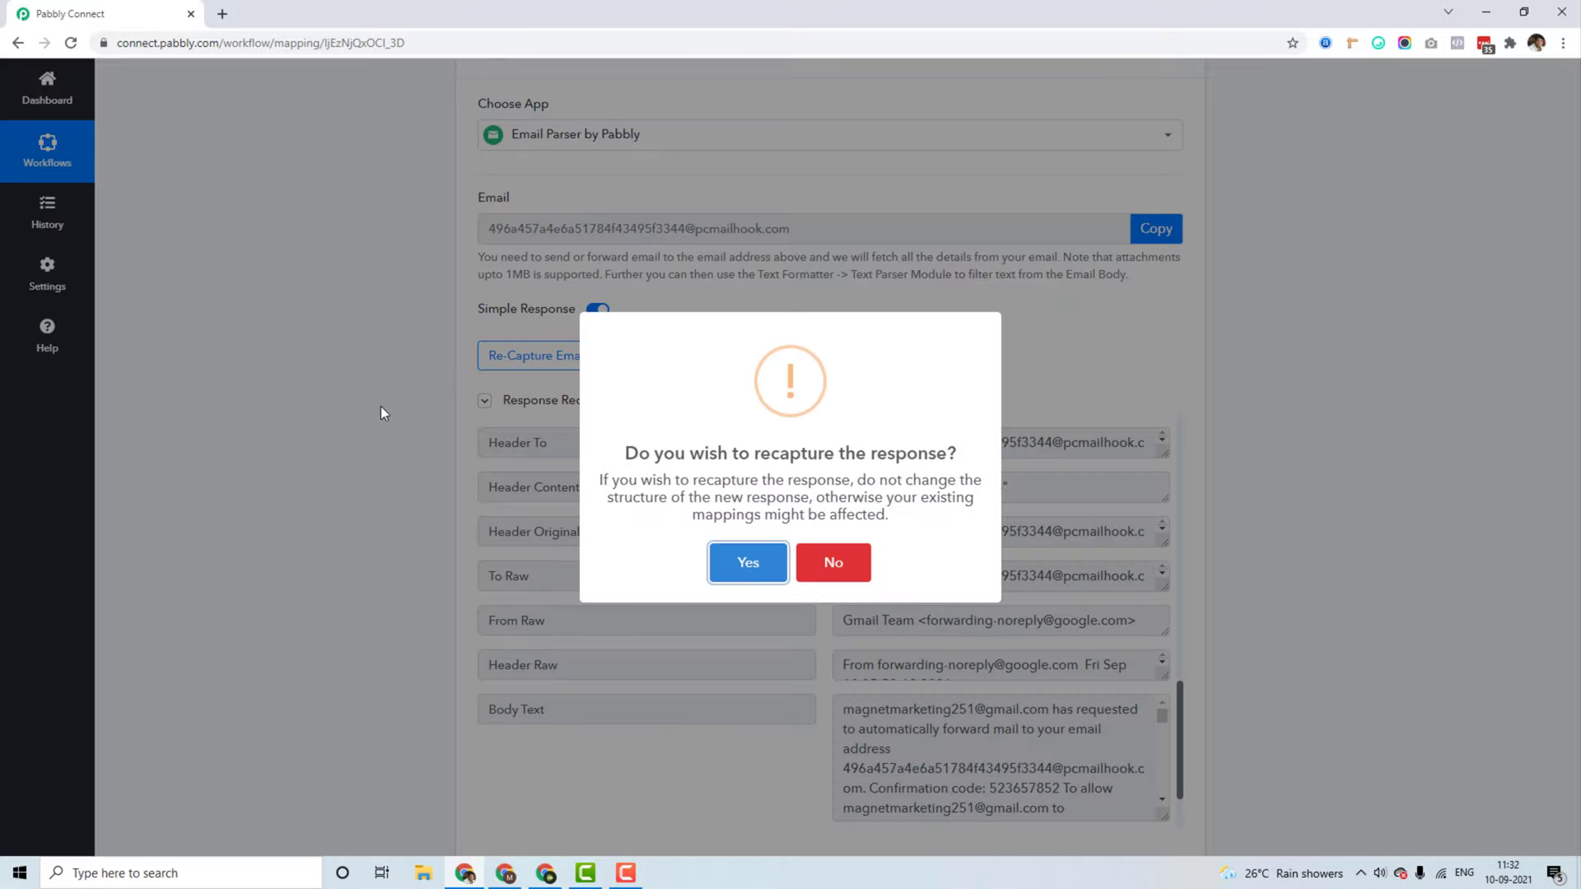
pyautogui.click(745, 576)
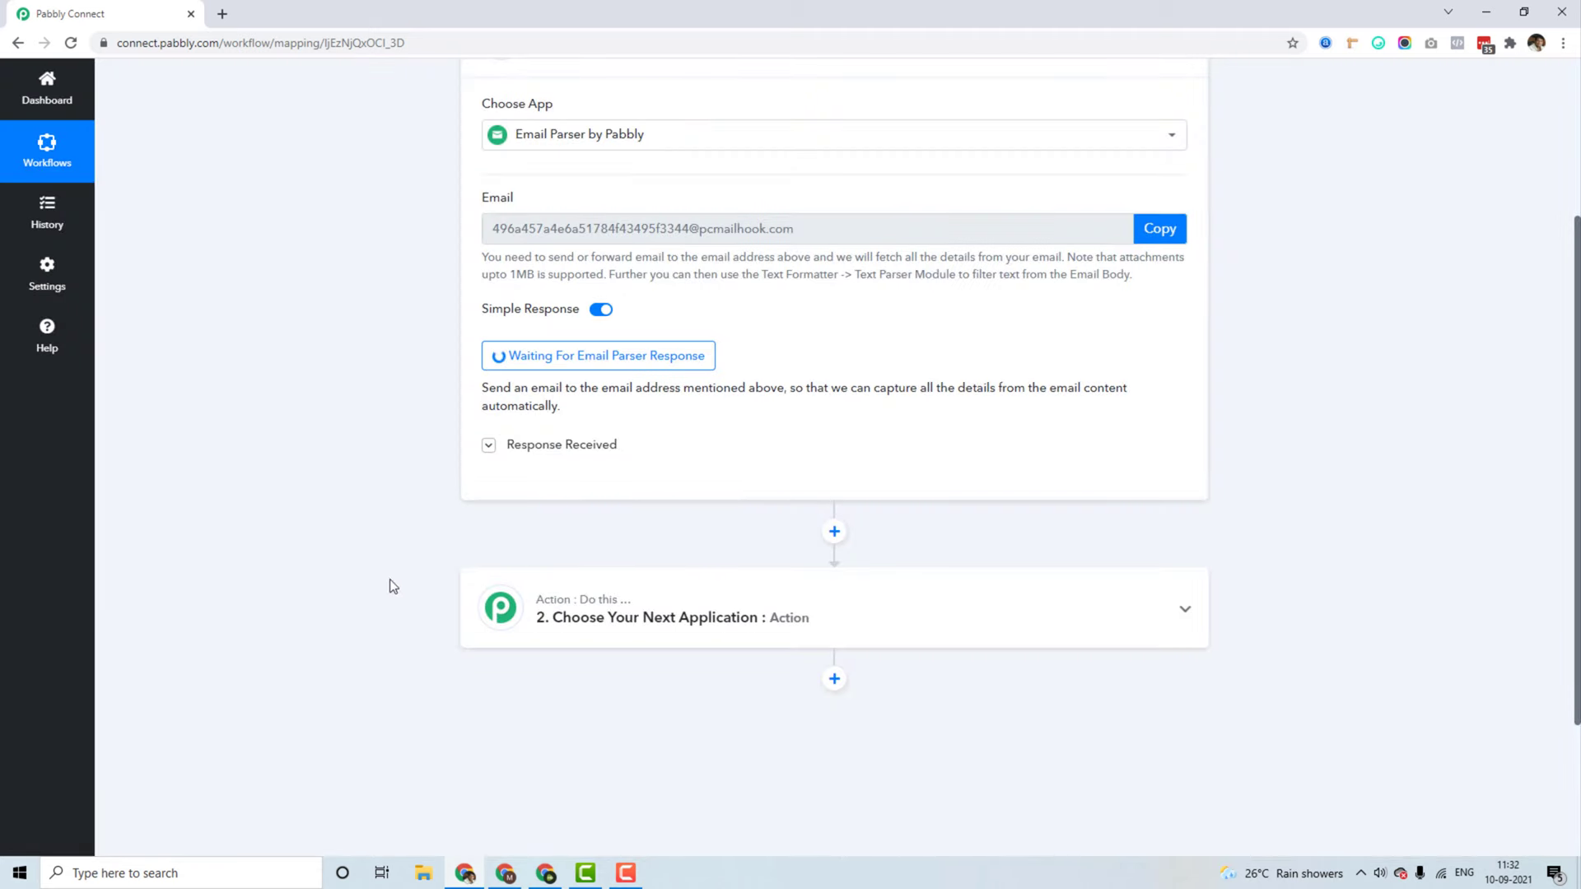
pyautogui.click(512, 878)
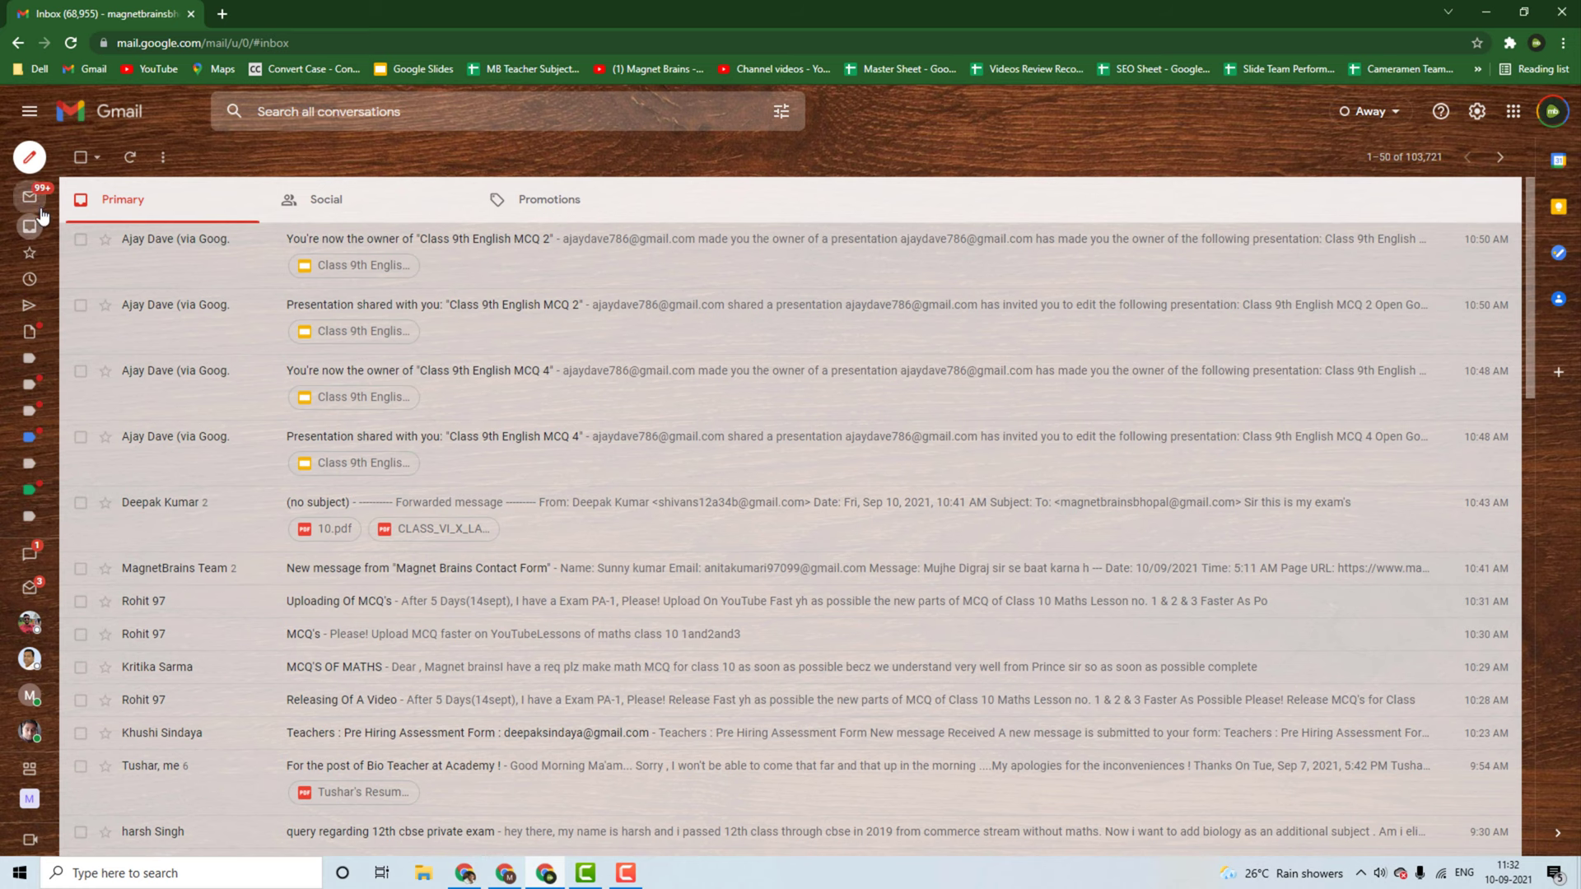
# Step: Start a new email addressed to the marketing account
pyautogui.click(37, 156)
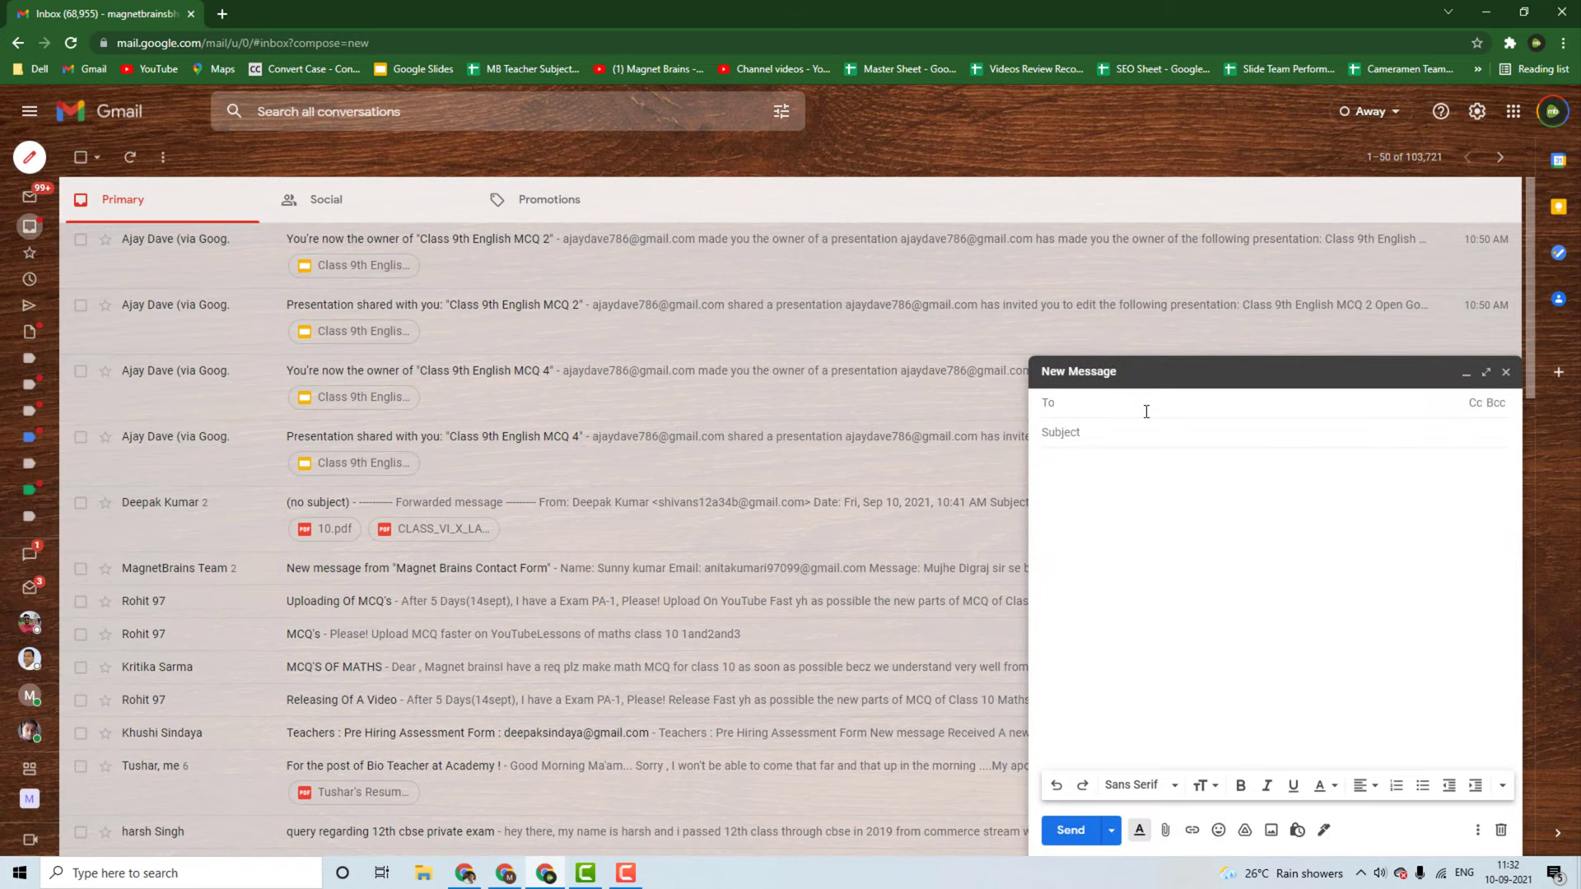
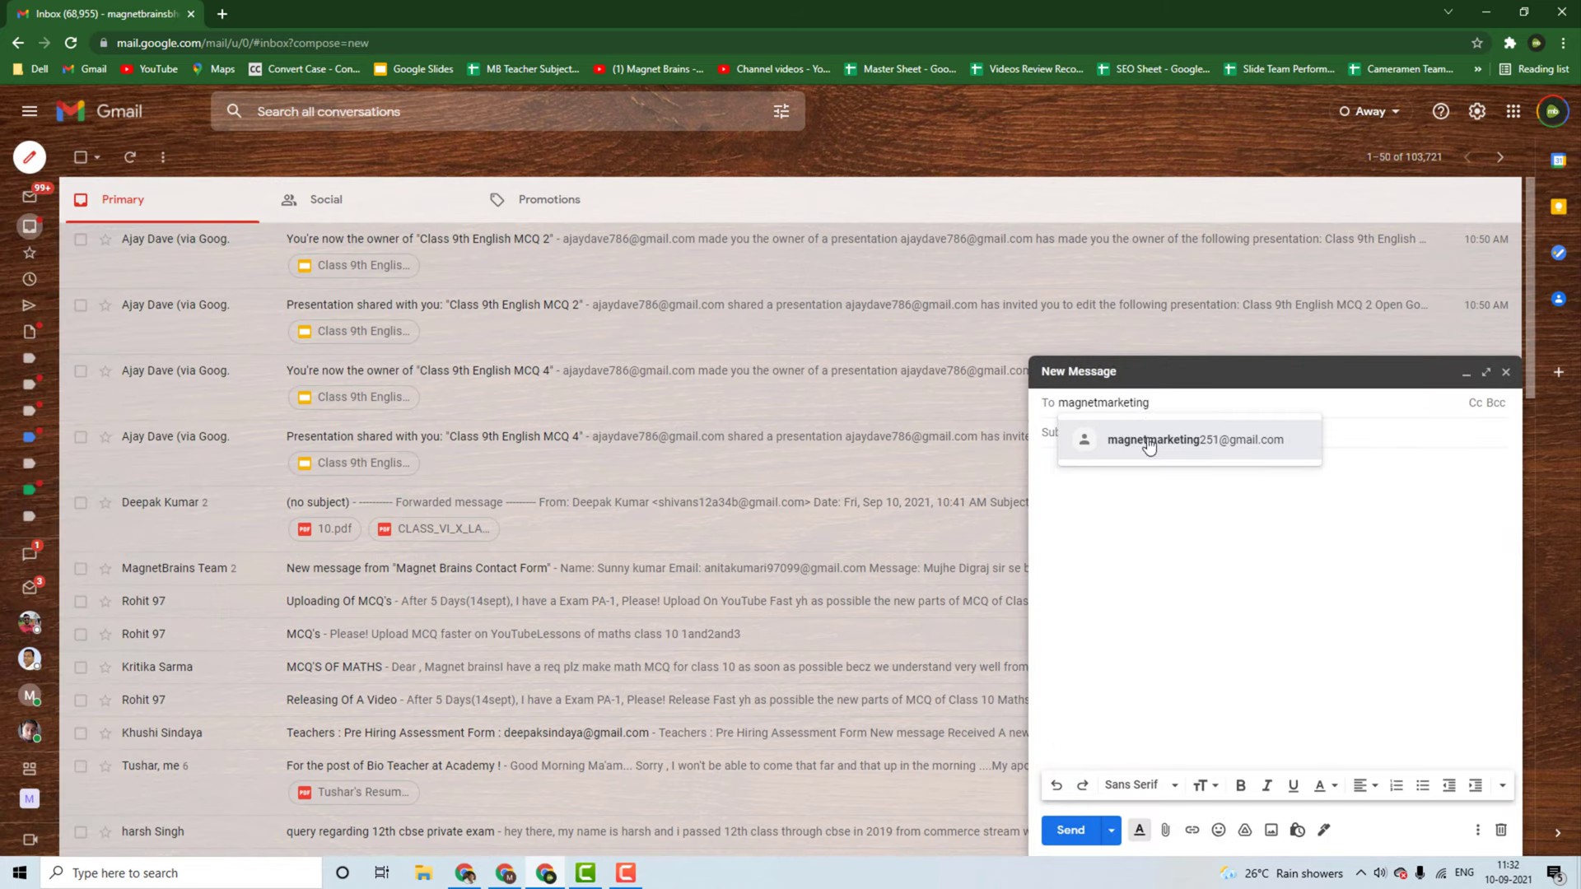
pyautogui.click(1148, 441)
pyautogui.click(542, 871)
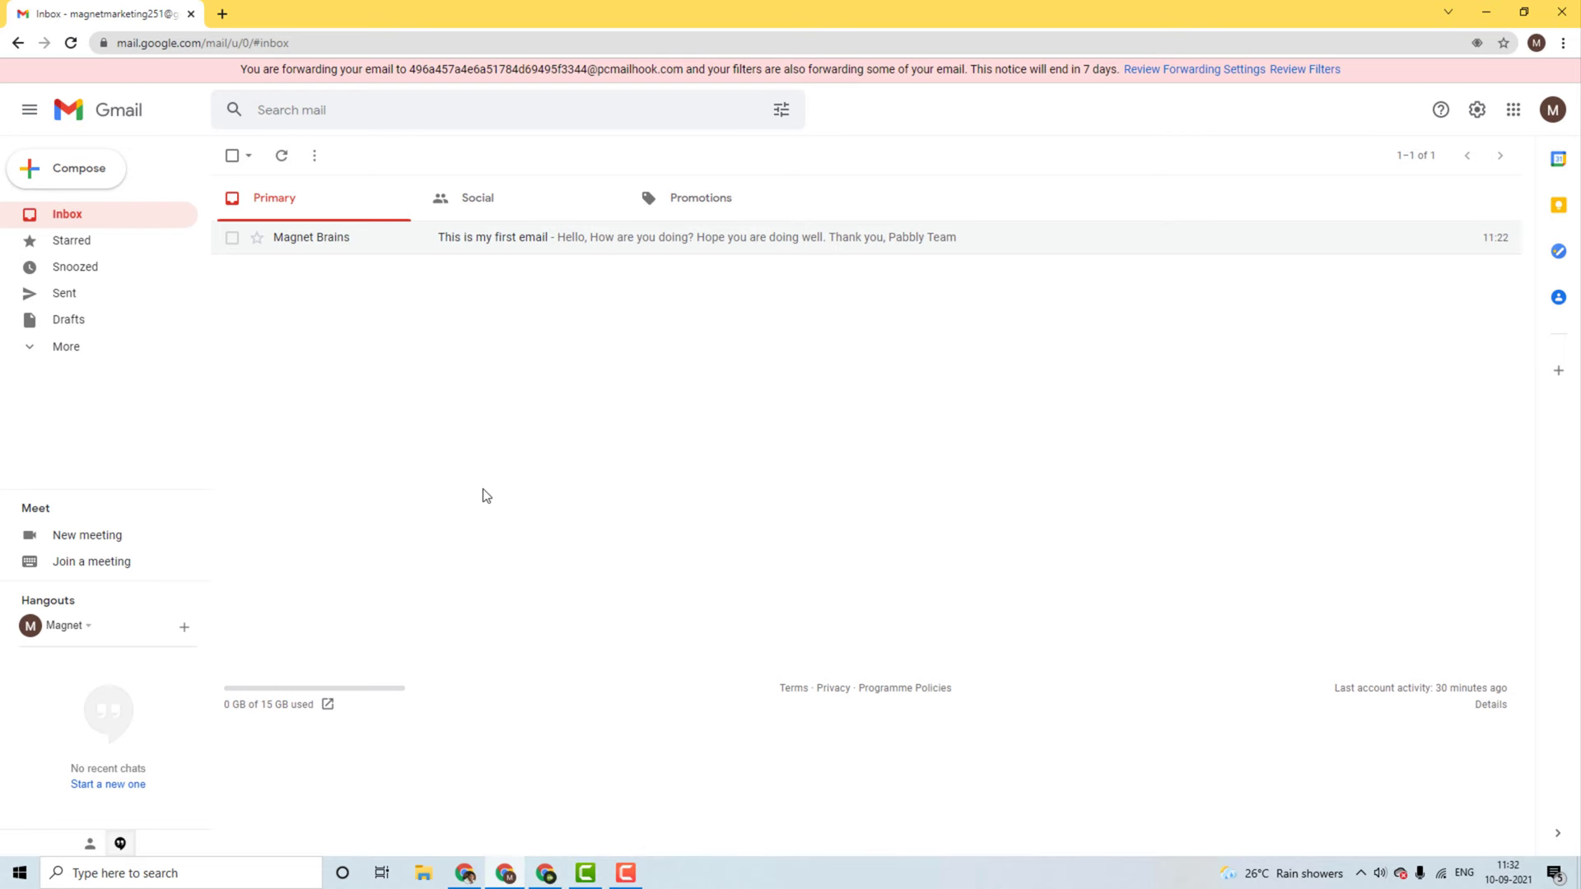
pyautogui.click(546, 872)
# Step: Enter the subject 'This is another email with specific forwarder.' and paste it as the body
pyautogui.click(1104, 433)
pyautogui.write('T')
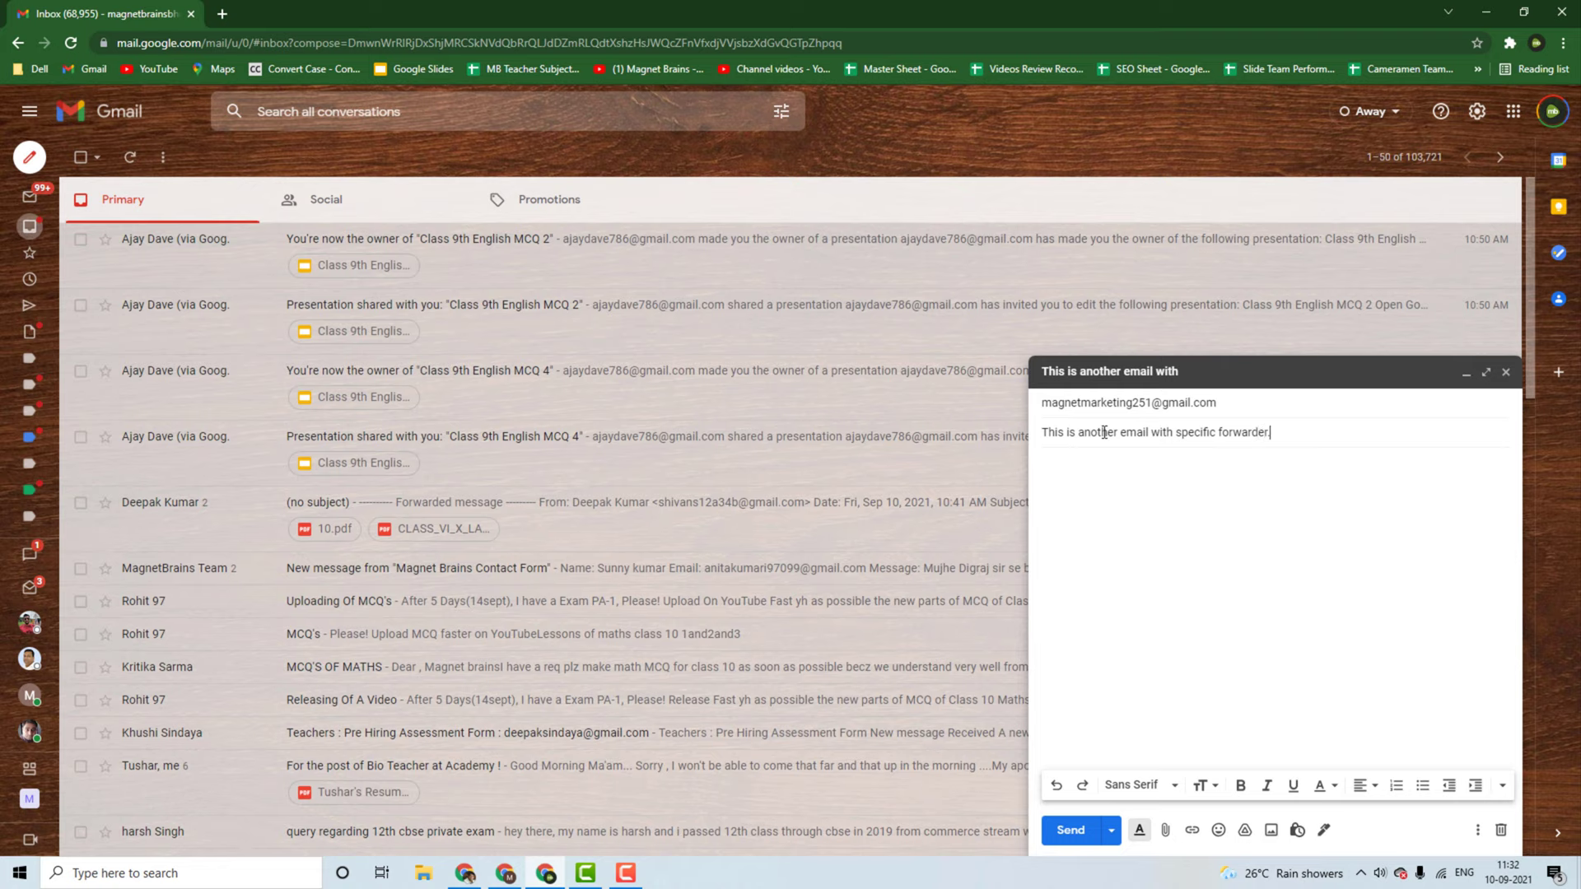
pyautogui.tripleClick(1105, 432)
pyautogui.hotkey('ctrl', 'c')
pyautogui.click(1118, 483)
pyautogui.hotkey('ctrl', 'v')
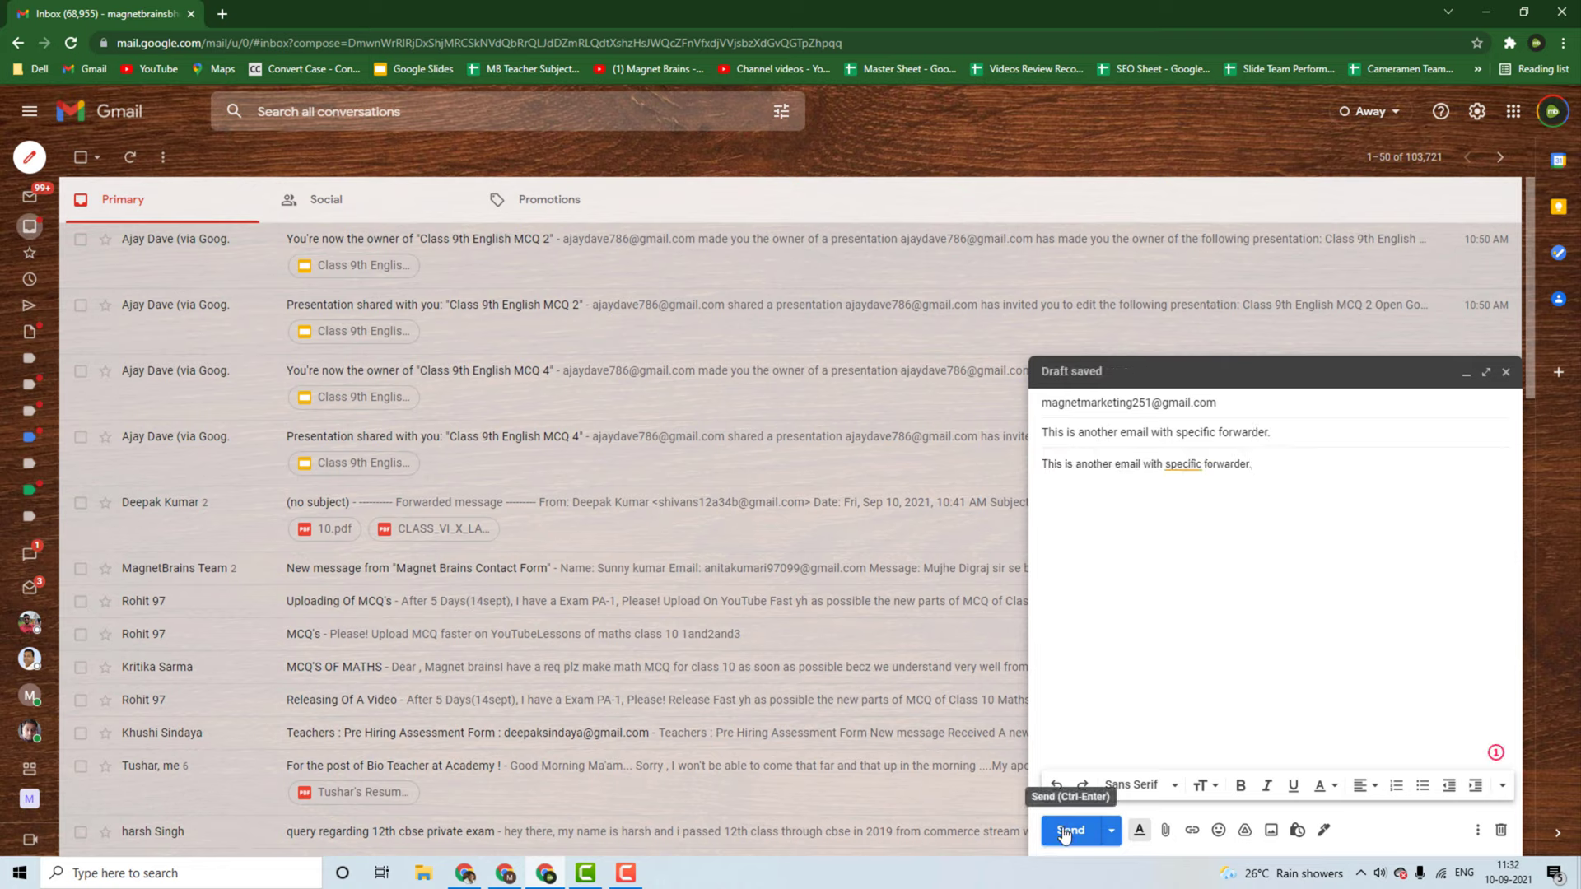
pyautogui.click(1179, 466)
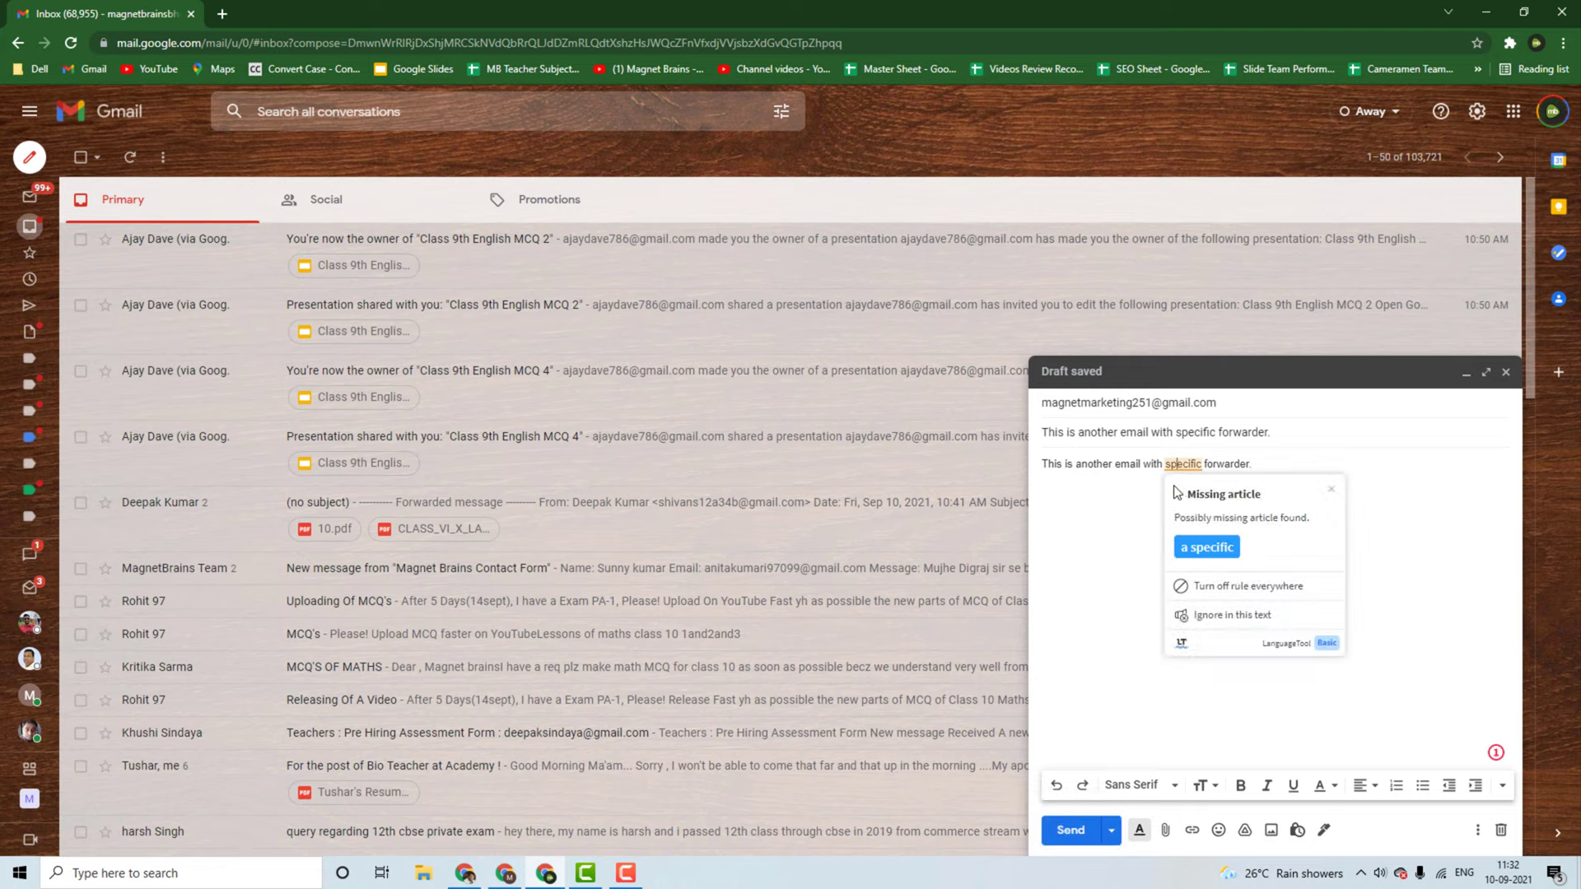
pyautogui.click(1116, 523)
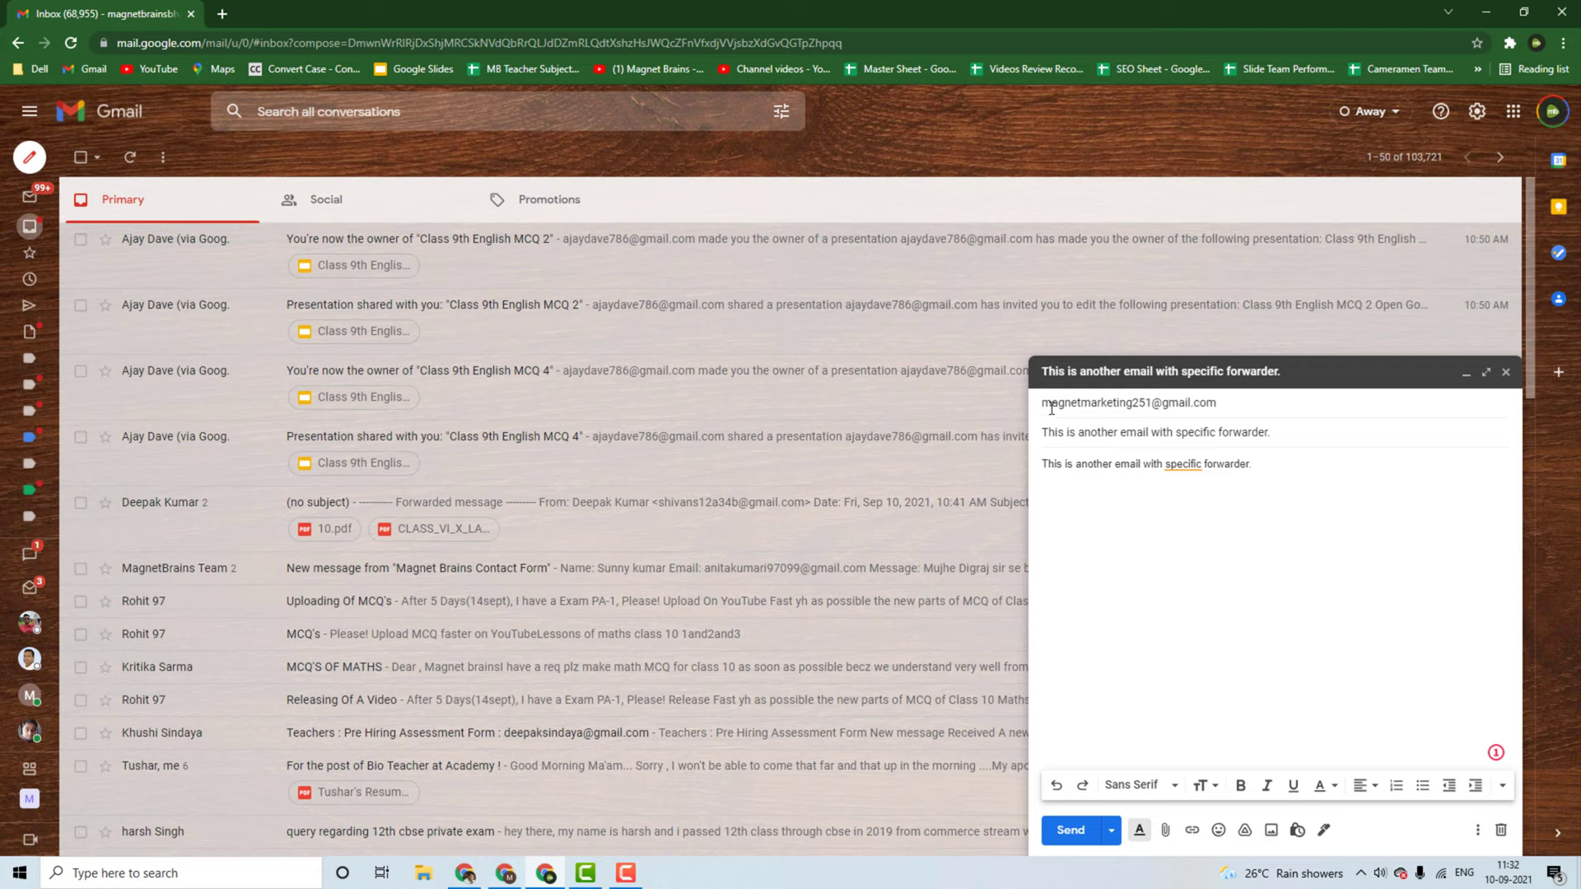
# Step: Send the email after checking Pabbly, then view it in the receiving inbox
pyautogui.moveTo(1162, 402)
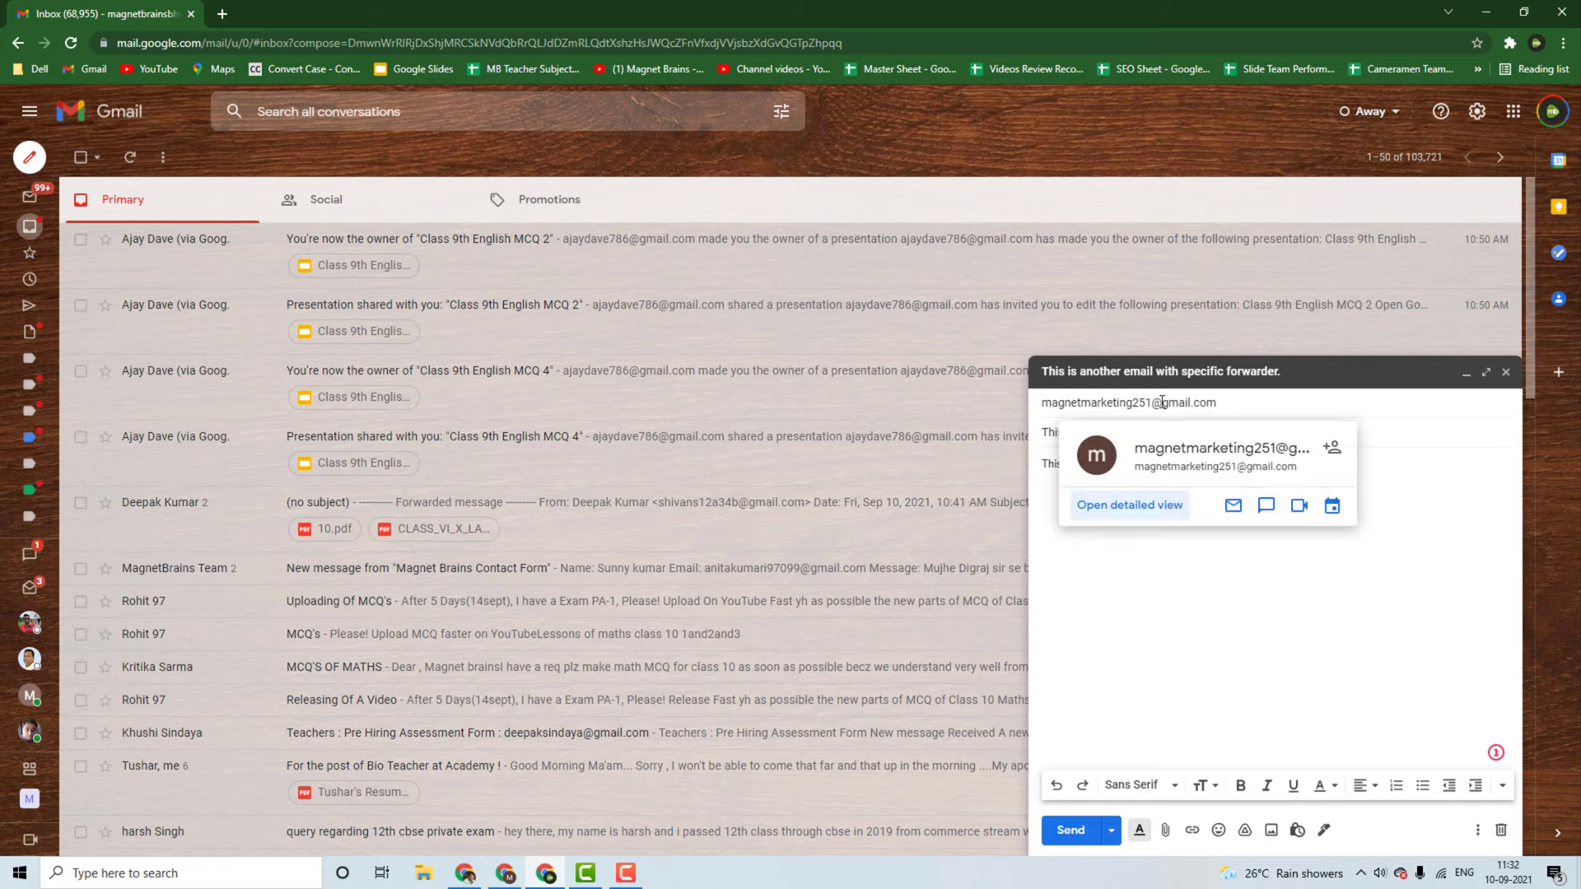
pyautogui.click(465, 873)
pyautogui.scroll(2, 502, 242)
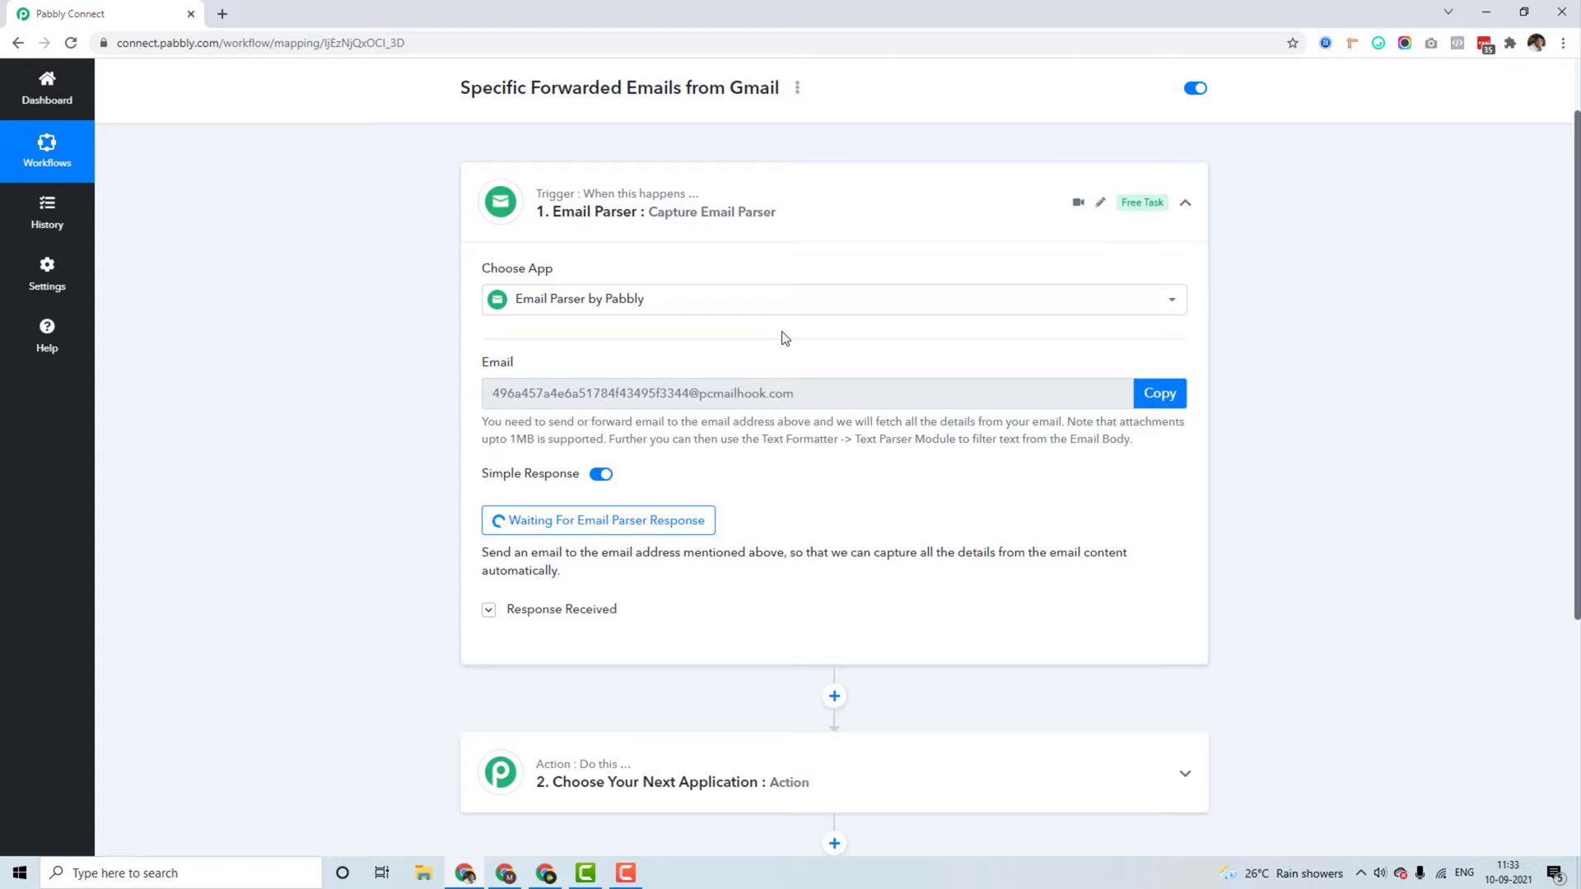
pyautogui.scroll(-2, 785, 338)
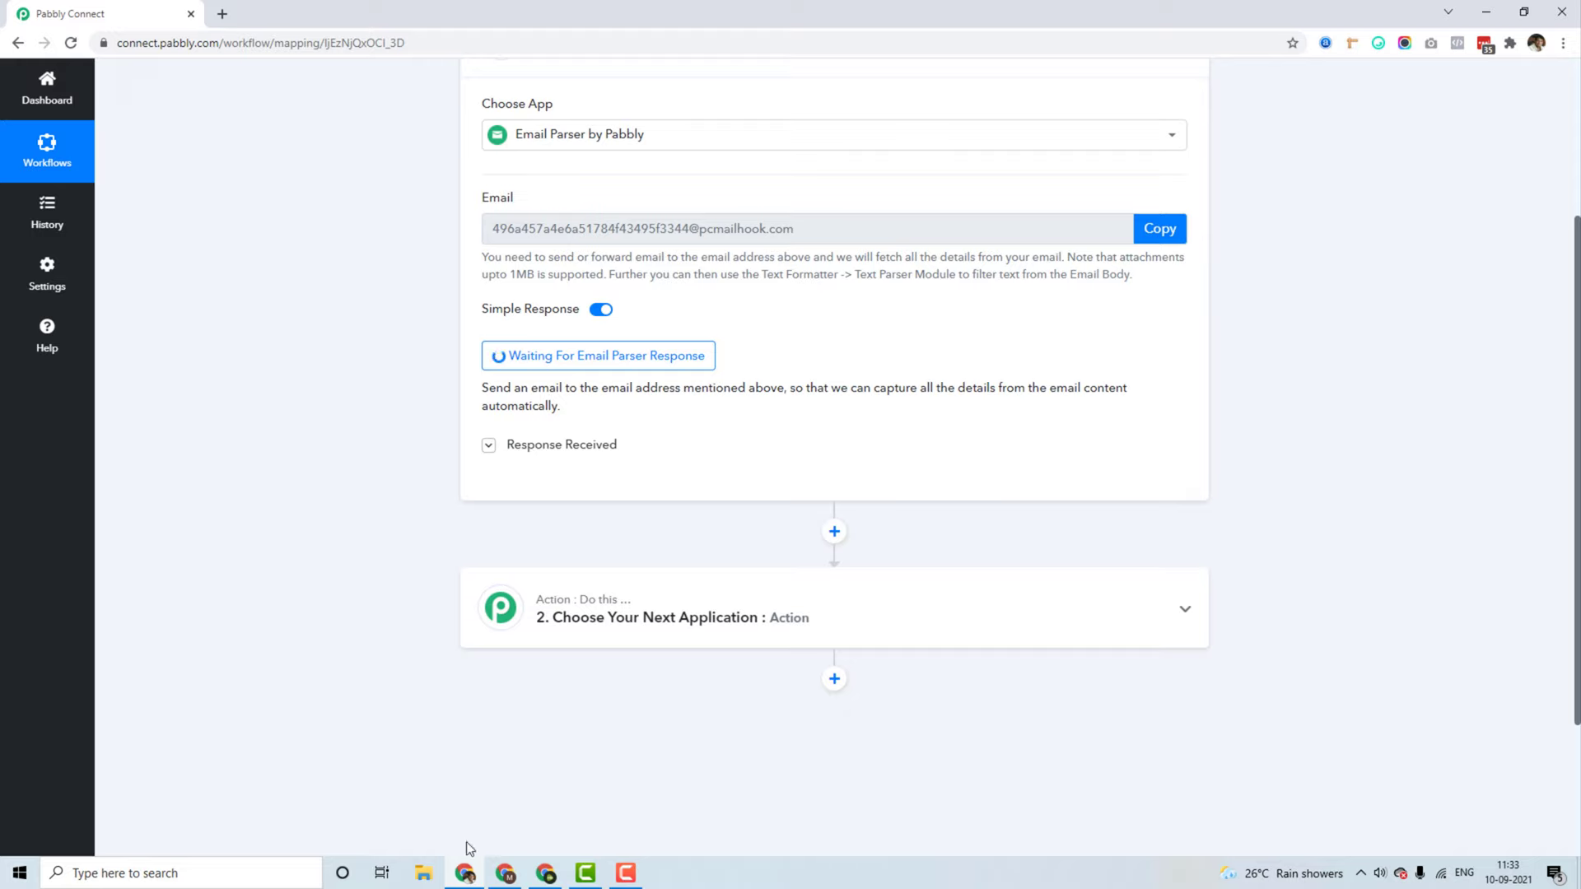
pyautogui.click(508, 874)
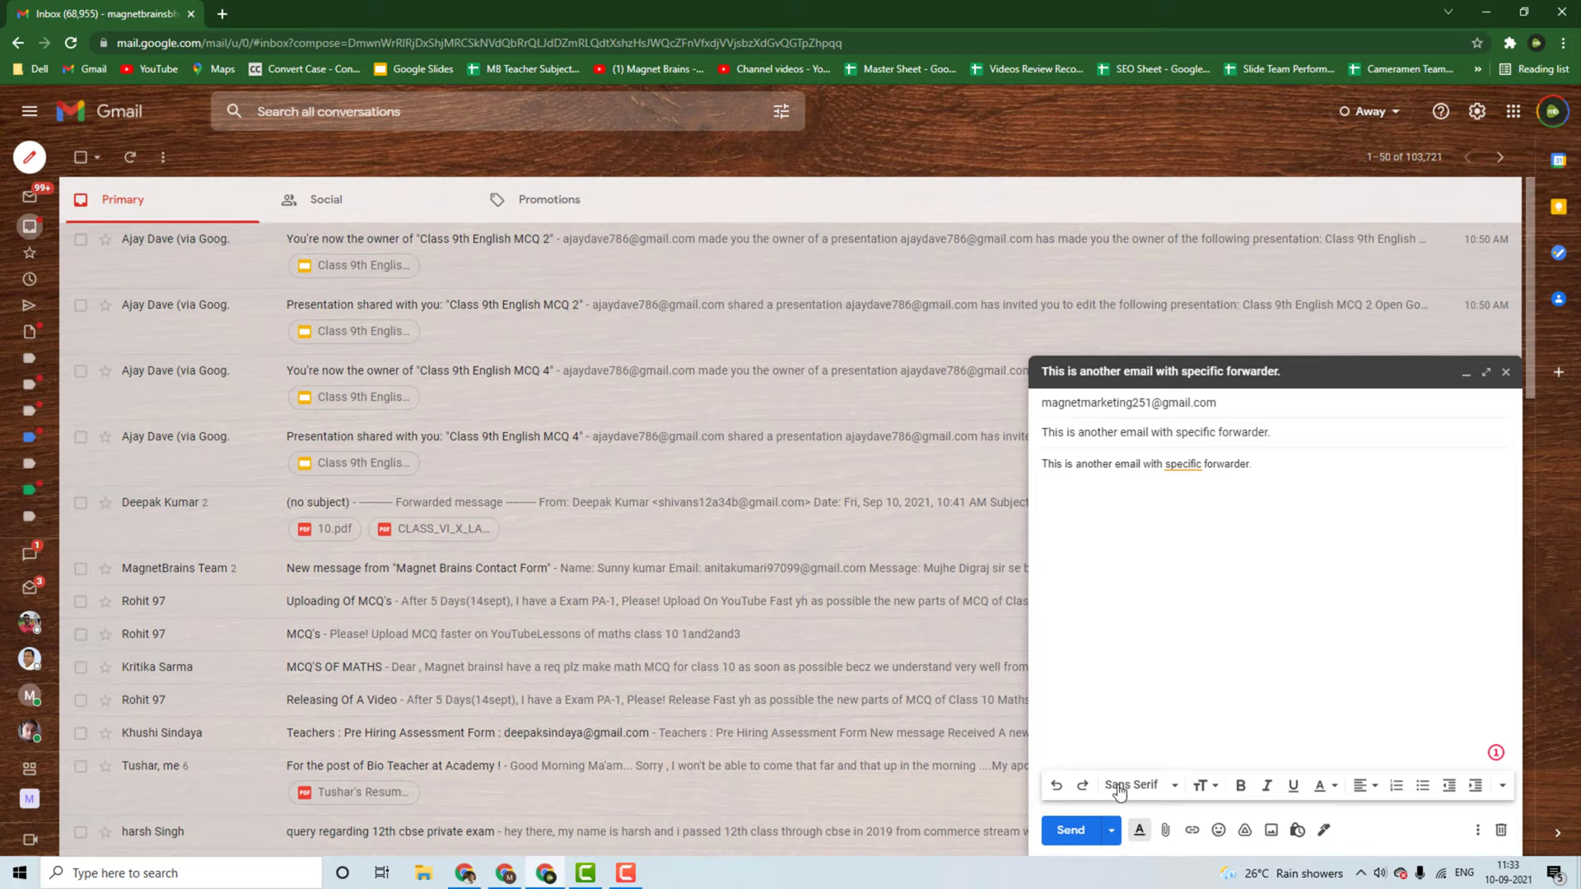
pyautogui.click(1071, 831)
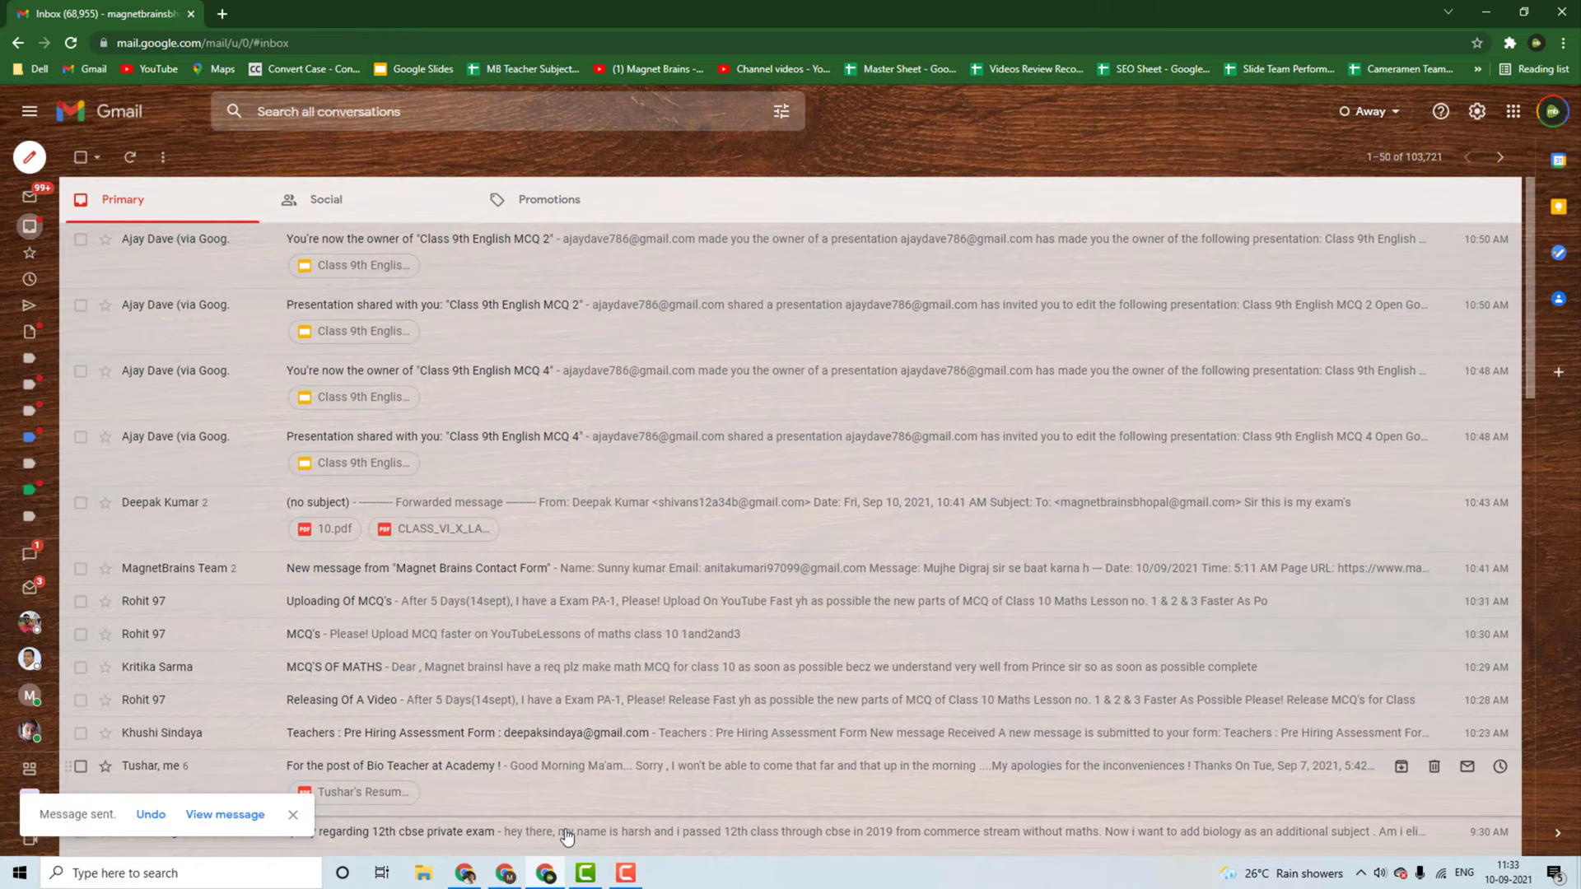
pyautogui.click(505, 873)
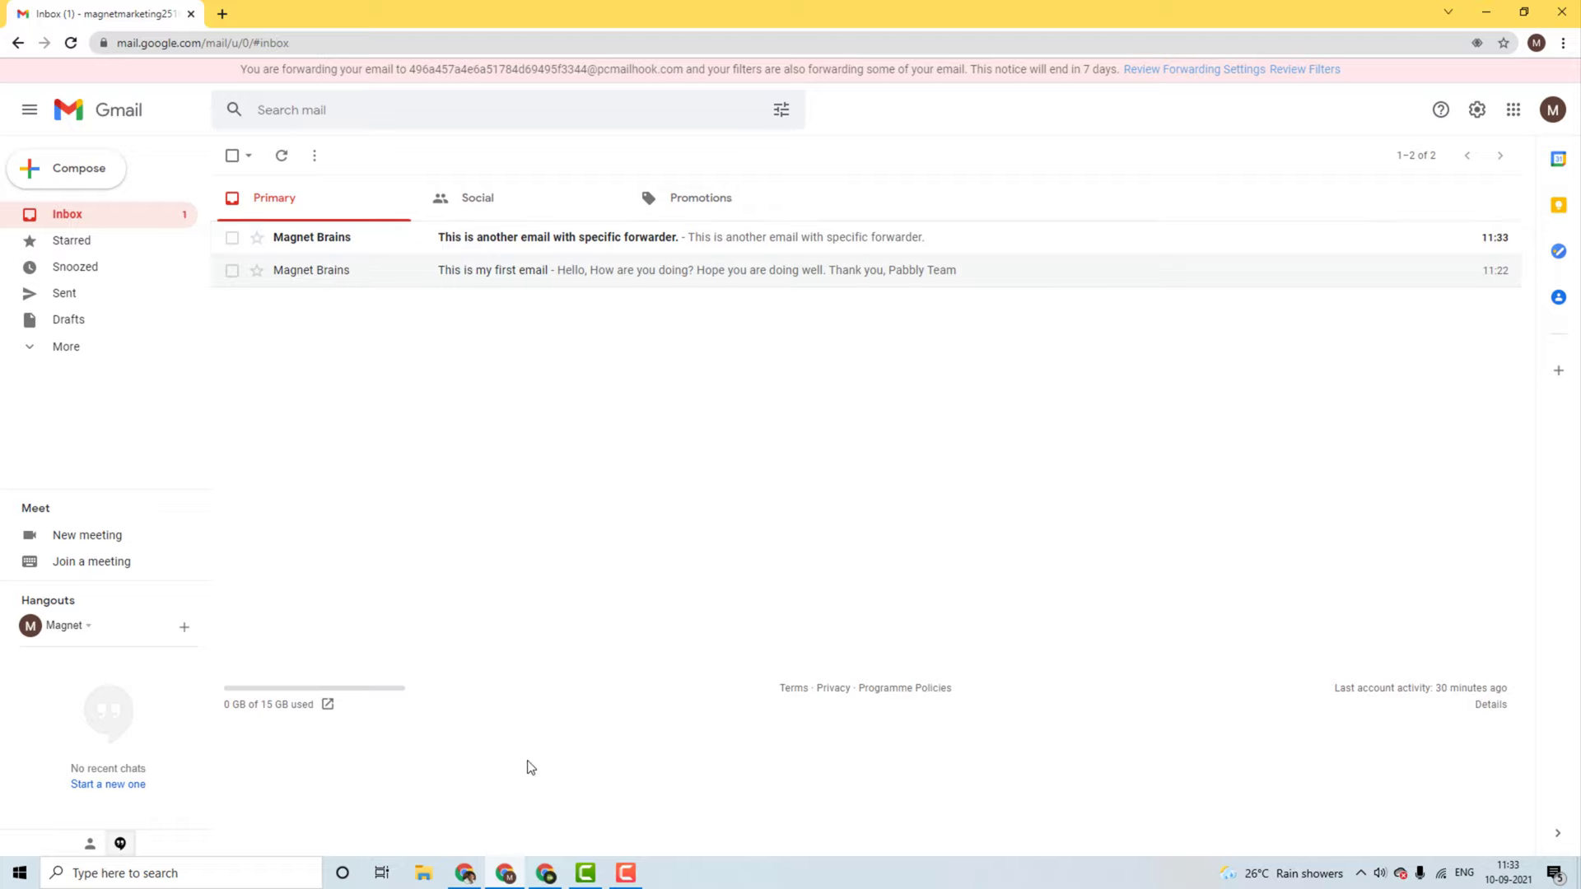
# Step: Review the captured second email and choose Google Sheets as the step 2 action app
pyautogui.click(465, 874)
pyautogui.scroll(-1, 330, 481)
pyautogui.scroll(-10, 838, 600)
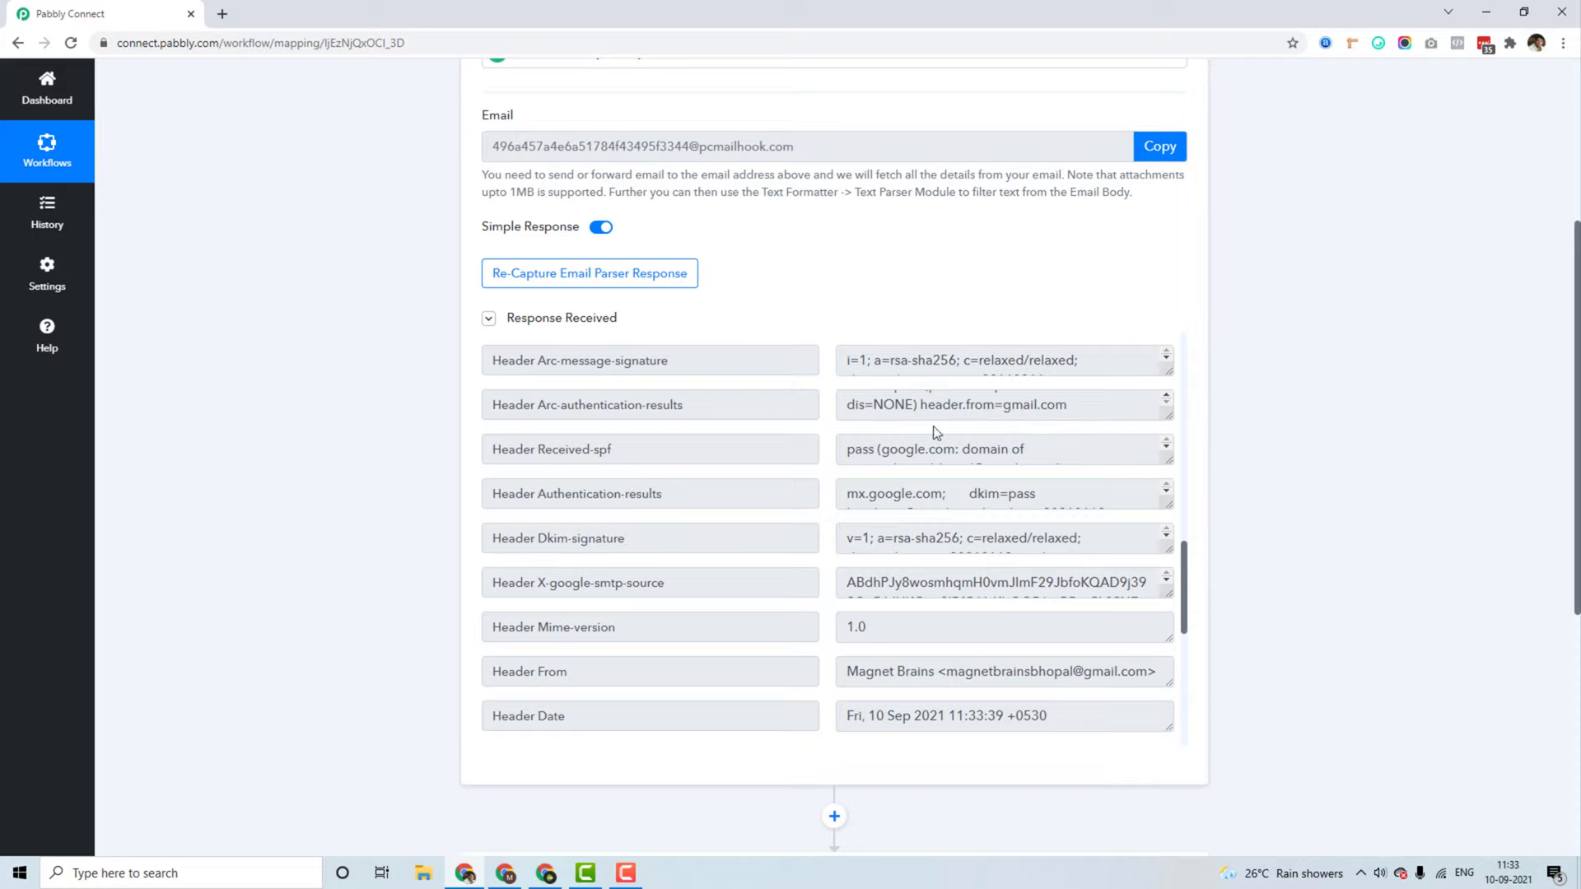
pyautogui.scroll(-4, 1338, 535)
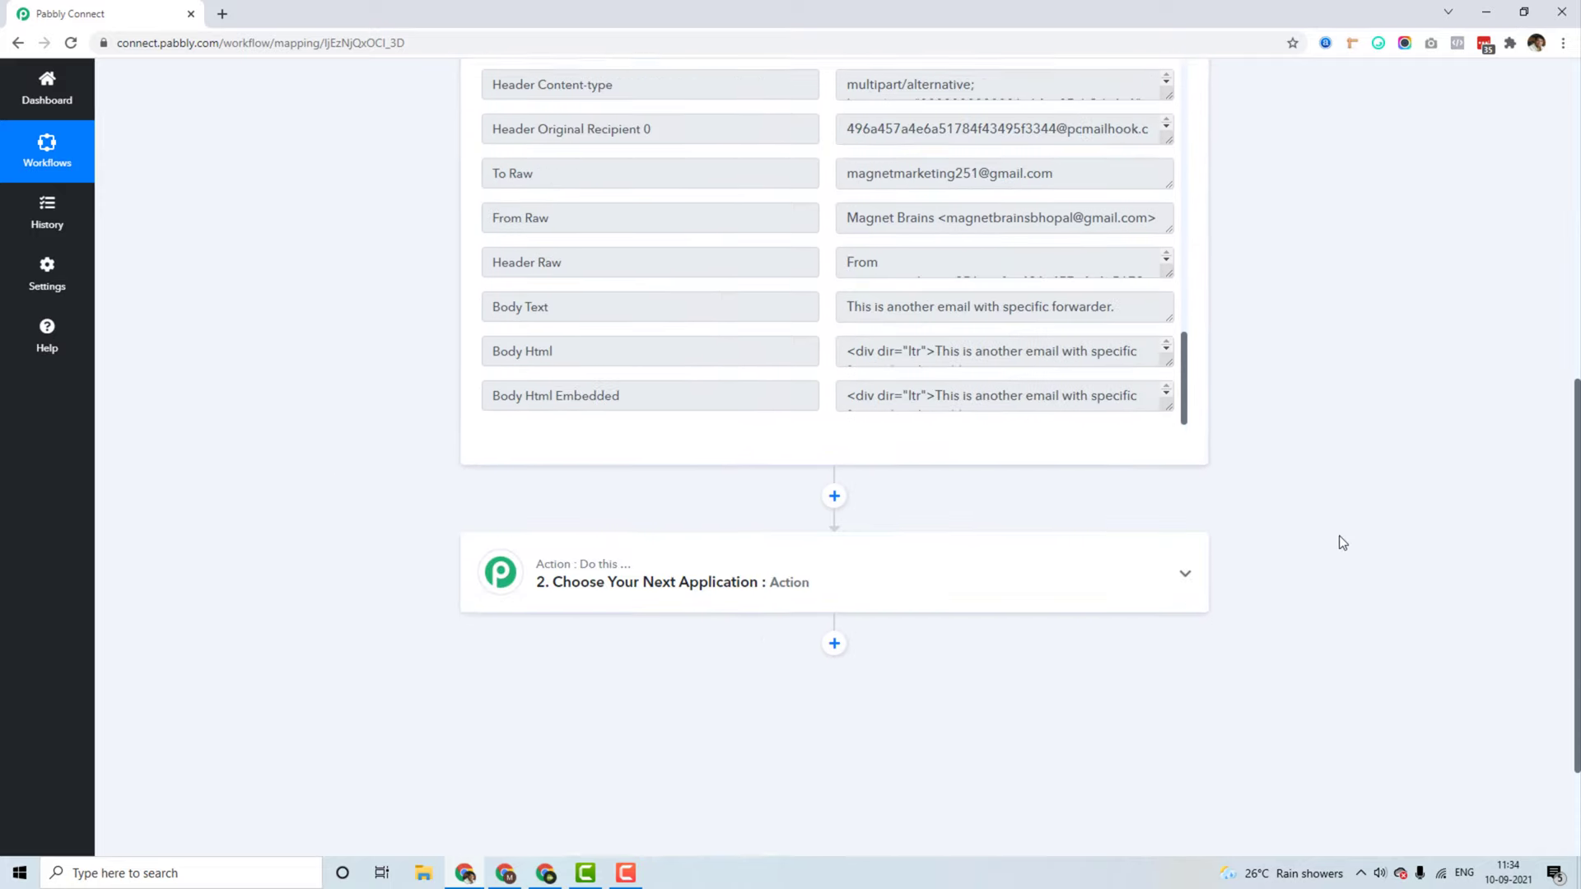
pyautogui.click(808, 576)
pyautogui.click(621, 663)
pyautogui.write('google h')
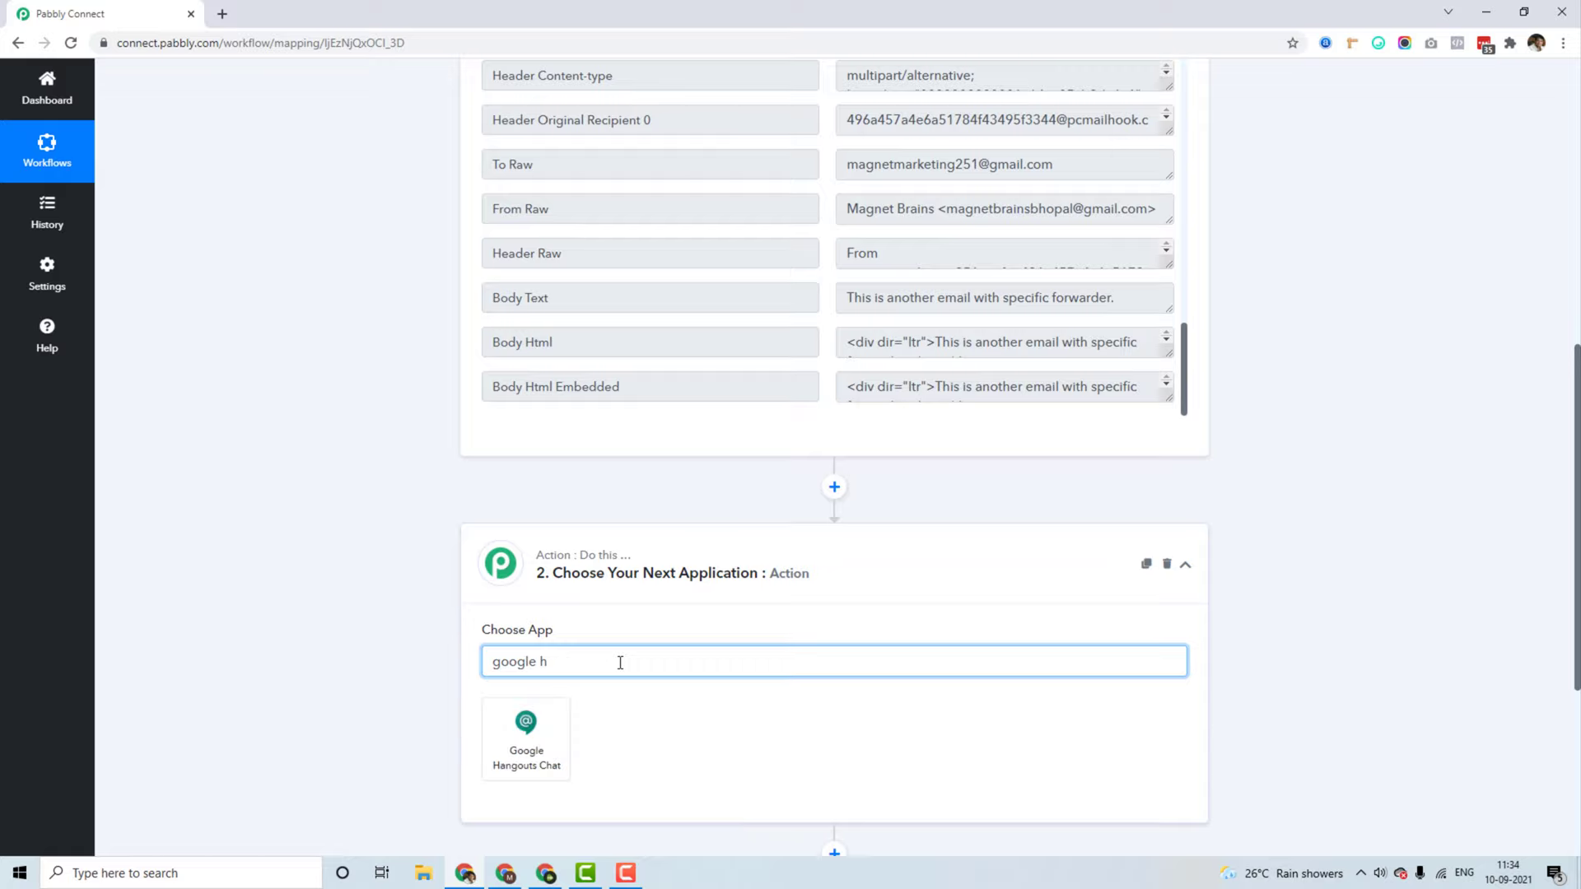
pyautogui.press('BackSpace')
pyautogui.write('shee')
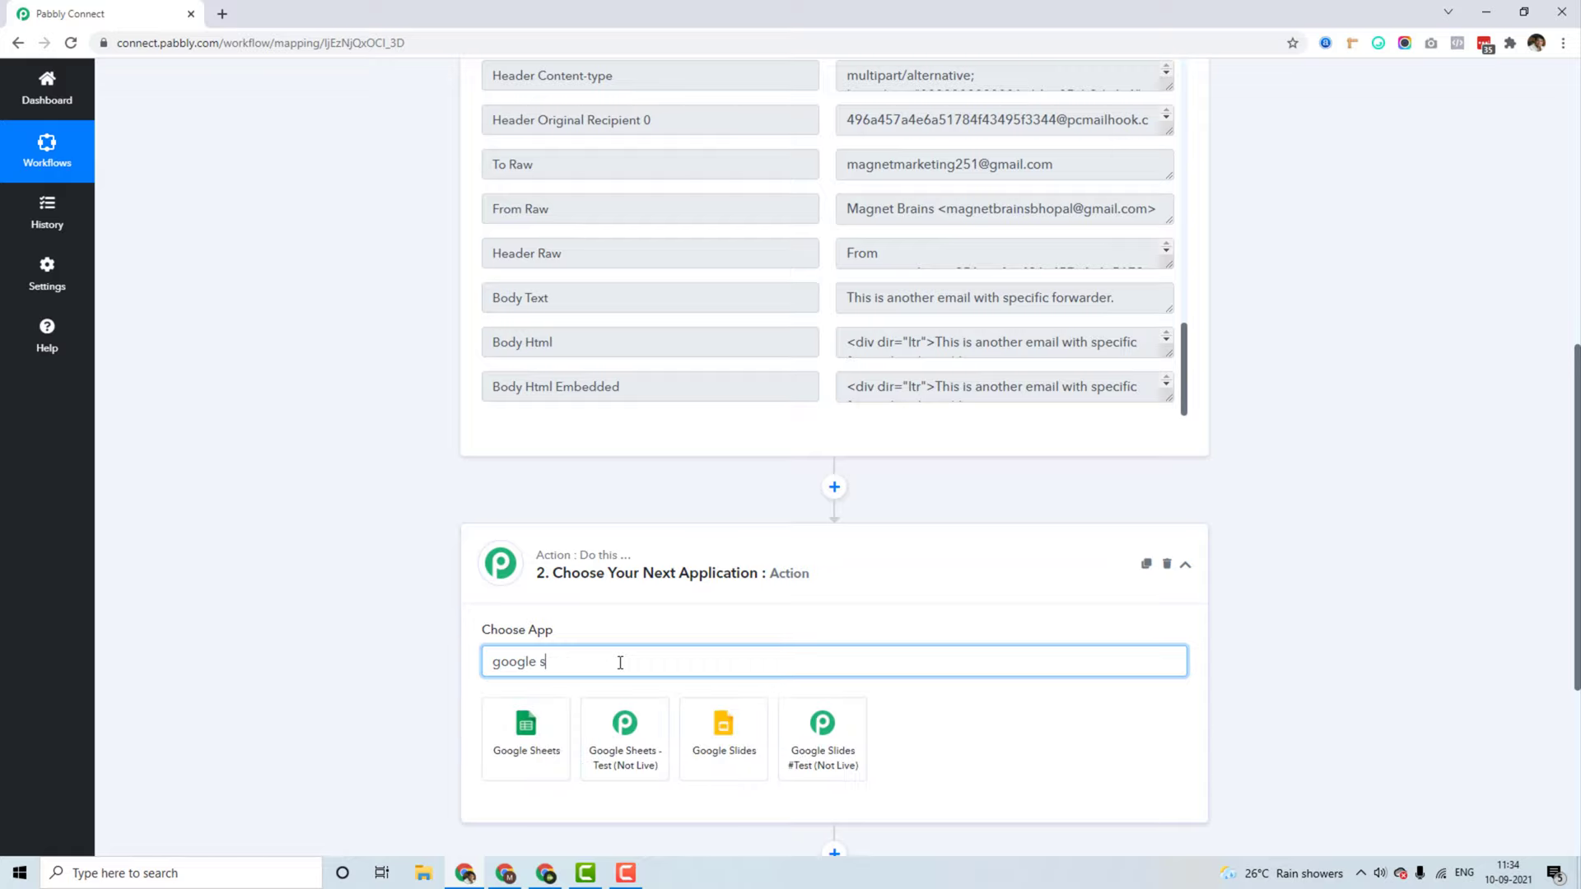
pyautogui.click(515, 737)
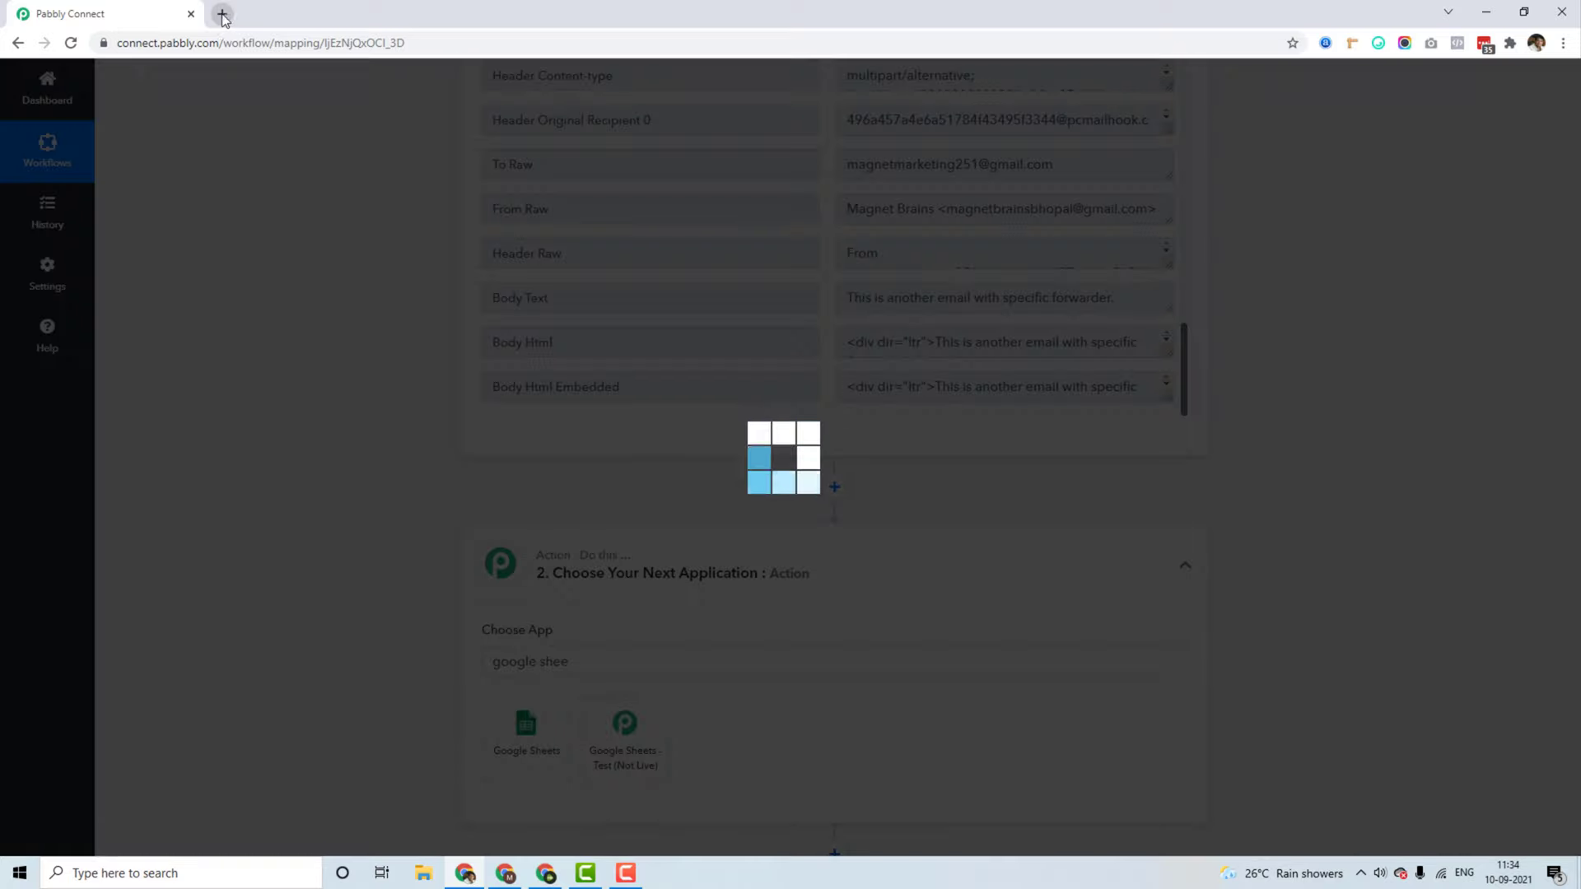
# Step: Open sheets.google.com in a new browser tab
pyautogui.click(222, 13)
pyautogui.write('sheets')
pyautogui.press('Return')
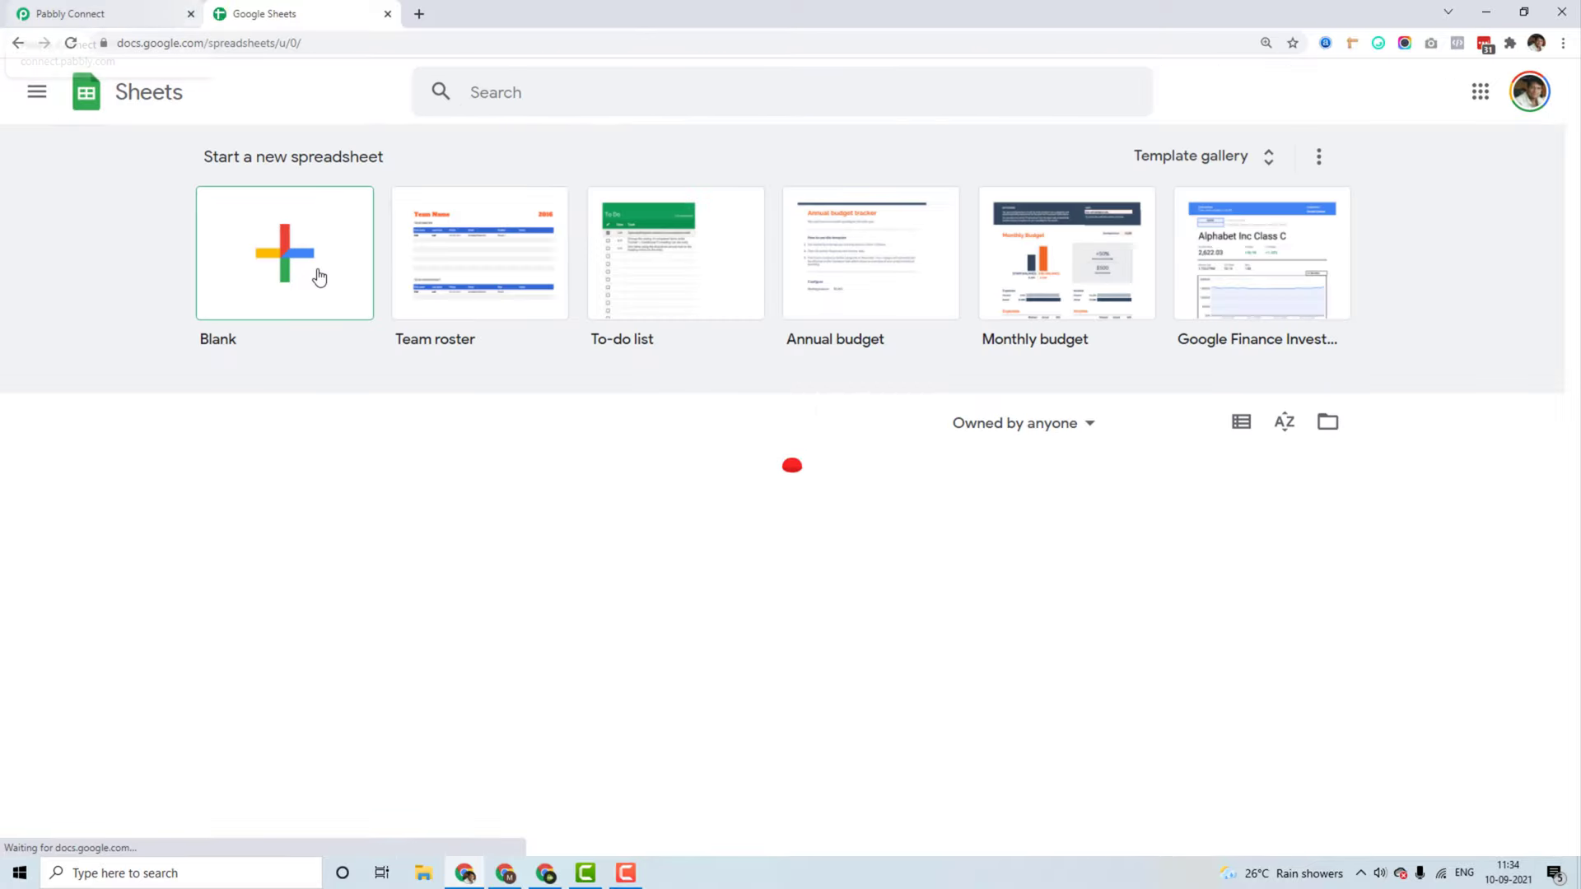
# Step: Create a blank spreadsheet titled 'Forwarded Emails'
pyautogui.click(320, 278)
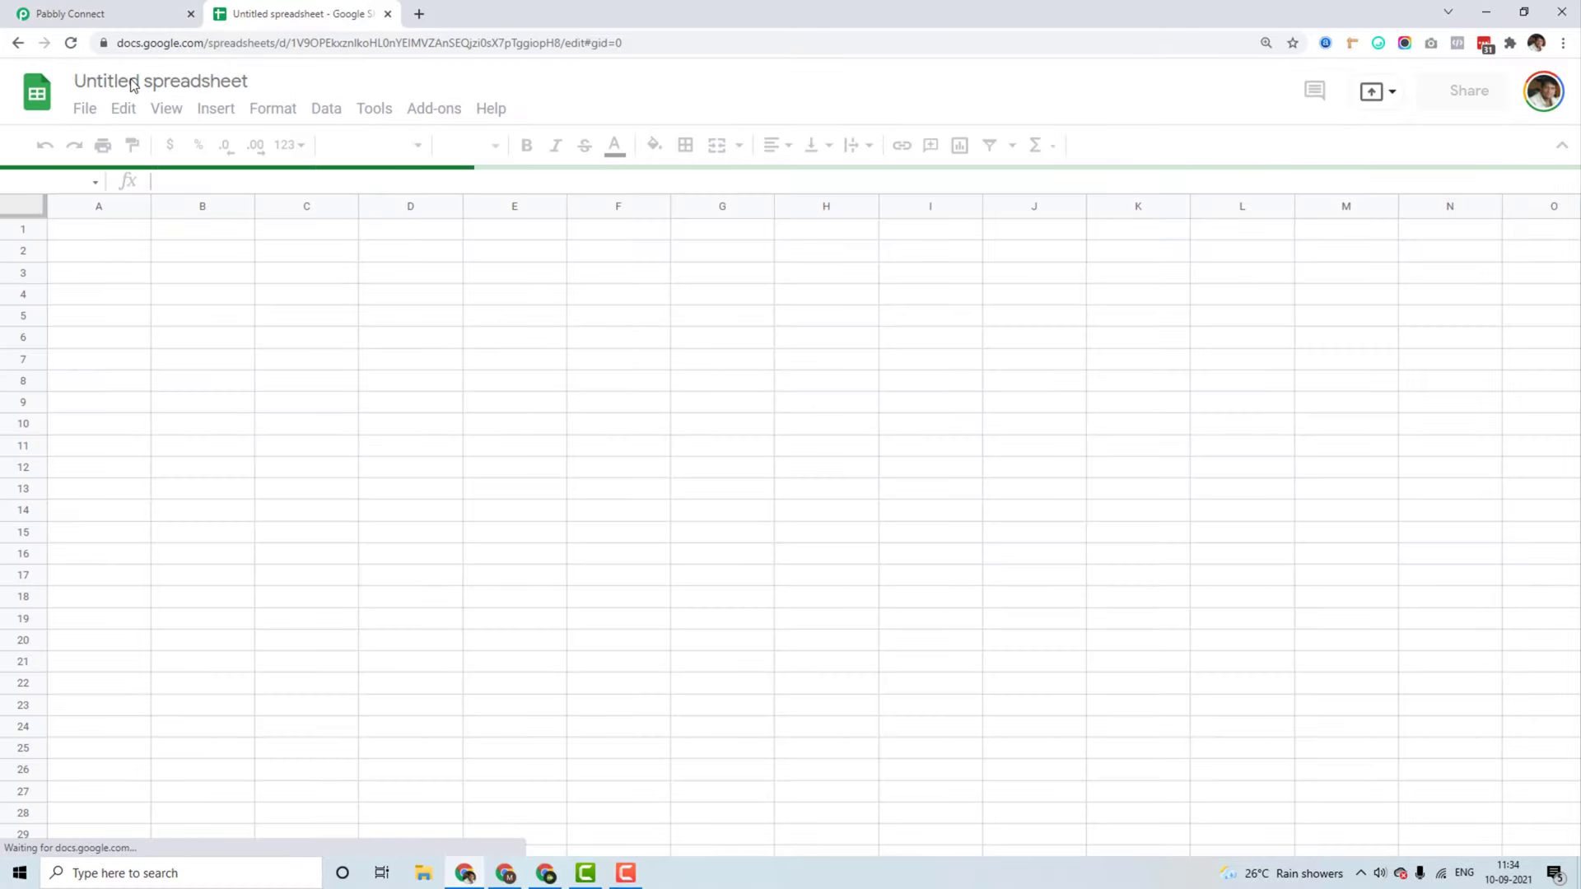
pyautogui.click(132, 79)
pyautogui.write('Fo')
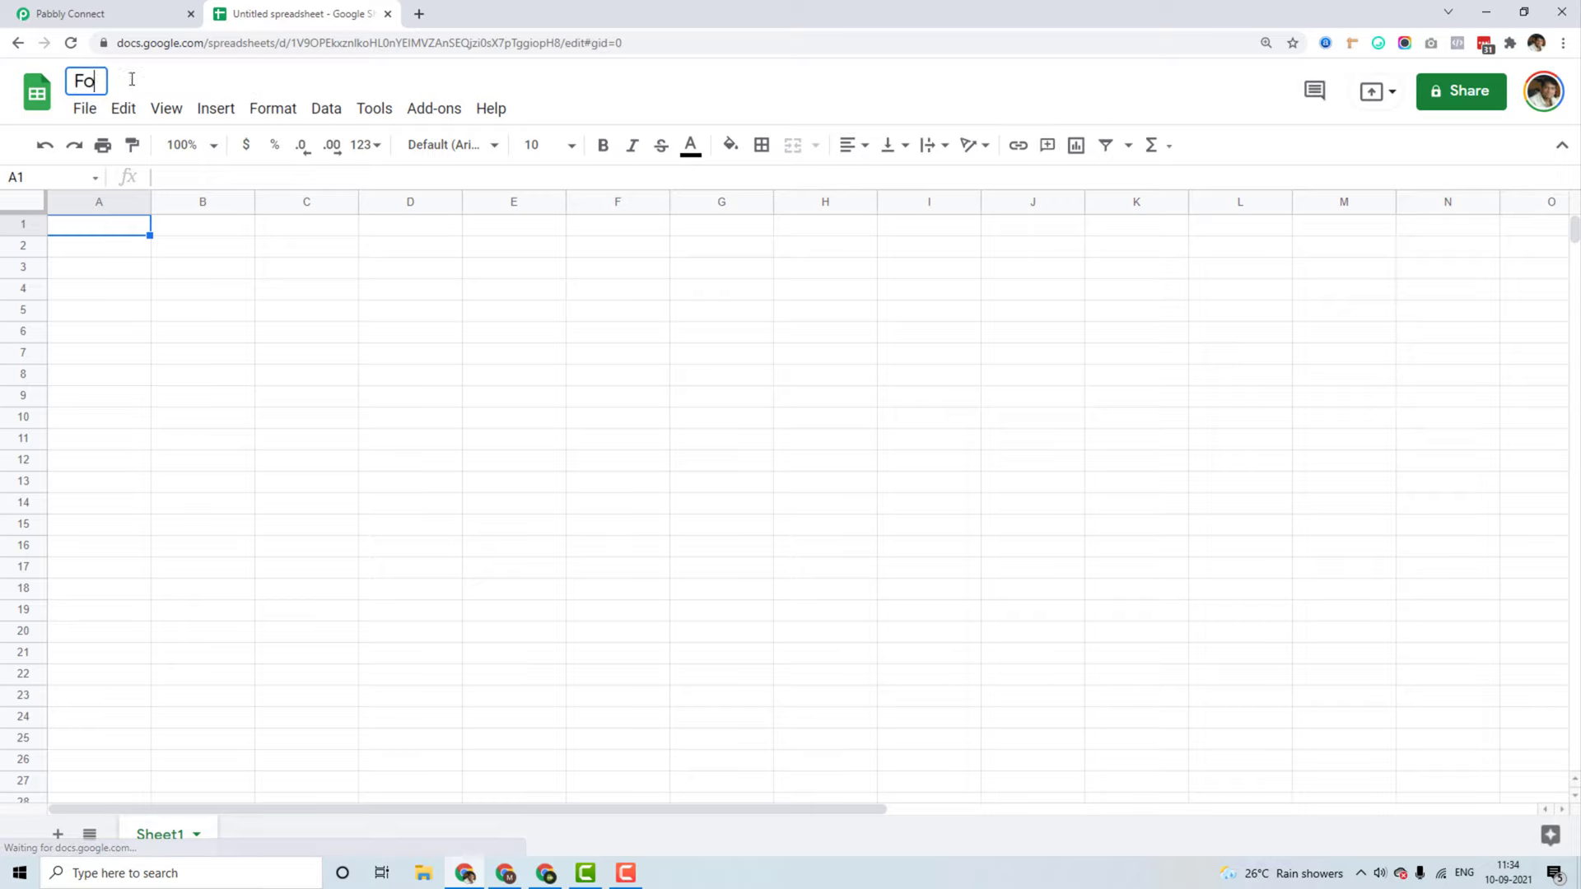
pyautogui.write('rwarded Emails')
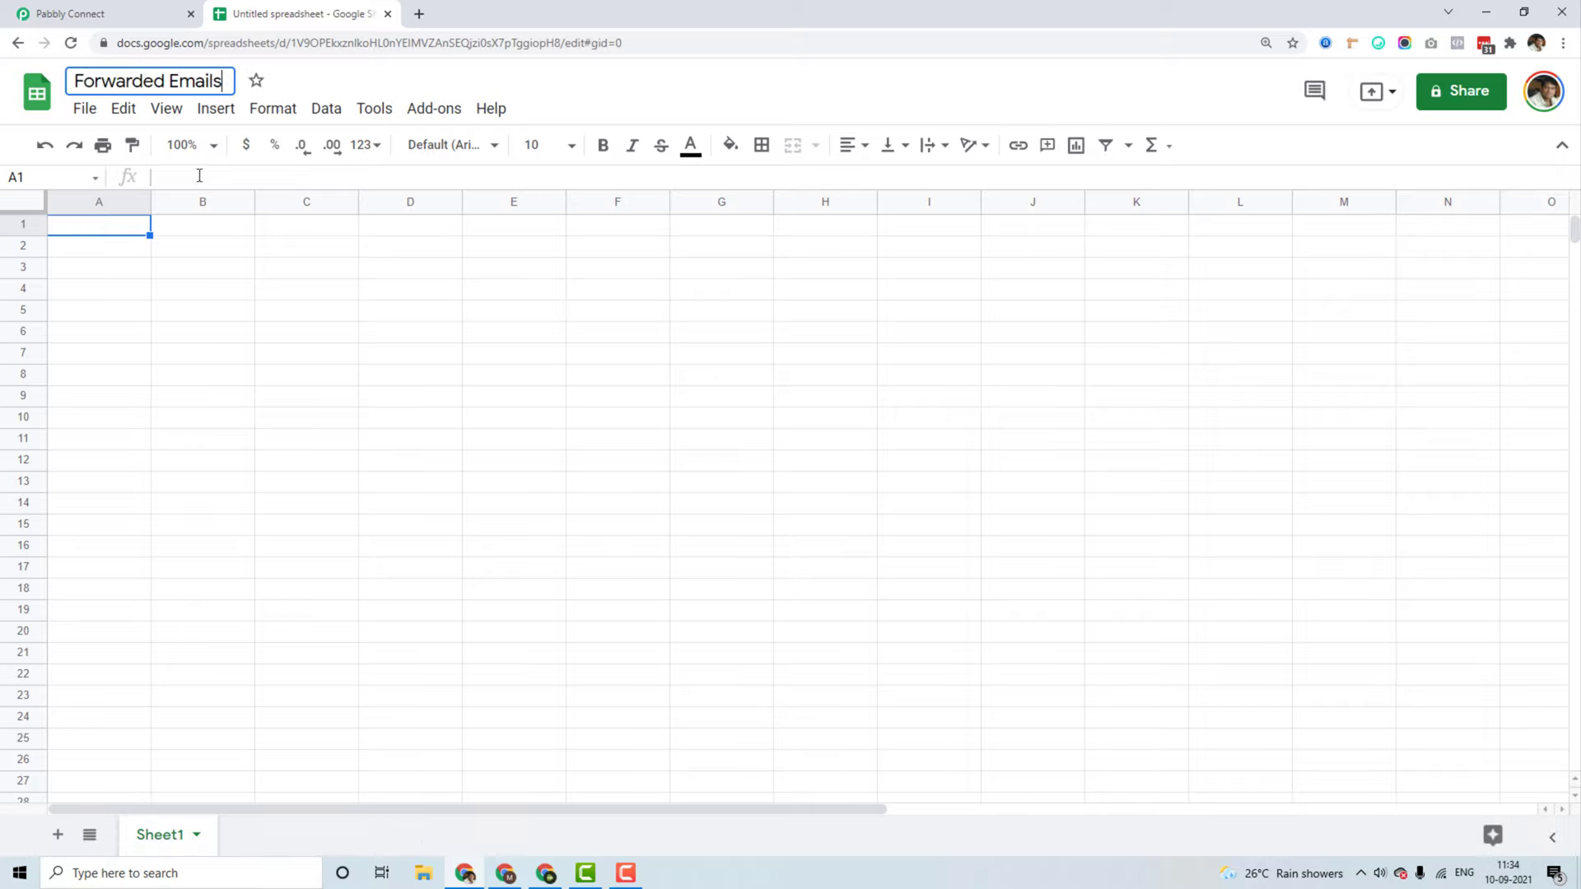
pyautogui.click(212, 311)
# Step: Enter the headers Name, Email and Subject in A1:C1
pyautogui.click(123, 225)
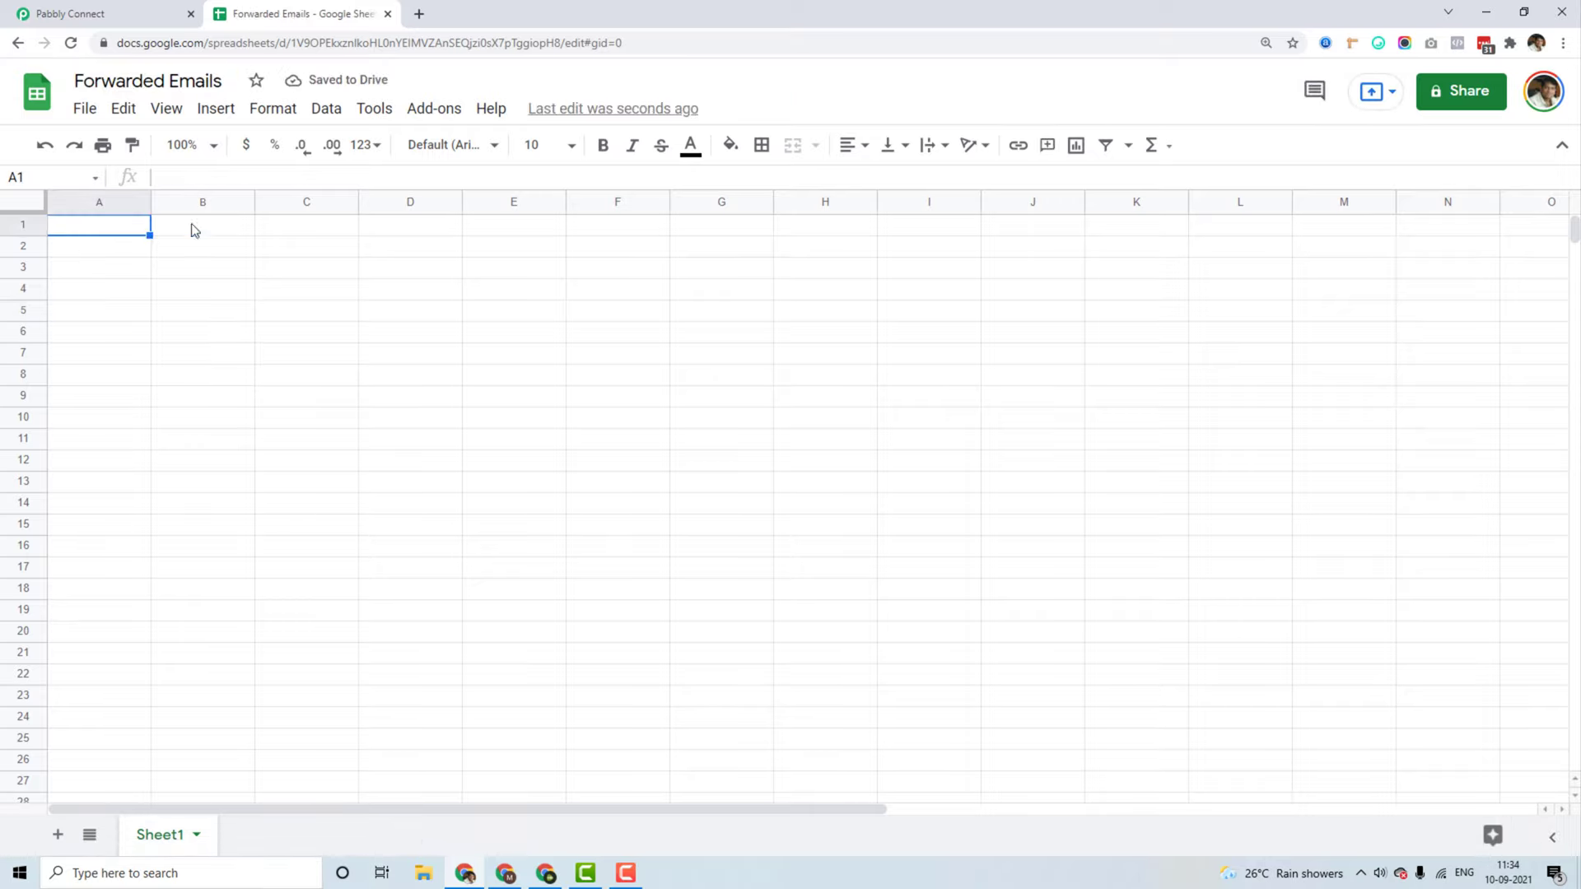
pyautogui.write('Name')
pyautogui.press('Tab')
pyautogui.write('Email')
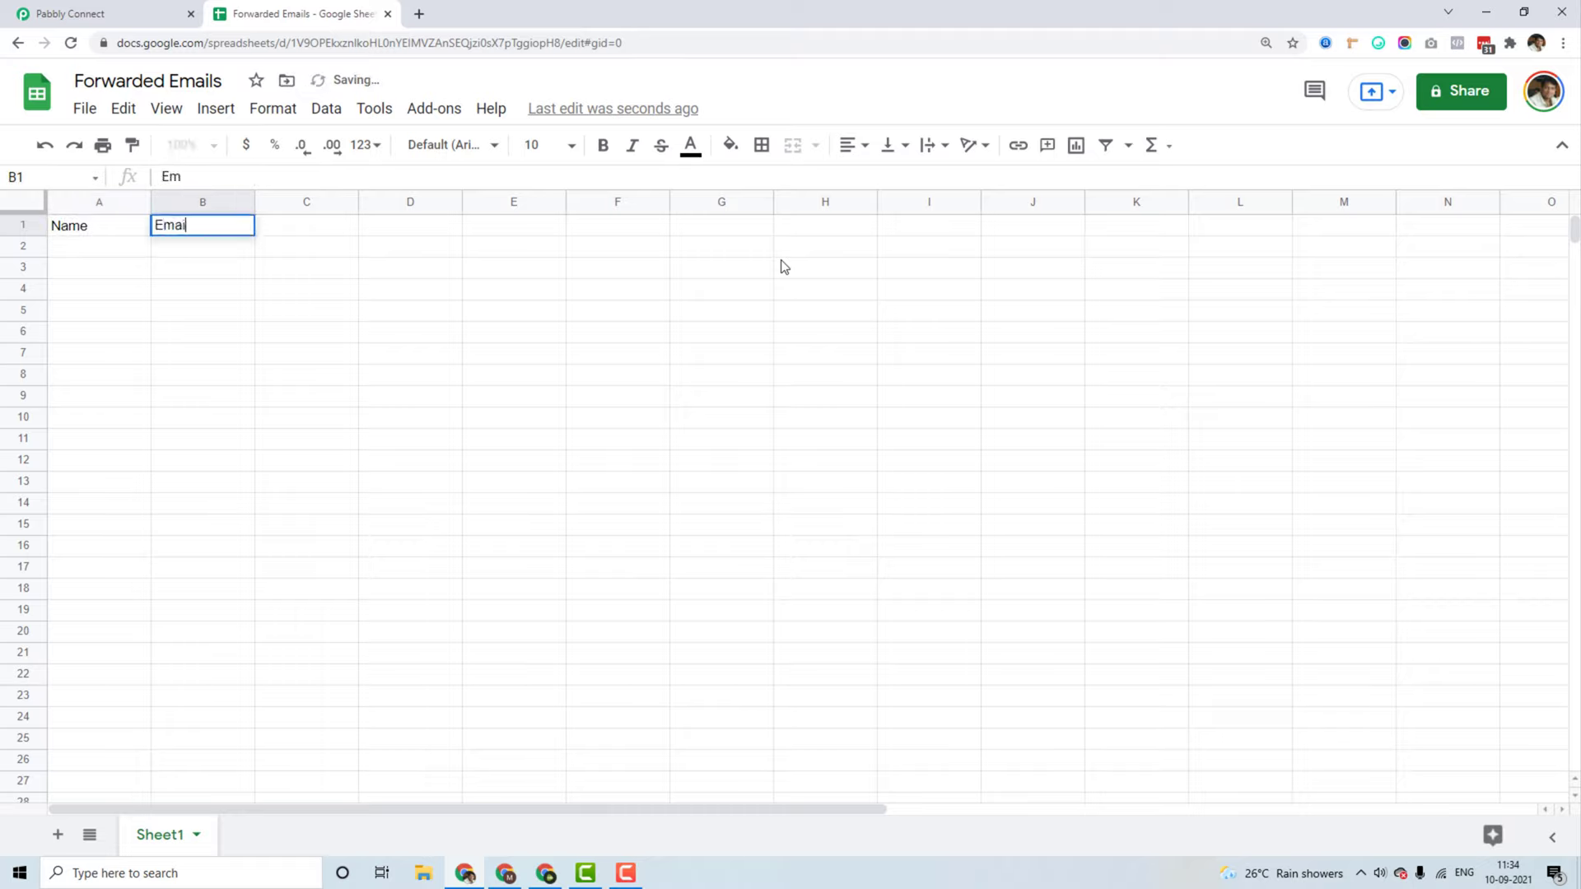
pyautogui.press('Tab')
pyautogui.write('Sub')
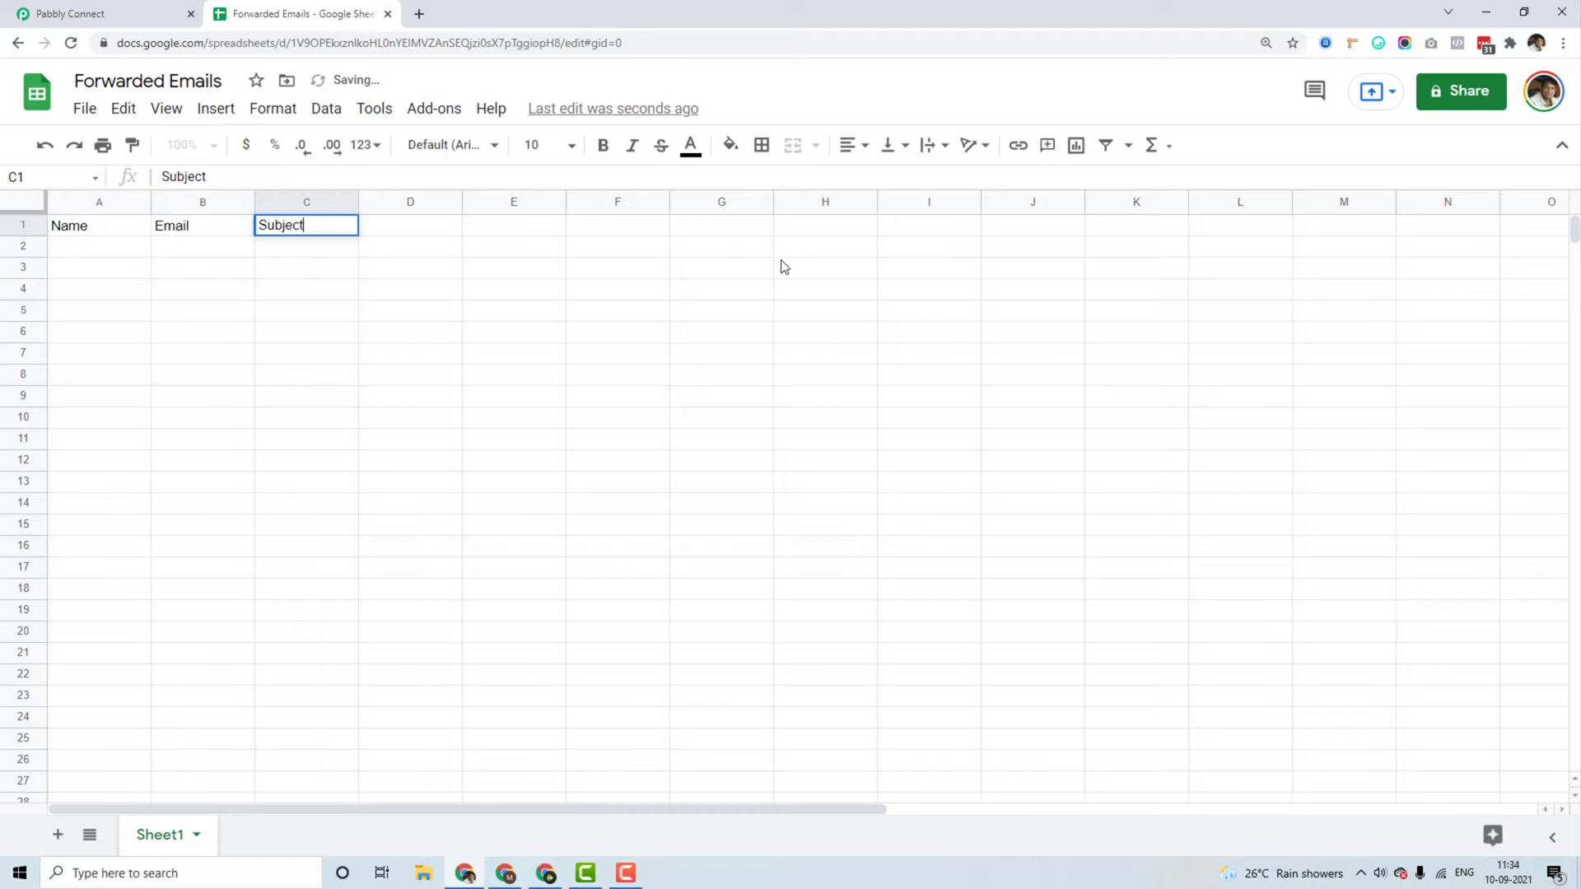
pyautogui.write('ject')
pyautogui.press('Tab')
pyautogui.press('Left')
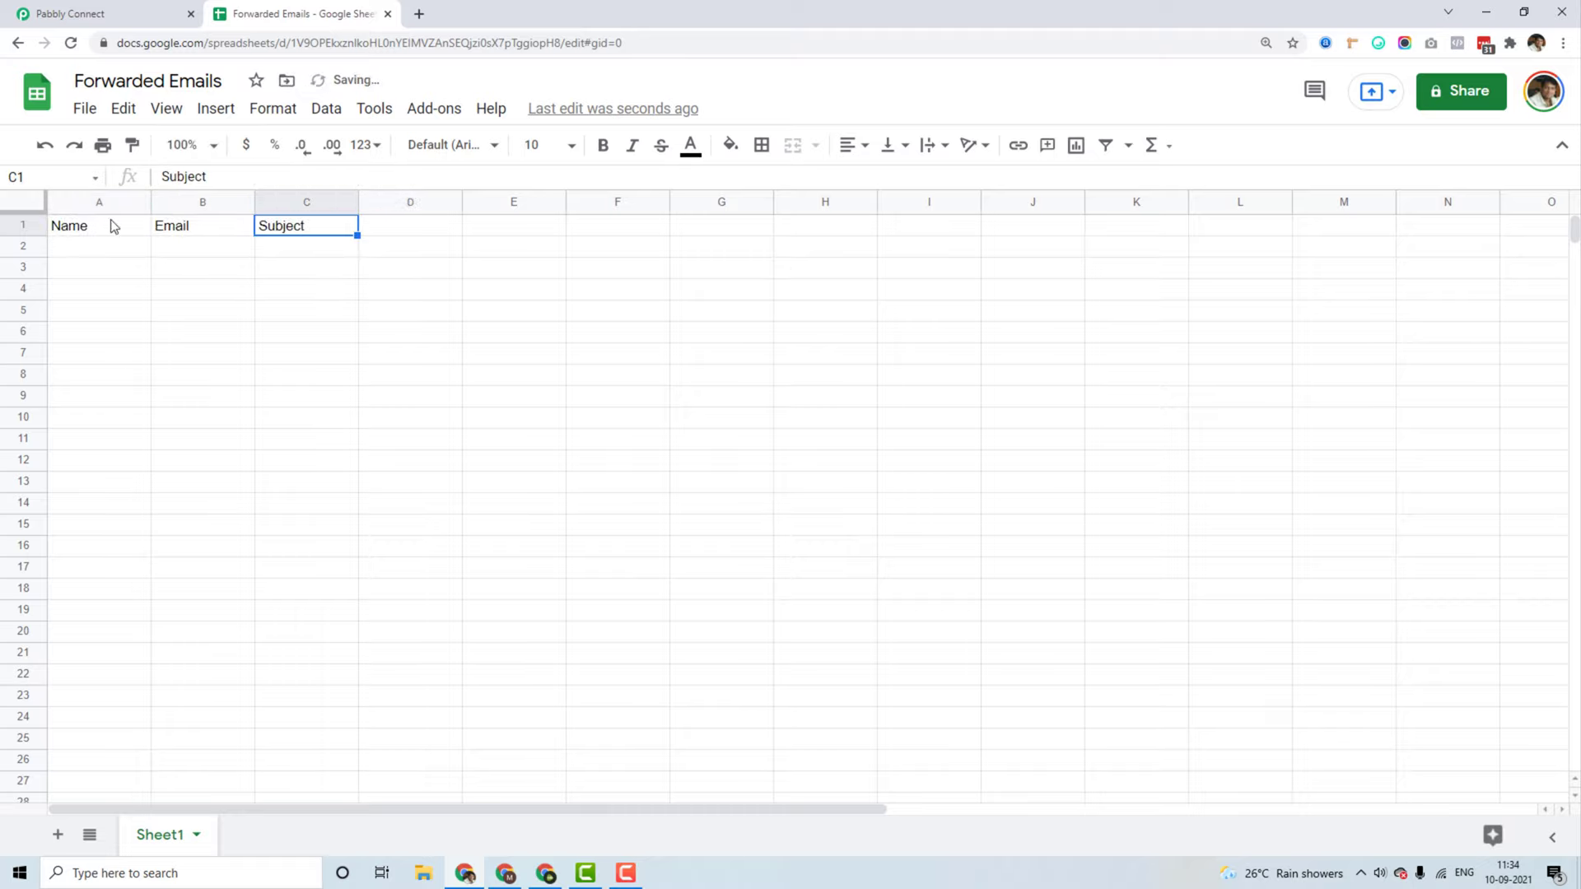
# Step: Make A1:C1 bold with a light green fill, then return to Pabbly Connect
pyautogui.moveTo(114, 227); pyautogui.dragTo(280, 224)
pyautogui.hotkey('ctrl', 'b')
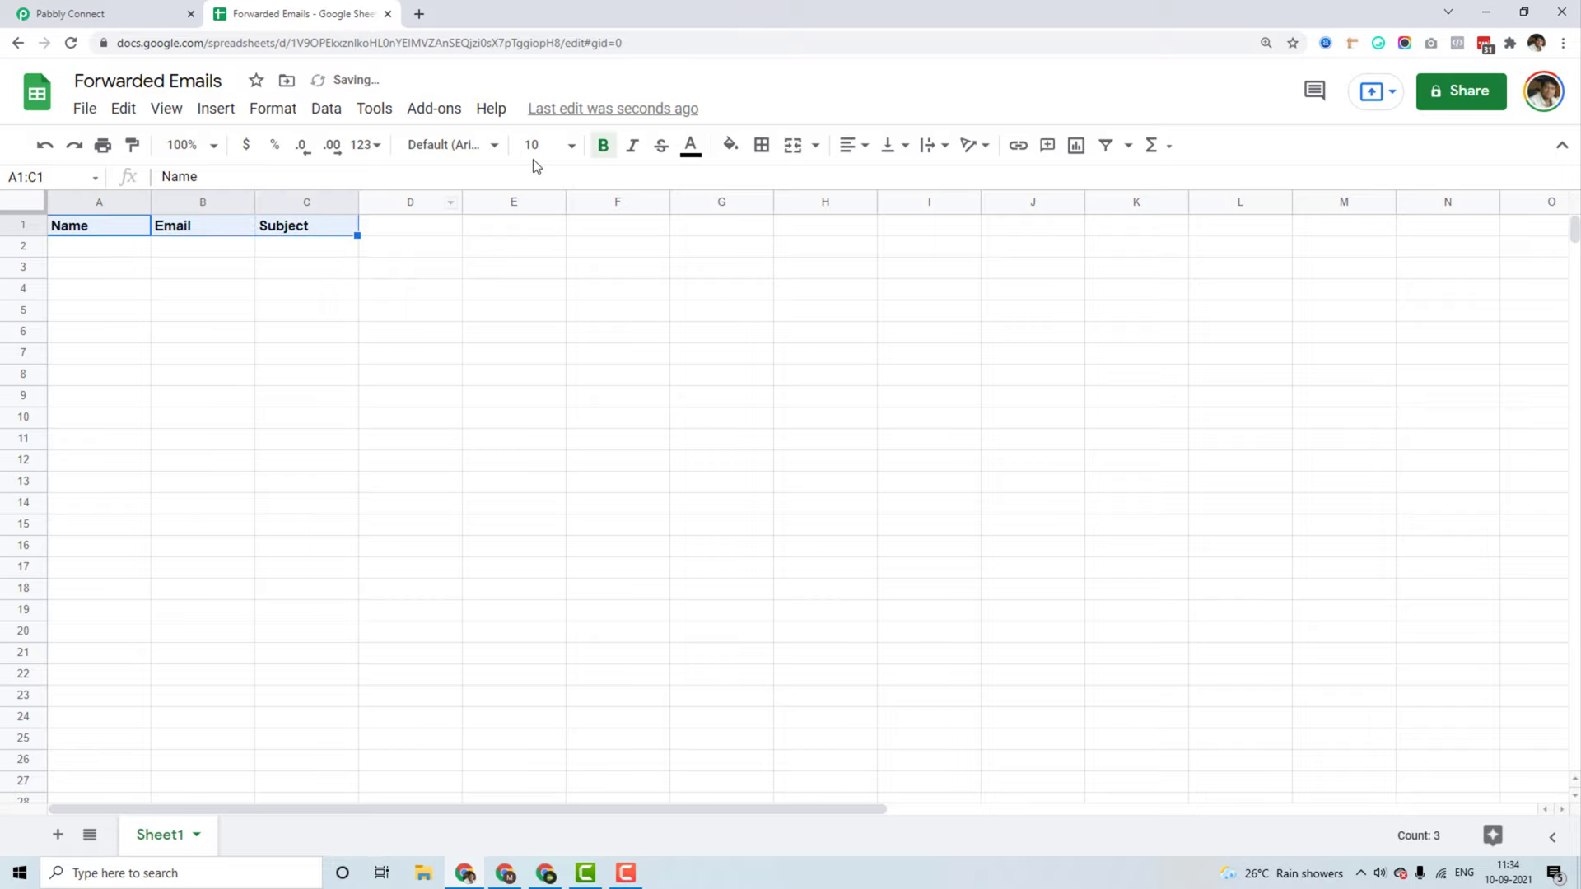
pyautogui.click(729, 146)
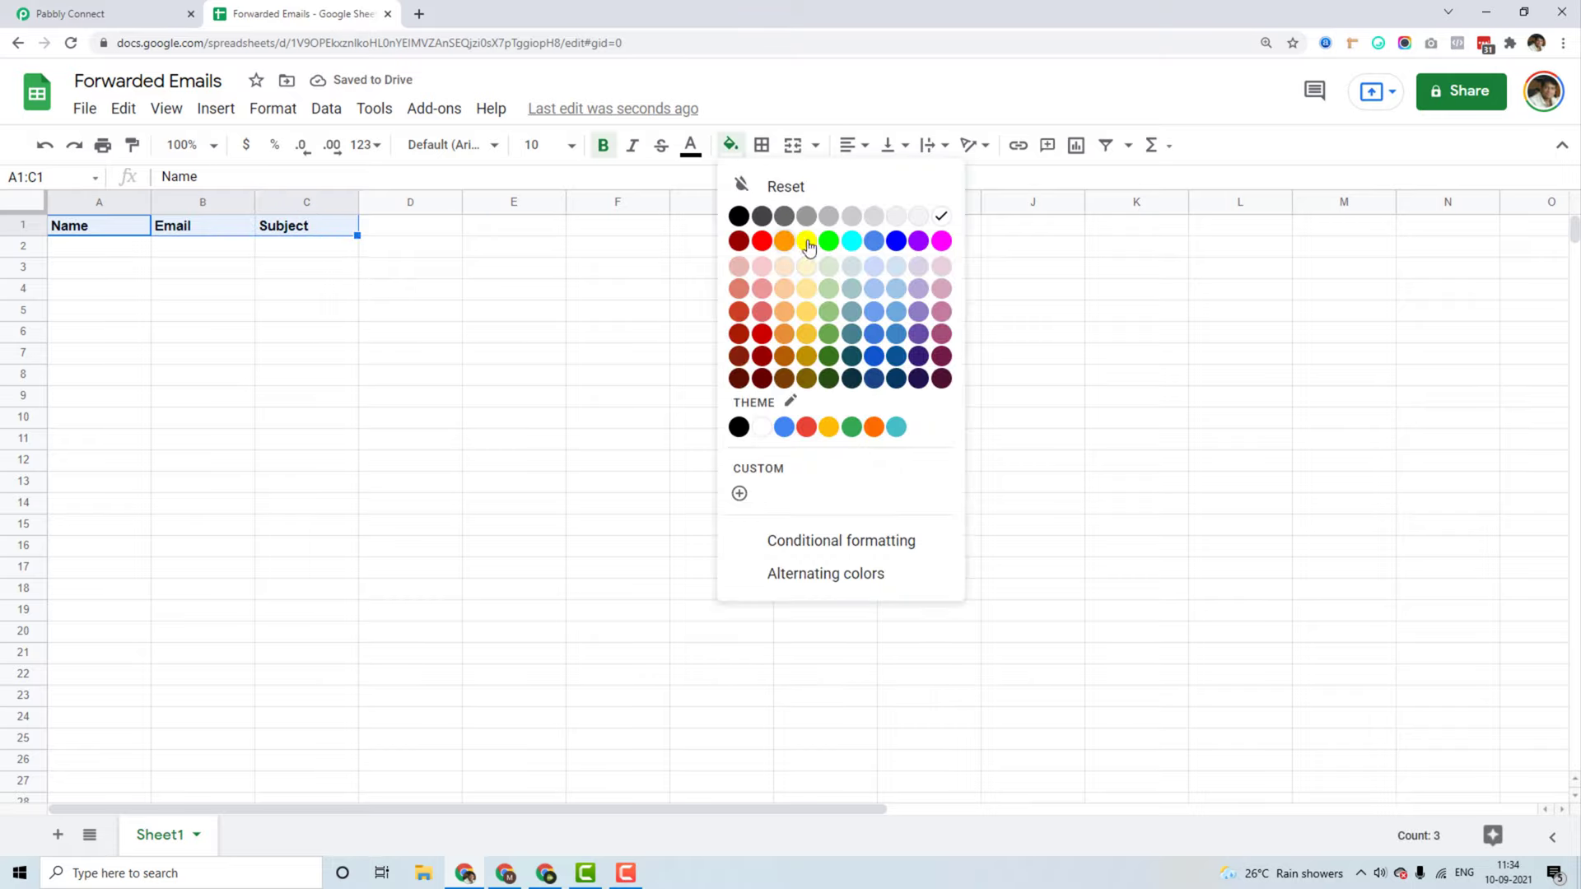
pyautogui.click(828, 266)
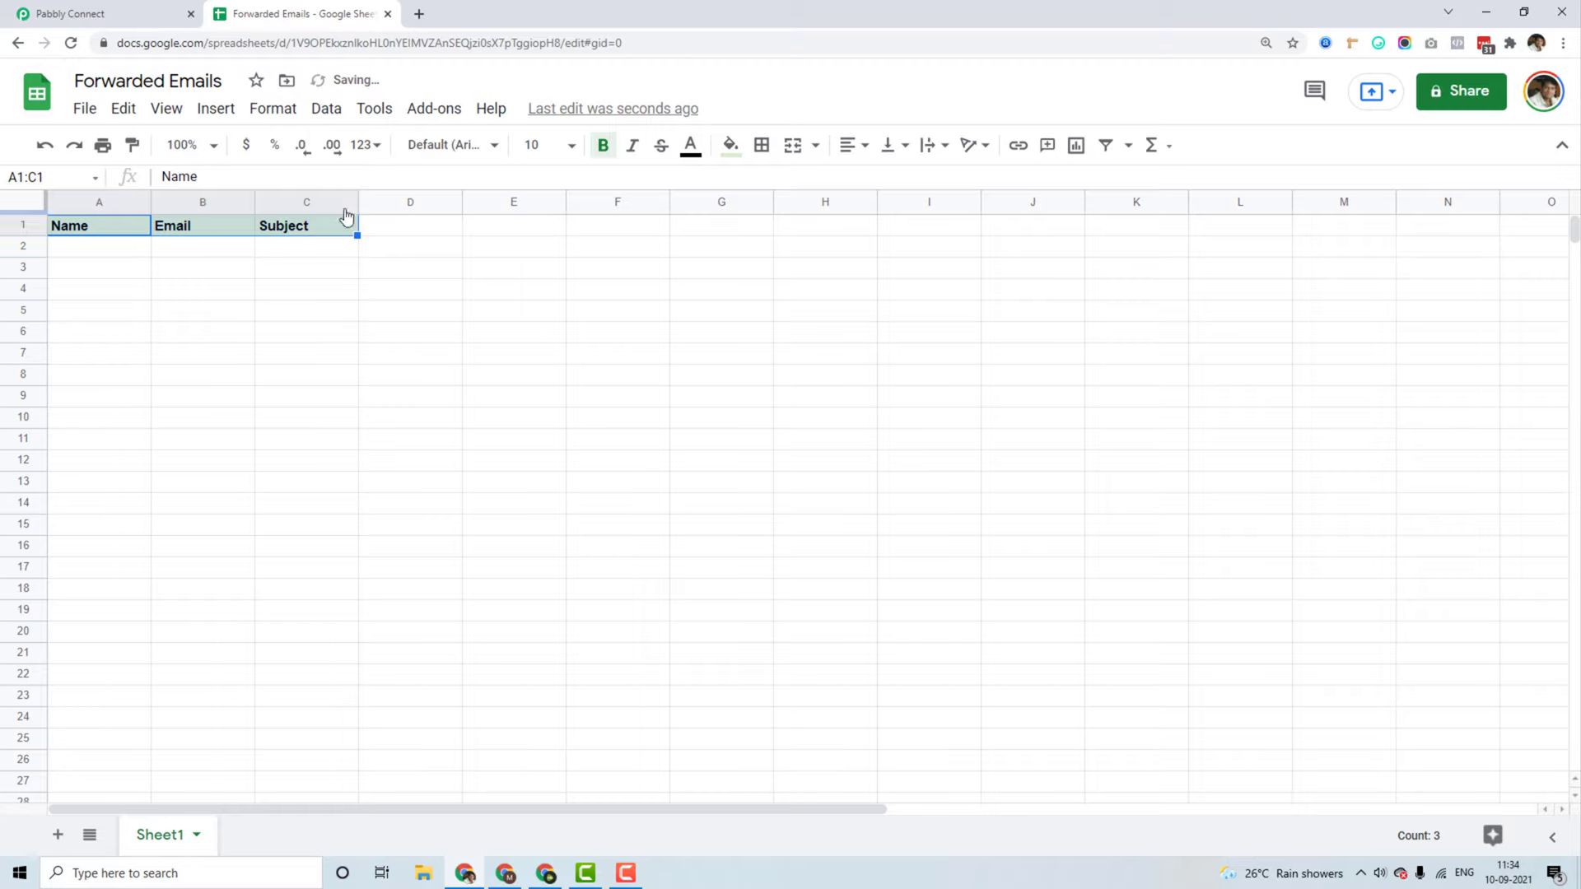
pyautogui.click(141, 224)
pyautogui.click(148, 14)
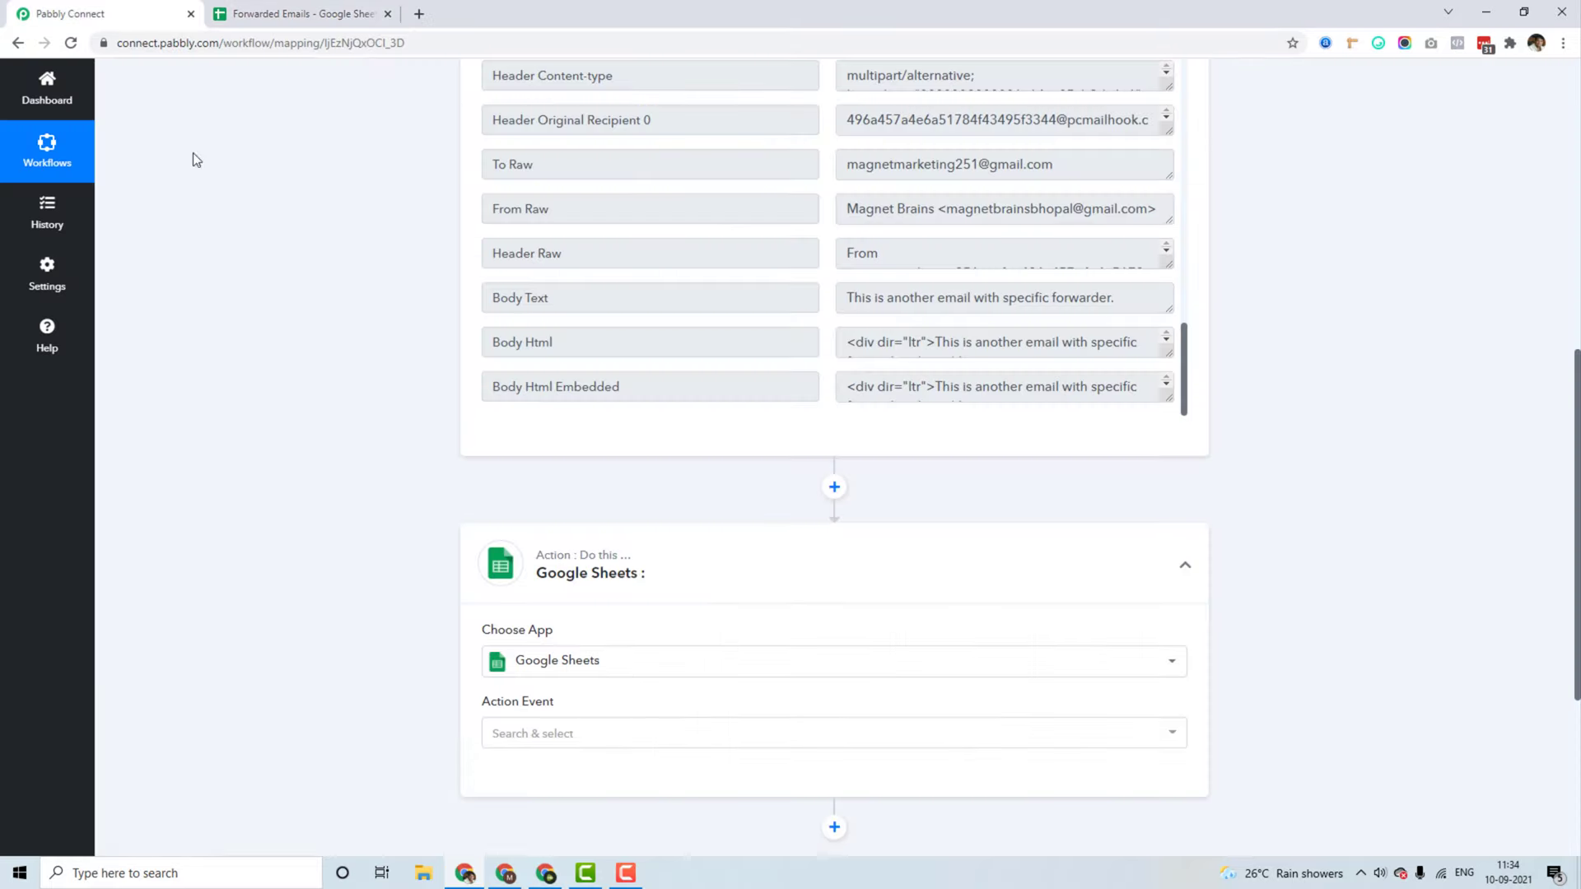
# Step: Choose Add New Row as the Google Sheets action event
pyautogui.scroll(-2, 261, 466)
pyautogui.click(612, 568)
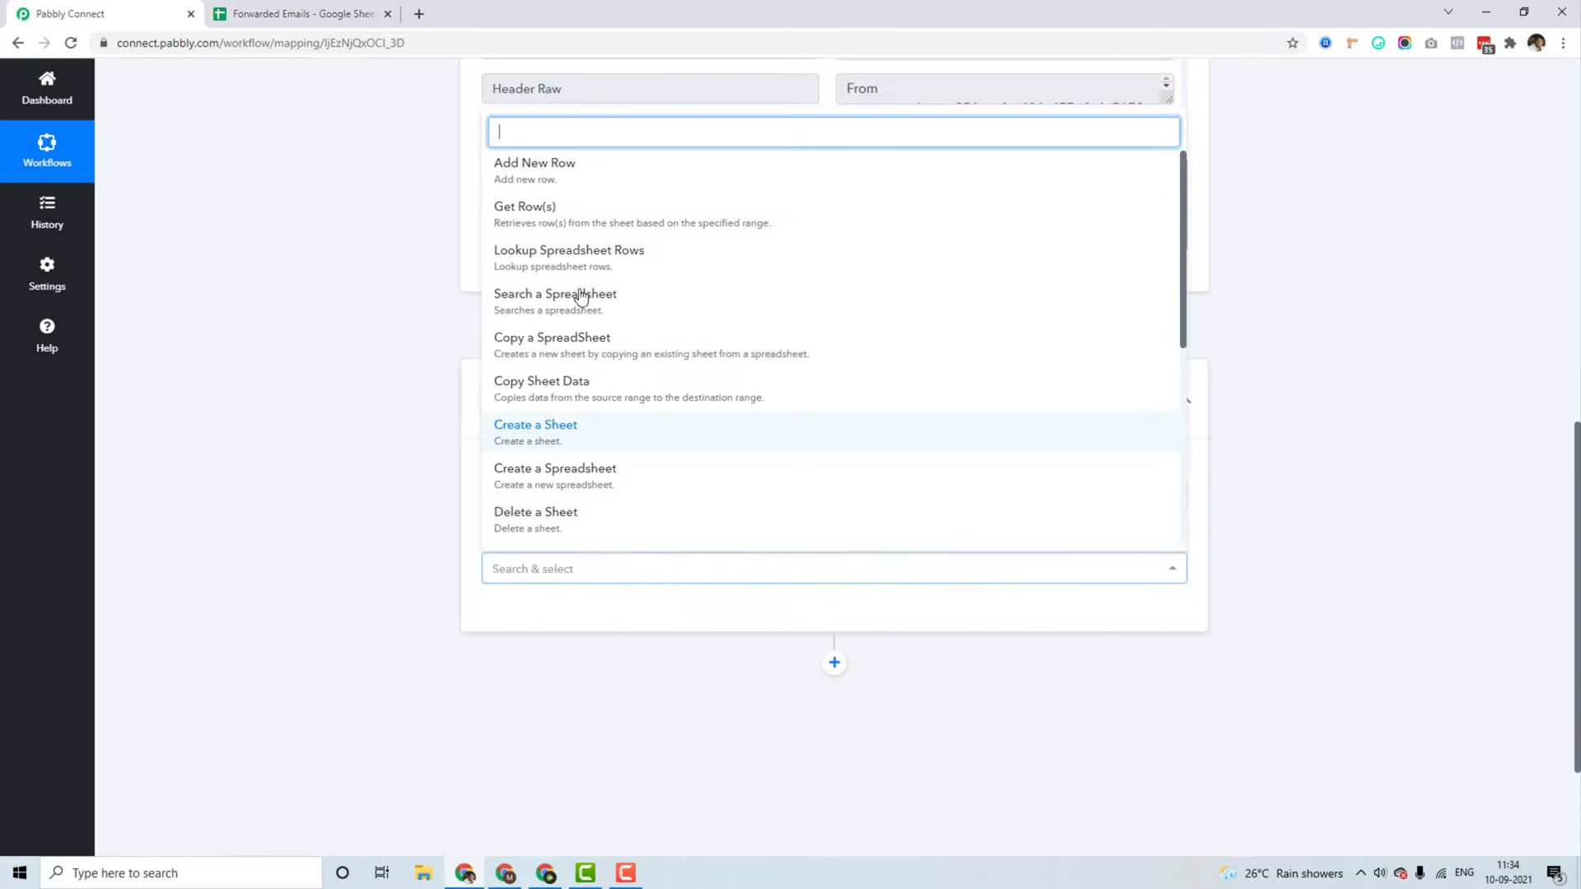
pyautogui.click(541, 169)
pyautogui.scroll(-3, 279, 412)
# Step: Authorize a new Google Sheets connection with the Google account and confirm the success message
pyautogui.click(504, 399)
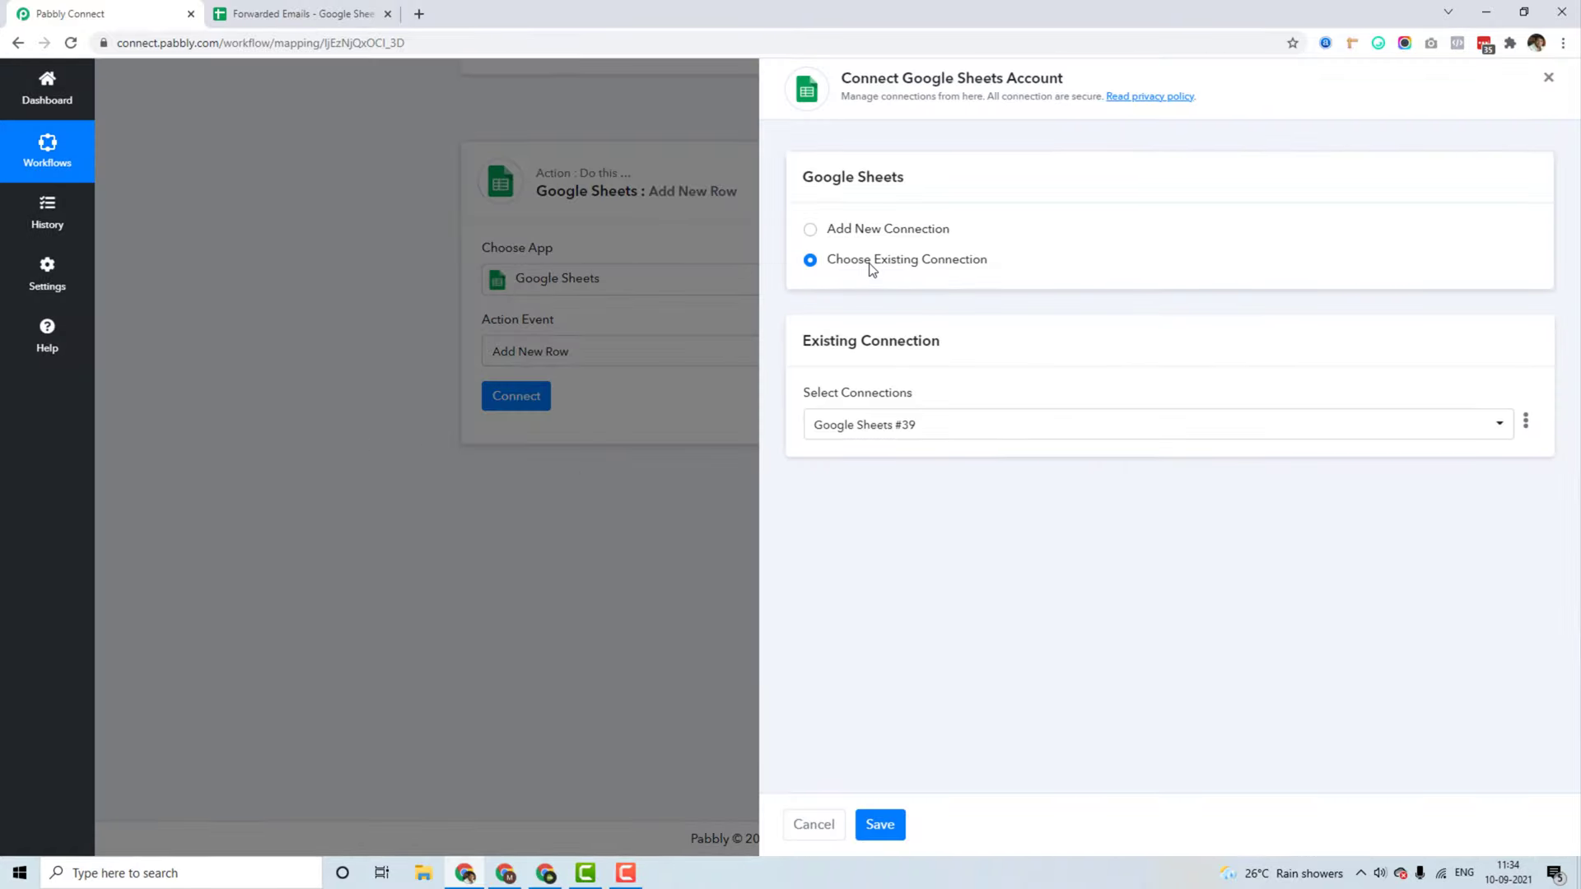
pyautogui.click(810, 233)
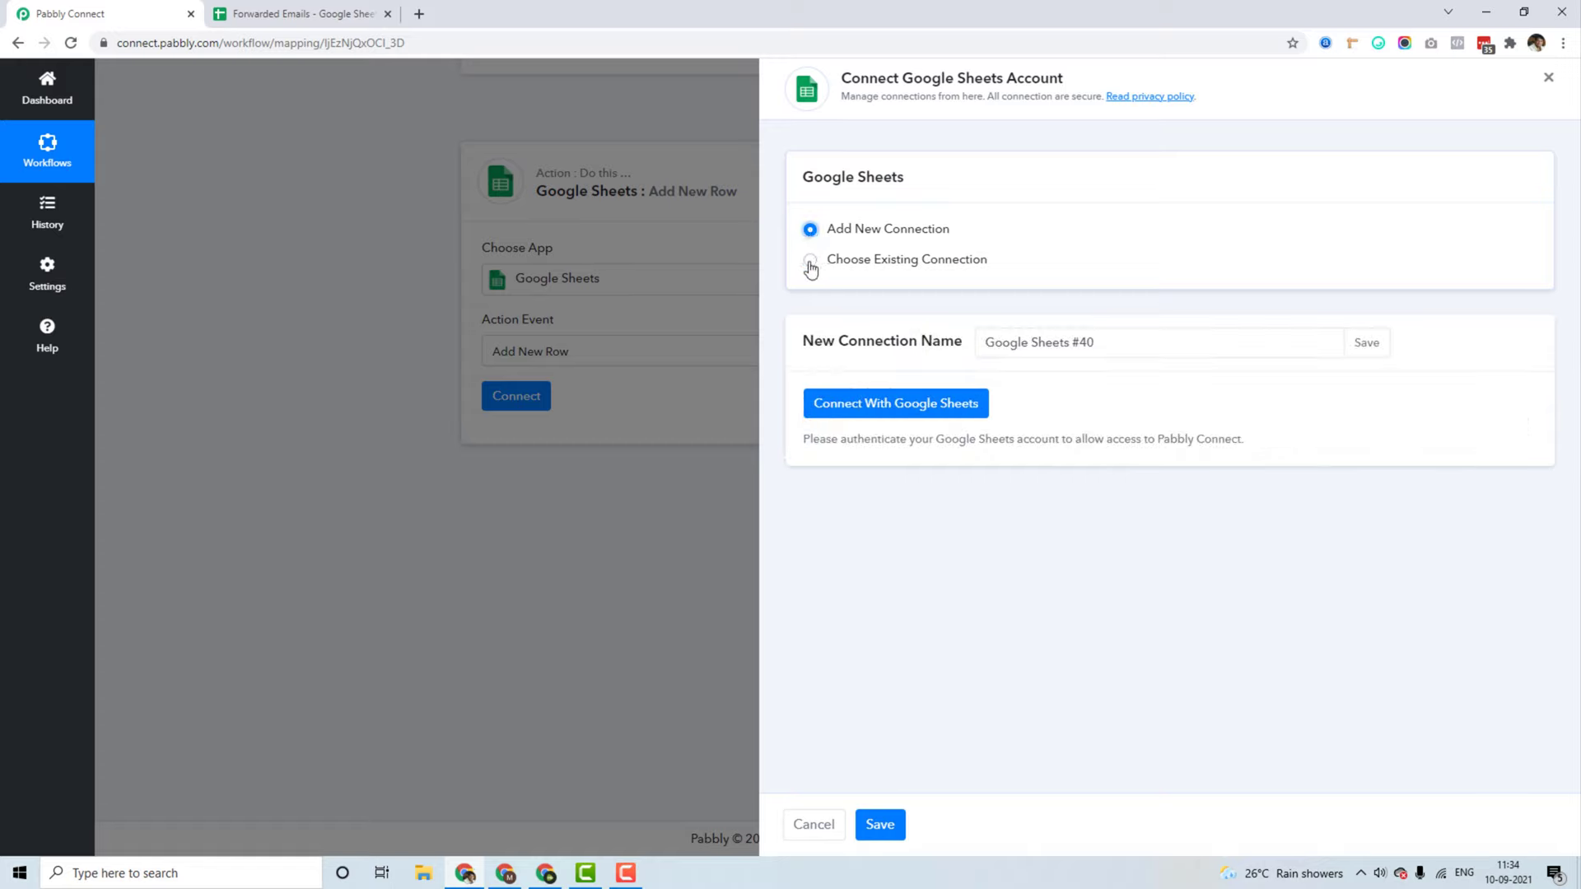
pyautogui.click(872, 403)
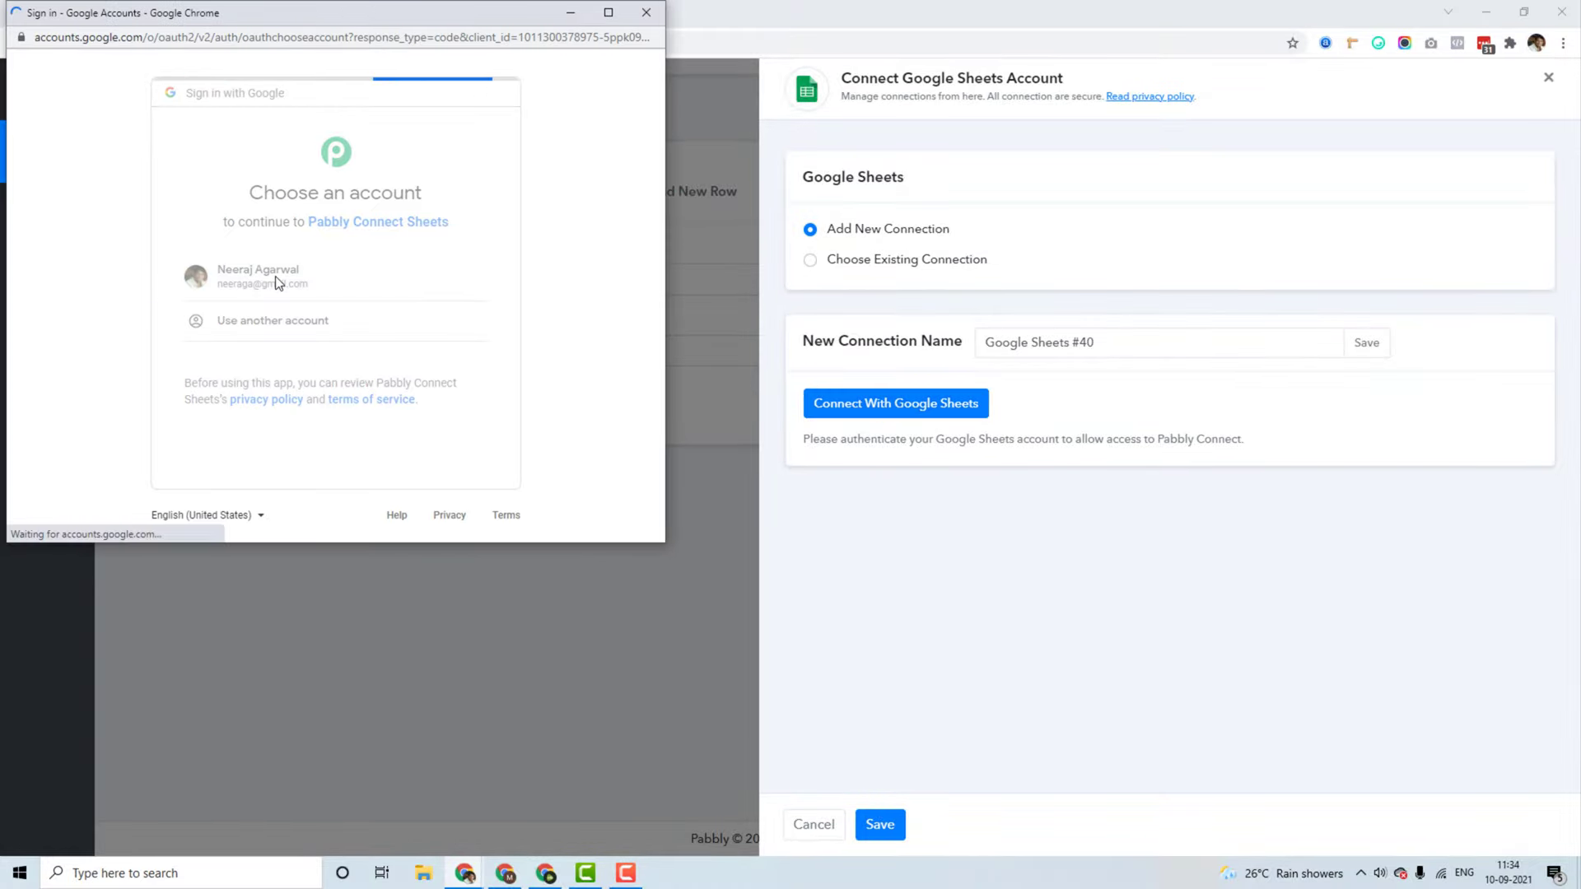
pyautogui.scroll(-3, 367, 387)
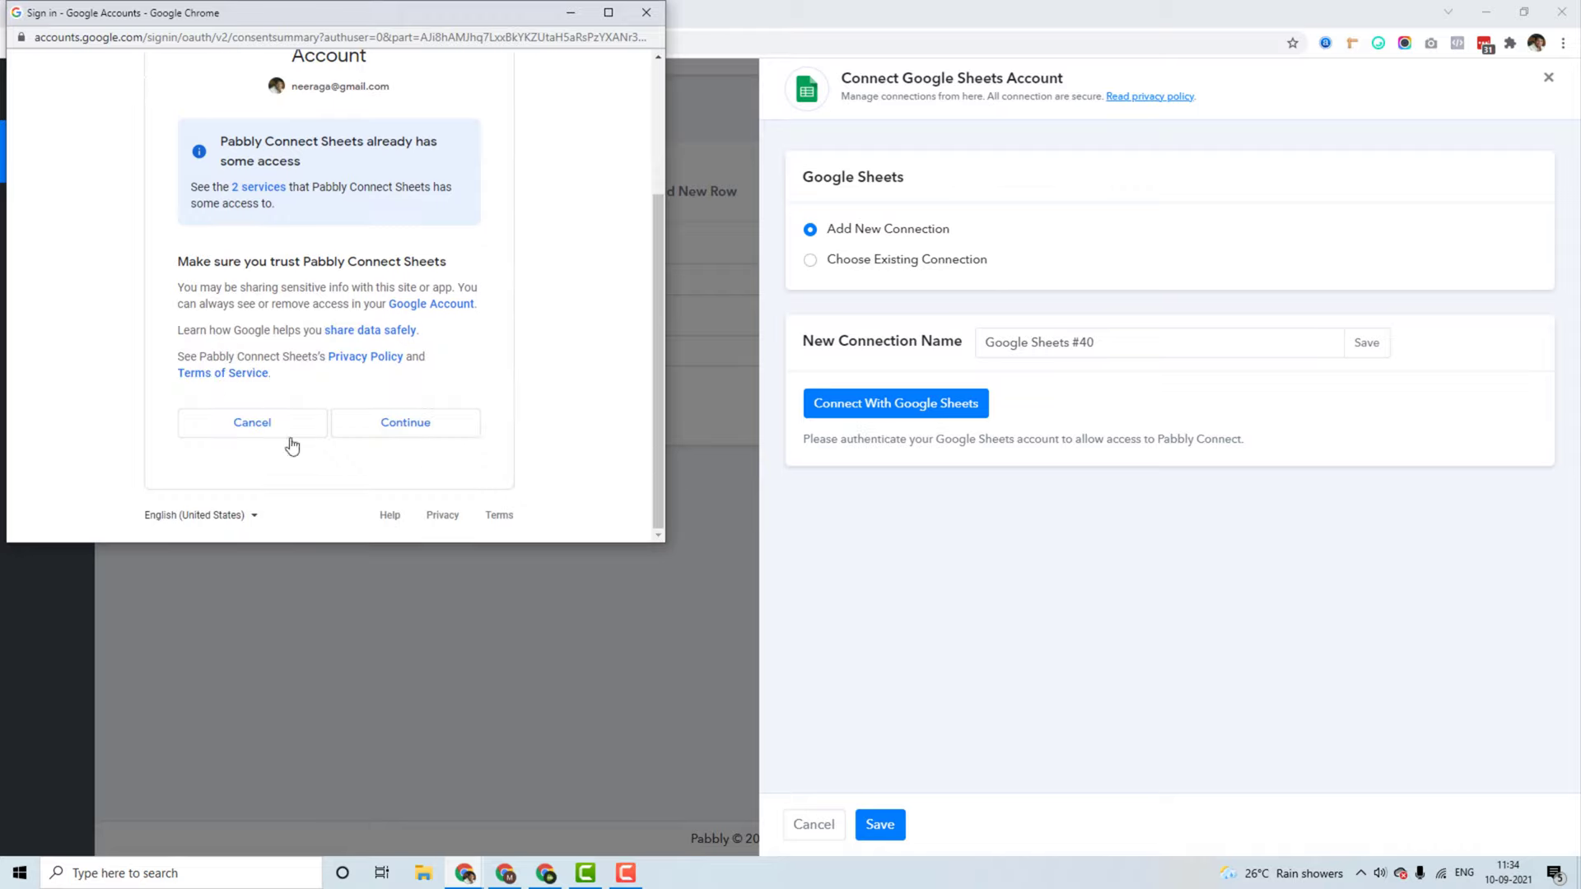
pyautogui.click(386, 424)
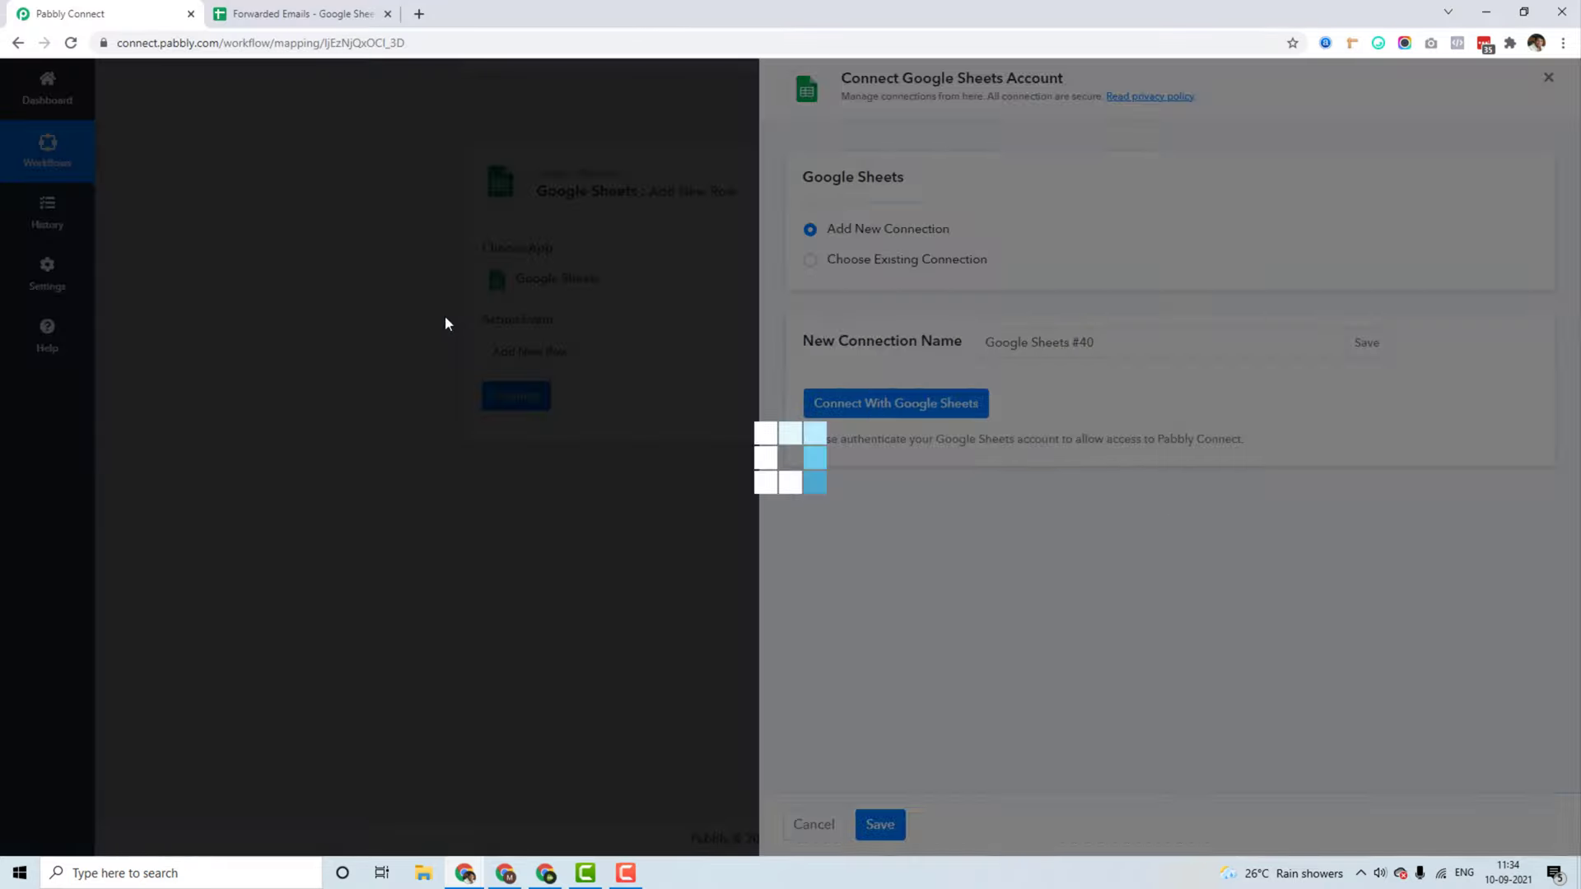
pyautogui.click(803, 536)
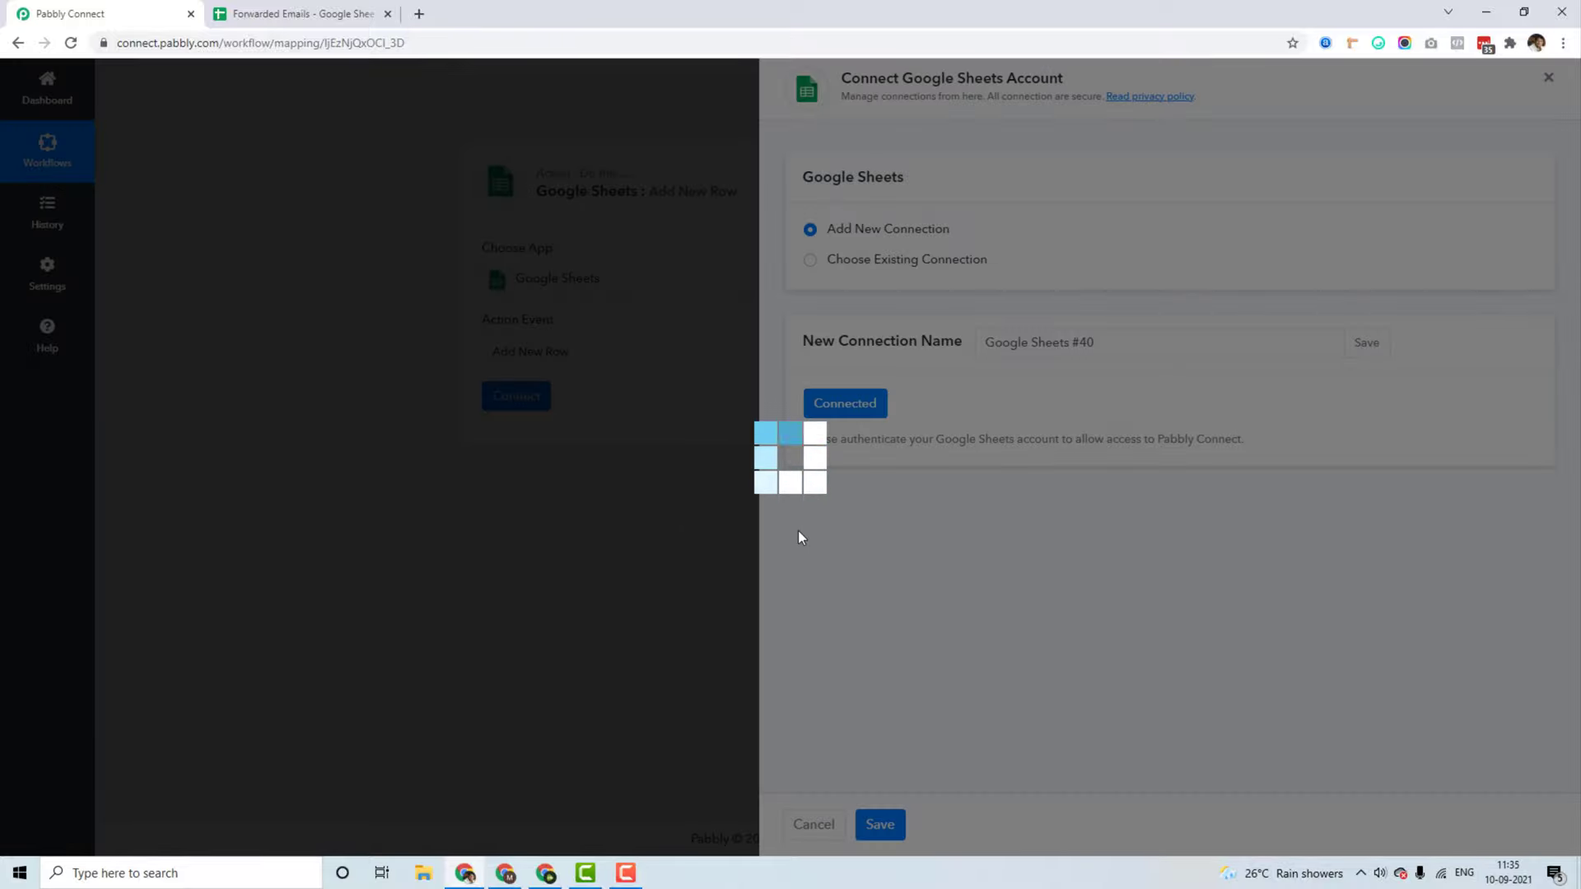
pyautogui.scroll(-2, 668, 476)
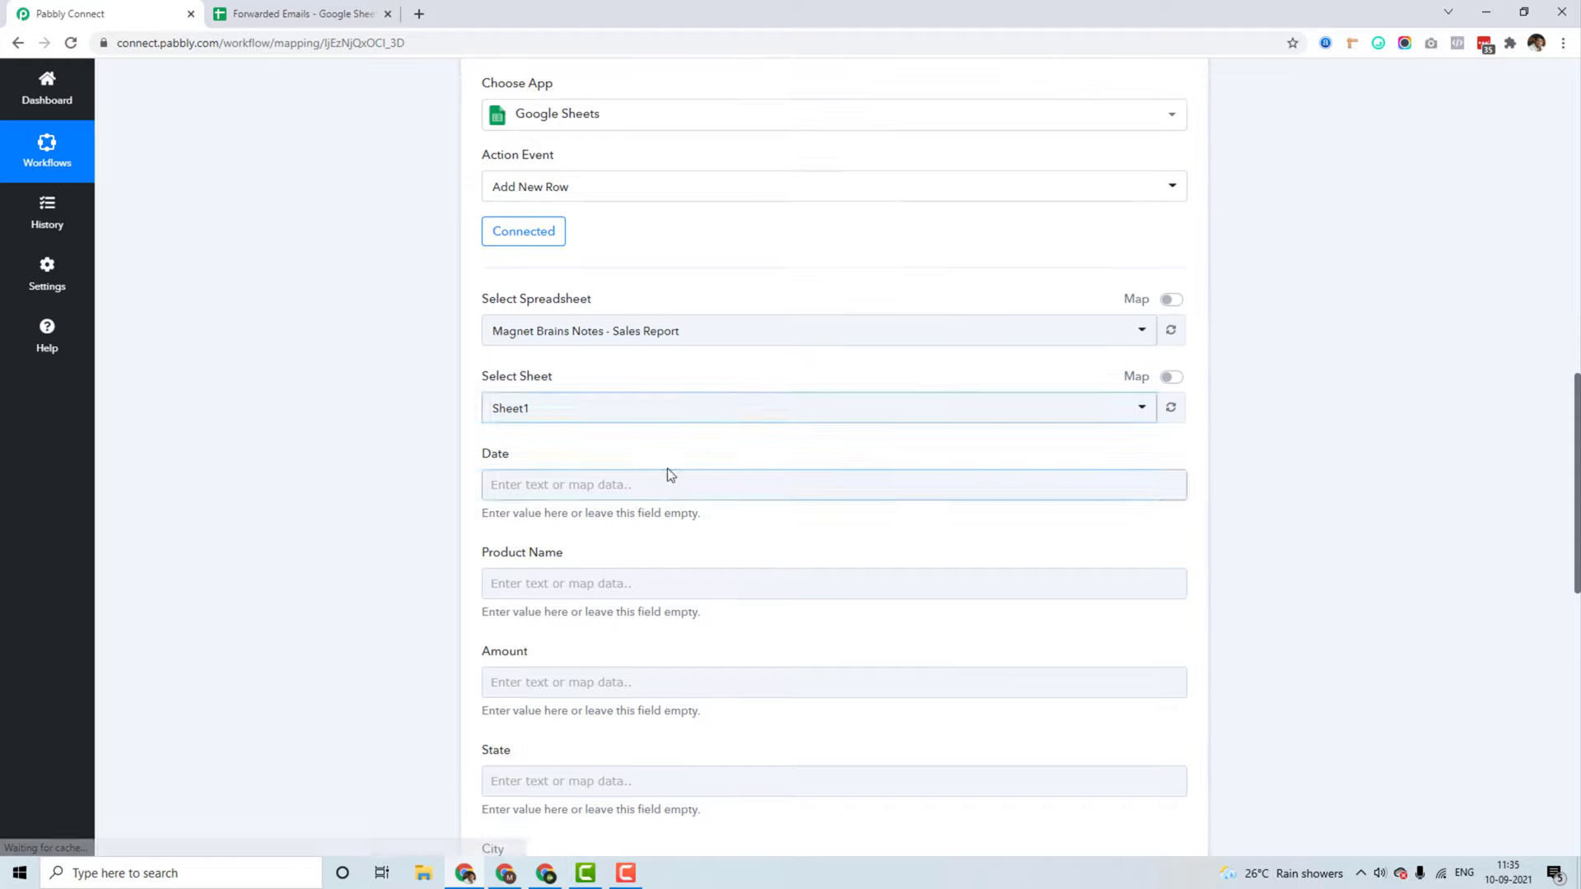
# Step: Select the Forwarded Emails spreadsheet in the Add New Row action
pyautogui.click(611, 331)
pyautogui.write('forwar')
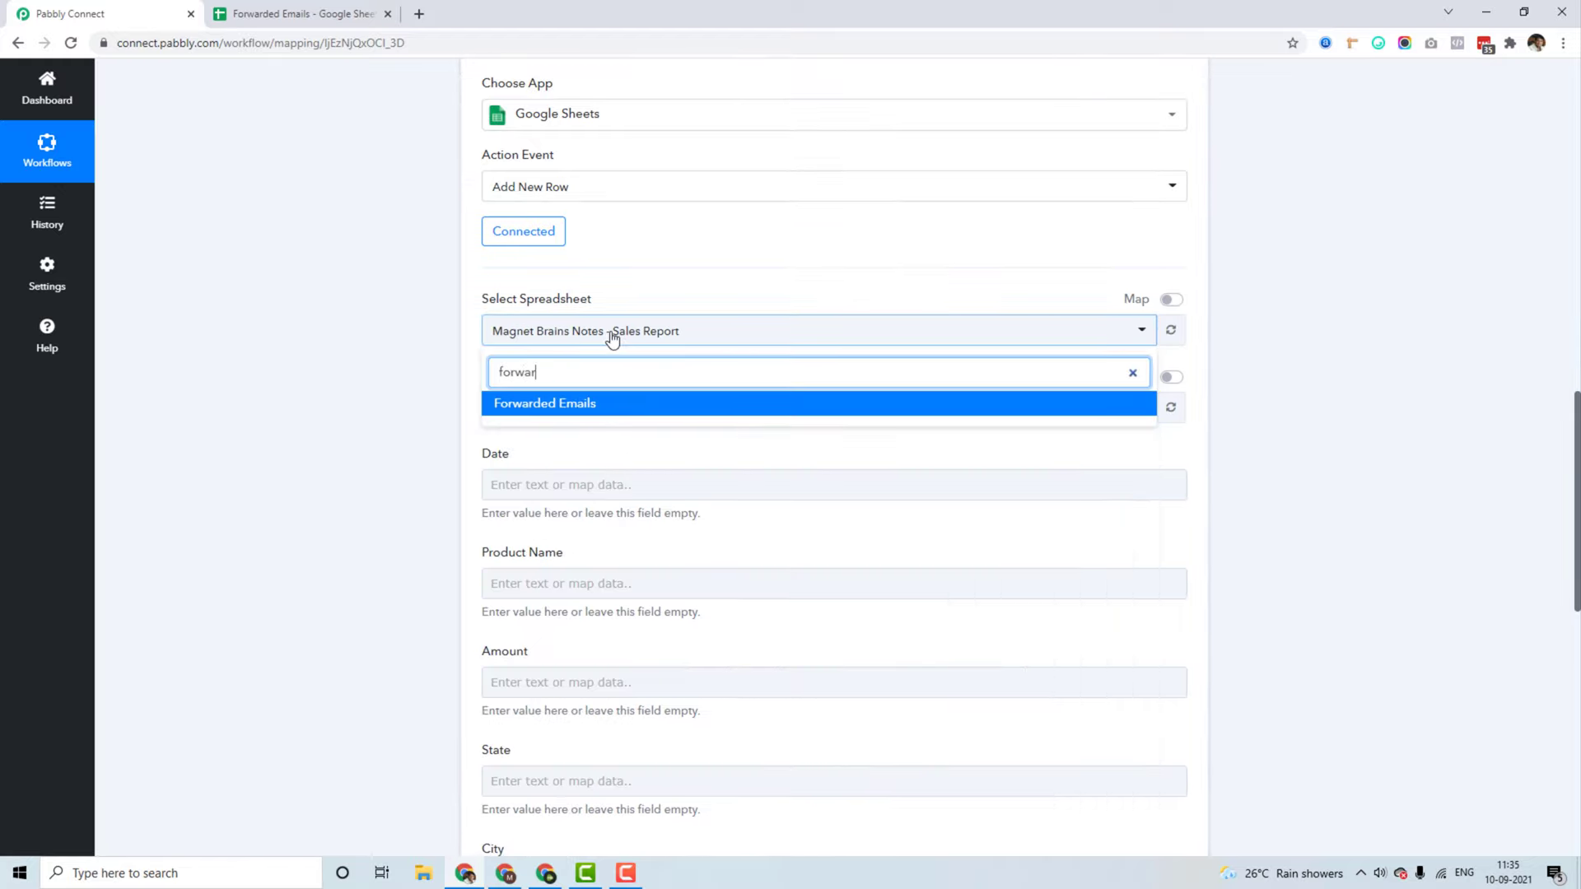
pyautogui.click(582, 402)
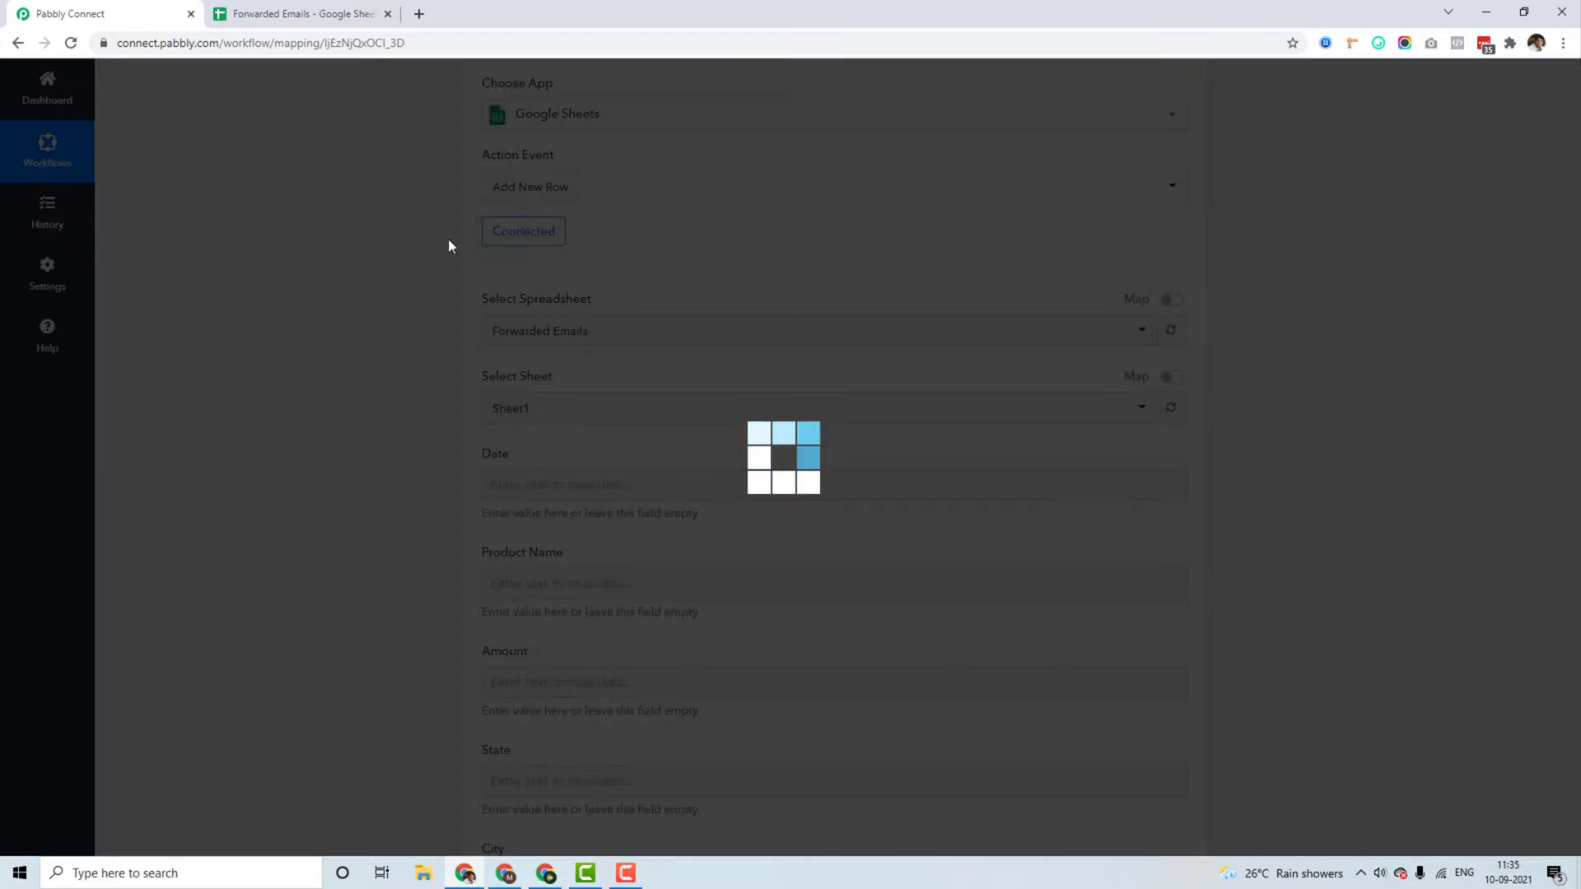
pyautogui.click(298, 14)
pyautogui.click(119, 13)
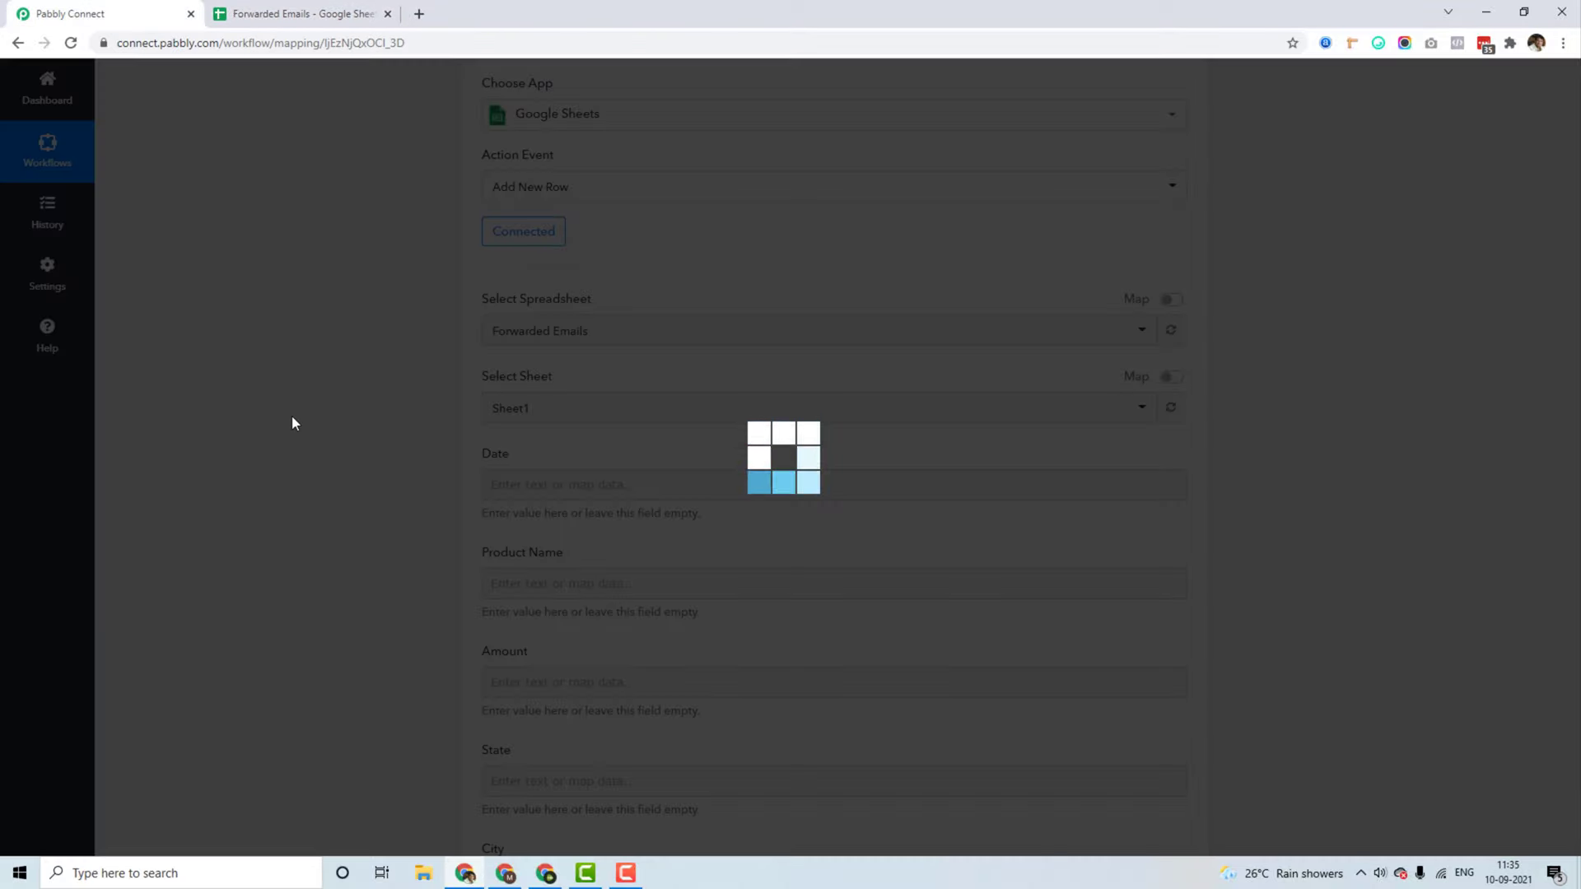
pyautogui.scroll(-1, 314, 421)
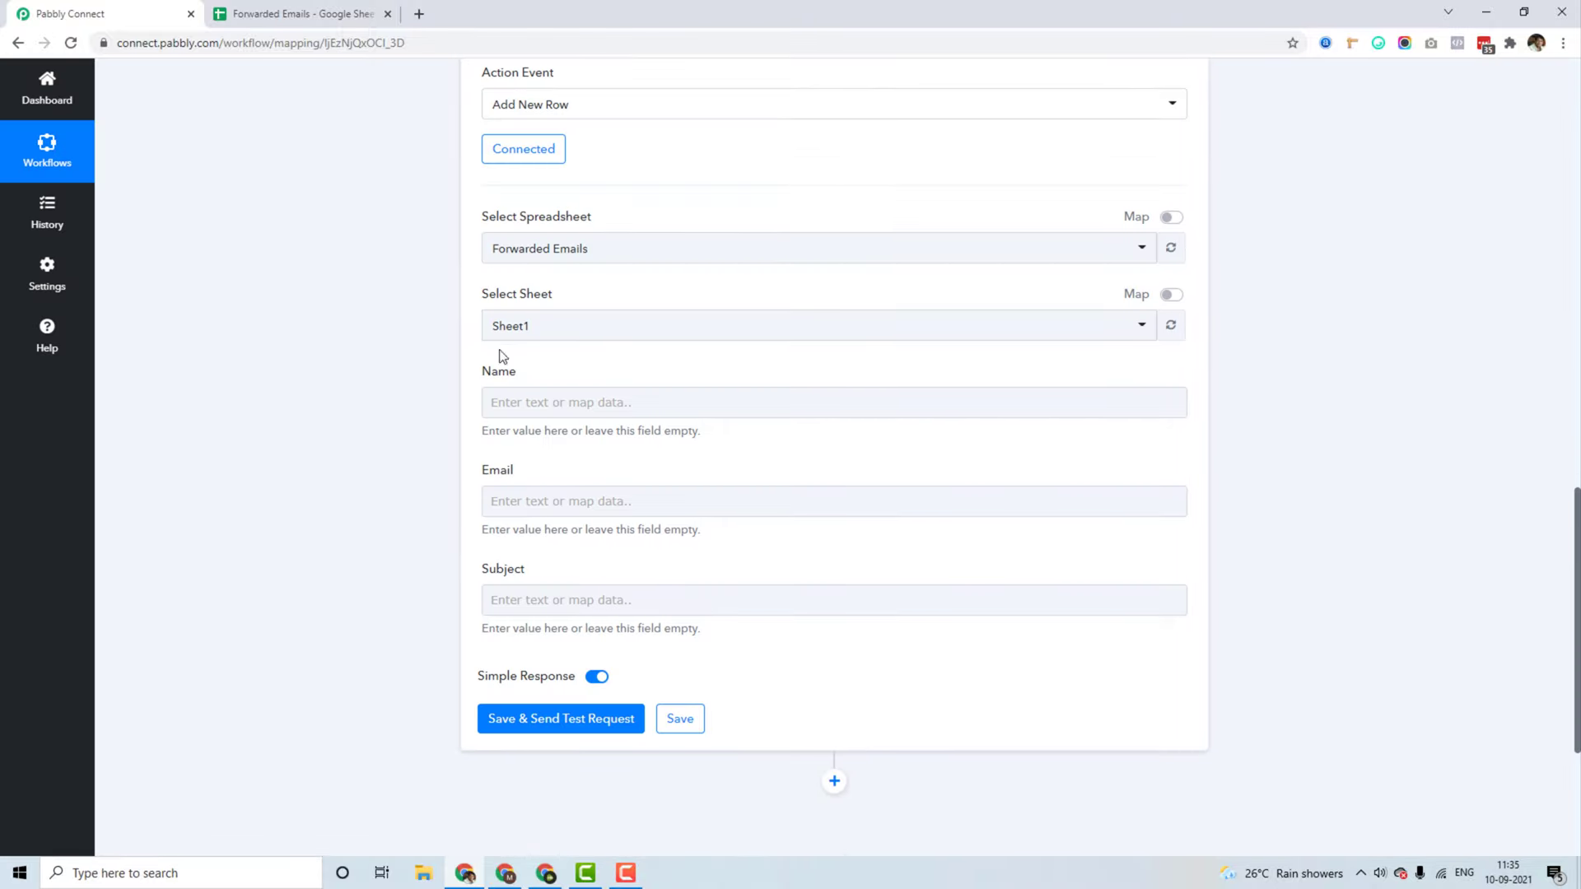
# Step: Check the spreadsheet's Name, Email and Subject headers and keep the worksheet as Sheet1
pyautogui.click(333, 12)
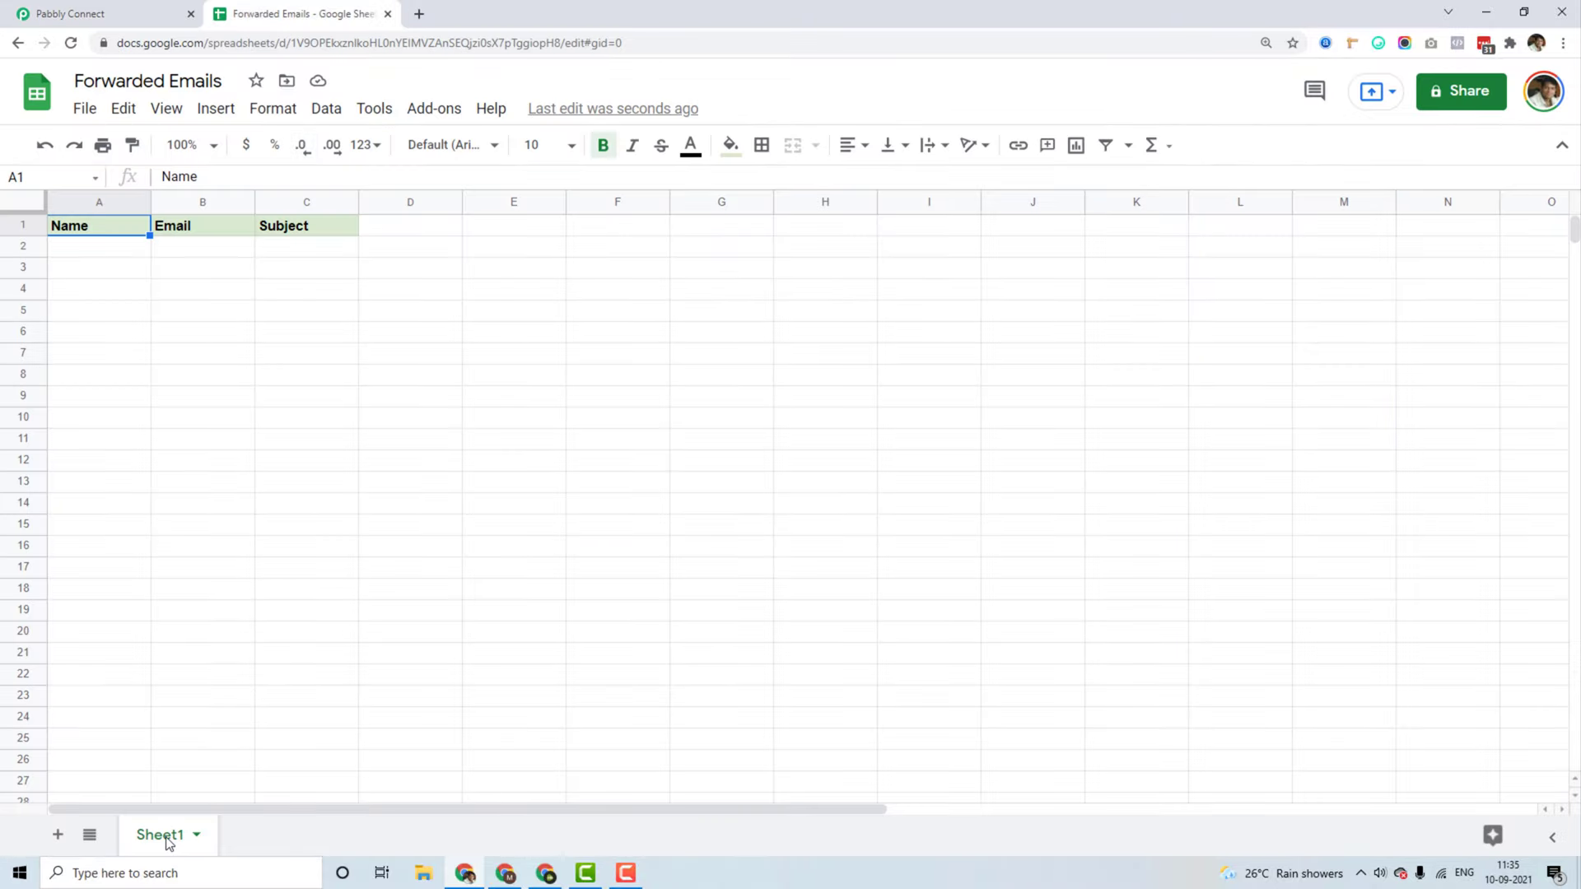
pyautogui.doubleClick(162, 836)
pyautogui.click(101, 275)
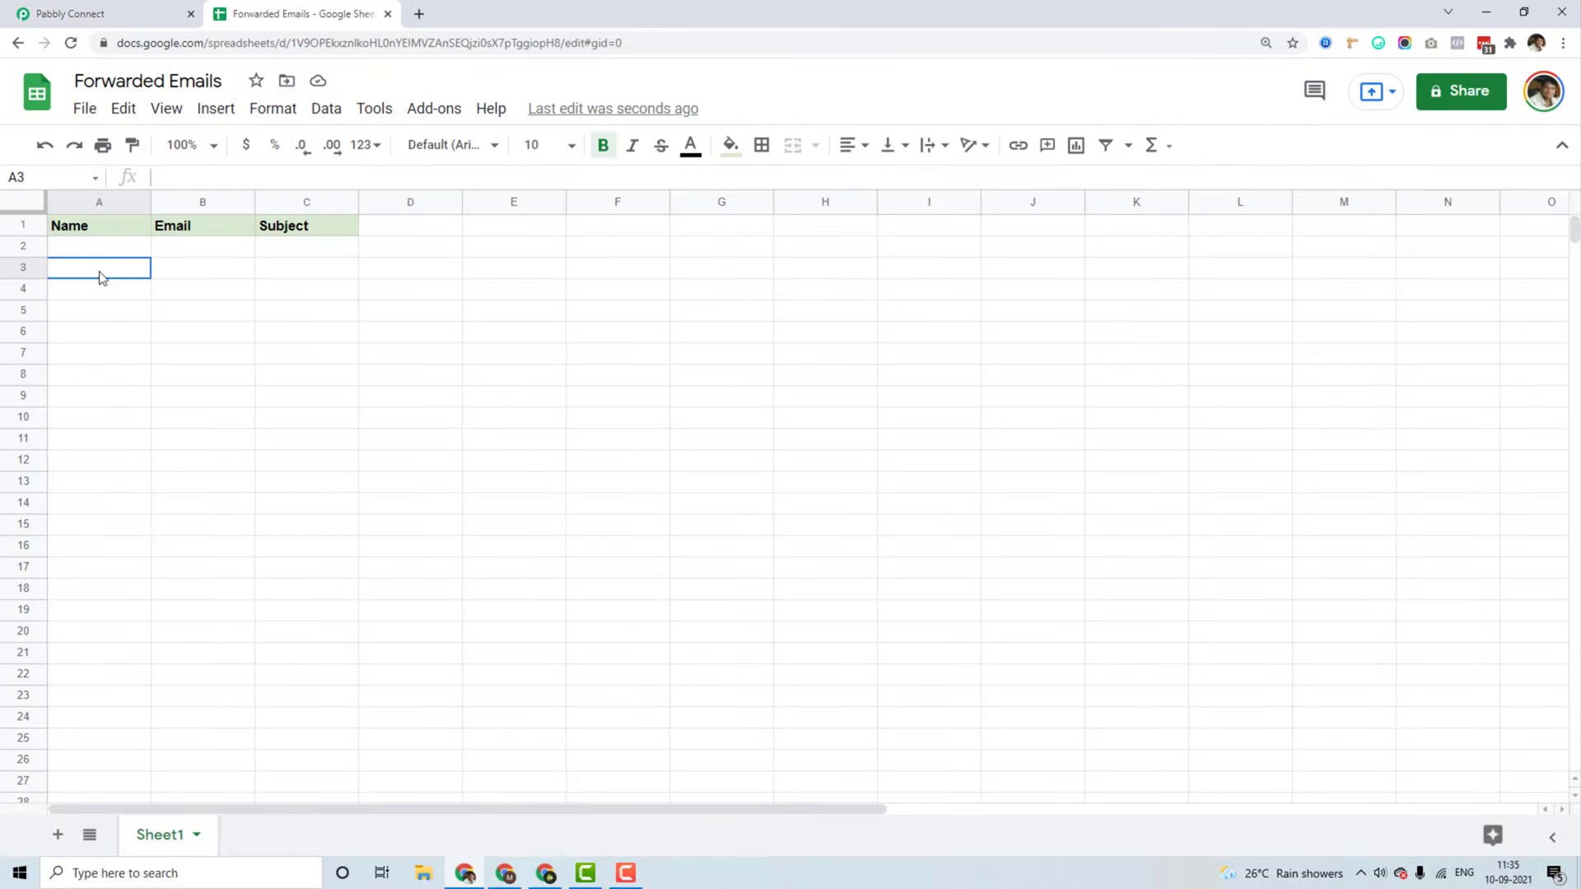
pyautogui.click(115, 13)
pyautogui.scroll(-1, 494, 412)
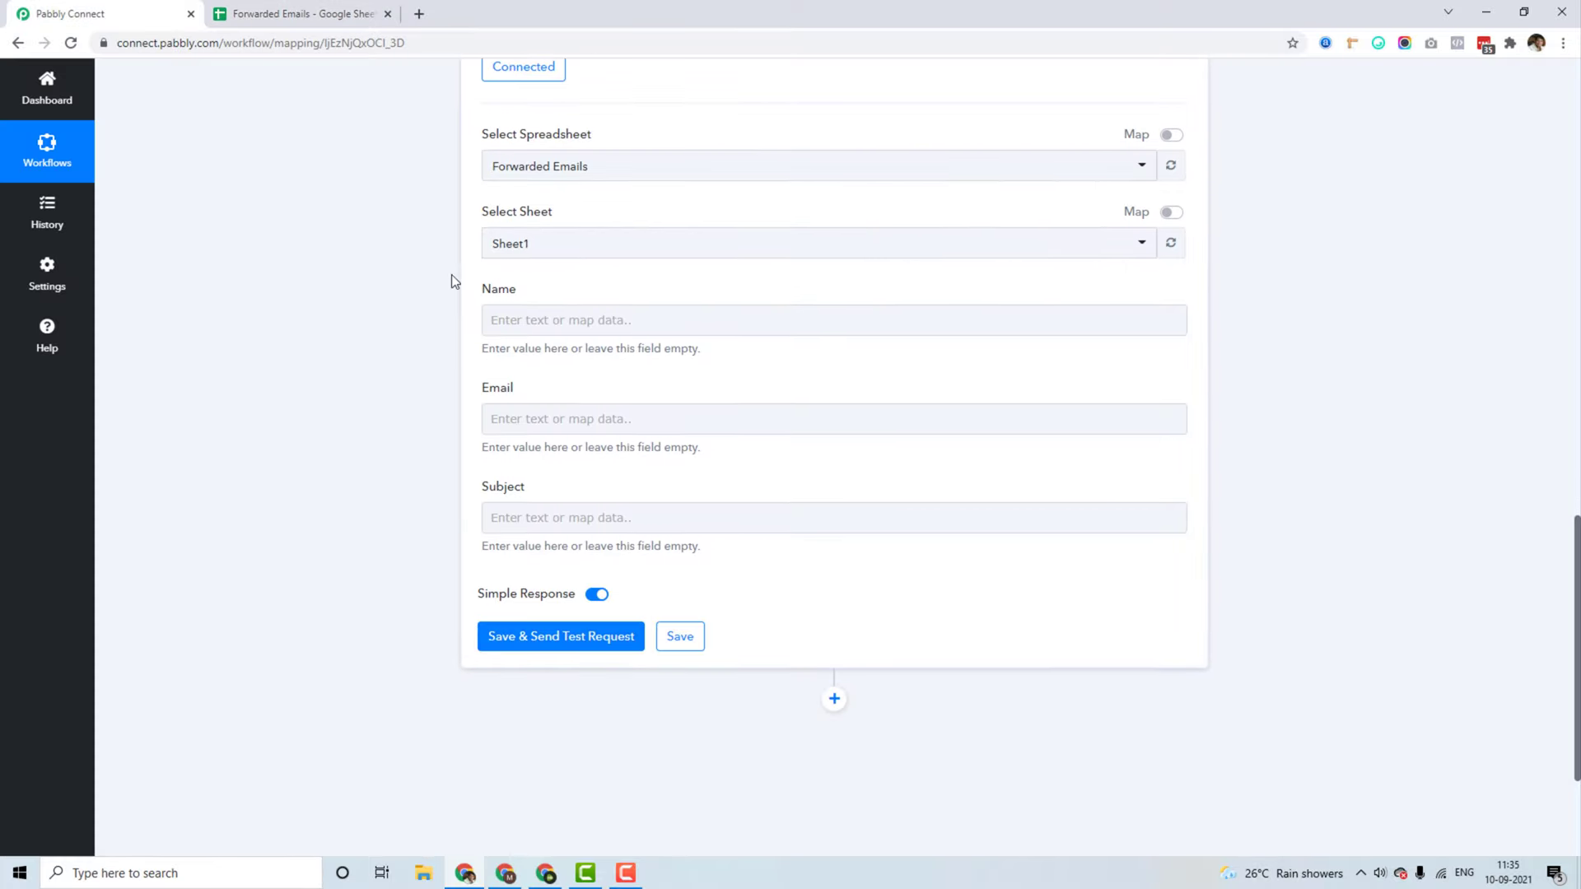
pyautogui.click(267, 10)
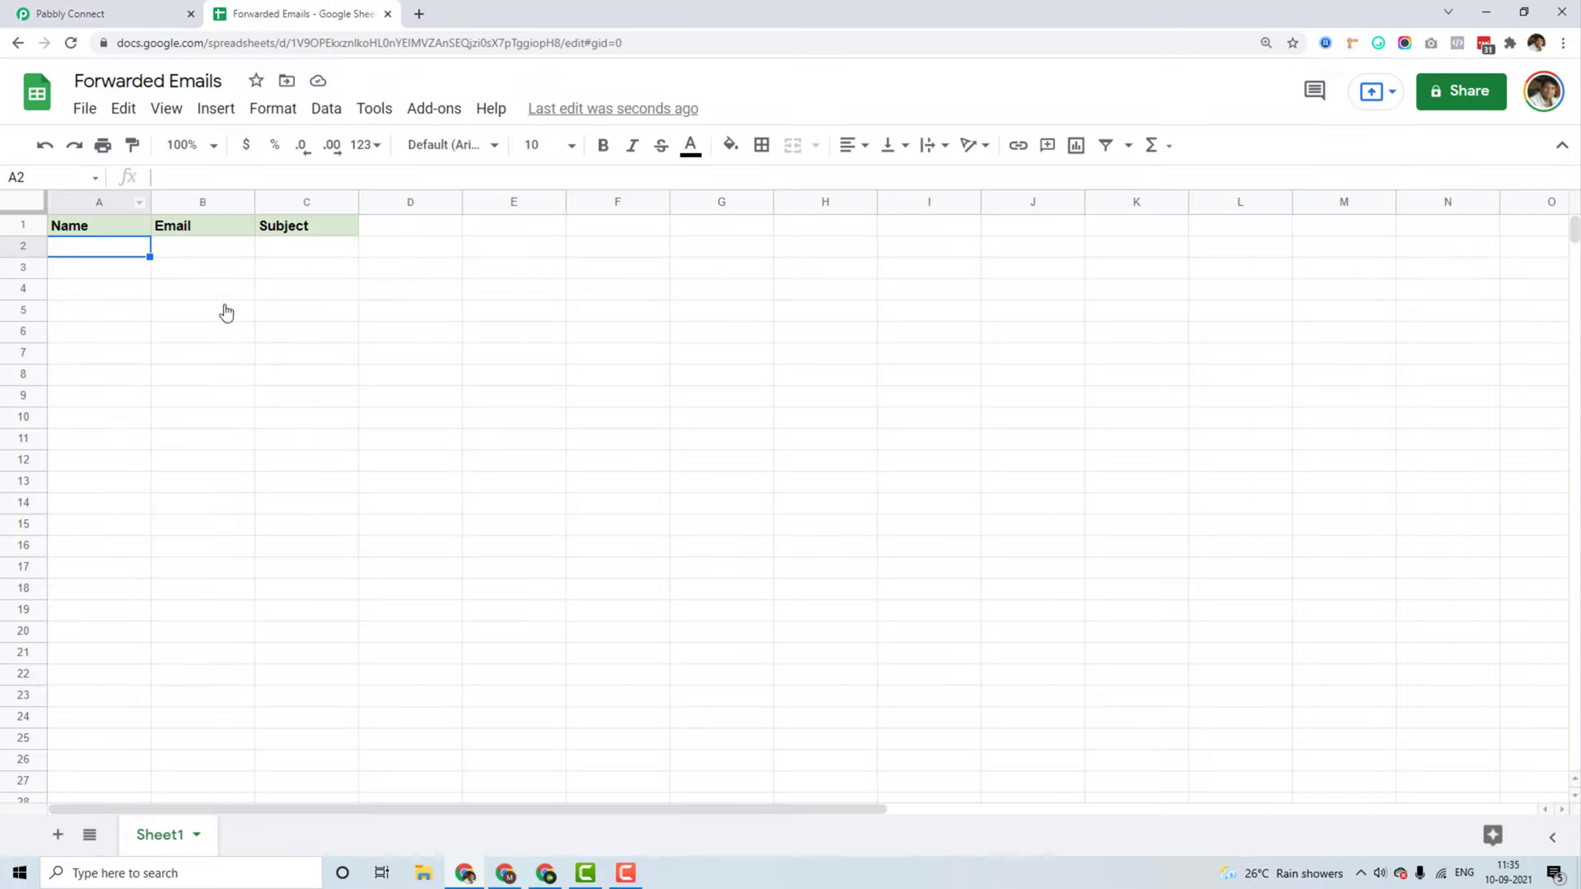
pyautogui.click(84, 233)
pyautogui.click(198, 226)
pyautogui.click(185, 292)
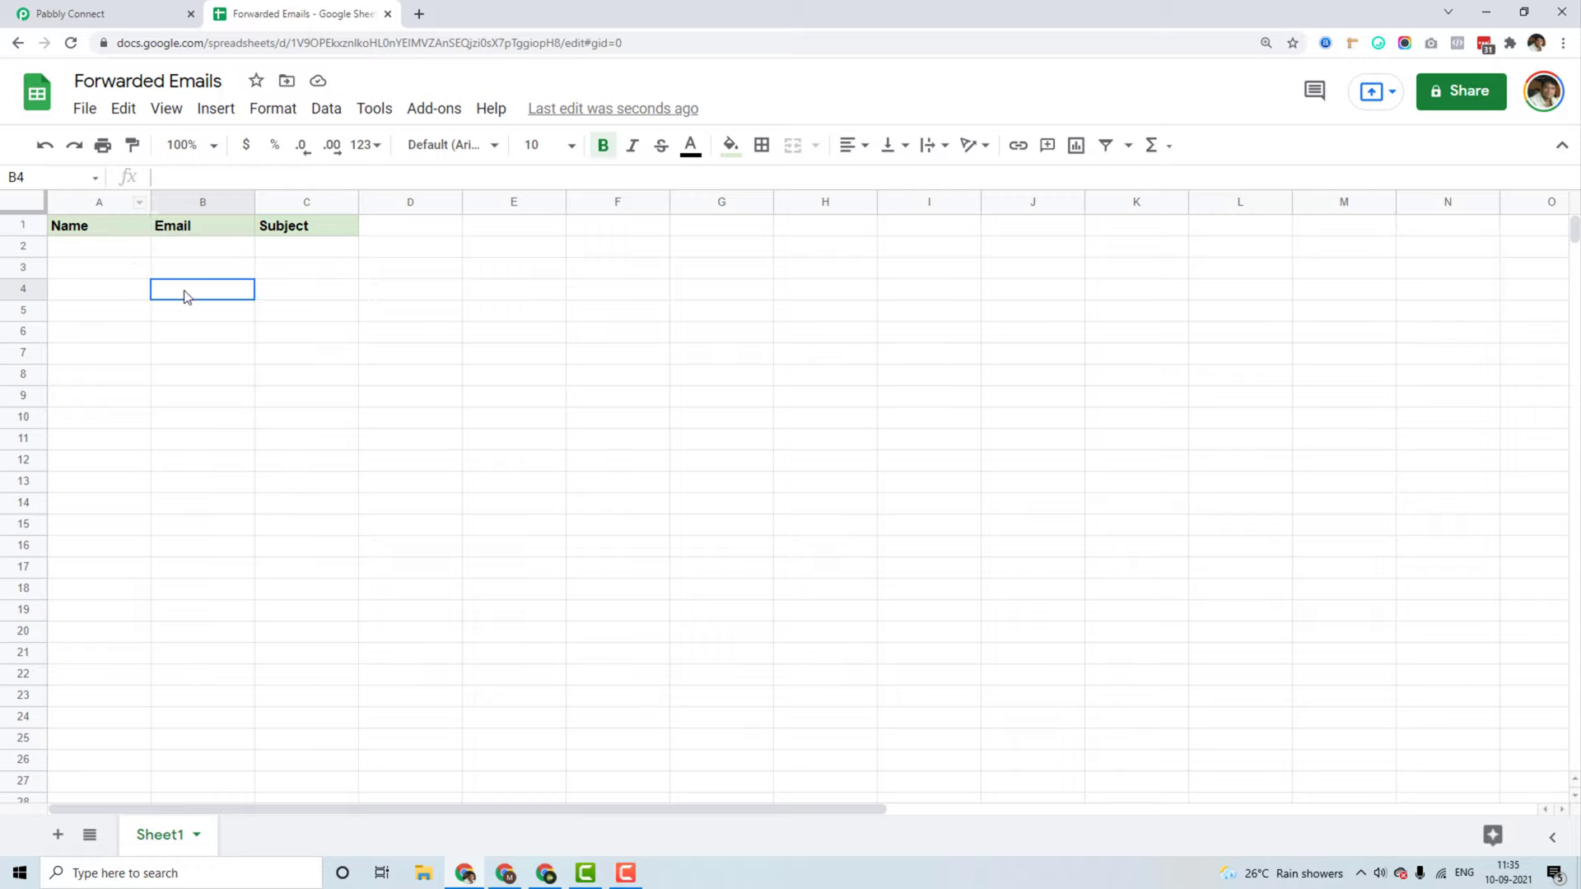
pyautogui.click(102, 11)
# Step: Map the parsed From 0 Display and From 0 Address into the Name and Email fields
pyautogui.click(567, 321)
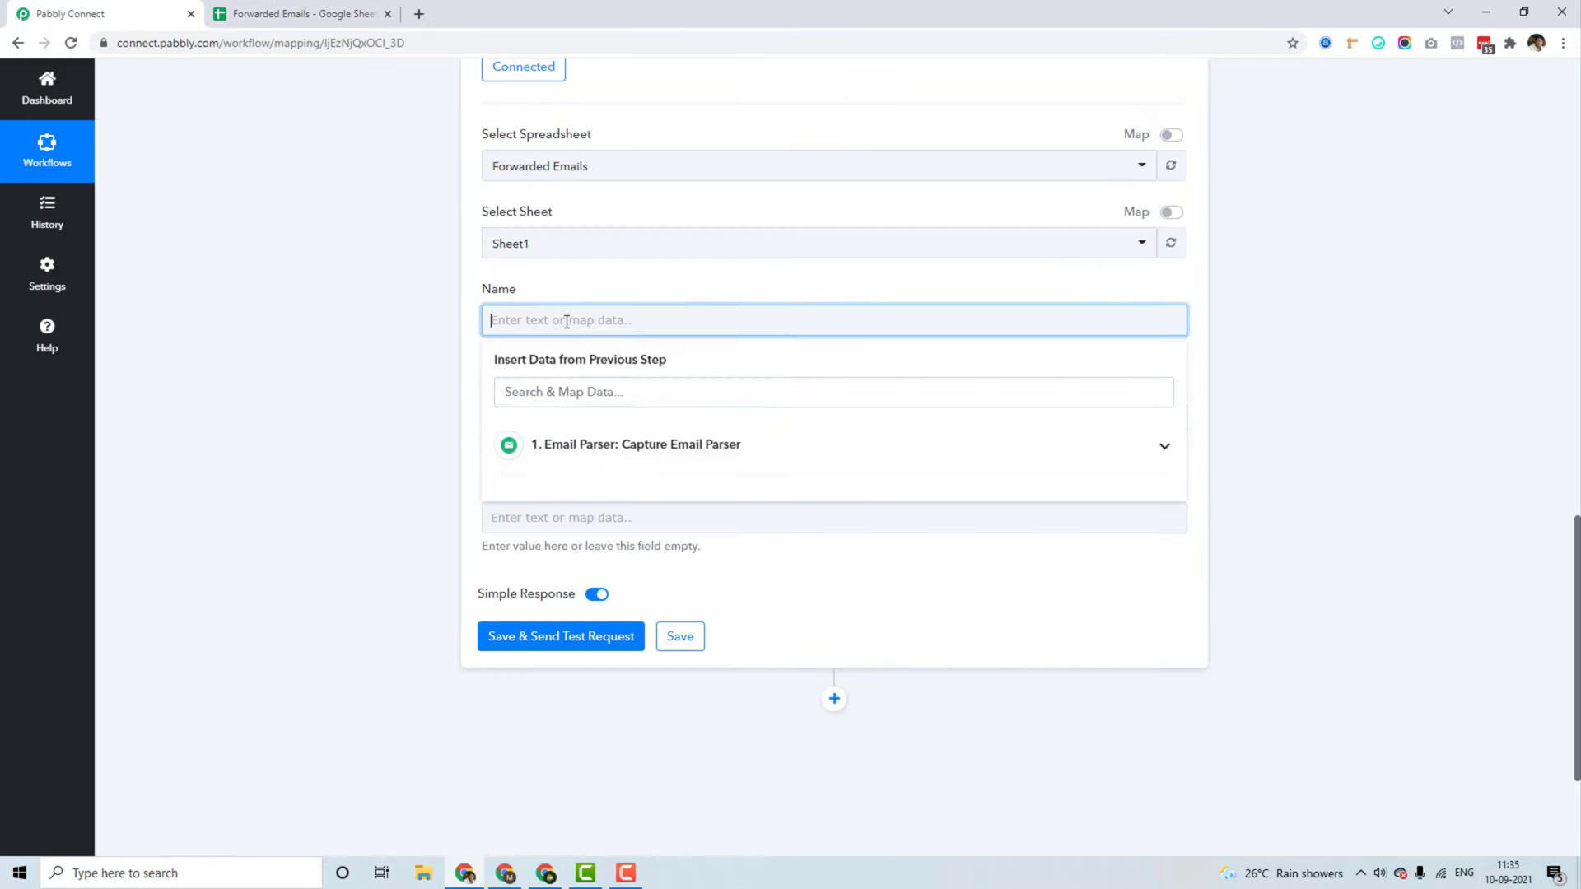
pyautogui.click(645, 451)
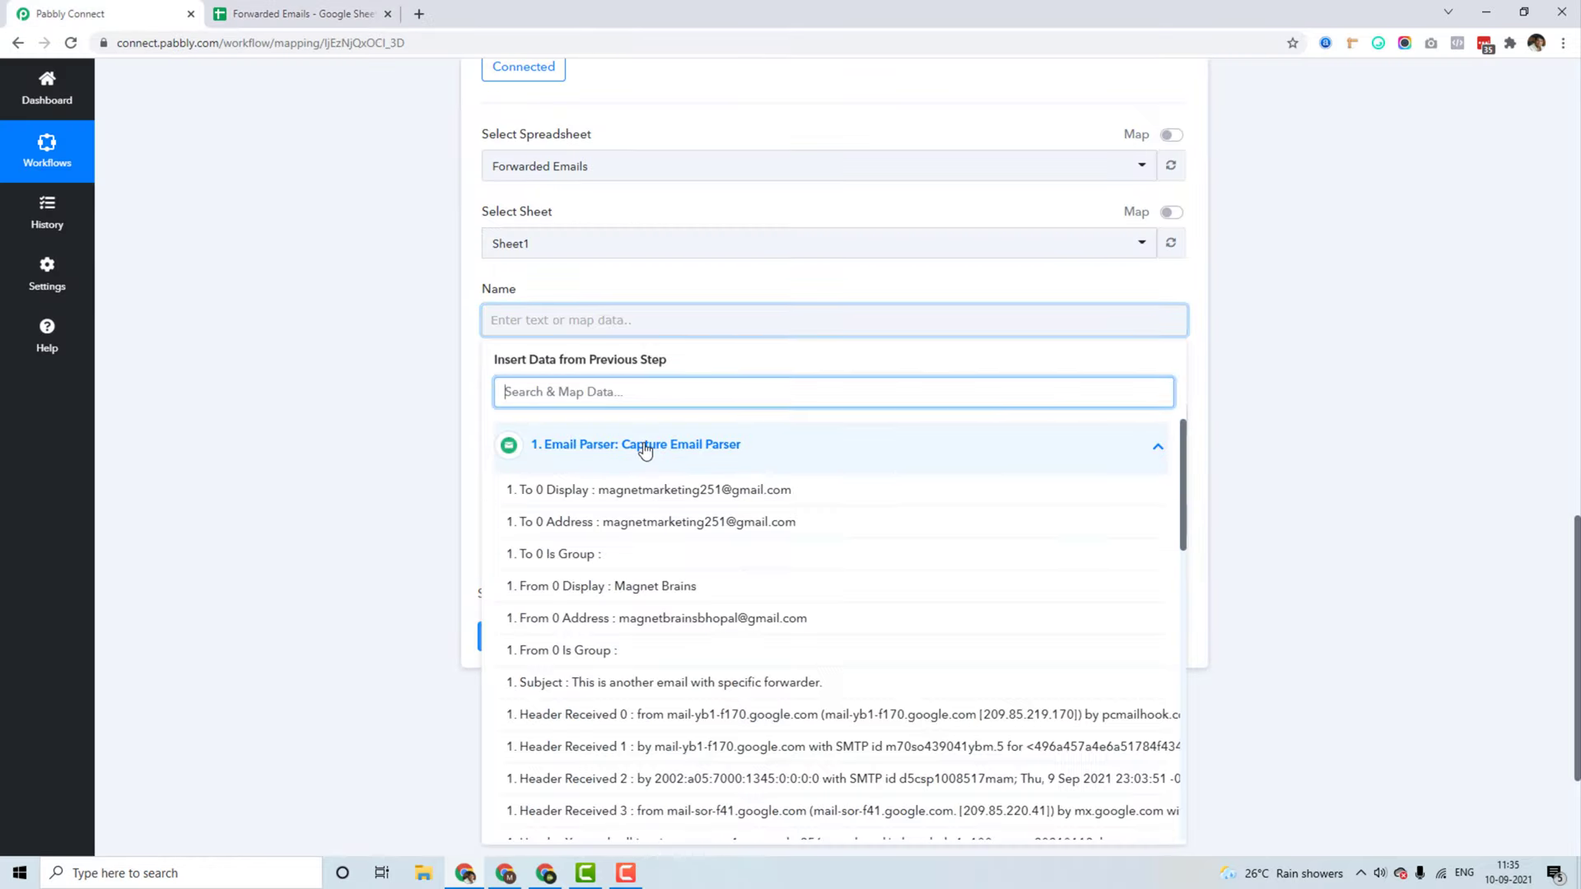
pyautogui.click(656, 591)
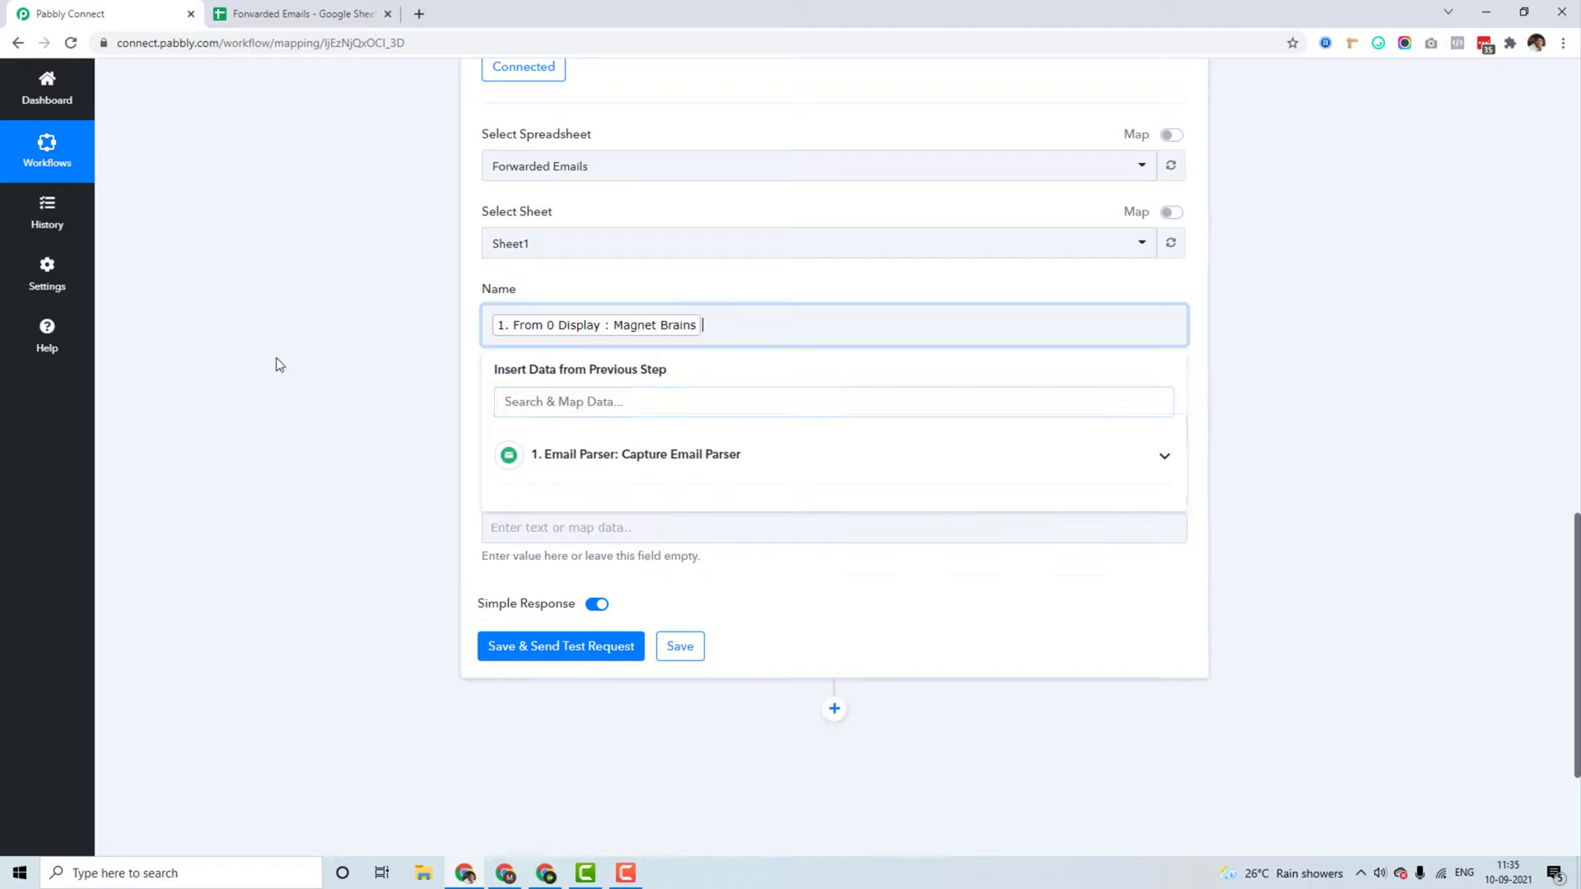
pyautogui.click(280, 362)
pyautogui.click(528, 437)
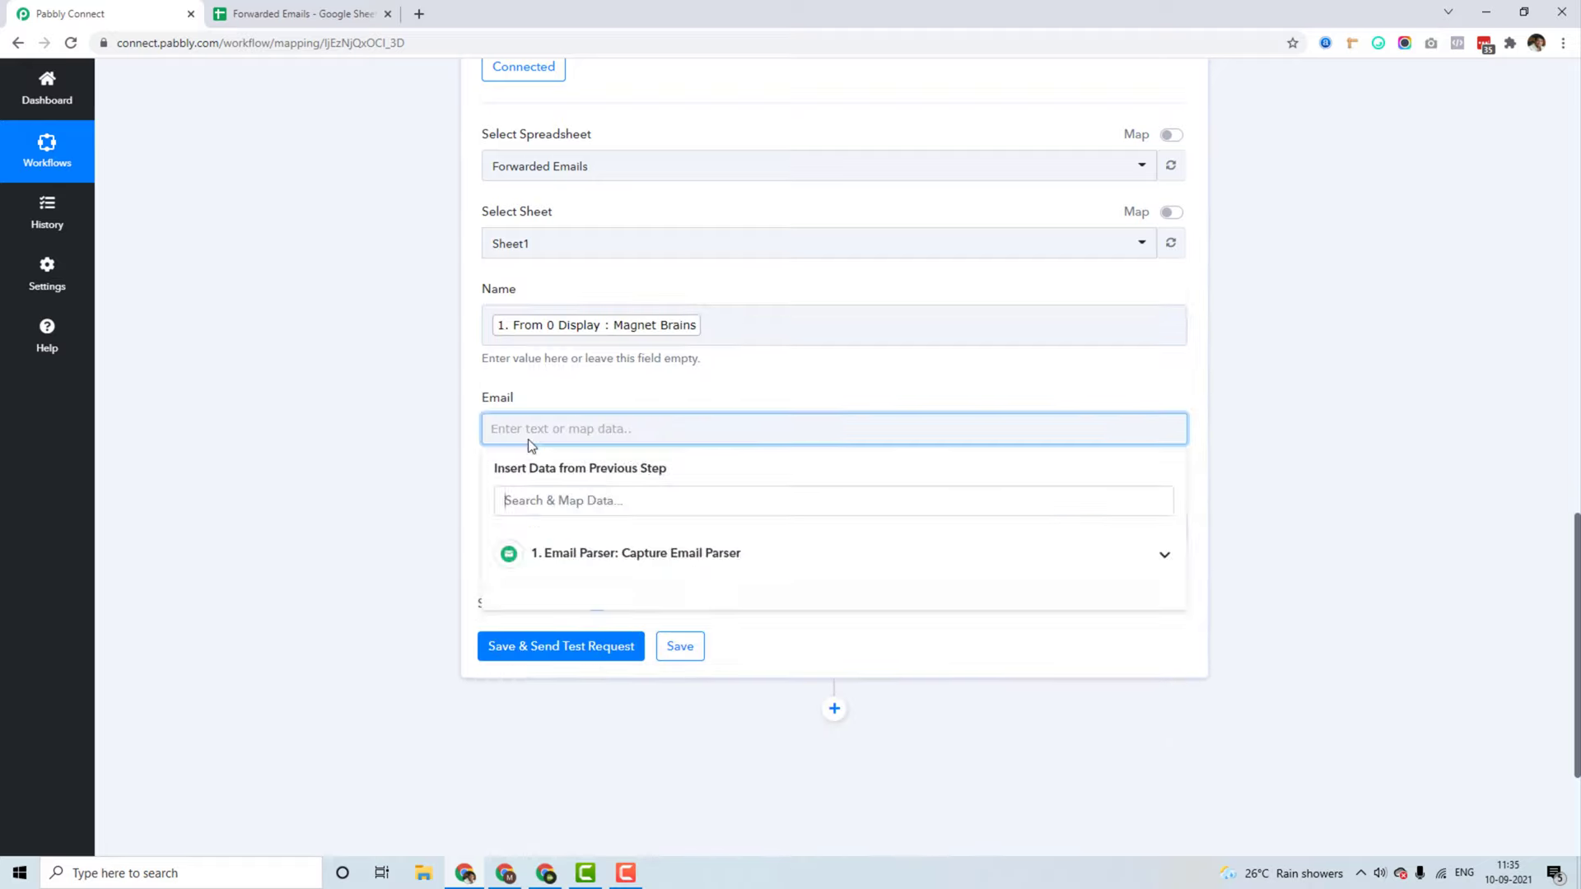
pyautogui.click(588, 551)
pyautogui.scroll(-1, 655, 654)
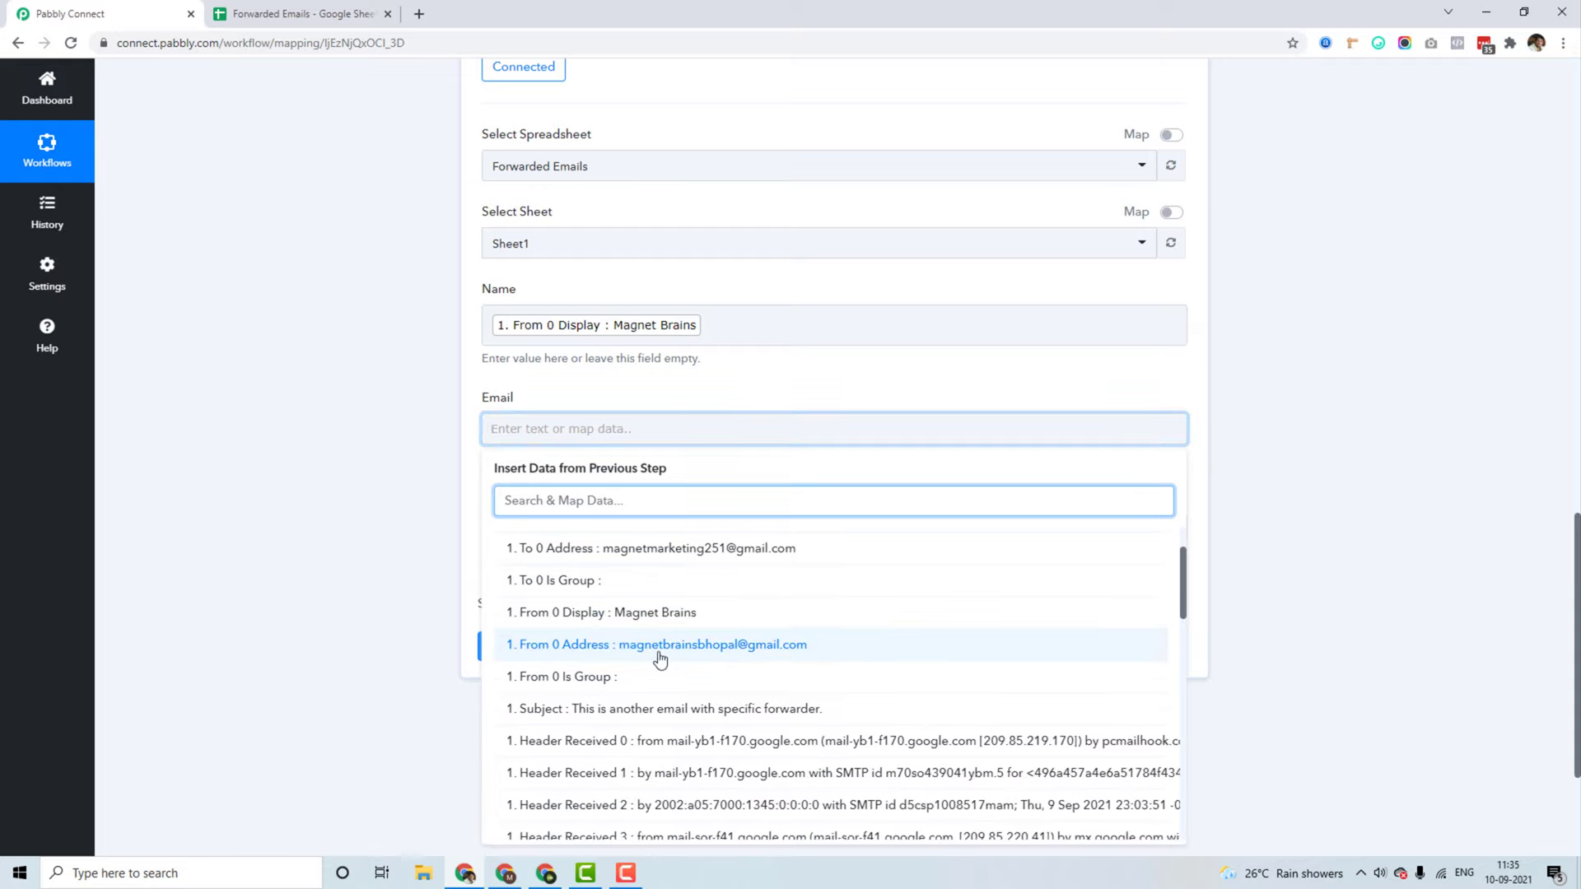
pyautogui.click(613, 646)
# Step: Map the parsed email Subject into the Subject field
pyautogui.click(543, 537)
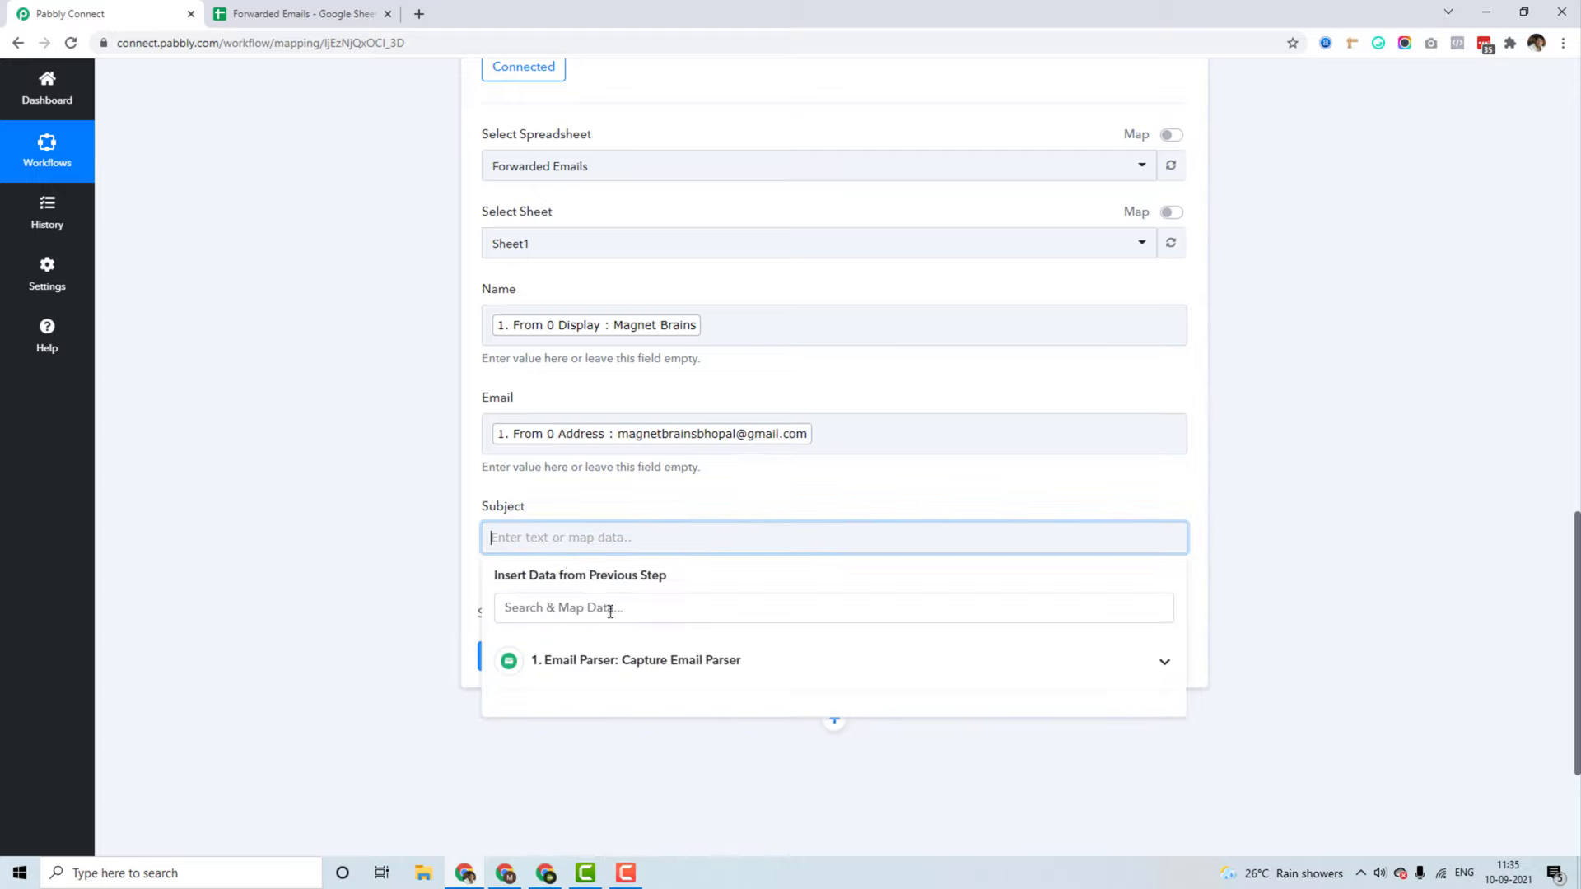
pyautogui.click(610, 656)
pyautogui.scroll(-2, 636, 690)
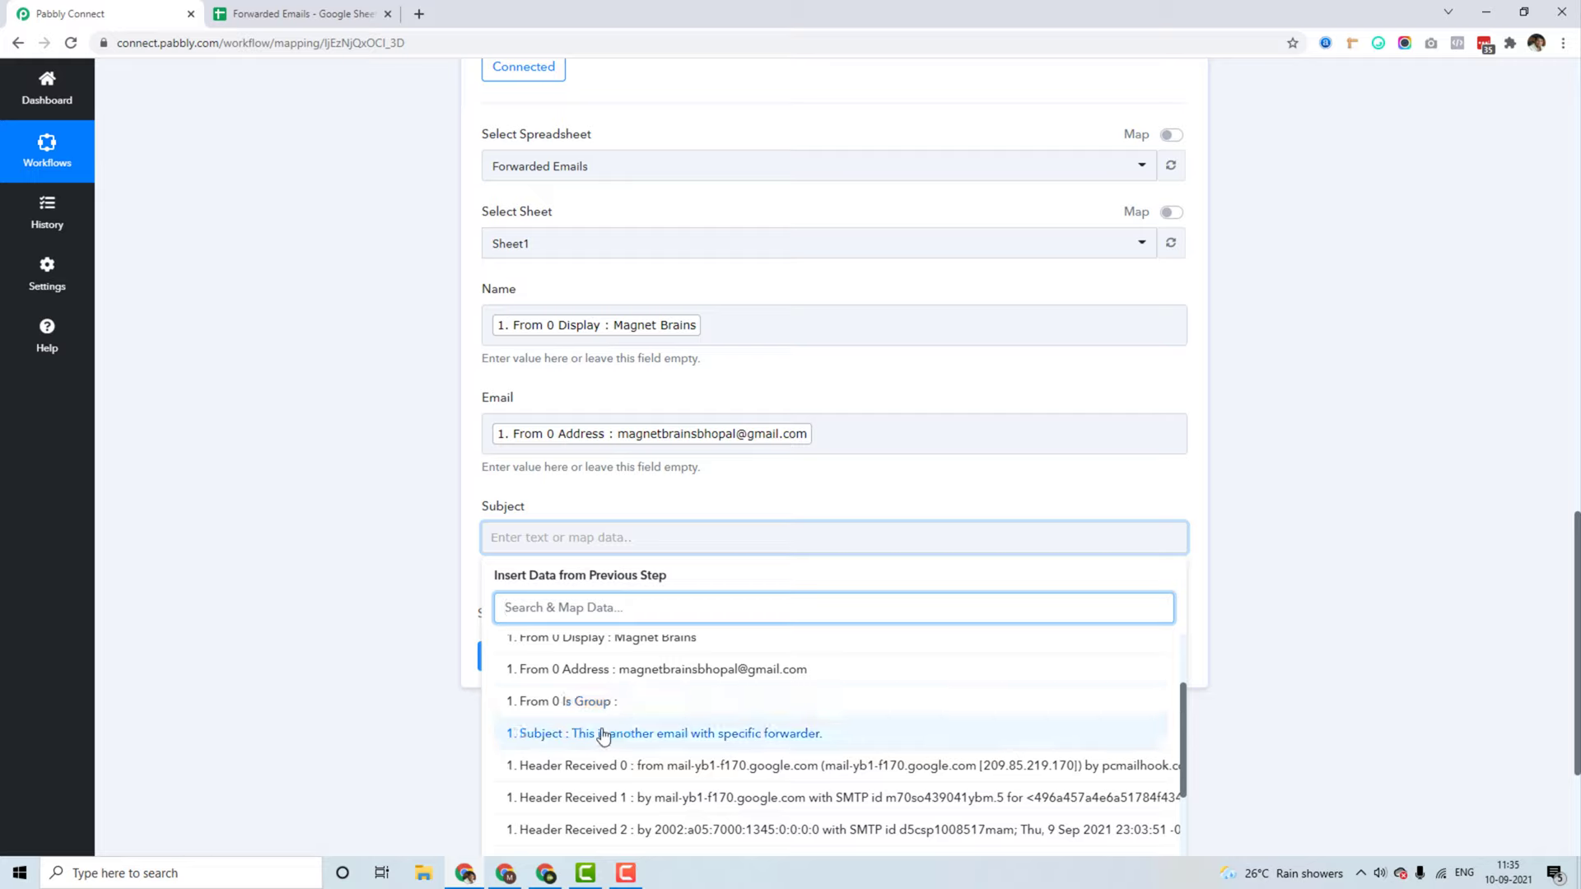
pyautogui.click(725, 735)
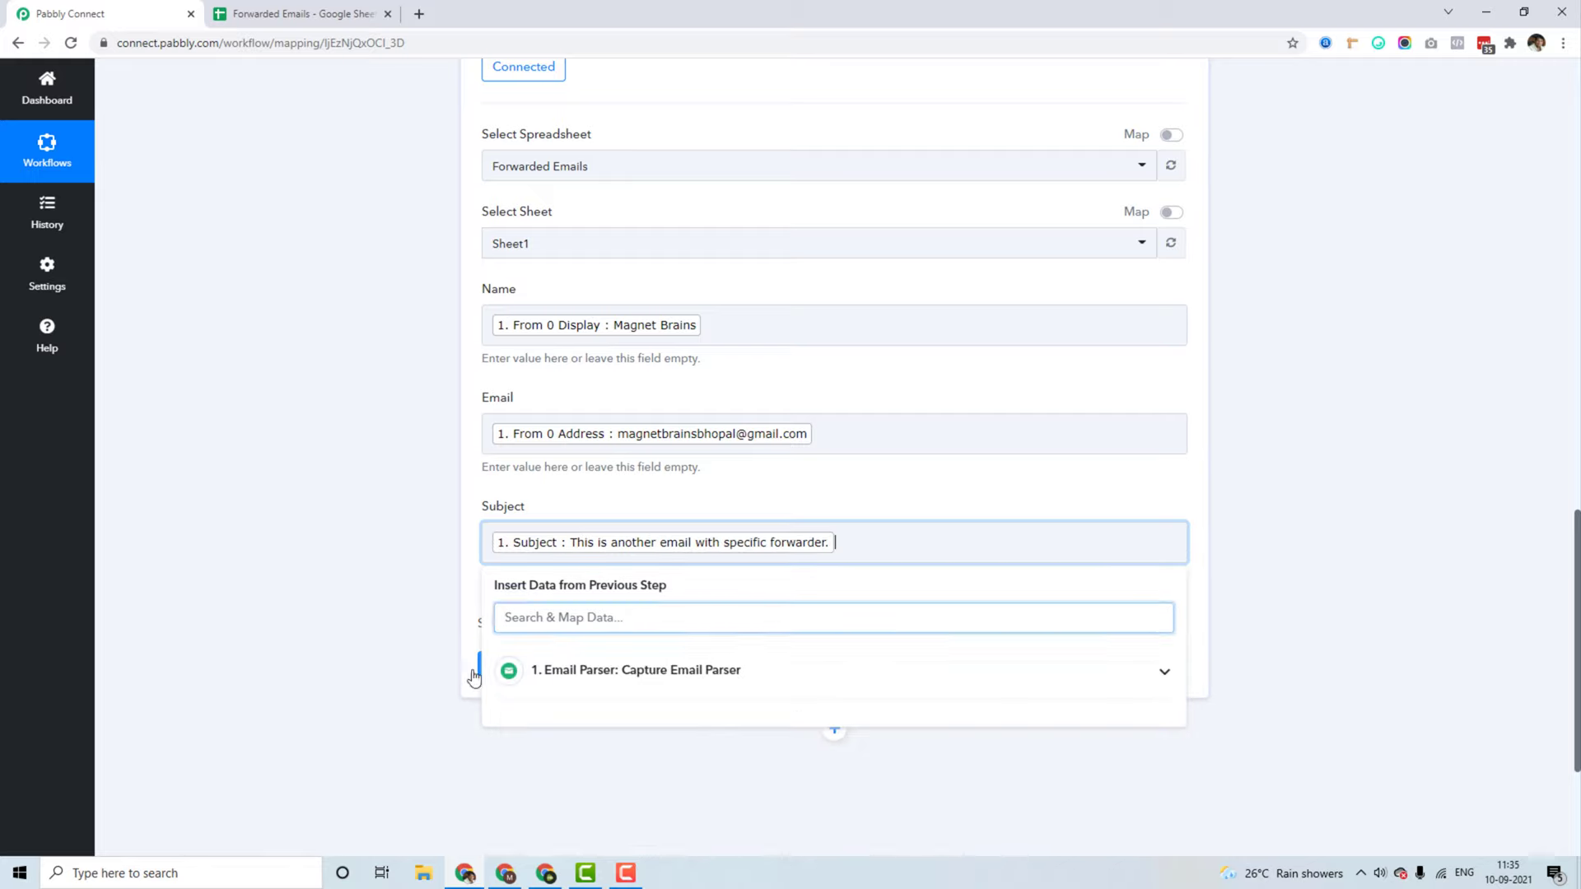
pyautogui.click(272, 572)
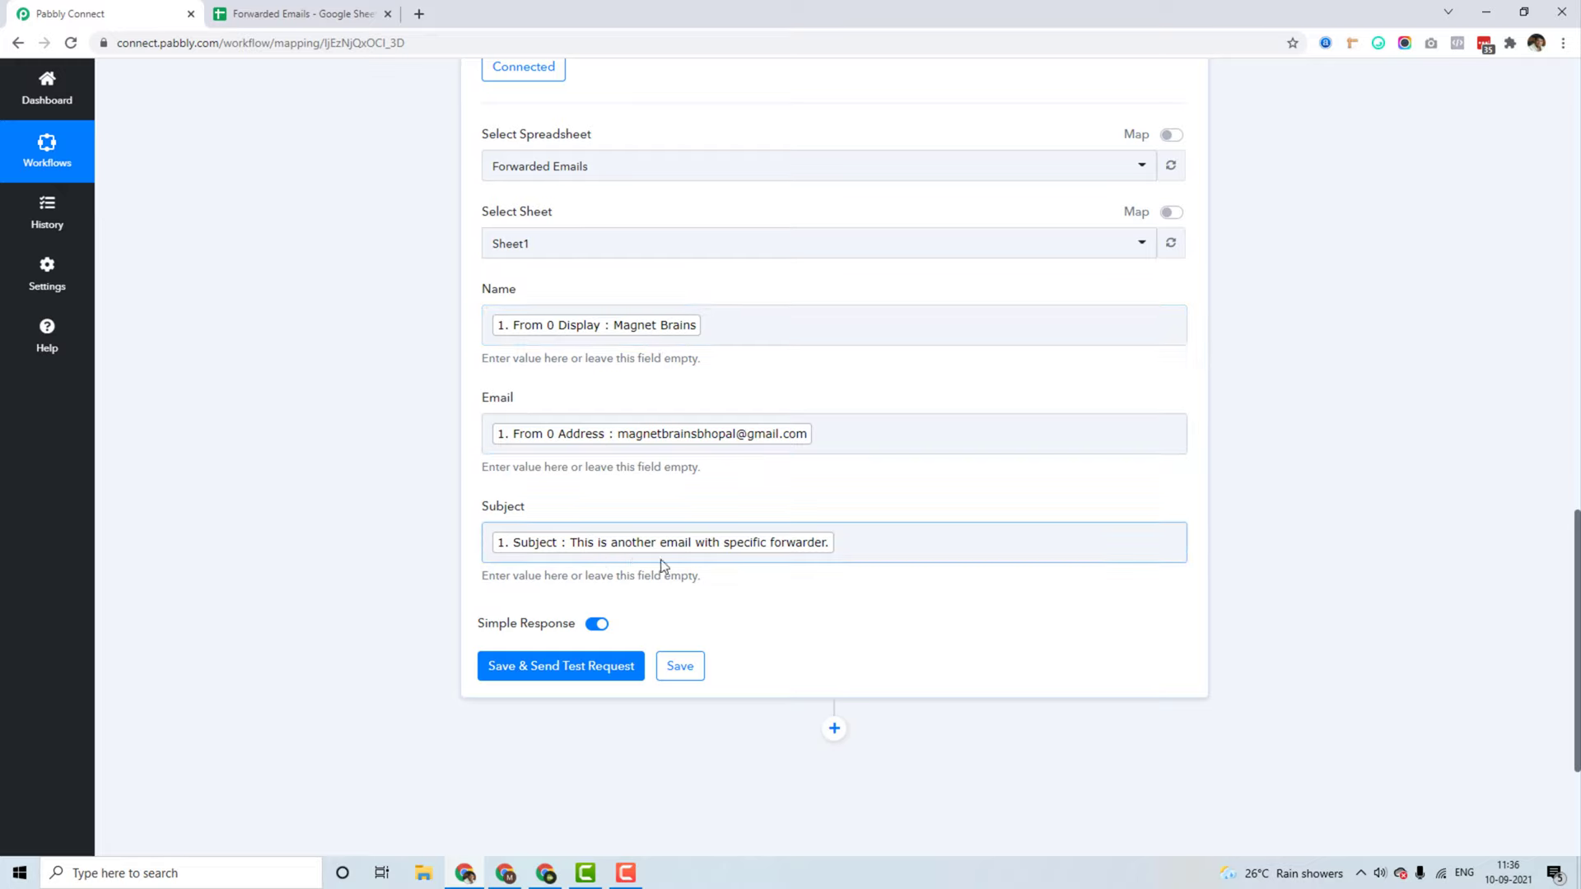
# Step: Send a test row, then widen sheet columns A–C to fit the name, address and subject
pyautogui.click(561, 661)
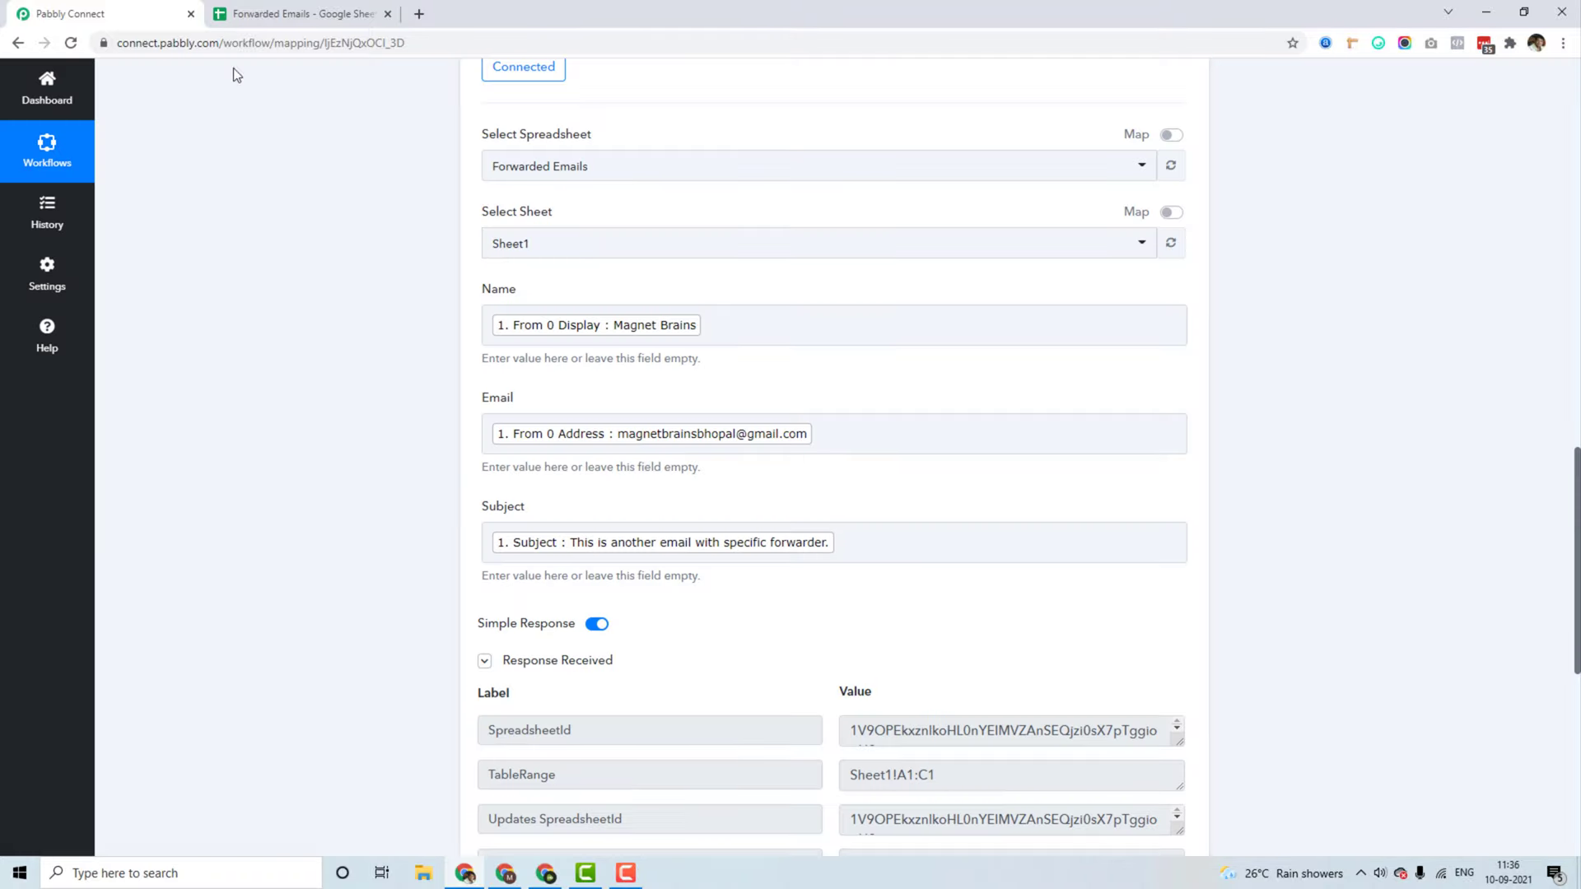
pyautogui.click(263, 11)
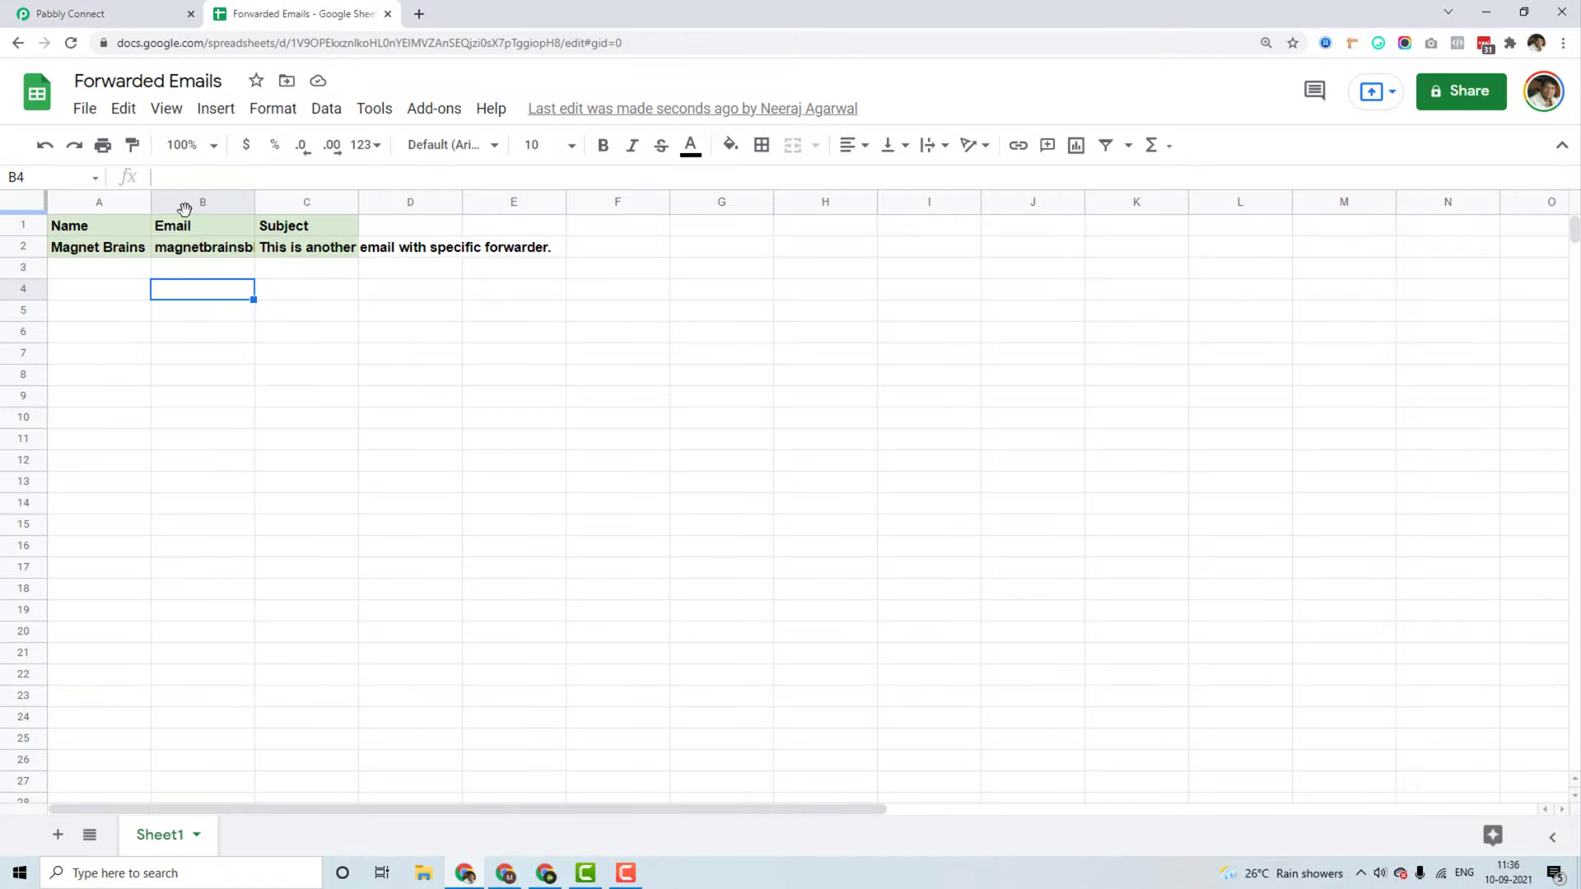
pyautogui.moveTo(255, 196); pyautogui.dragTo(403, 196)
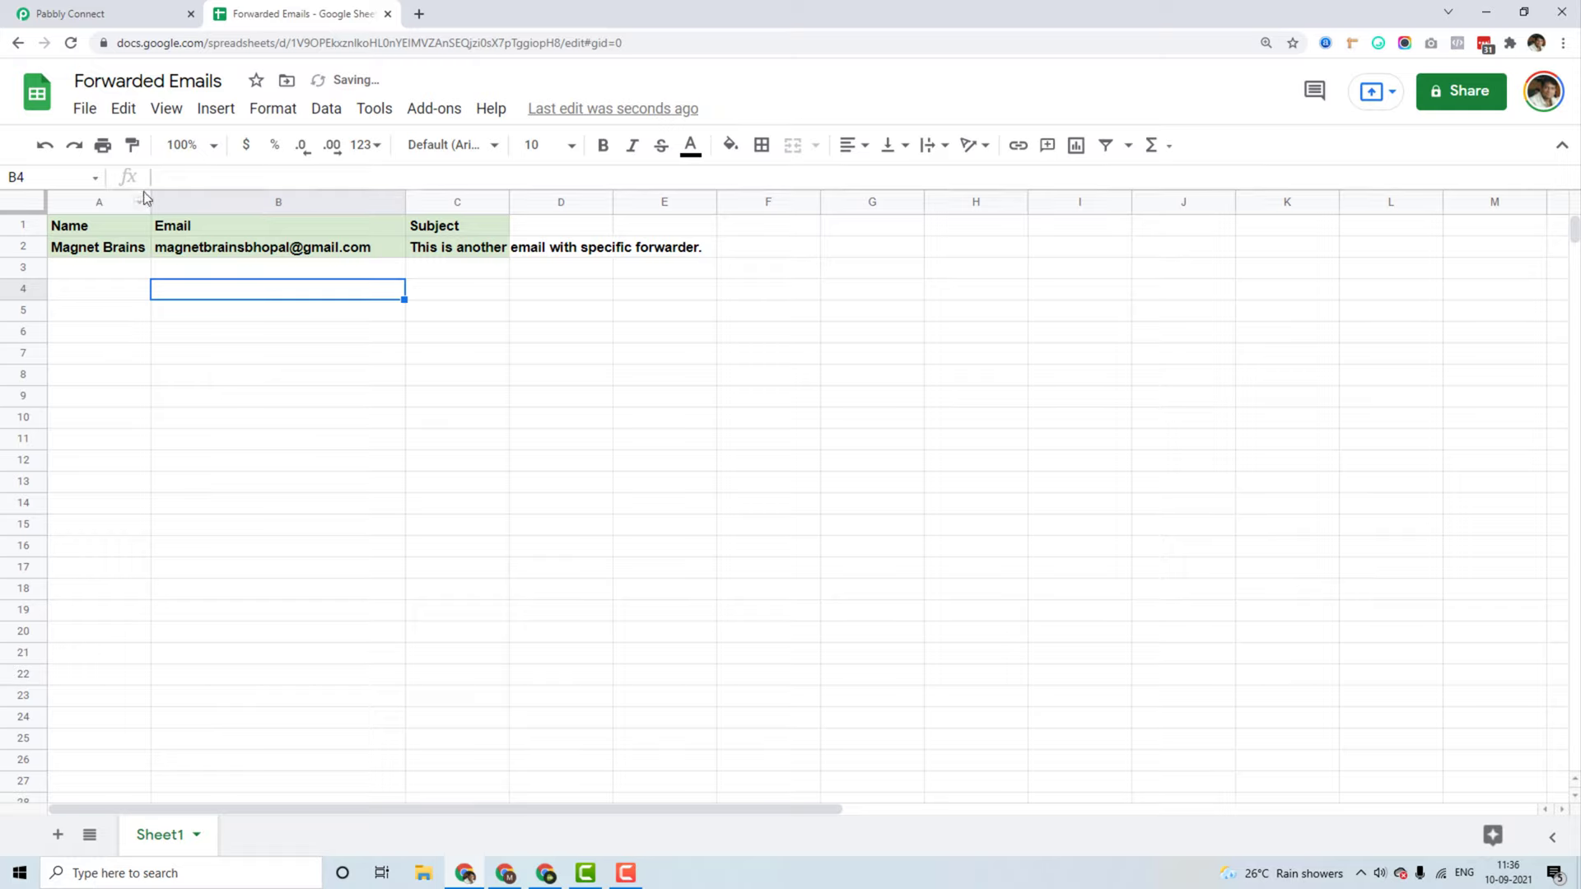
pyautogui.moveTo(150, 198); pyautogui.dragTo(229, 198)
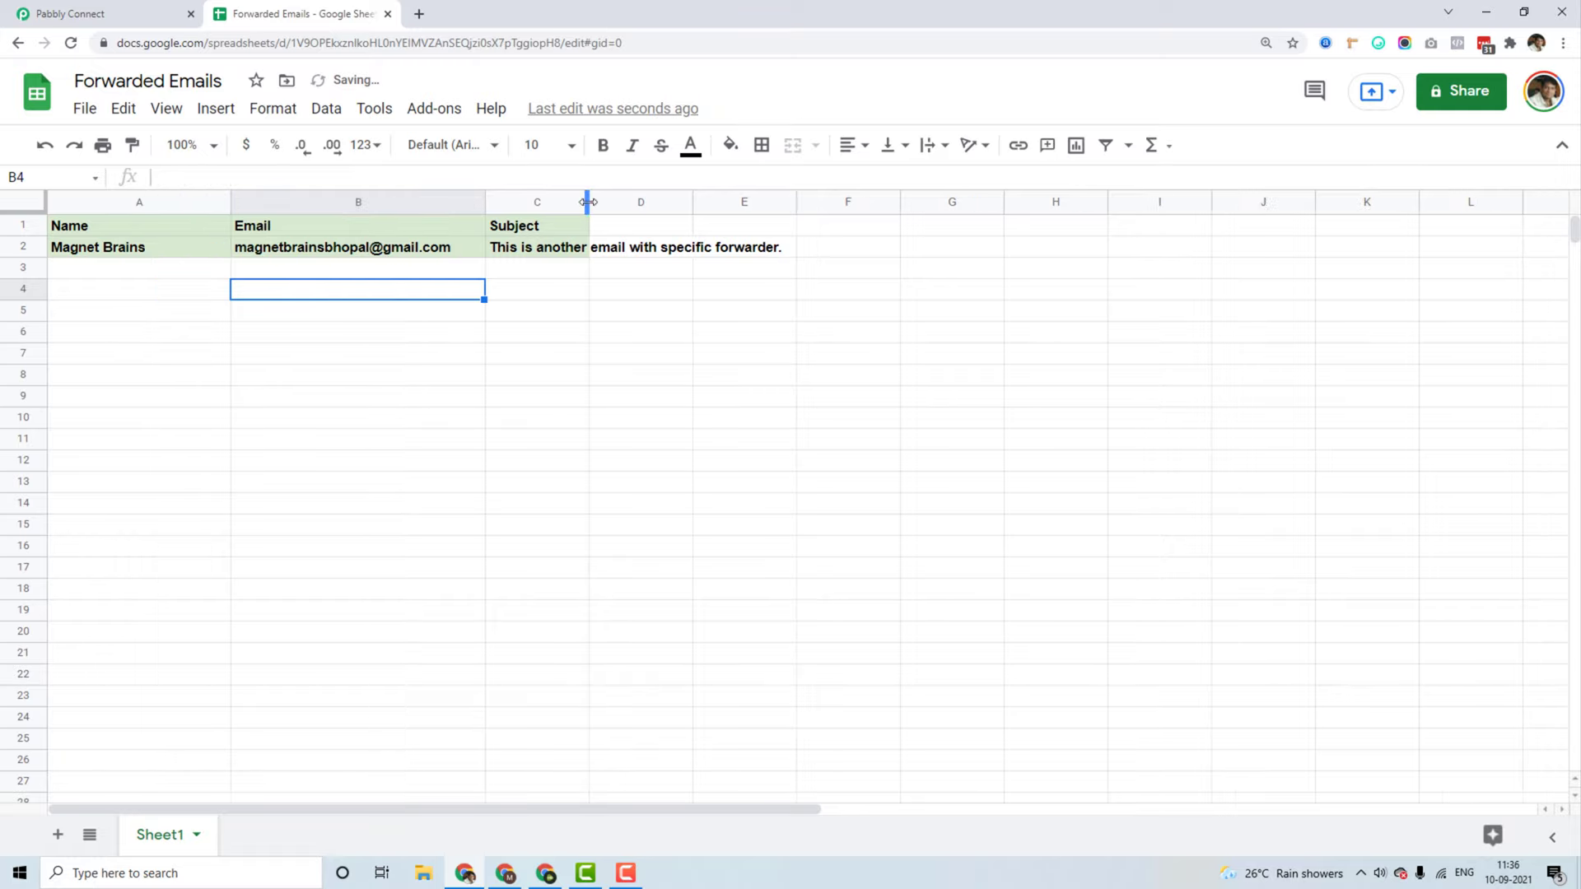
pyautogui.moveTo(587, 202); pyautogui.dragTo(822, 202)
# Step: Reset the green fill on rows 2–23
pyautogui.click(674, 401)
pyautogui.click(32, 251)
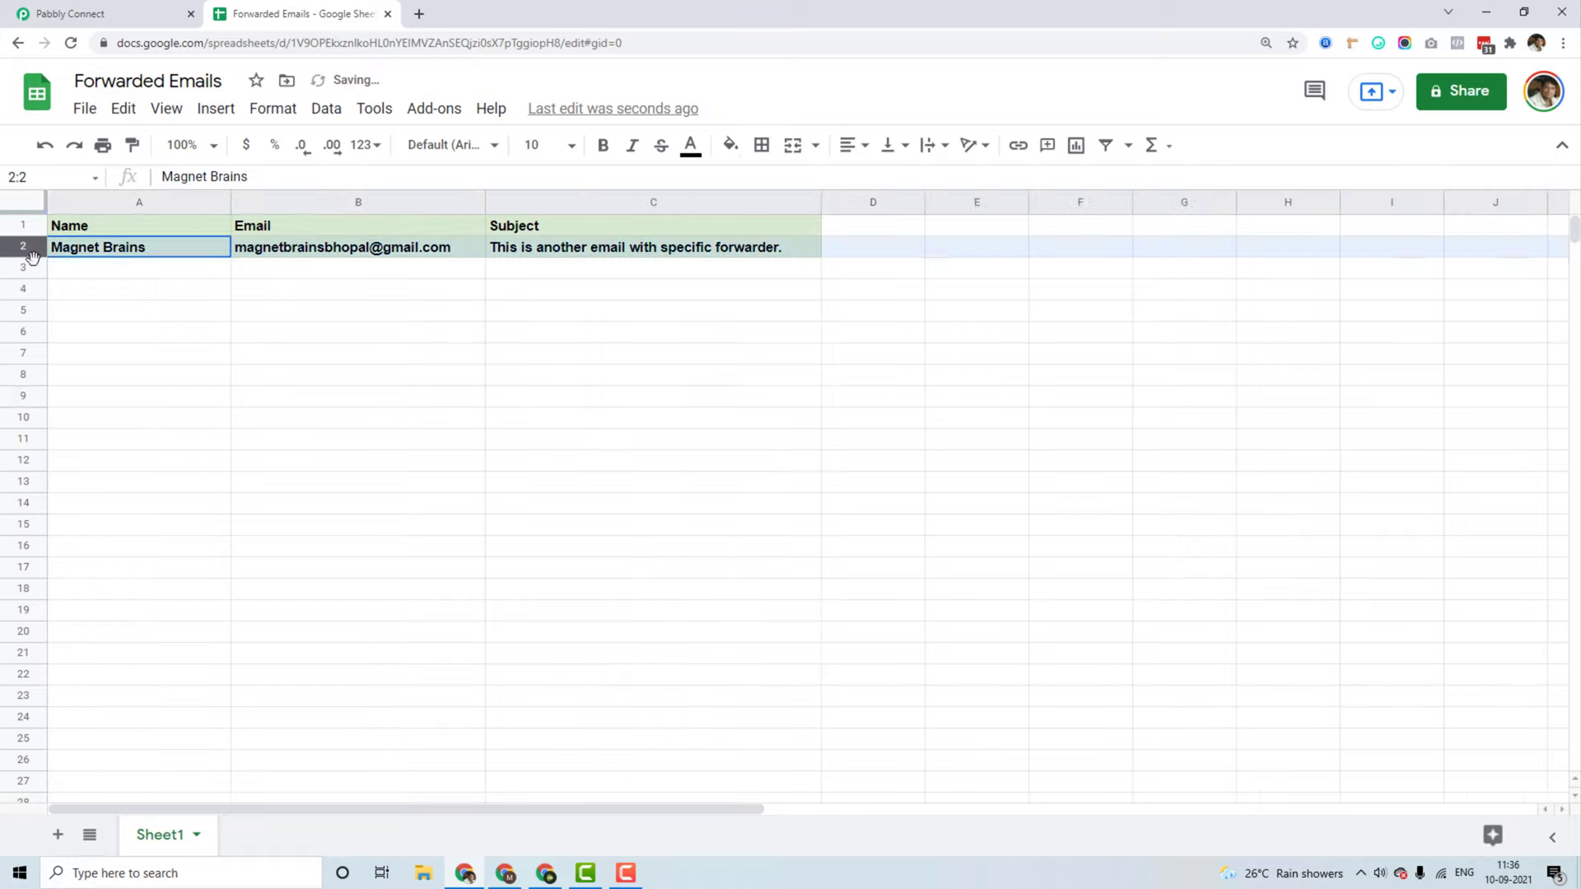
pyautogui.moveTo(31, 251); pyautogui.dragTo(33, 696)
pyautogui.click(731, 145)
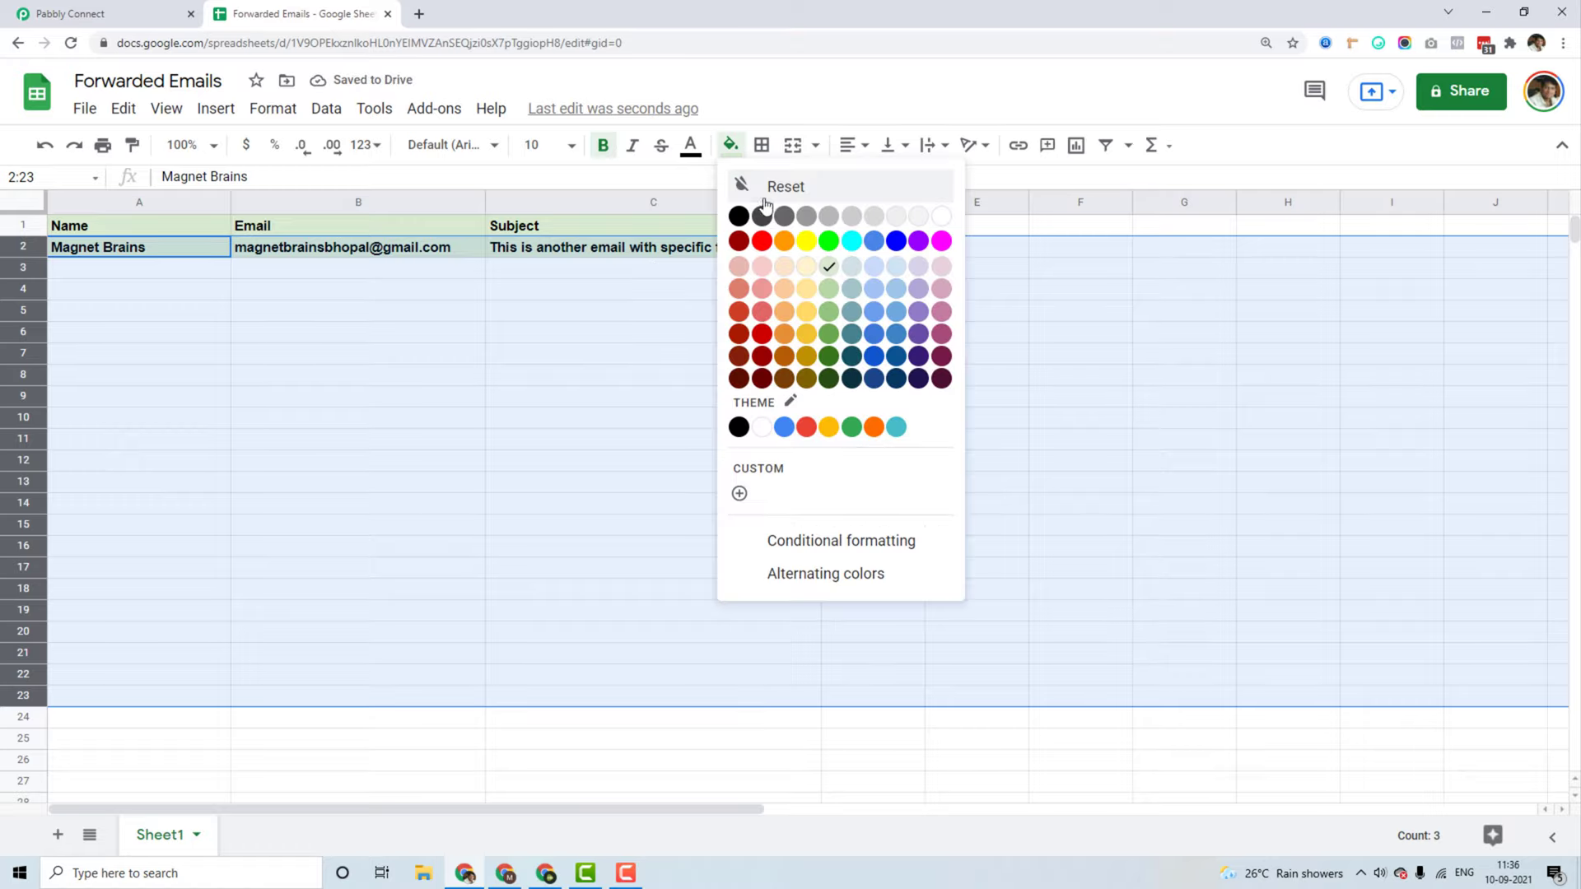
pyautogui.click(765, 196)
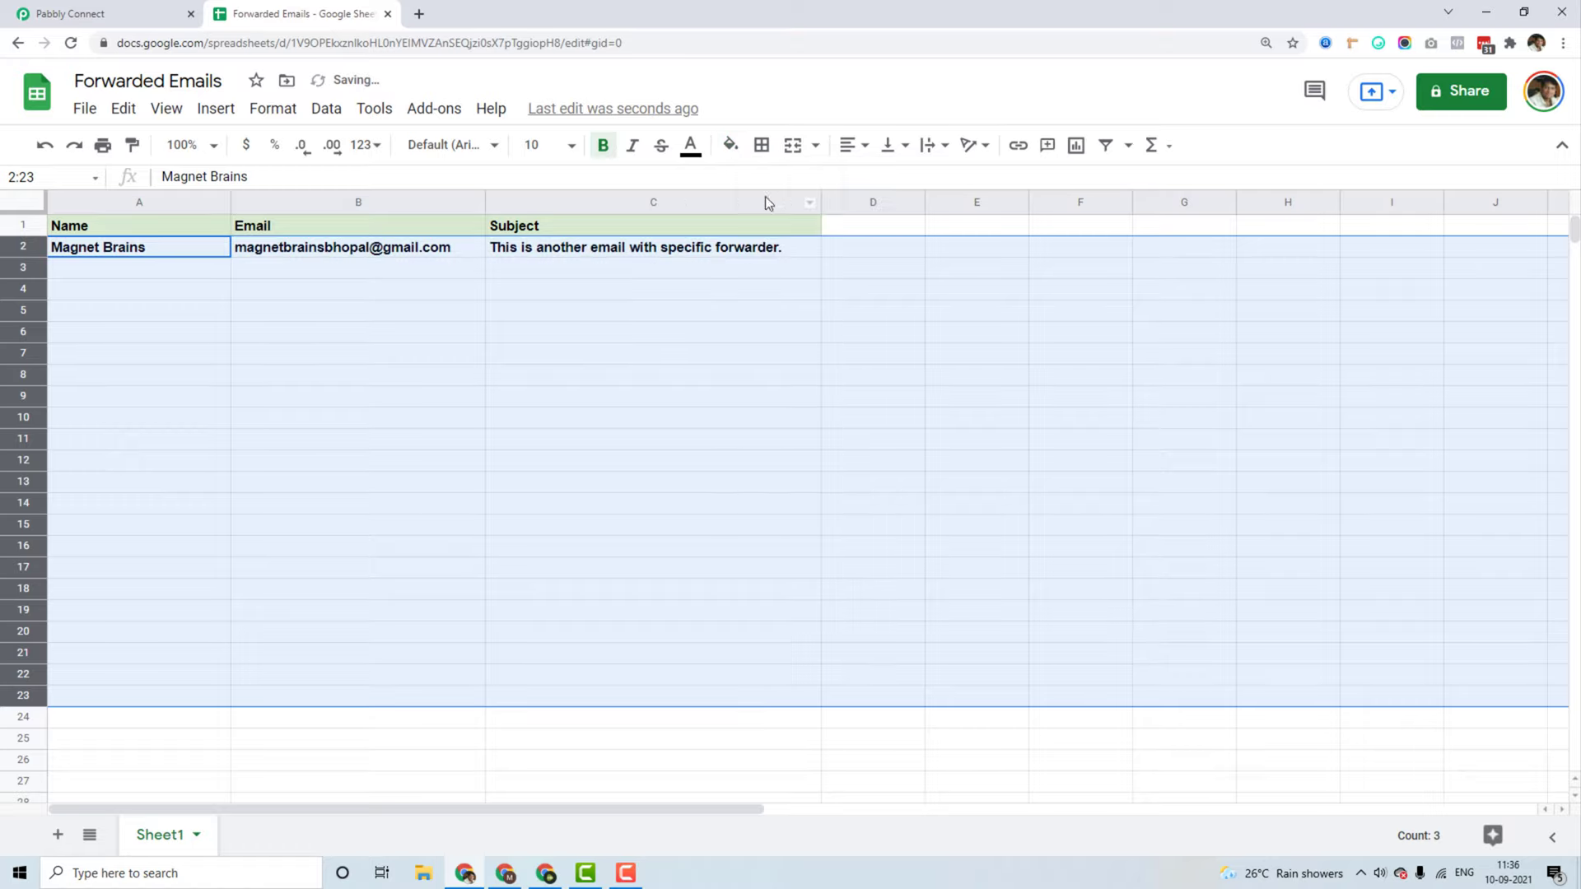
# Step: Remove bold from rows 2–23 and check the row 2 data cells
pyautogui.click(563, 255)
pyautogui.moveTo(25, 247); pyautogui.dragTo(25, 696)
pyautogui.click(602, 145)
pyautogui.click(373, 445)
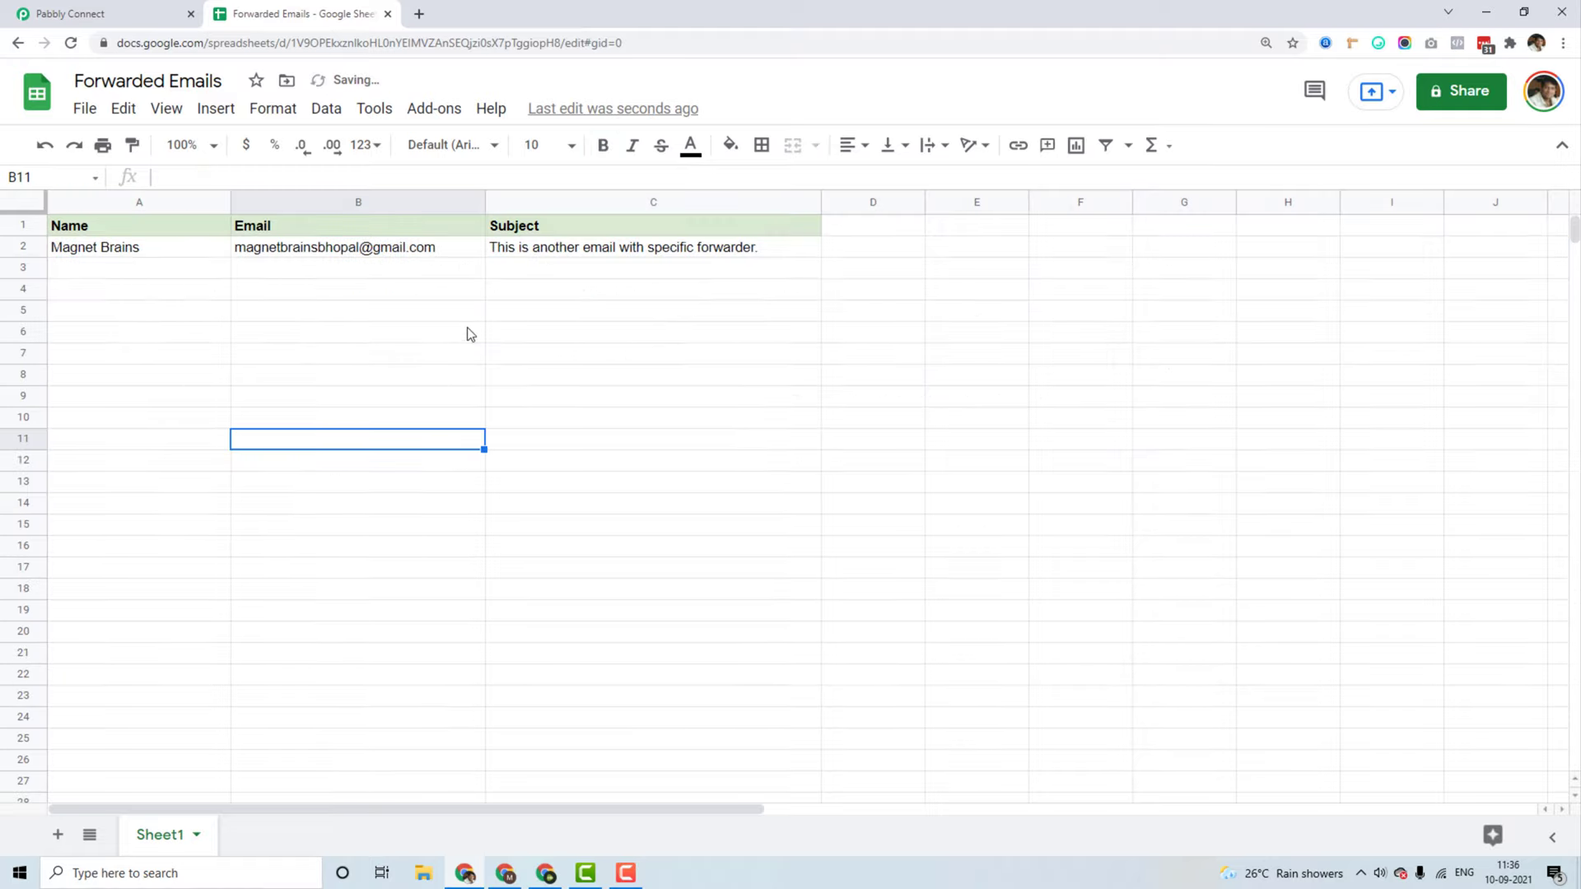
pyautogui.click(610, 253)
pyautogui.click(142, 265)
pyautogui.click(315, 256)
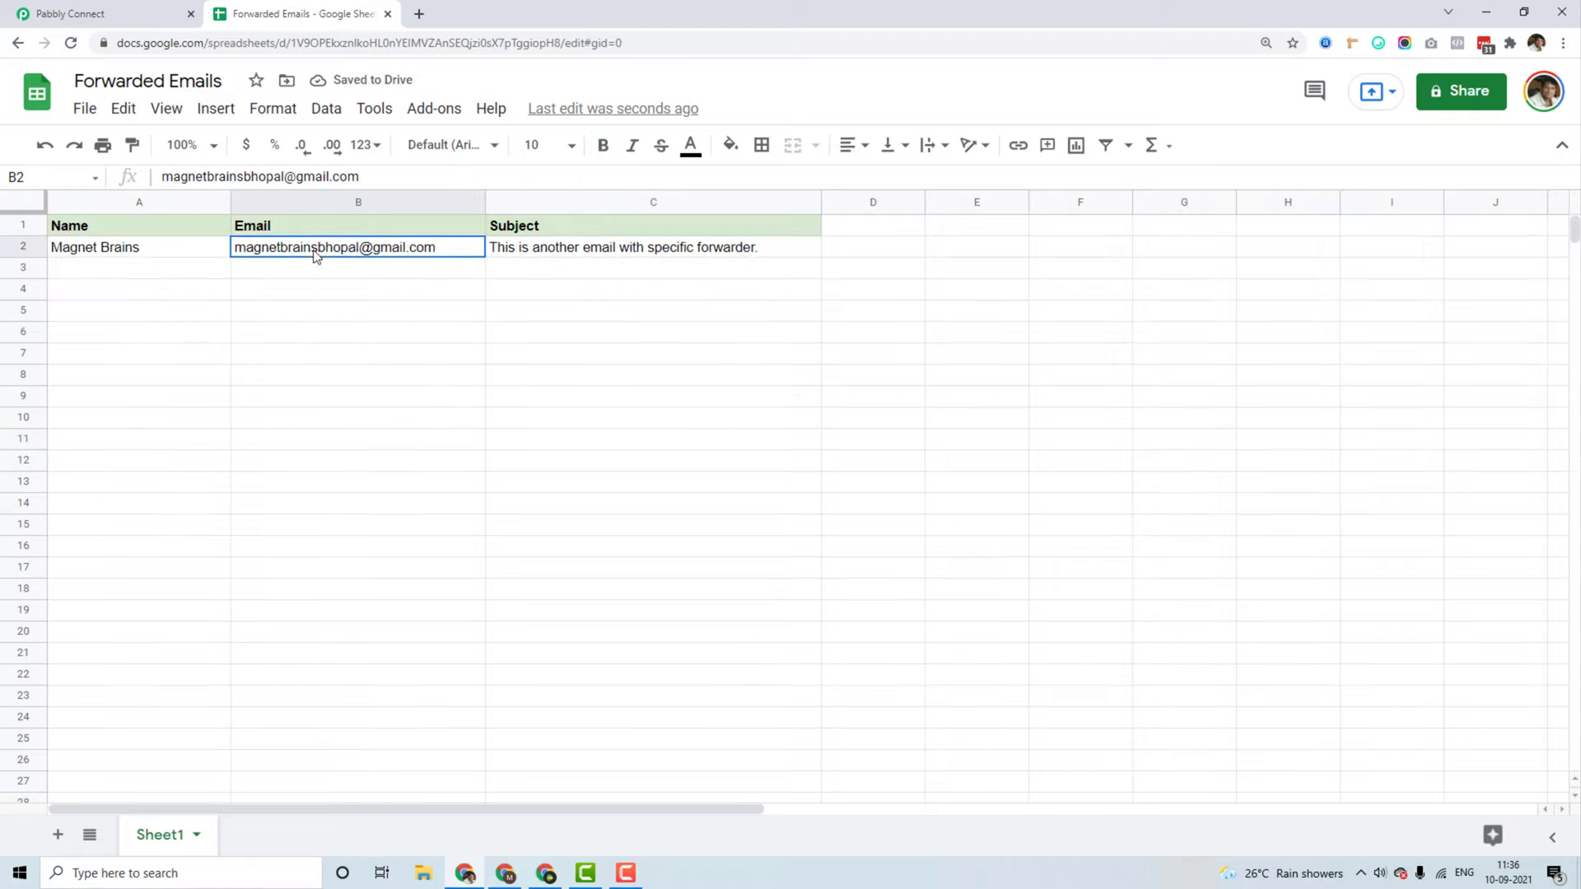
pyautogui.click(836, 245)
pyautogui.click(78, 13)
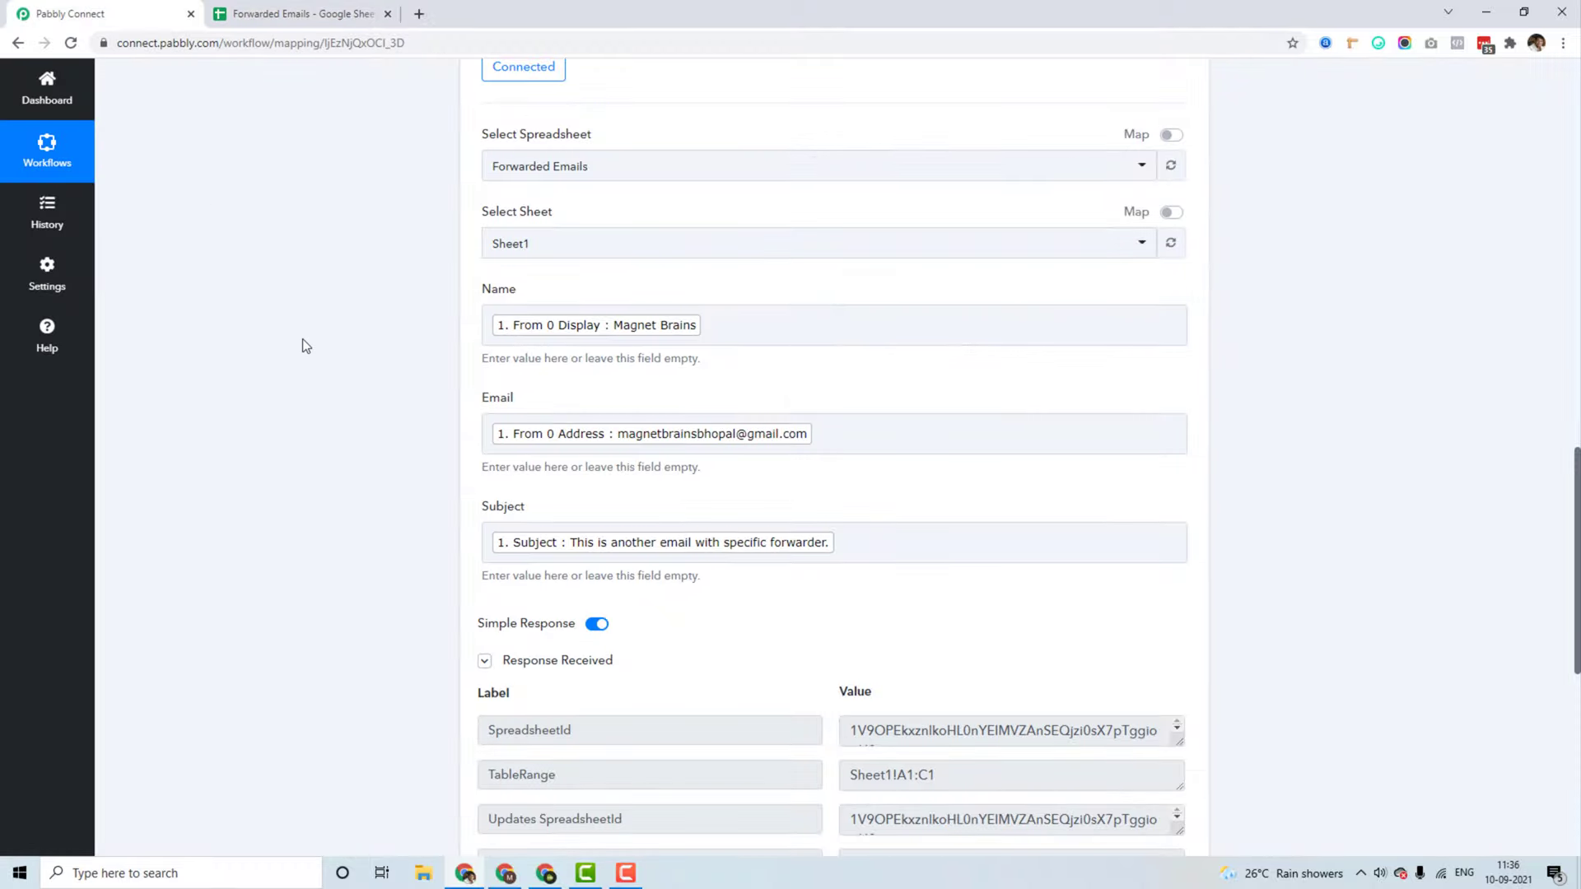
pyautogui.scroll(-5, 338, 383)
pyautogui.scroll(15, 373, 403)
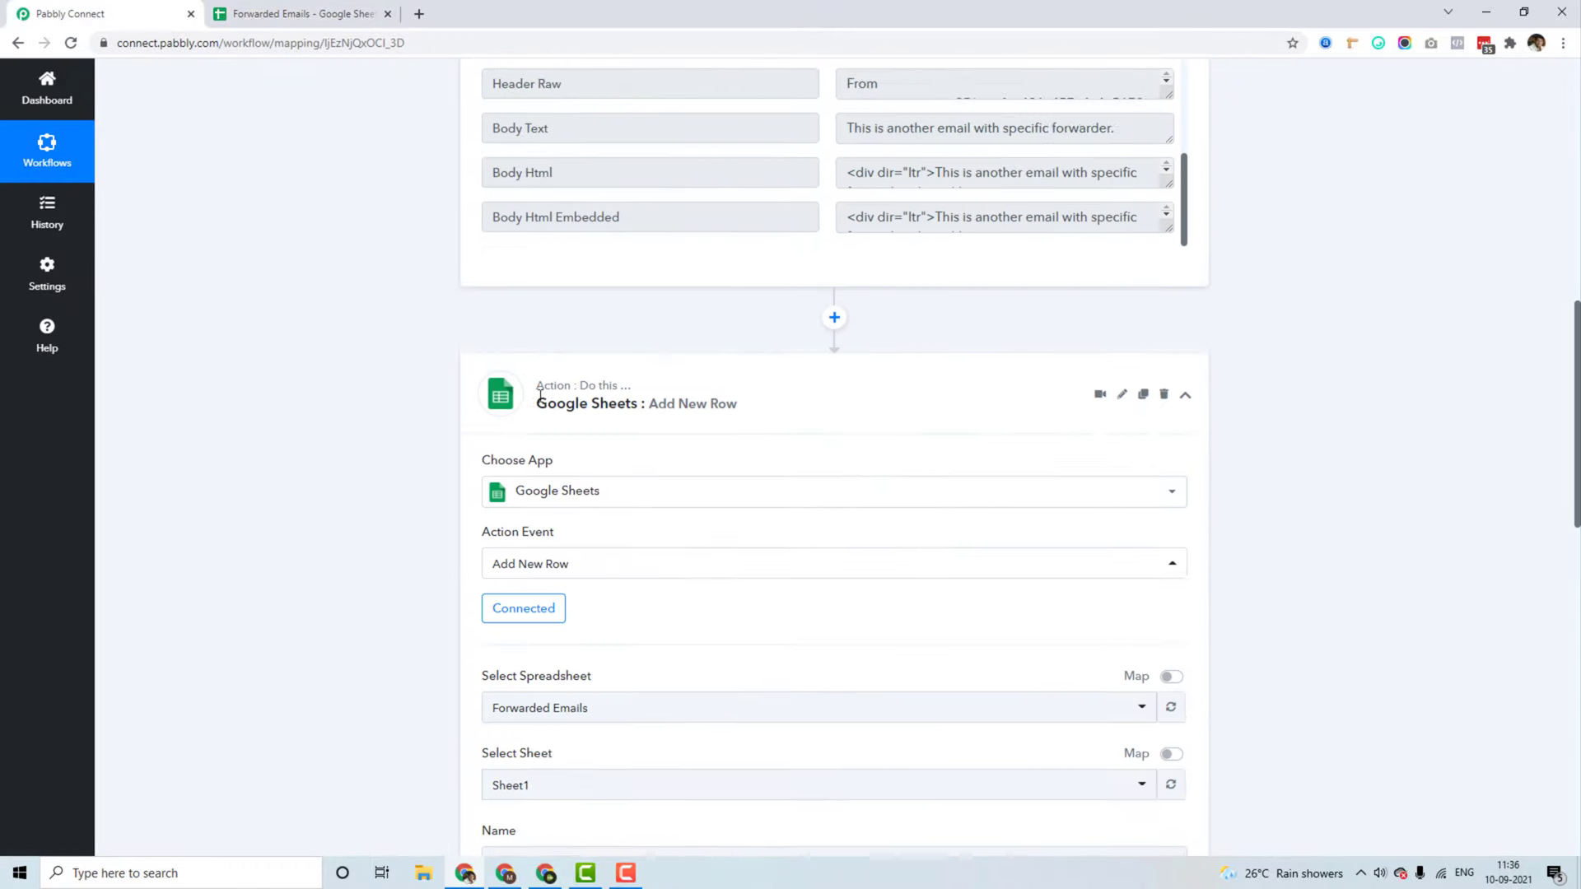
pyautogui.click(939, 685)
pyautogui.scroll(7, 359, 540)
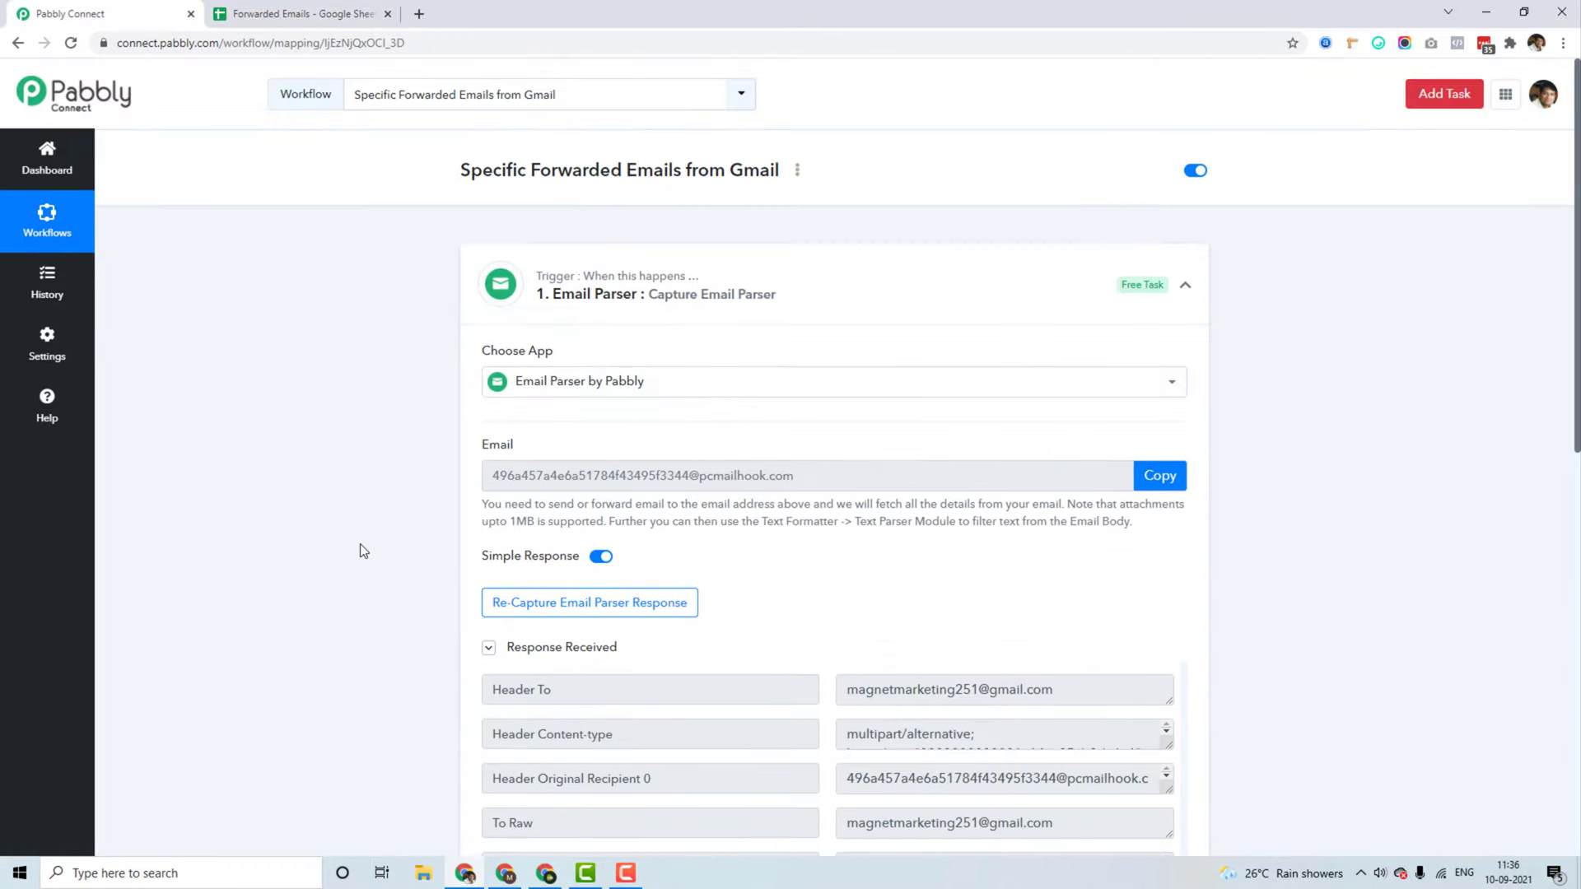
pyautogui.click(879, 304)
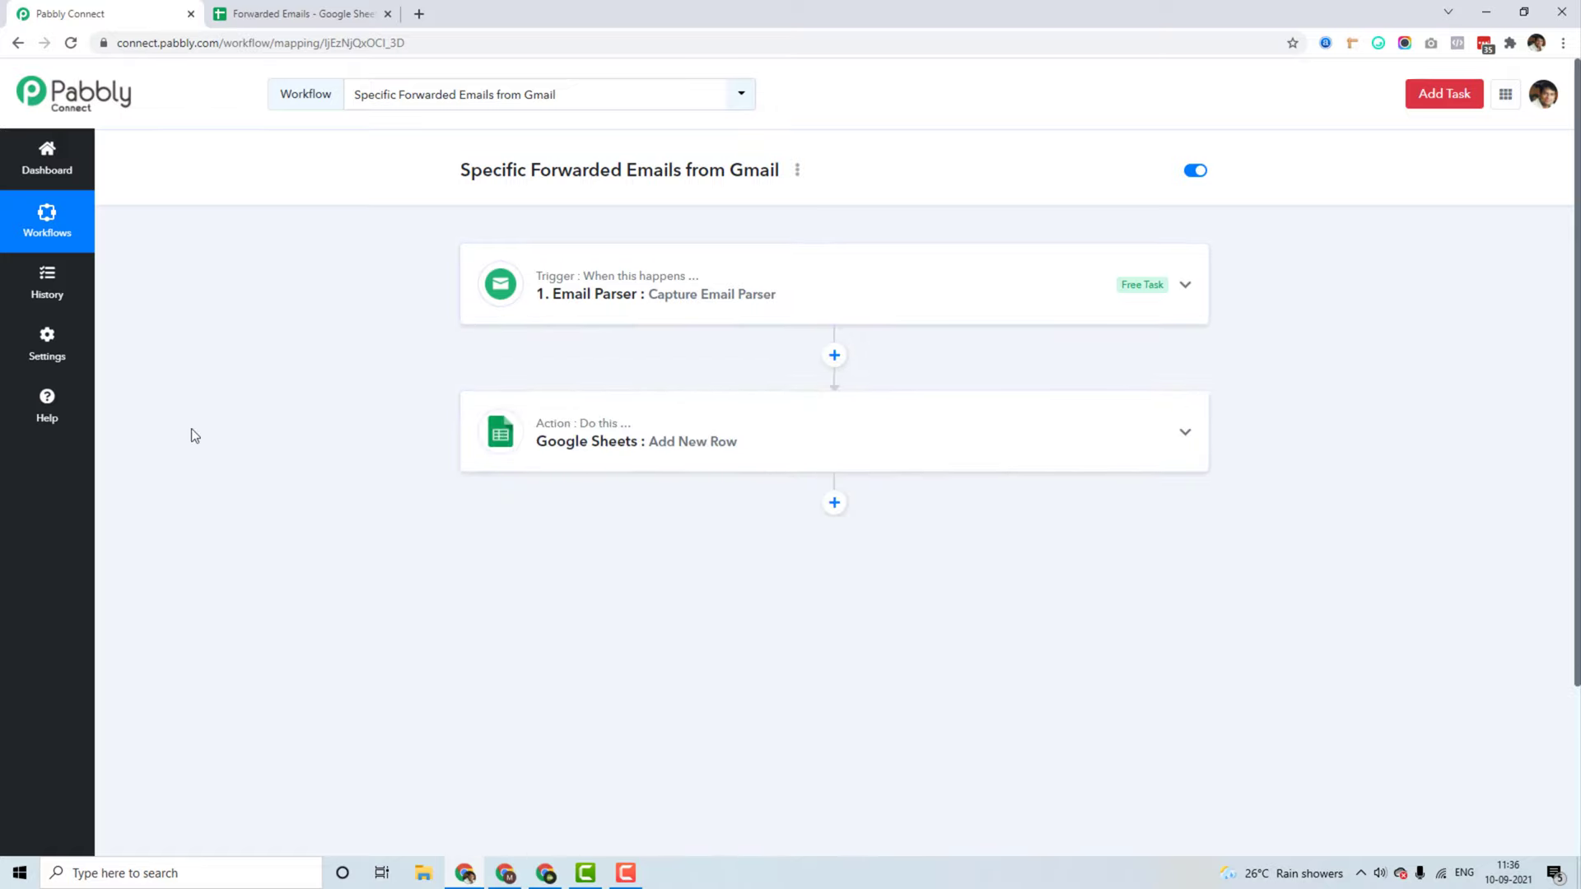
pyautogui.click(272, 11)
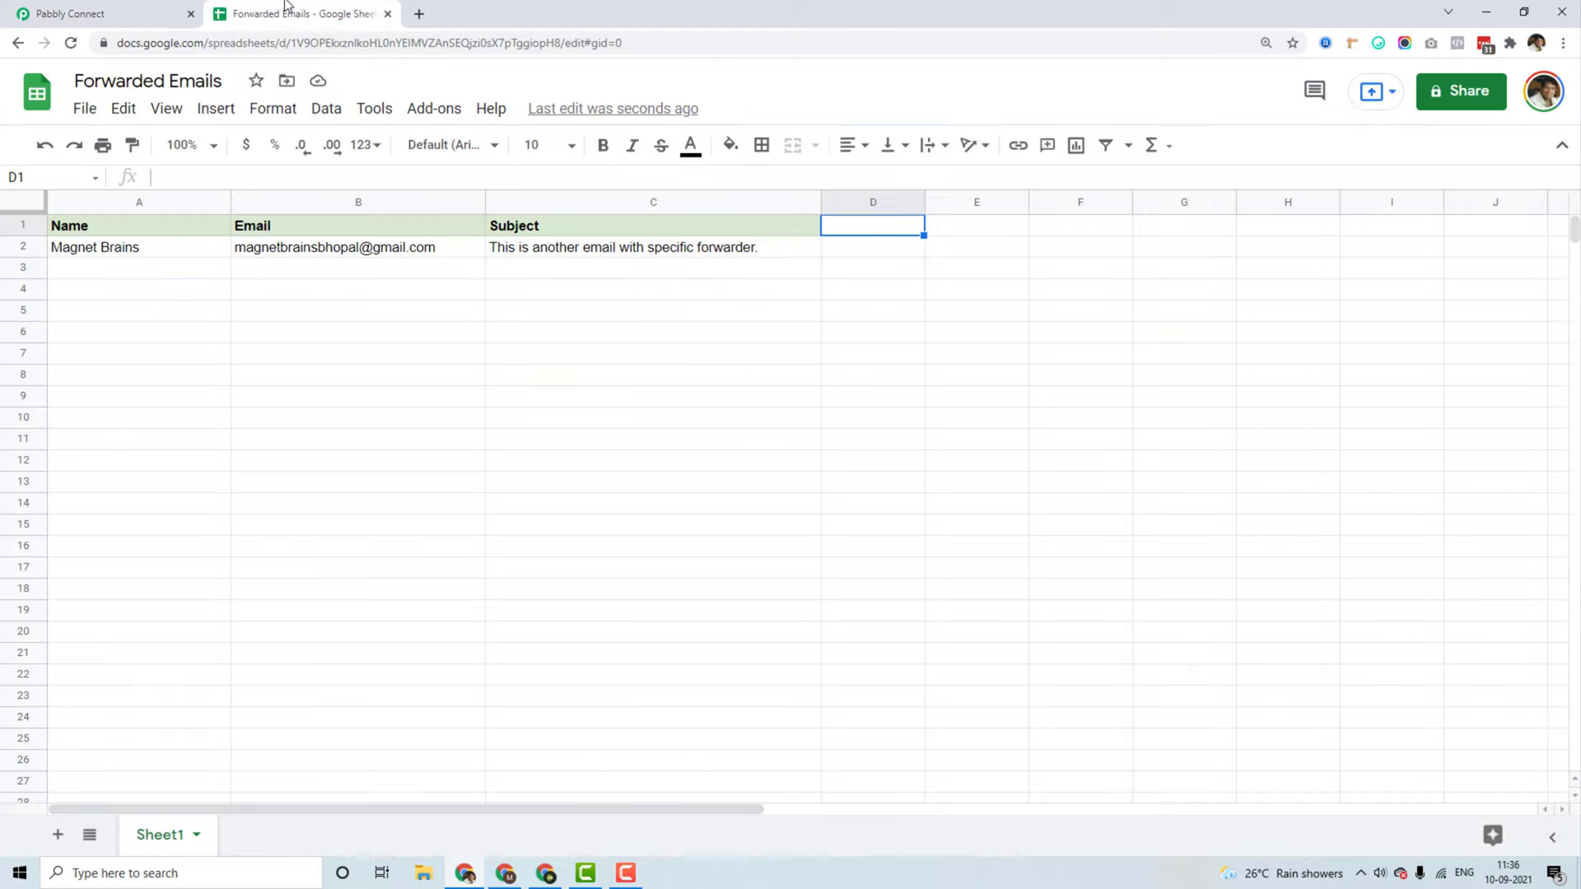
pyautogui.click(546, 871)
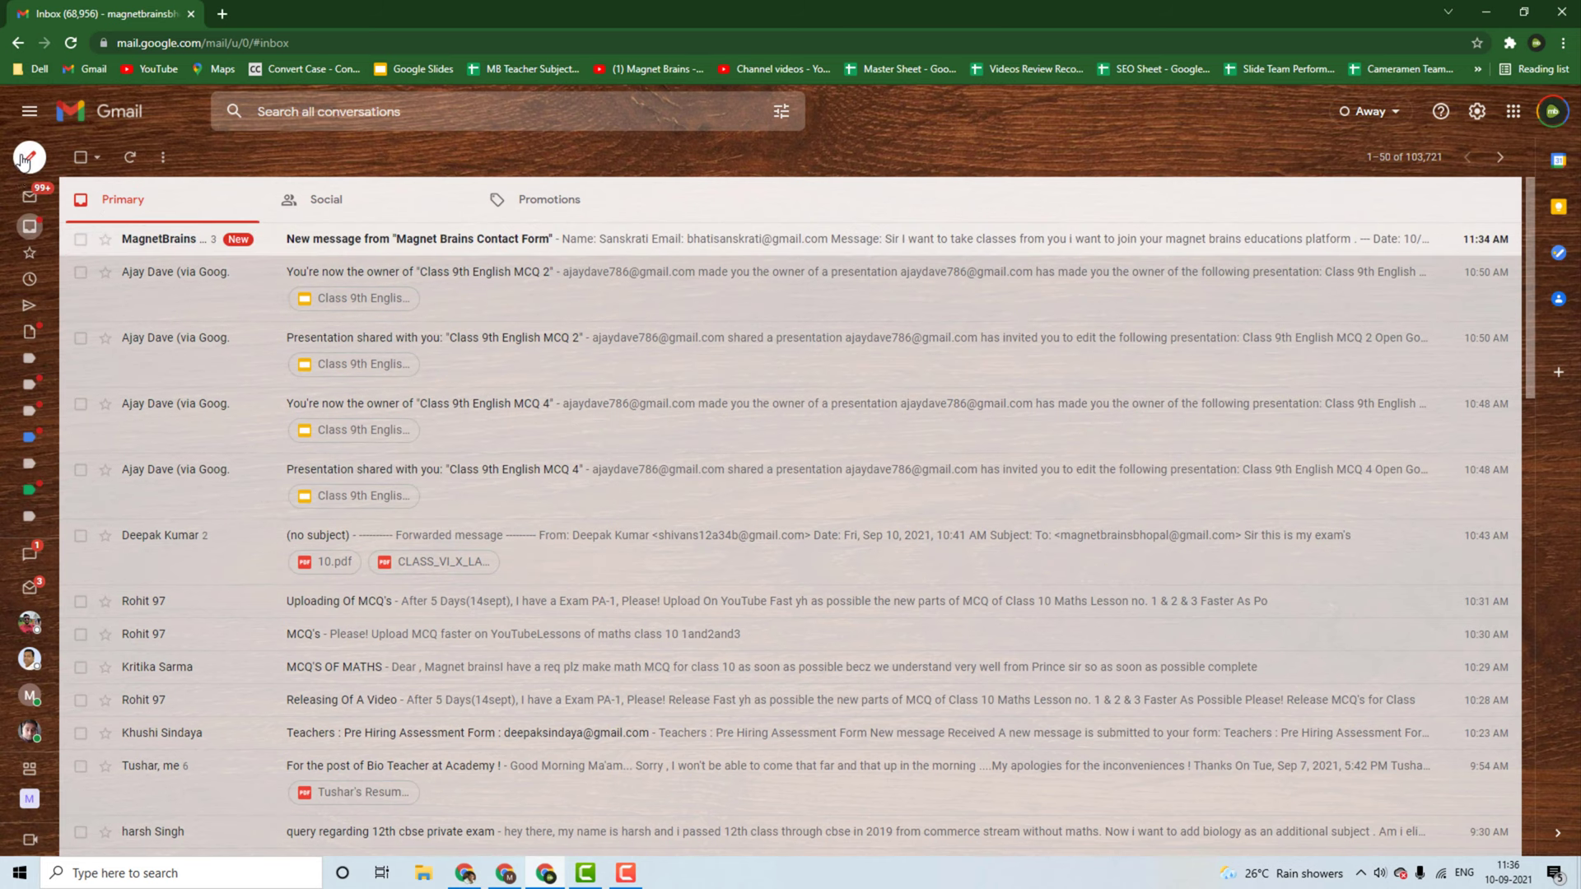
# Step: Start a new email addressed to the marketing account
pyautogui.click(27, 158)
pyautogui.write('ma')
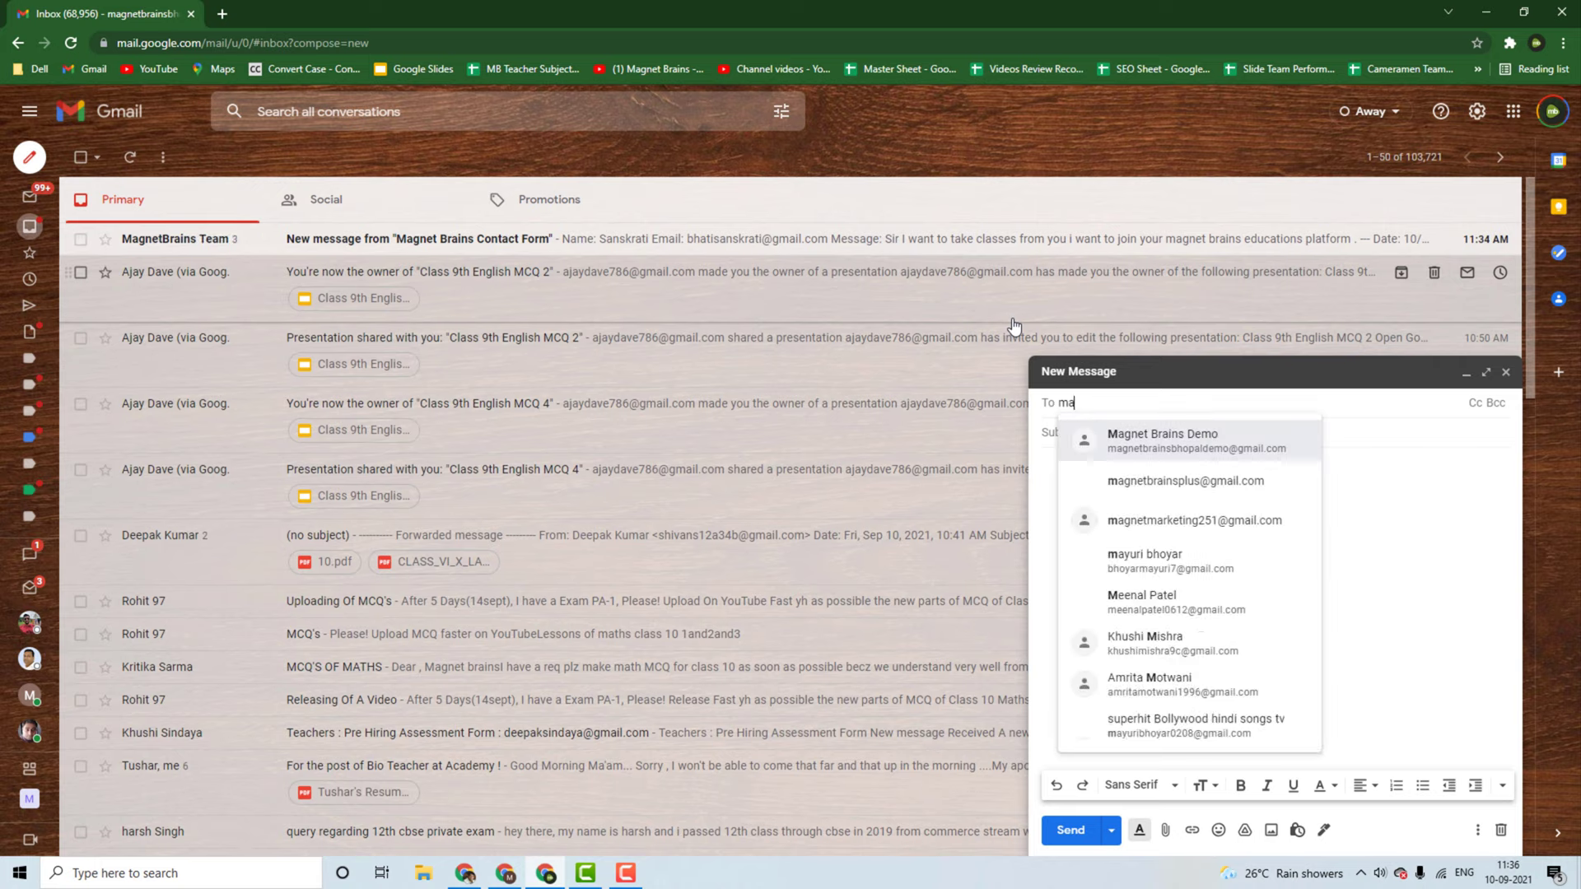
pyautogui.write('gnet')
pyautogui.press('Return')
pyautogui.write('a')
pyautogui.press('BackSpace')
pyautogui.press('BackSpace')
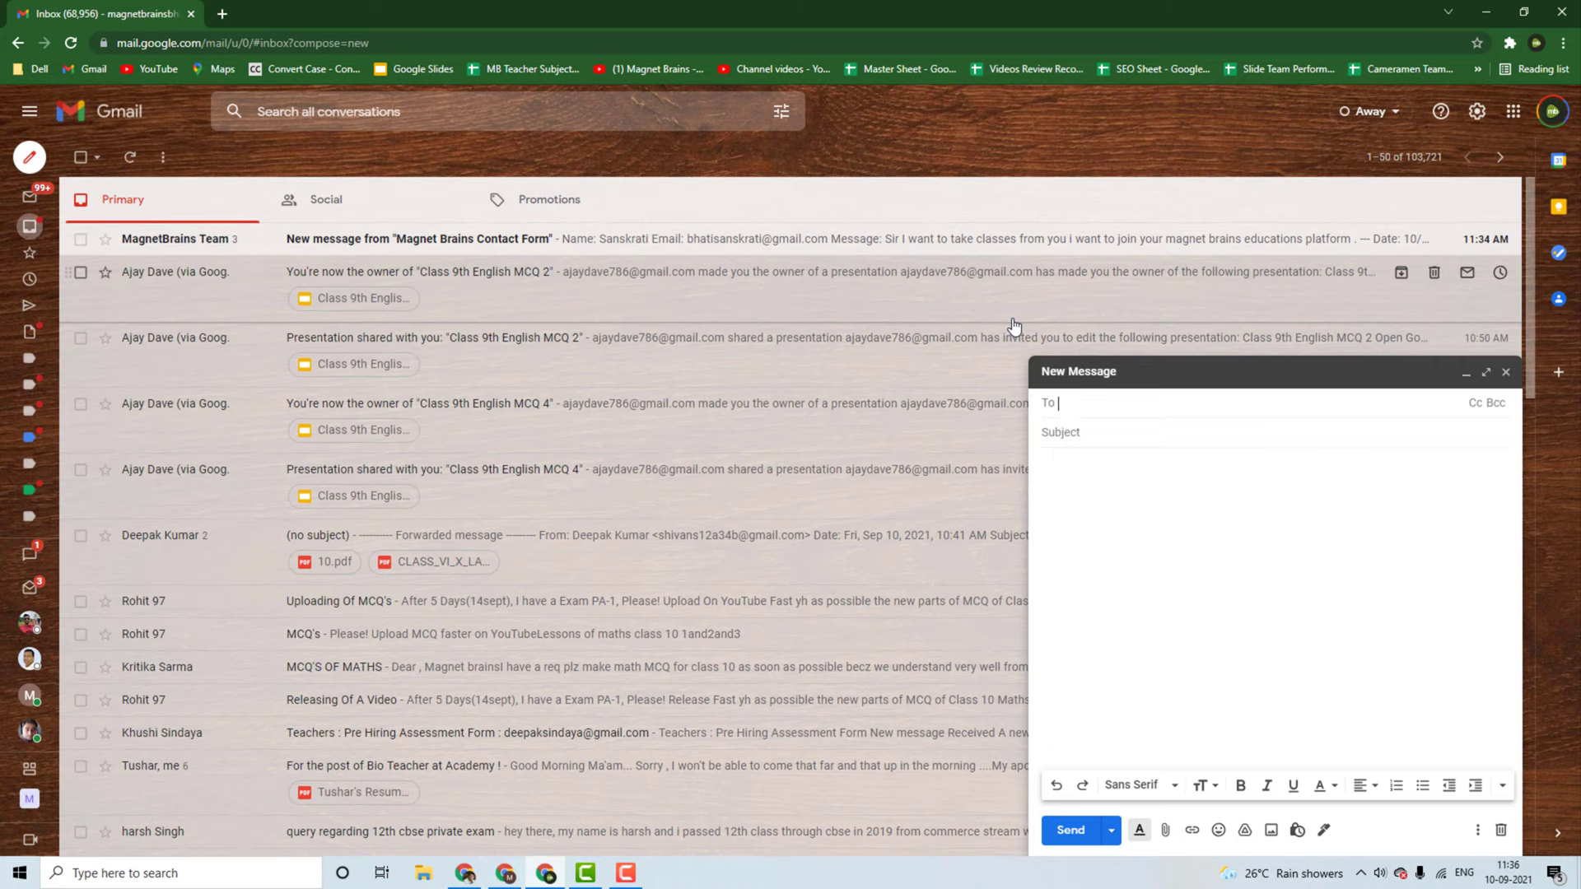
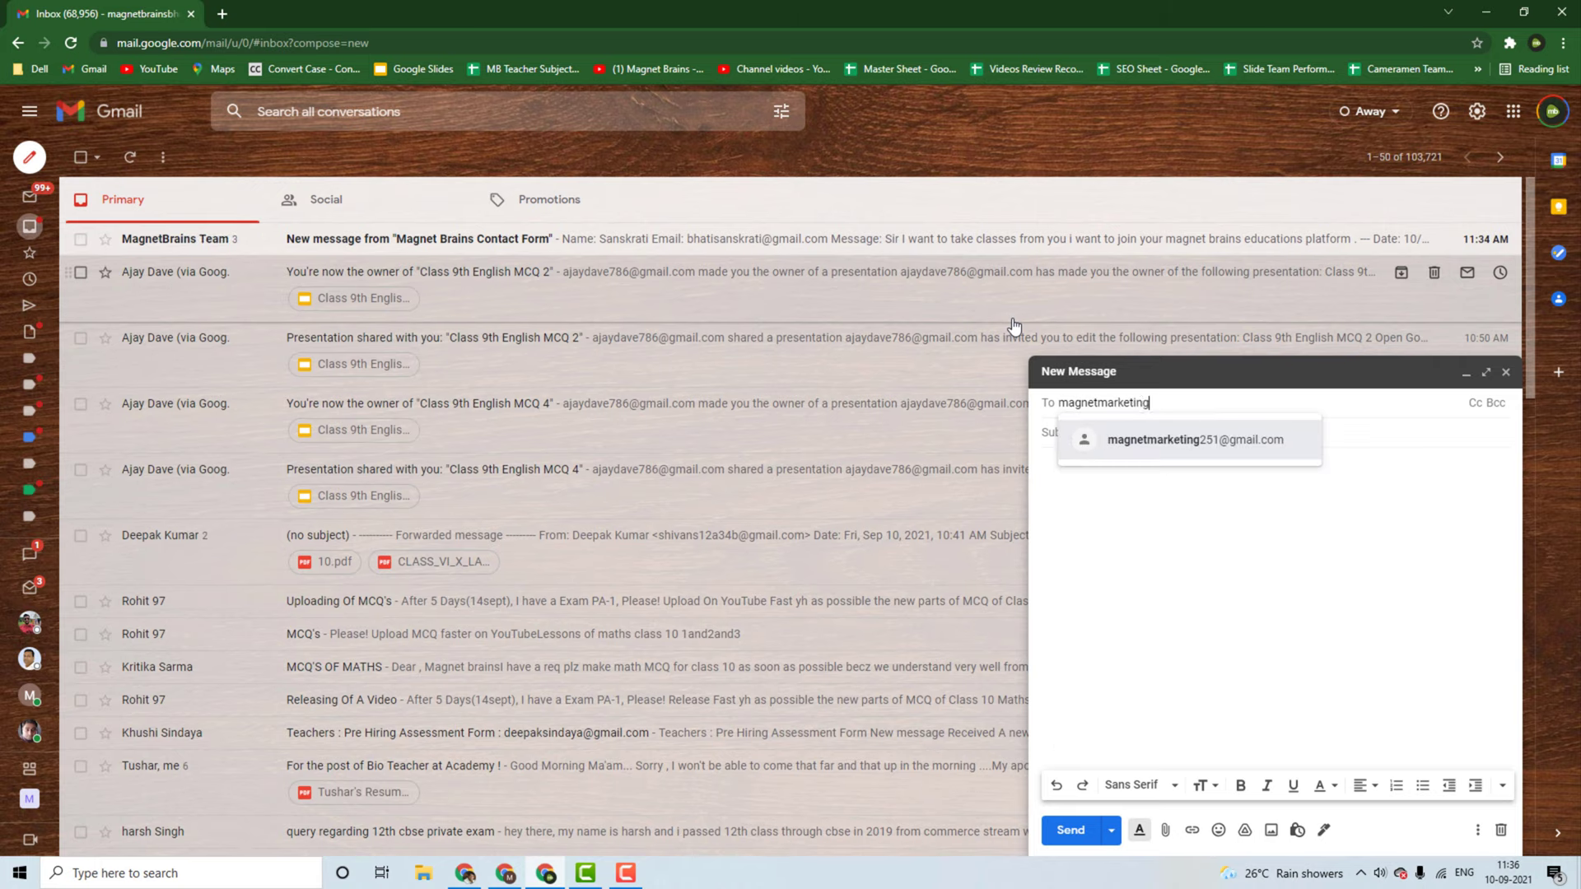
pyautogui.click(1130, 439)
# Step: Give it the subject 'Third Email' and body 'Third Email from ABC', and send it
pyautogui.click(1123, 432)
pyautogui.write('Third Email')
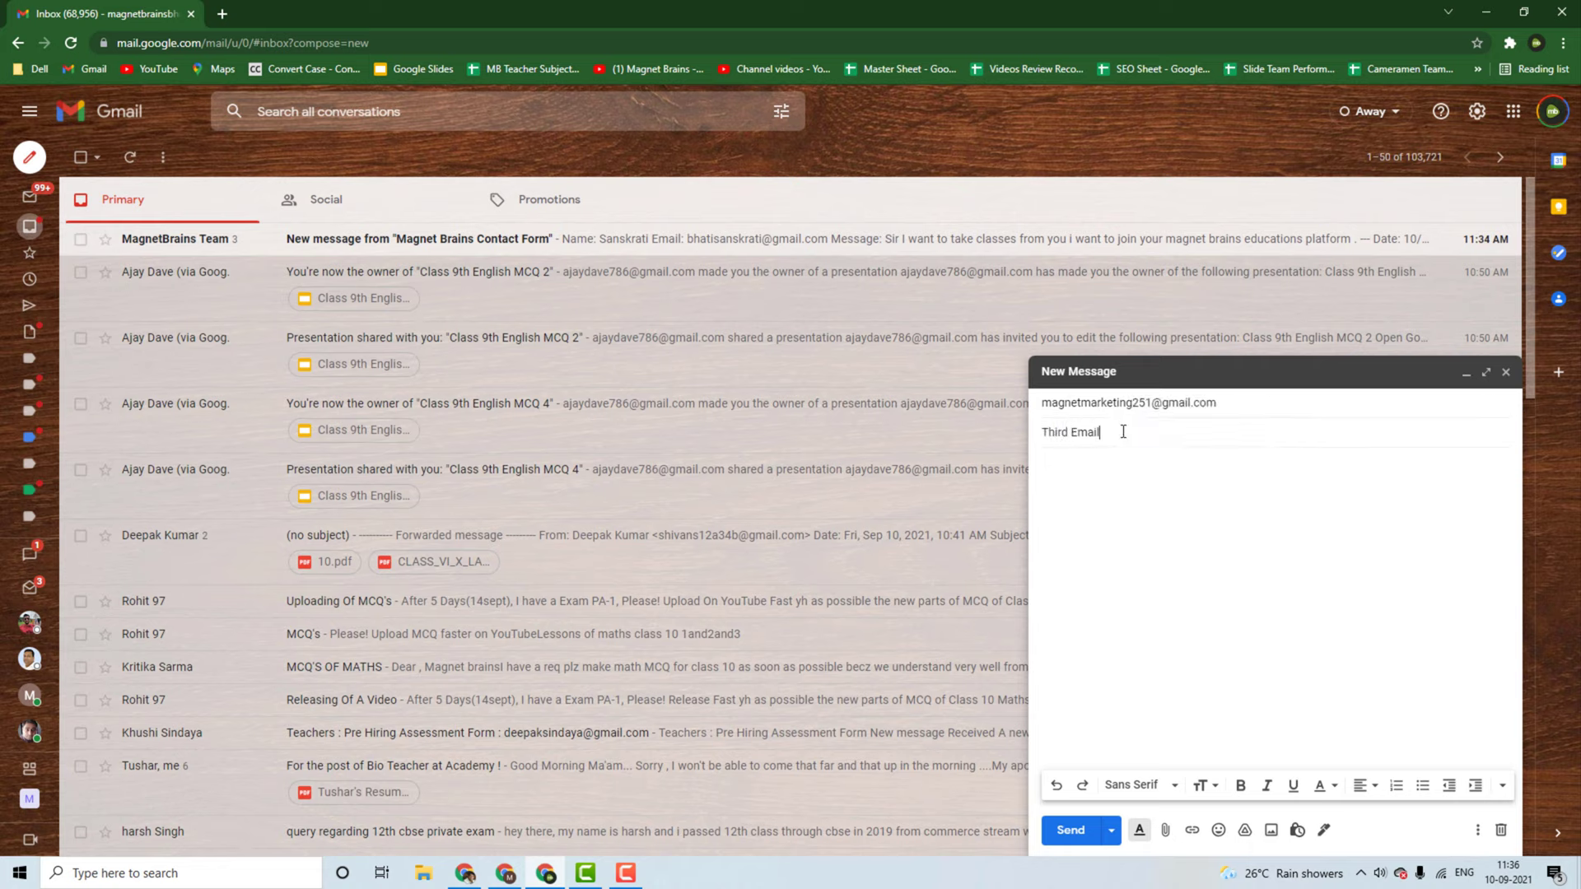
pyautogui.press('Tab')
pyautogui.write('Third')
pyautogui.write(' Email from')
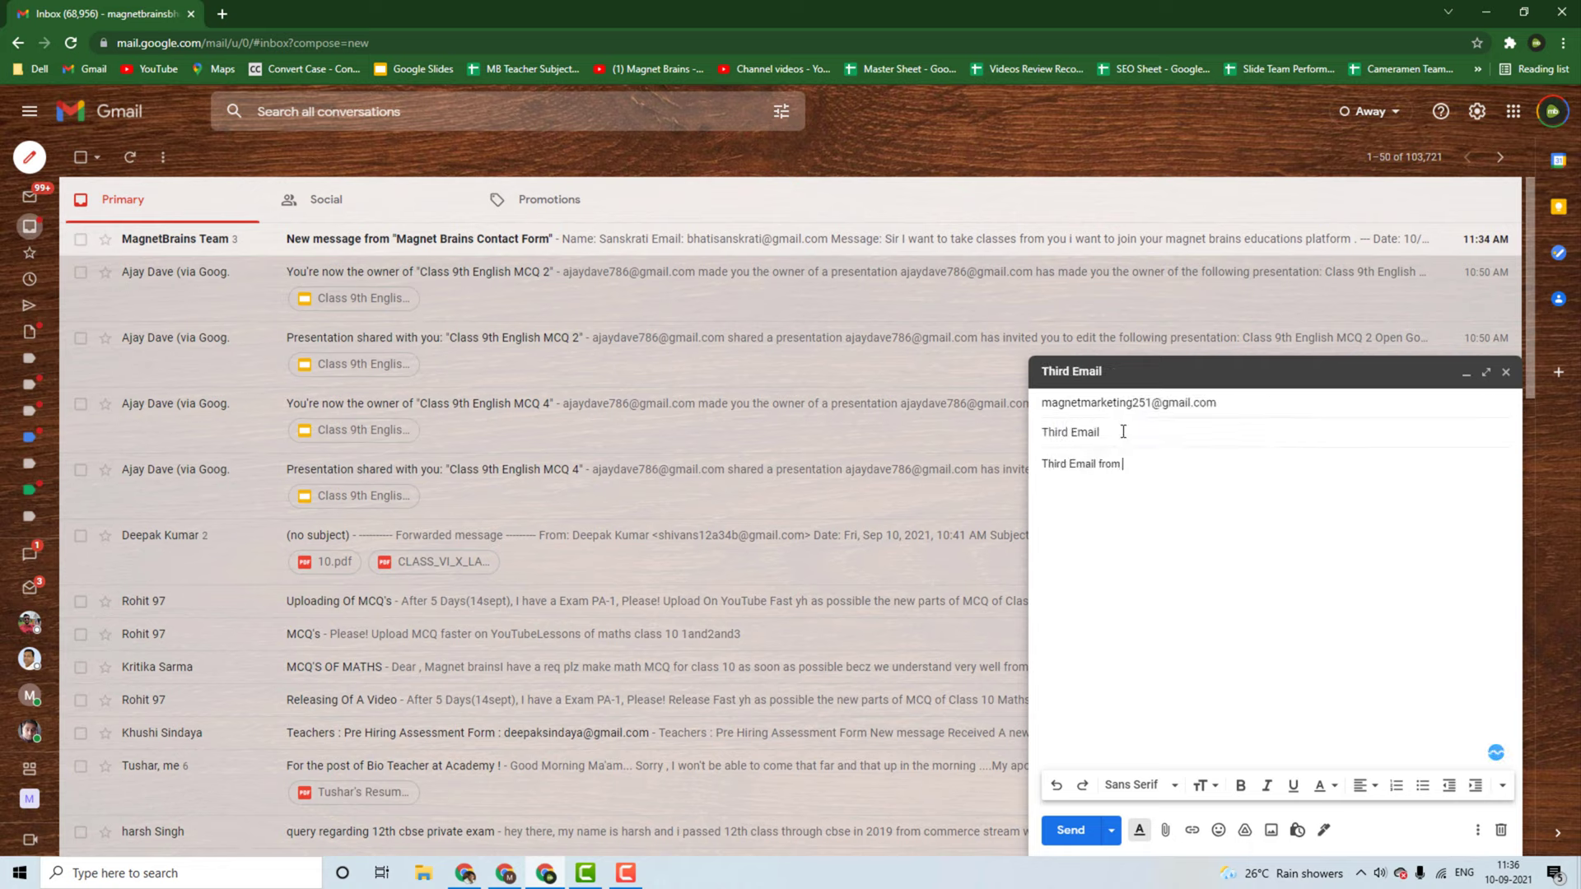
pyautogui.write('ABC')
pyautogui.click(1070, 830)
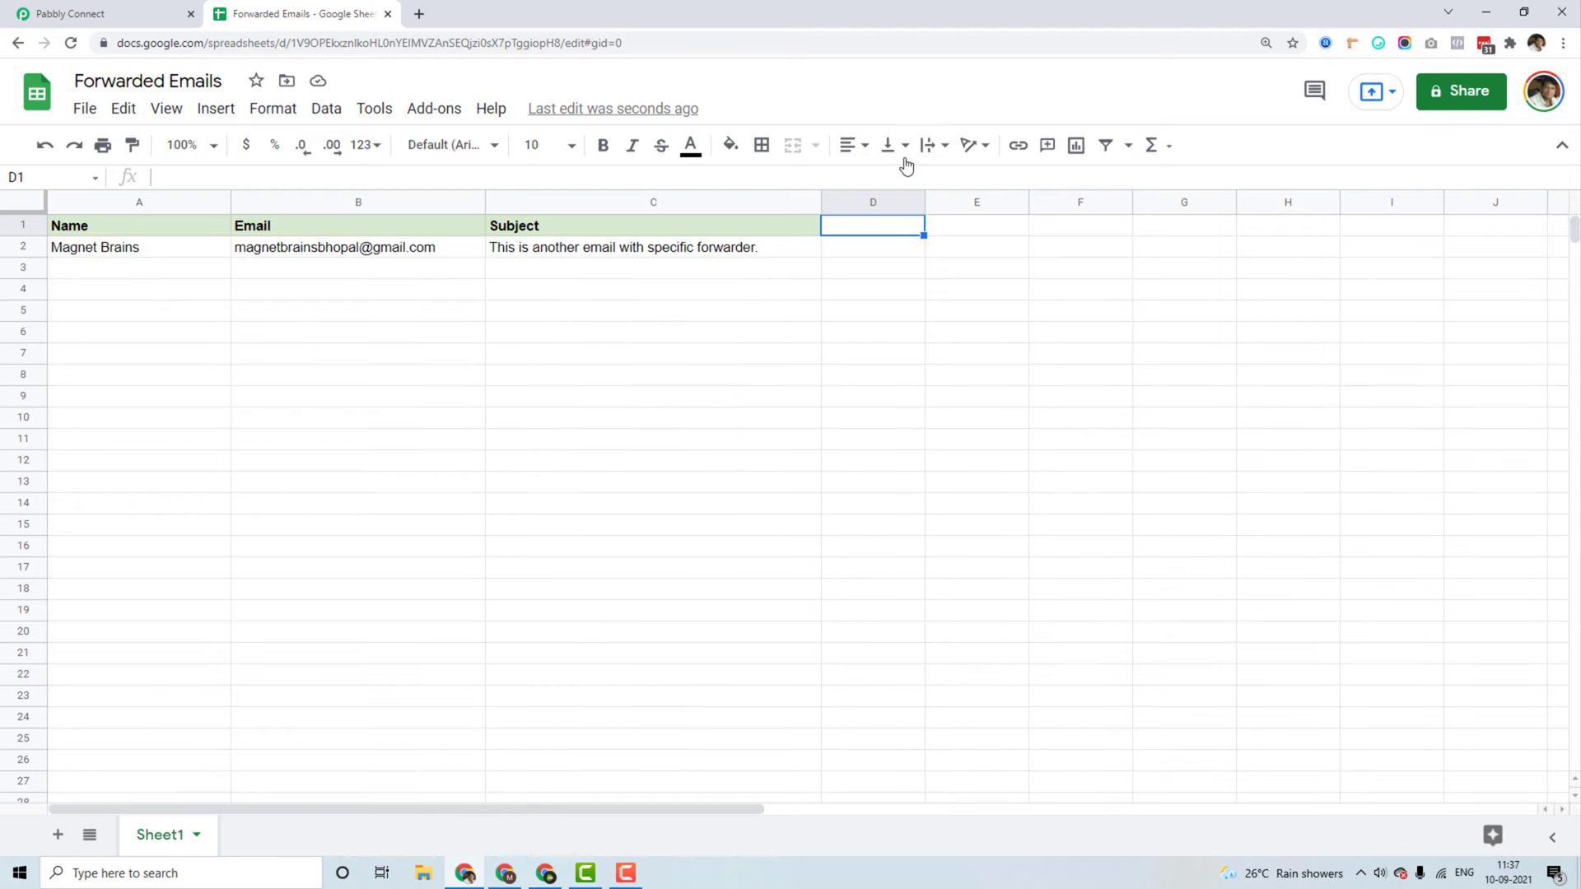
pyautogui.click(1486, 12)
# Step: Inspect new row 3 holding the Third Email's sender name, address and subject
pyautogui.click(899, 274)
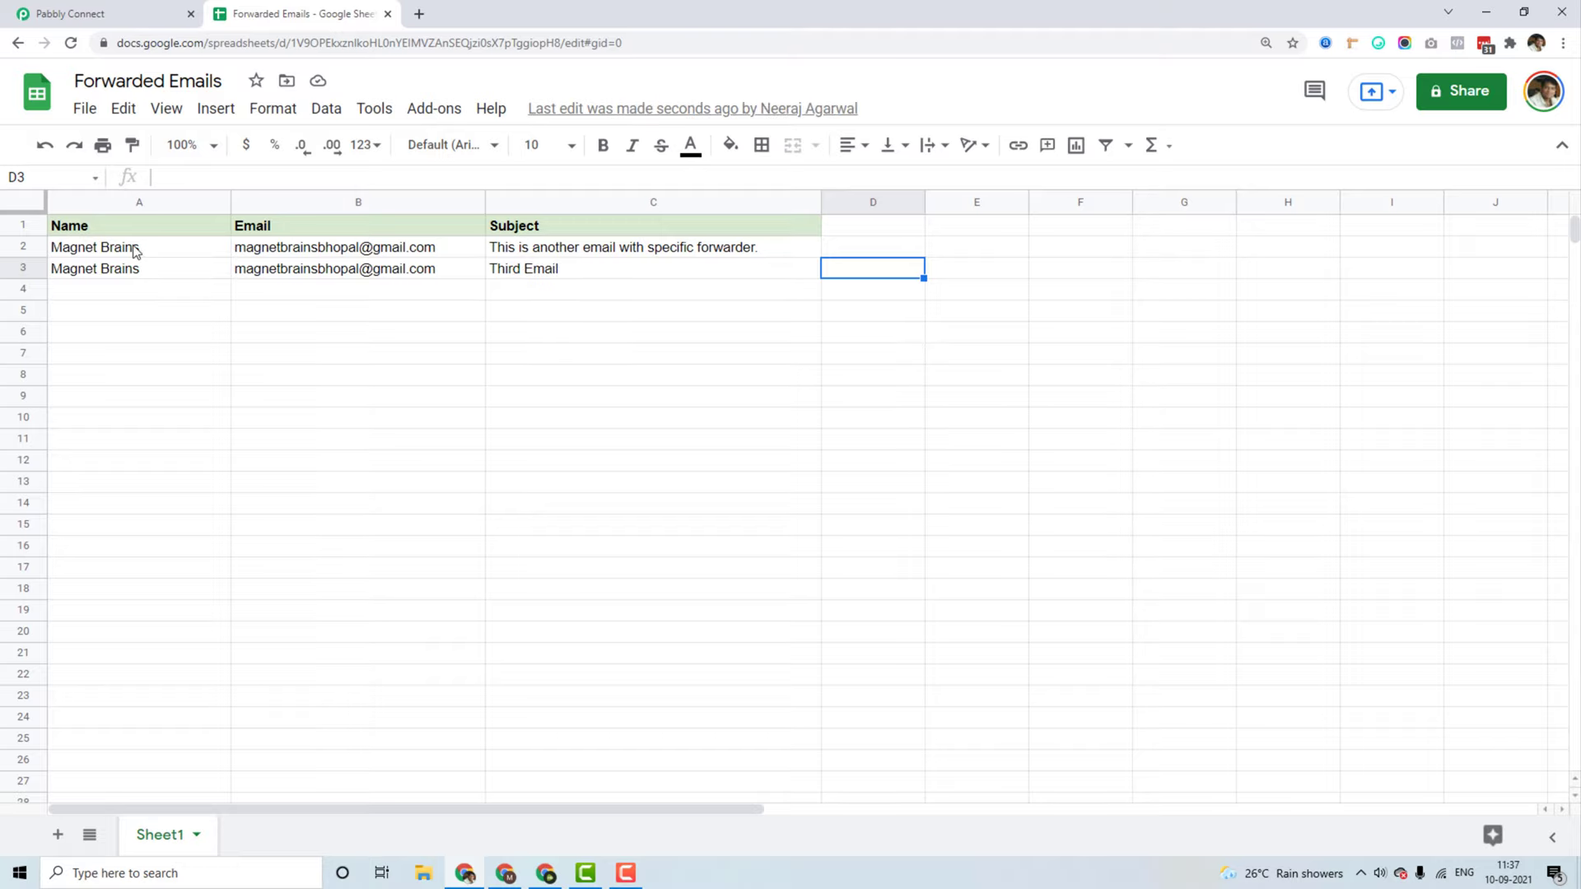
pyautogui.click(110, 277)
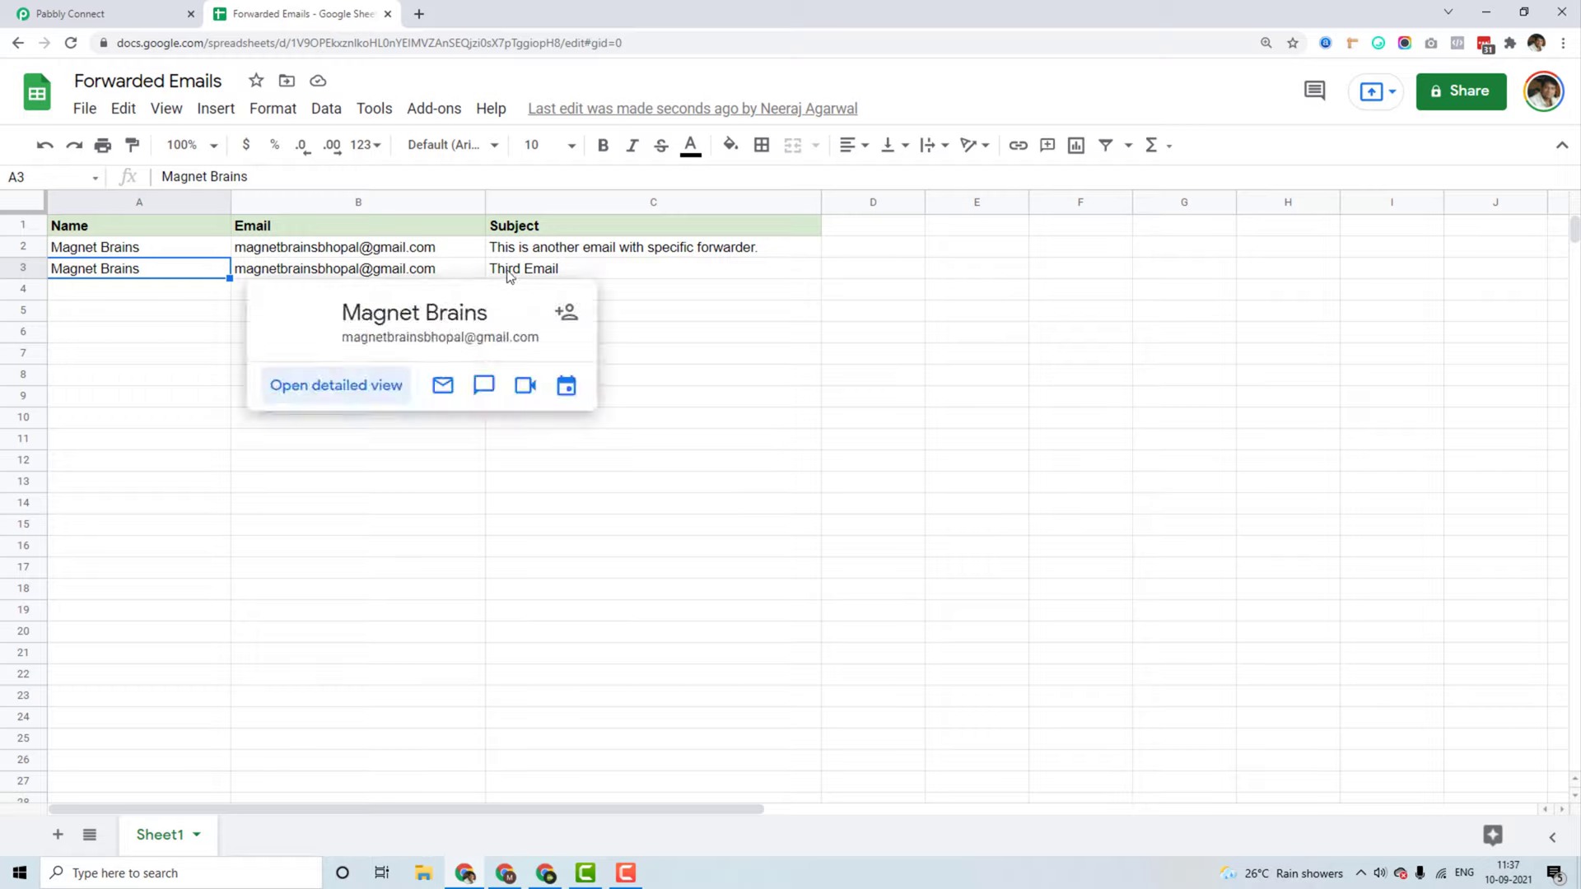
pyautogui.click(558, 272)
pyautogui.click(955, 289)
pyautogui.click(124, 13)
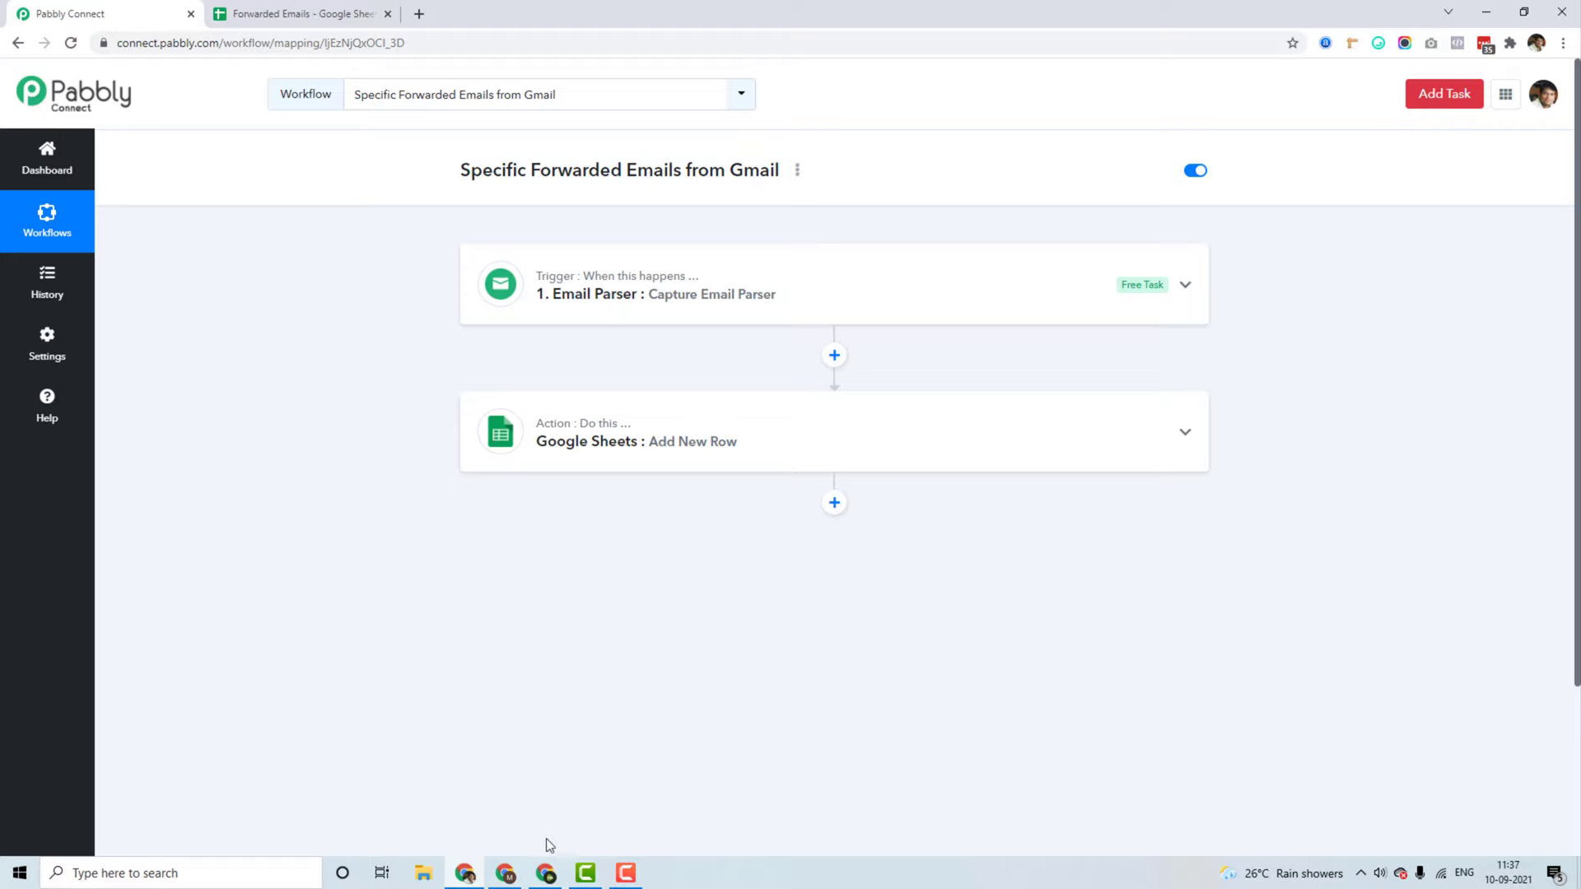
# Step: Check the sending and marketing Gmail accounts to confirm the Third Email reached the marketing inbox
pyautogui.click(555, 884)
pyautogui.click(1552, 111)
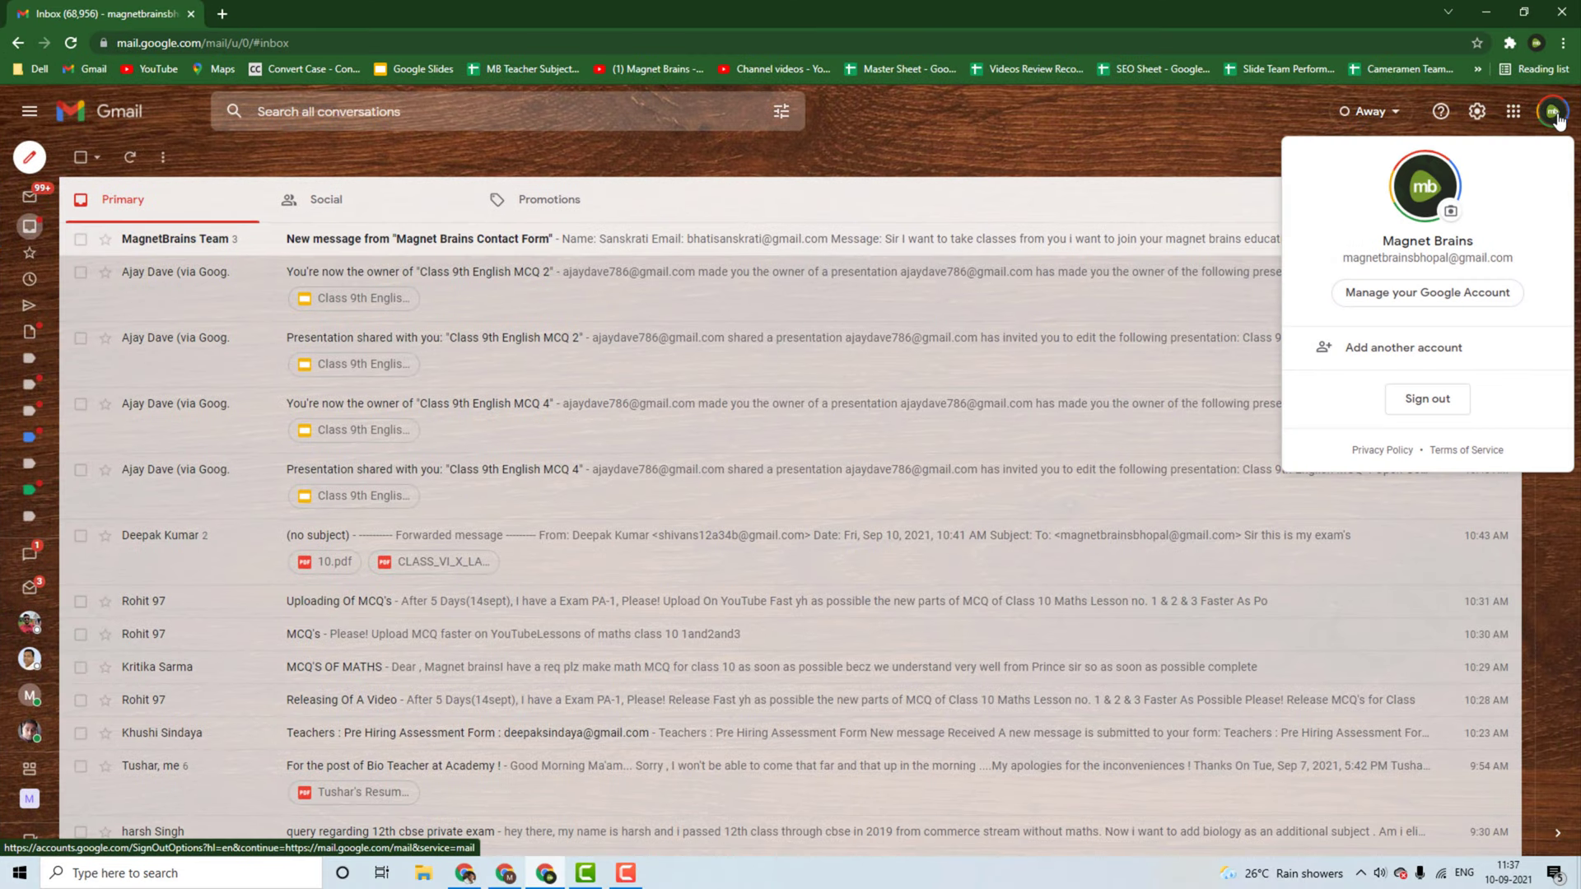
pyautogui.moveTo(1373, 259); pyautogui.dragTo(1491, 259)
pyautogui.tripleClick(1491, 259)
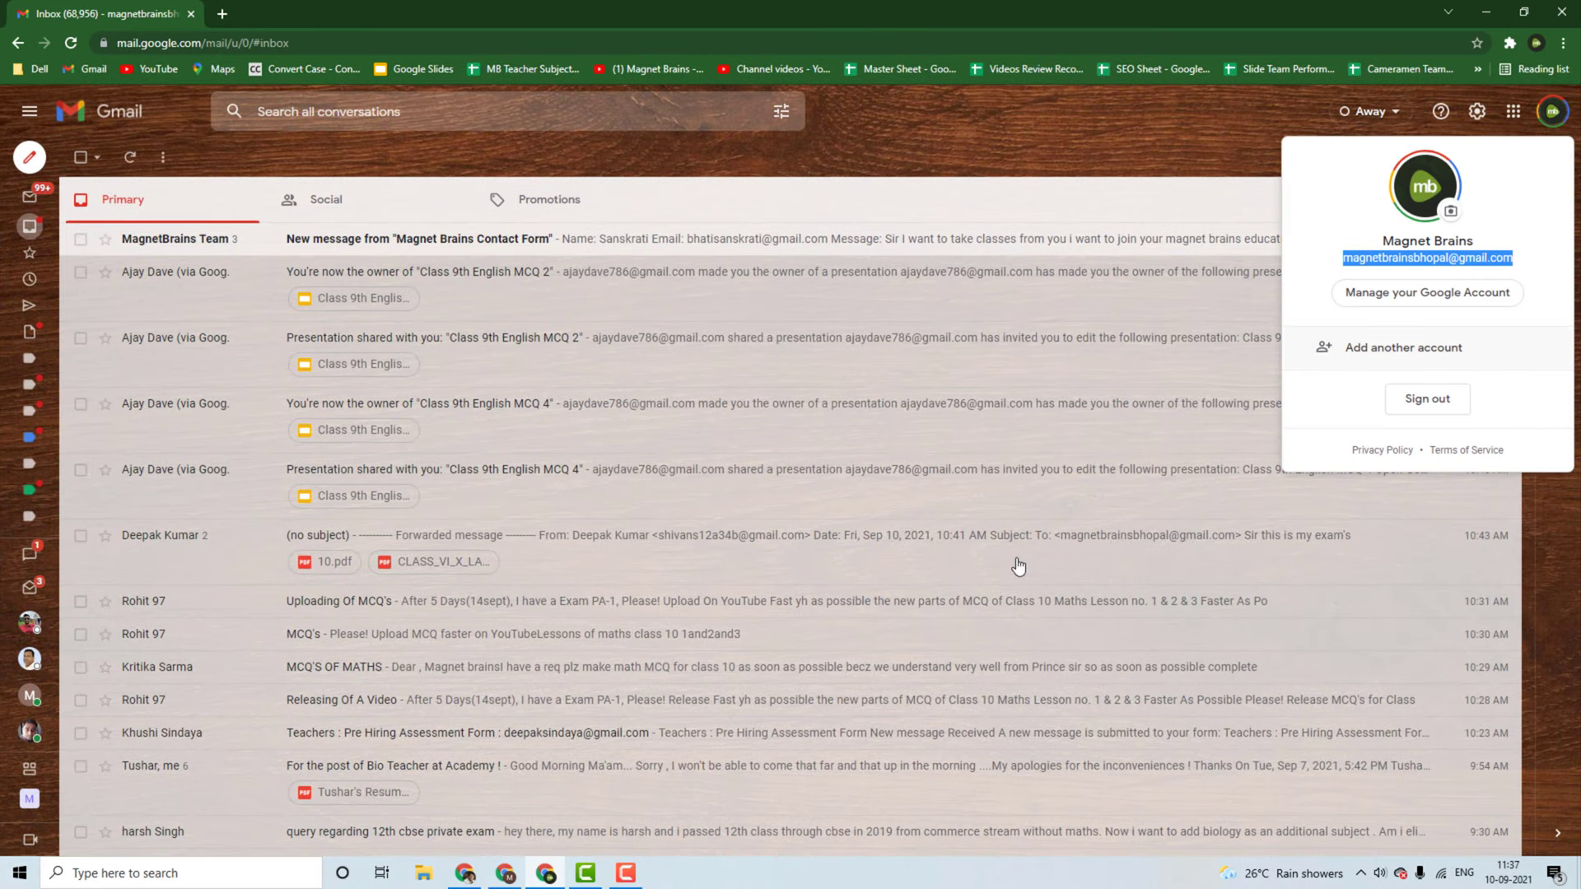
pyautogui.click(545, 881)
pyautogui.click(1552, 85)
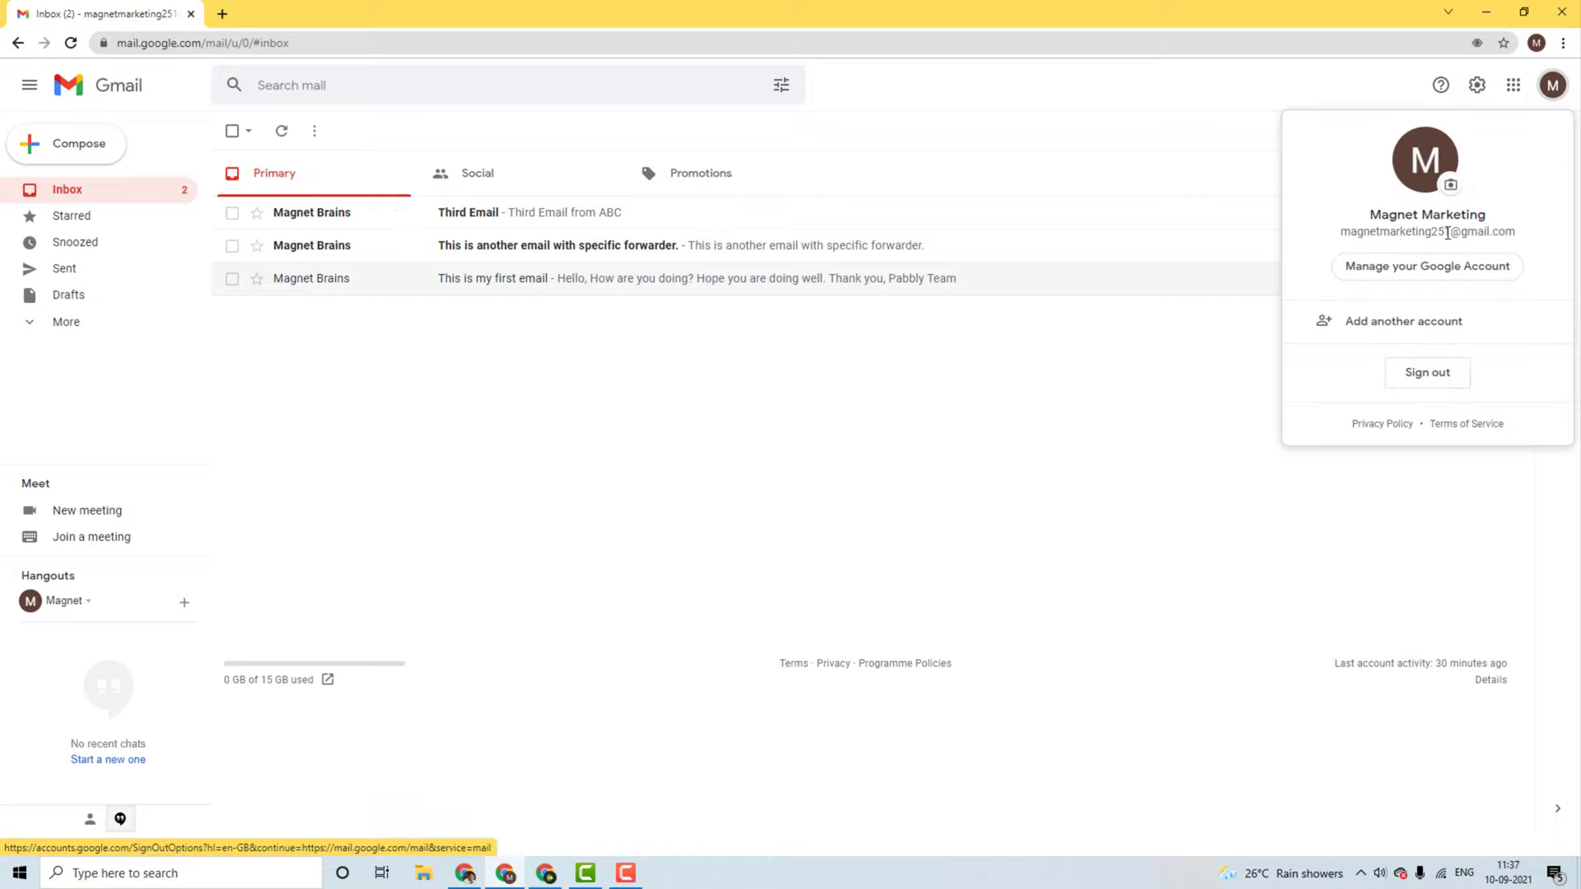
pyautogui.click(741, 447)
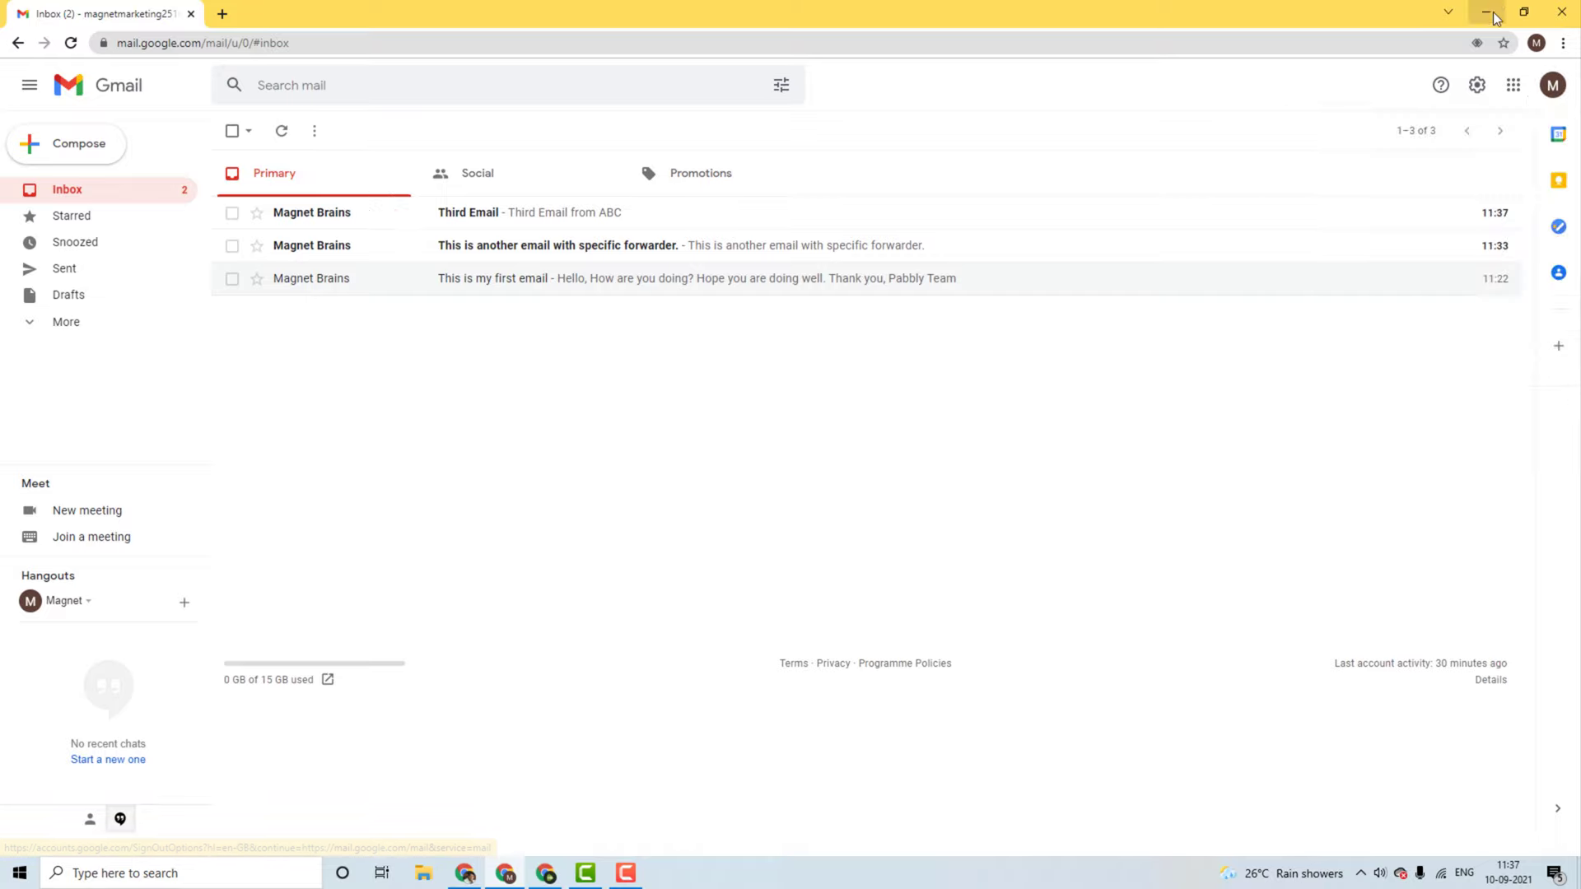
pyautogui.click(1486, 11)
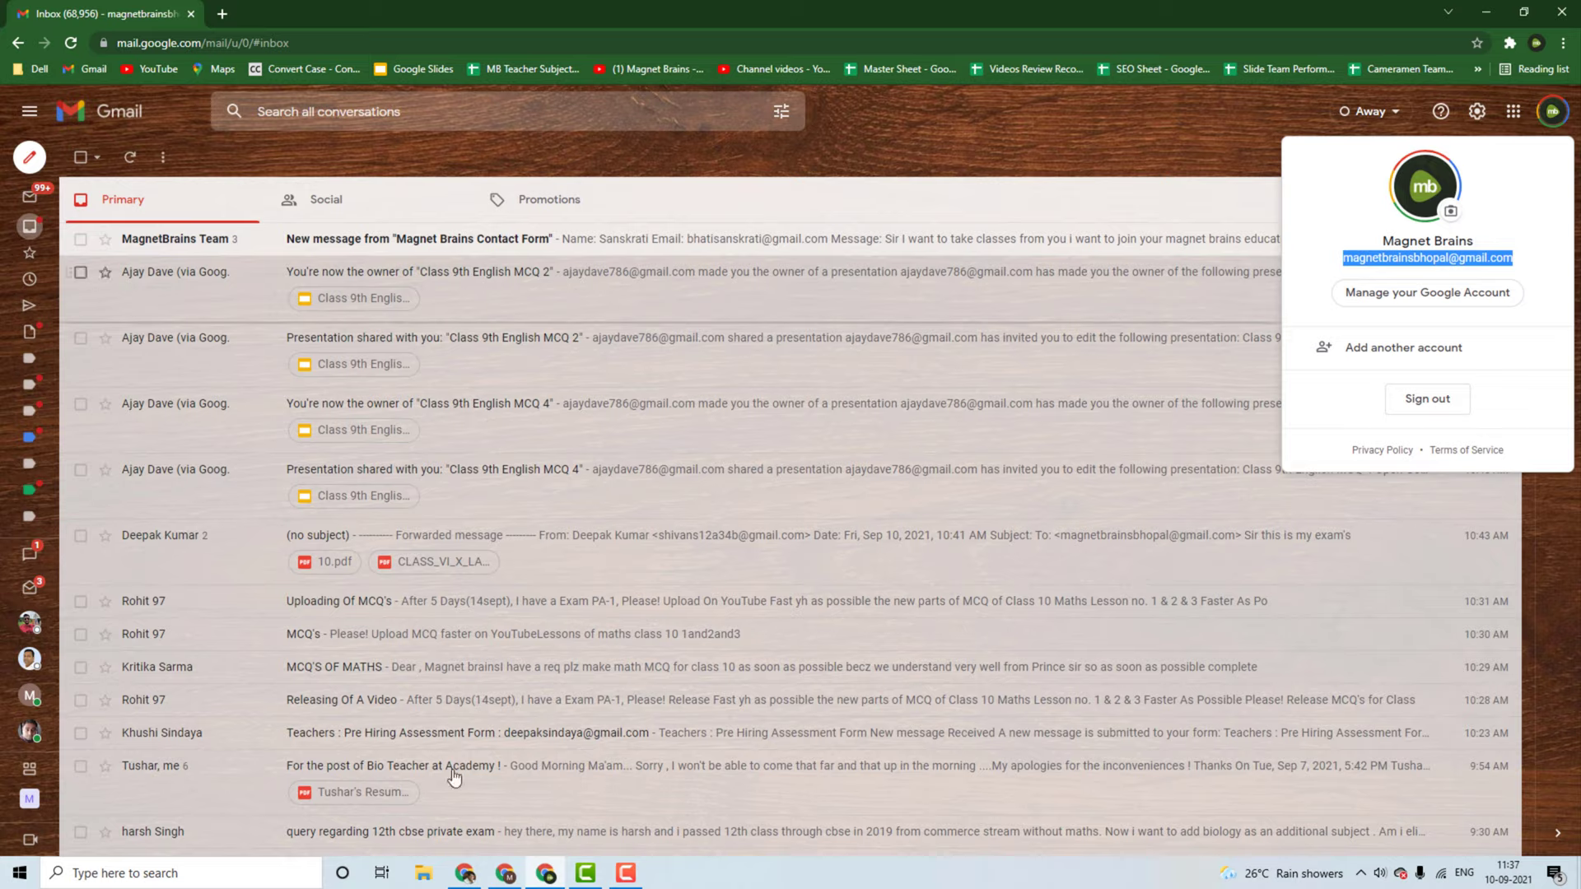
# Step: Return to the Forwarded Emails sheet, now holding two forwarded-email rows
pyautogui.click(465, 874)
pyautogui.click(284, 10)
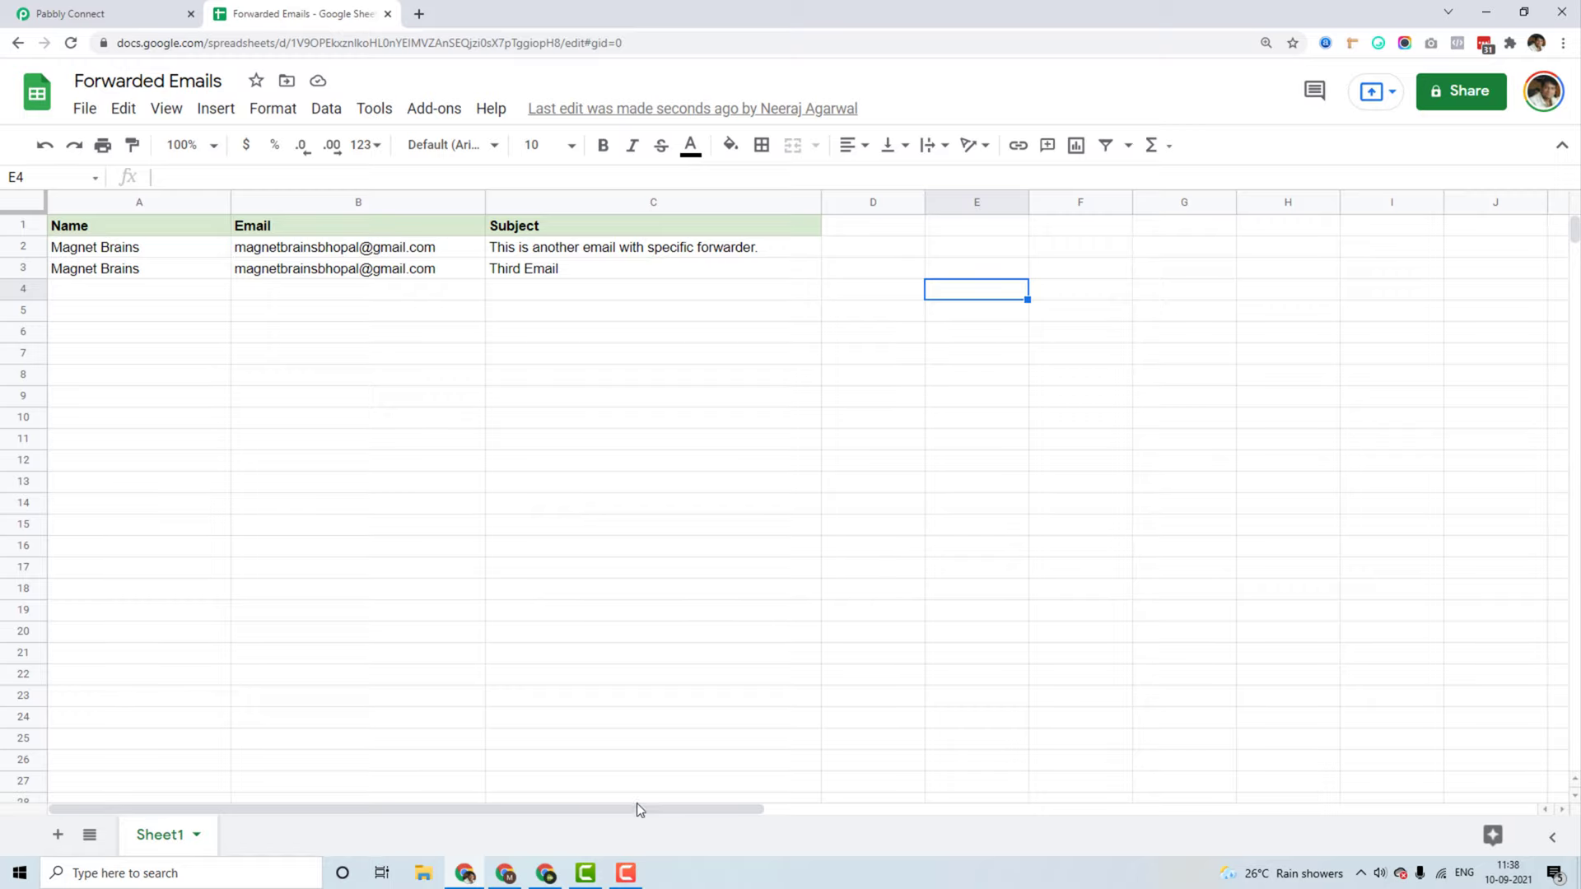
pyautogui.click(626, 874)
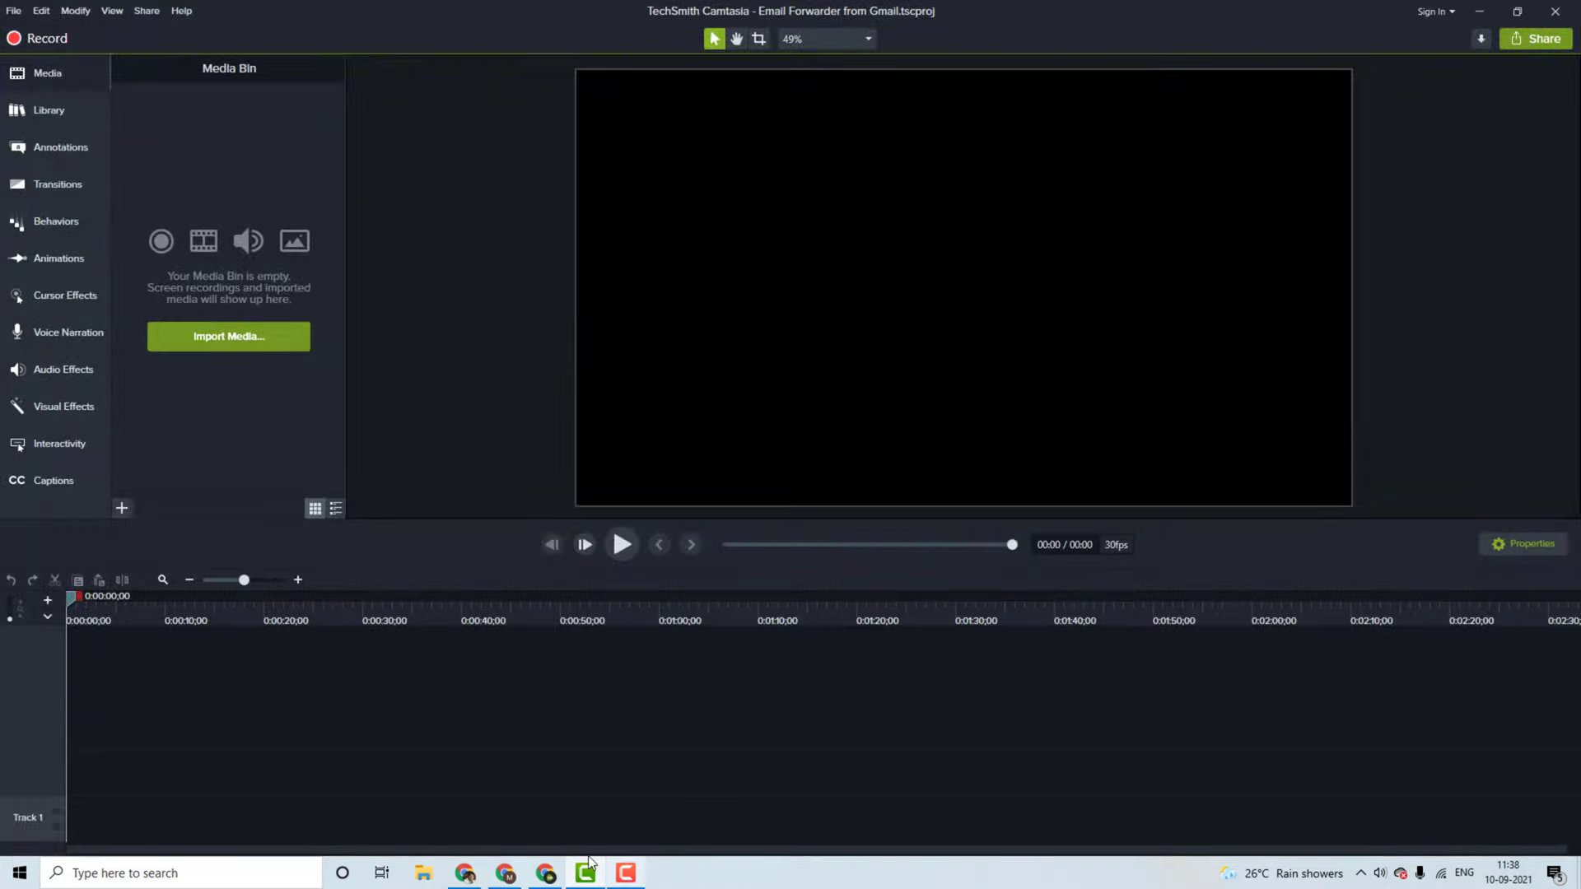
pyautogui.click(624, 875)
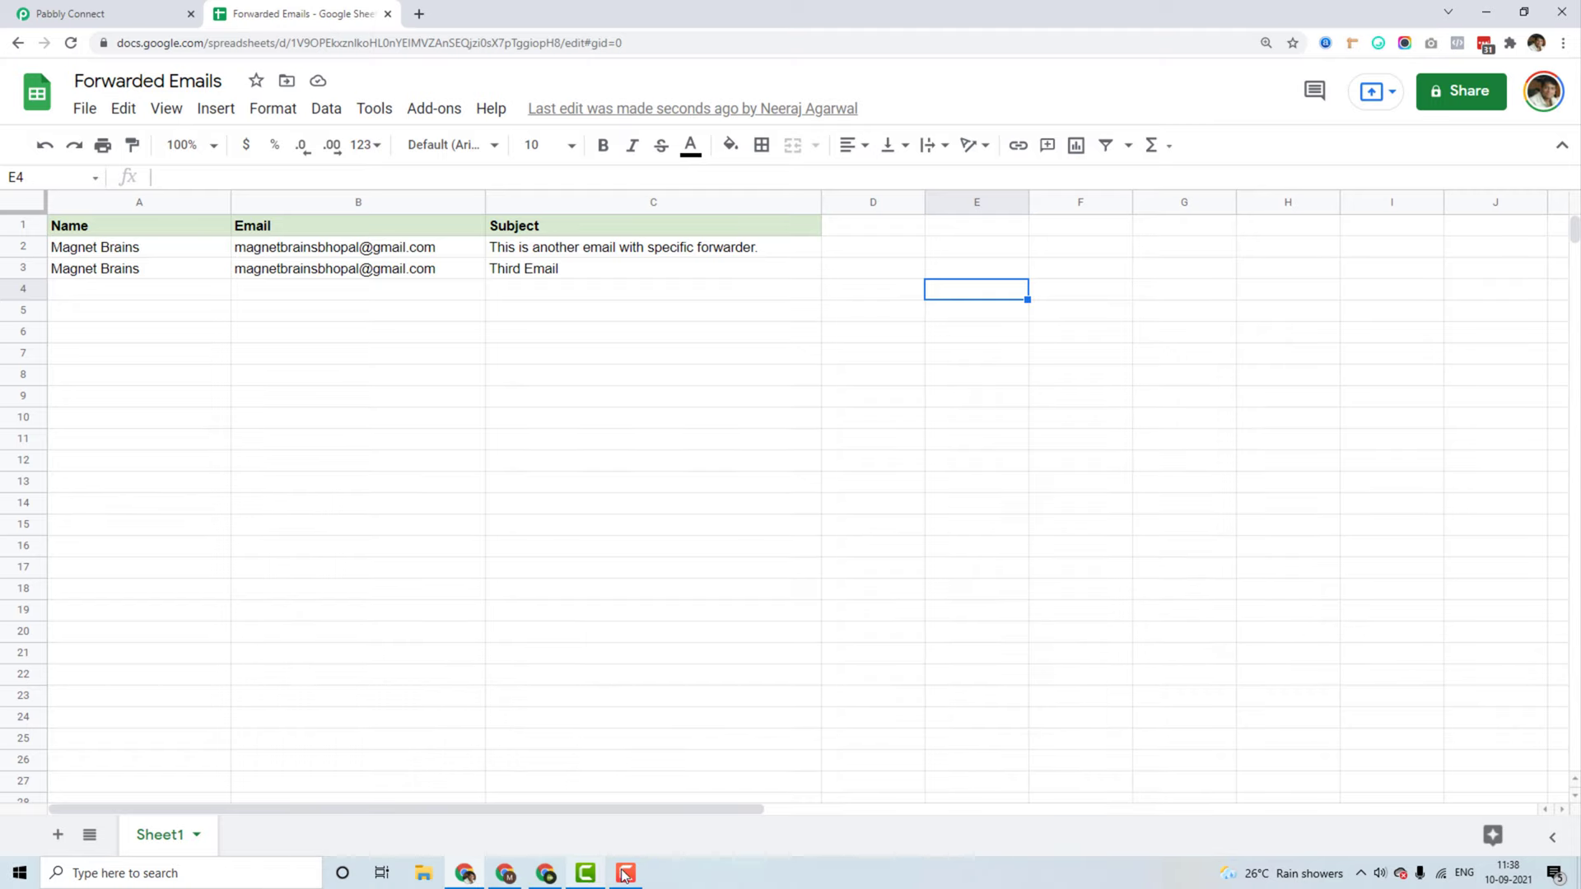